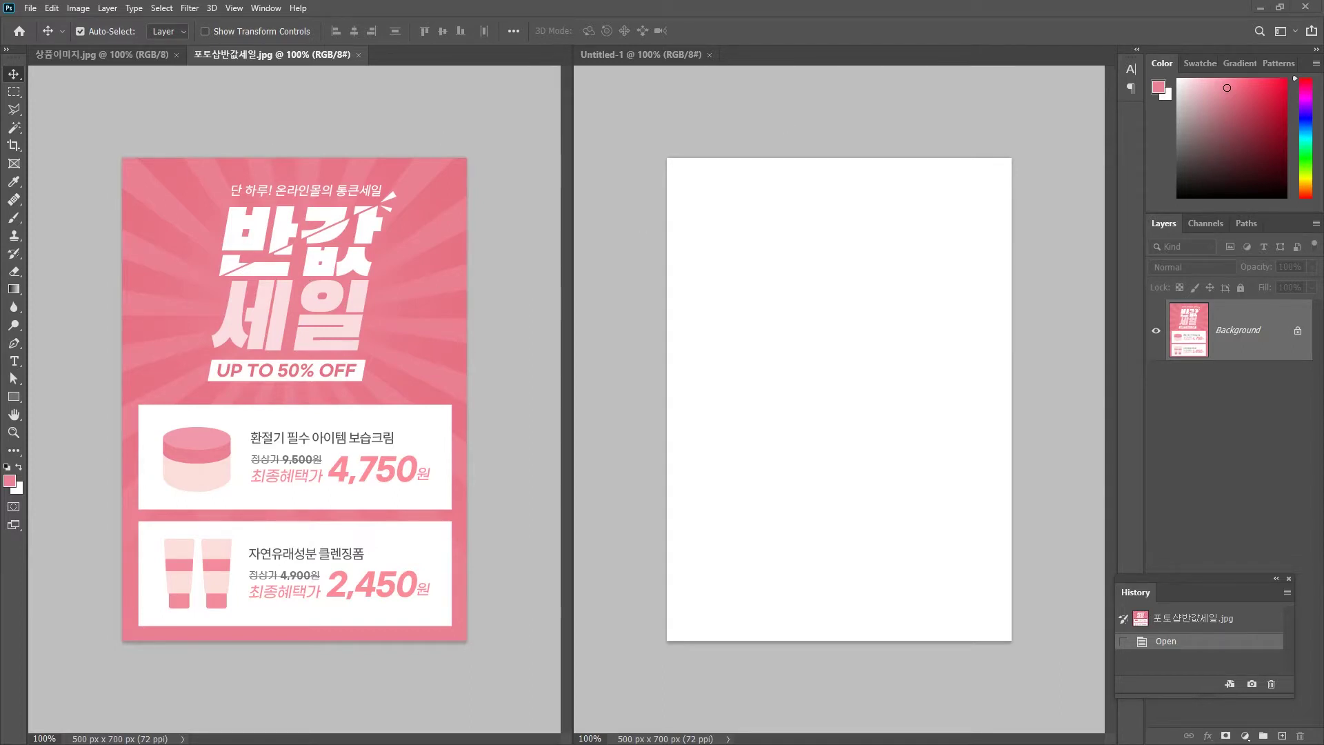
{"action": "left_click_drag", "start_coordinate": [1323, 145], "coordinate": [830, 92]}
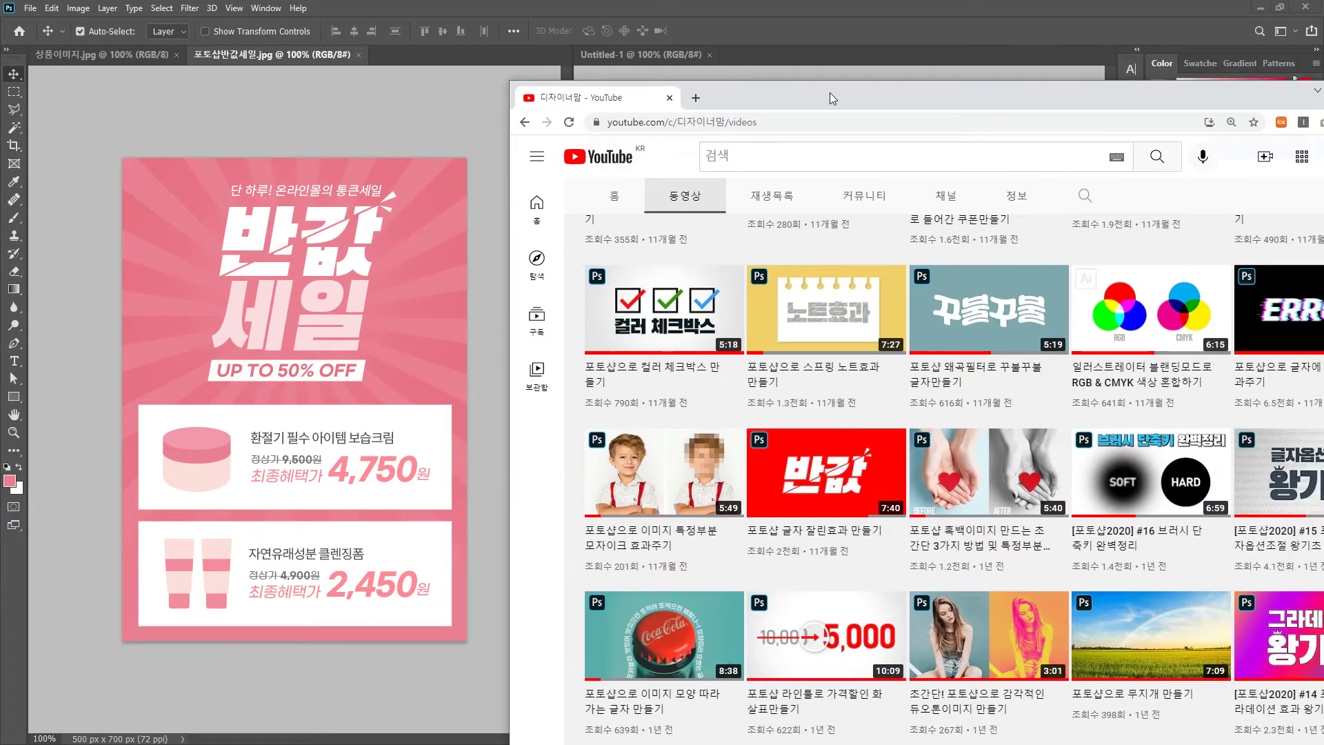
{"action": "mouse_move", "coordinate": [862, 541]}
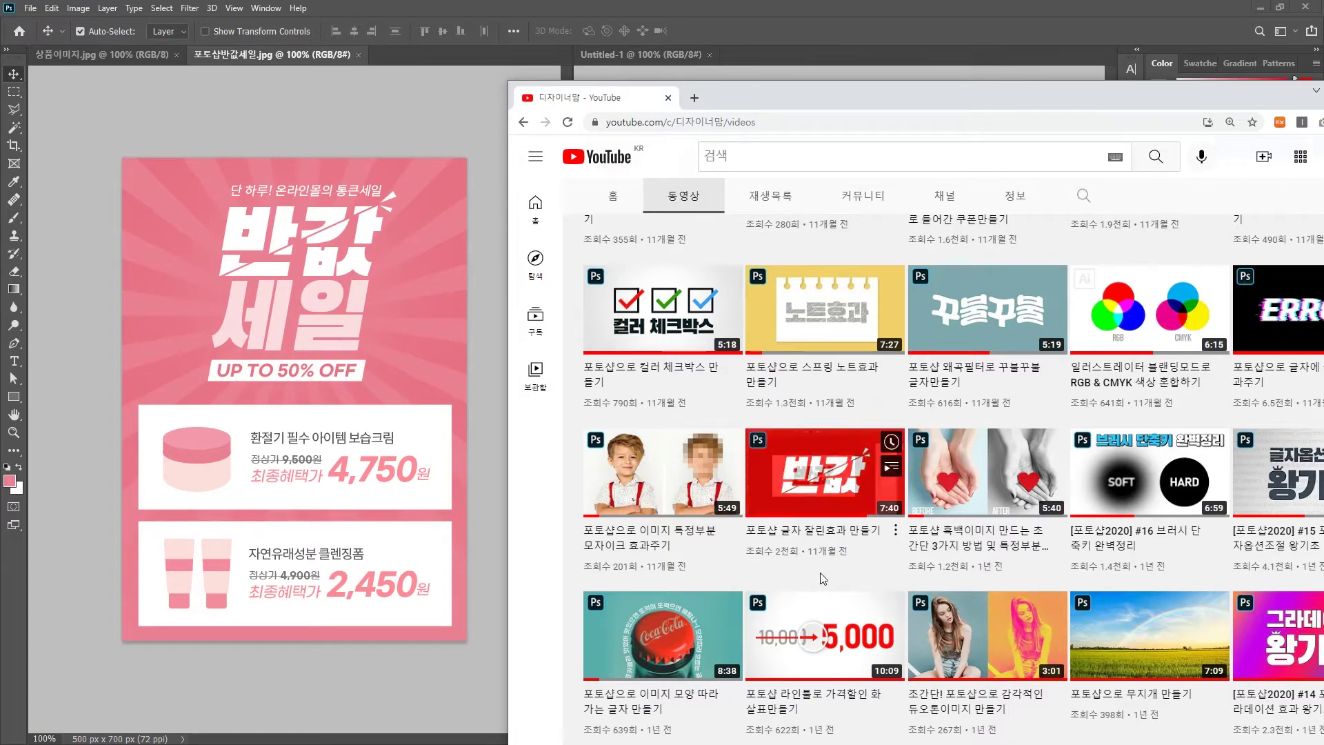
{"action": "left_click_drag", "start_coordinate": [799, 98], "coordinate": [1323, 152]}
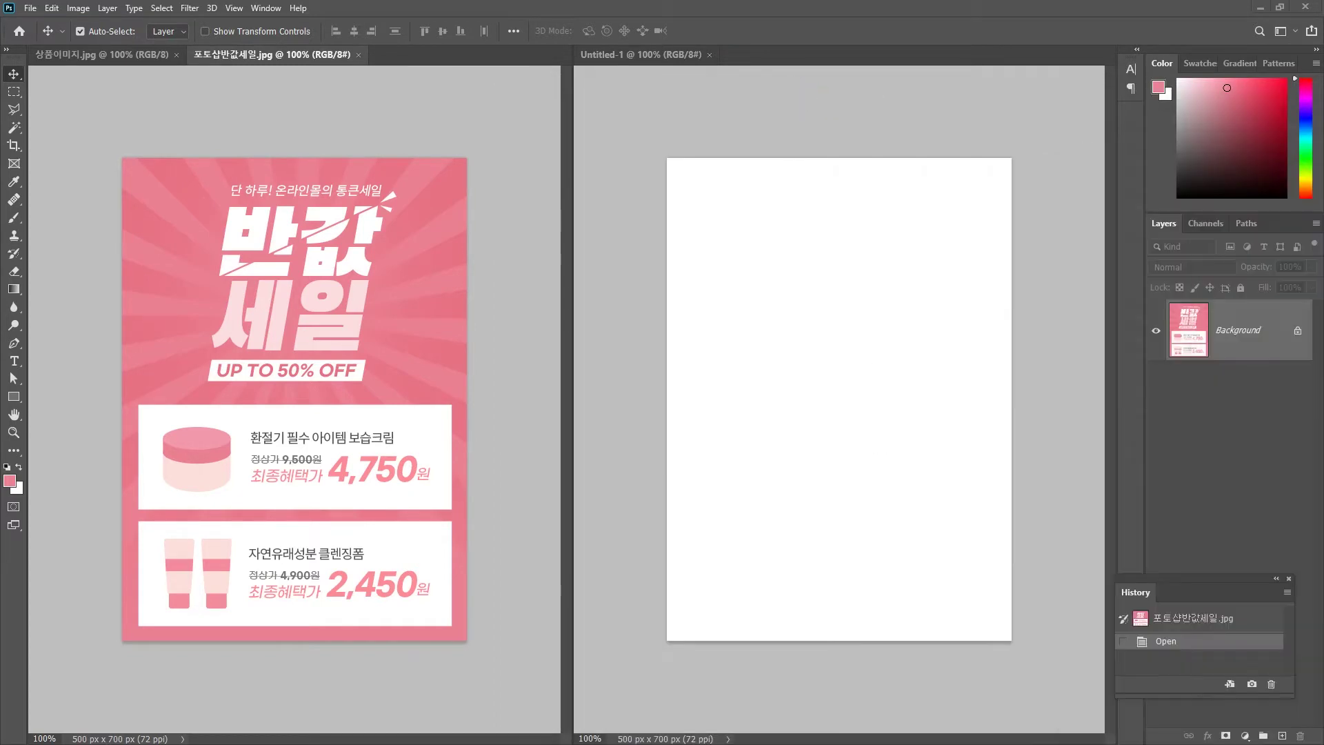
Step: Fill the blank Untitled-1 canvas with the pink foreground colour #eb8092
{"action": "left_click", "coordinate": [958, 363]}
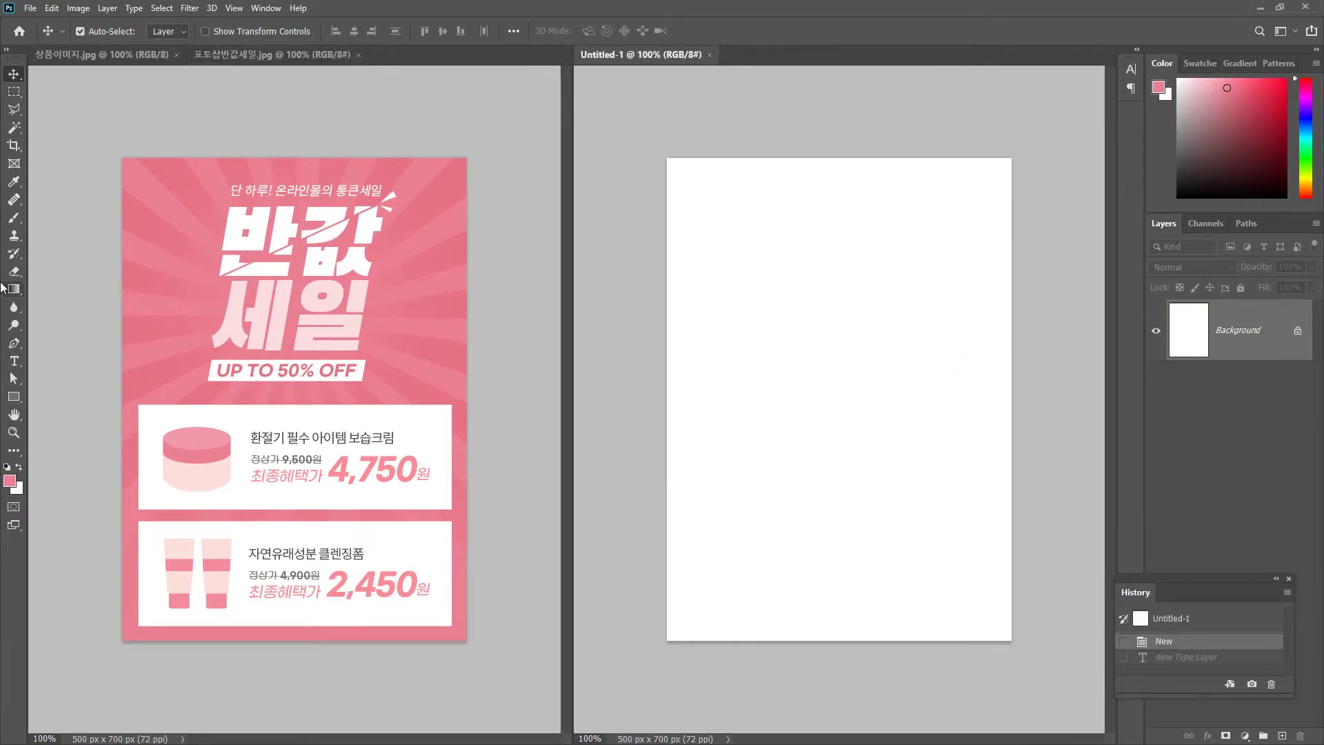
{"action": "left_click", "coordinate": [15, 183]}
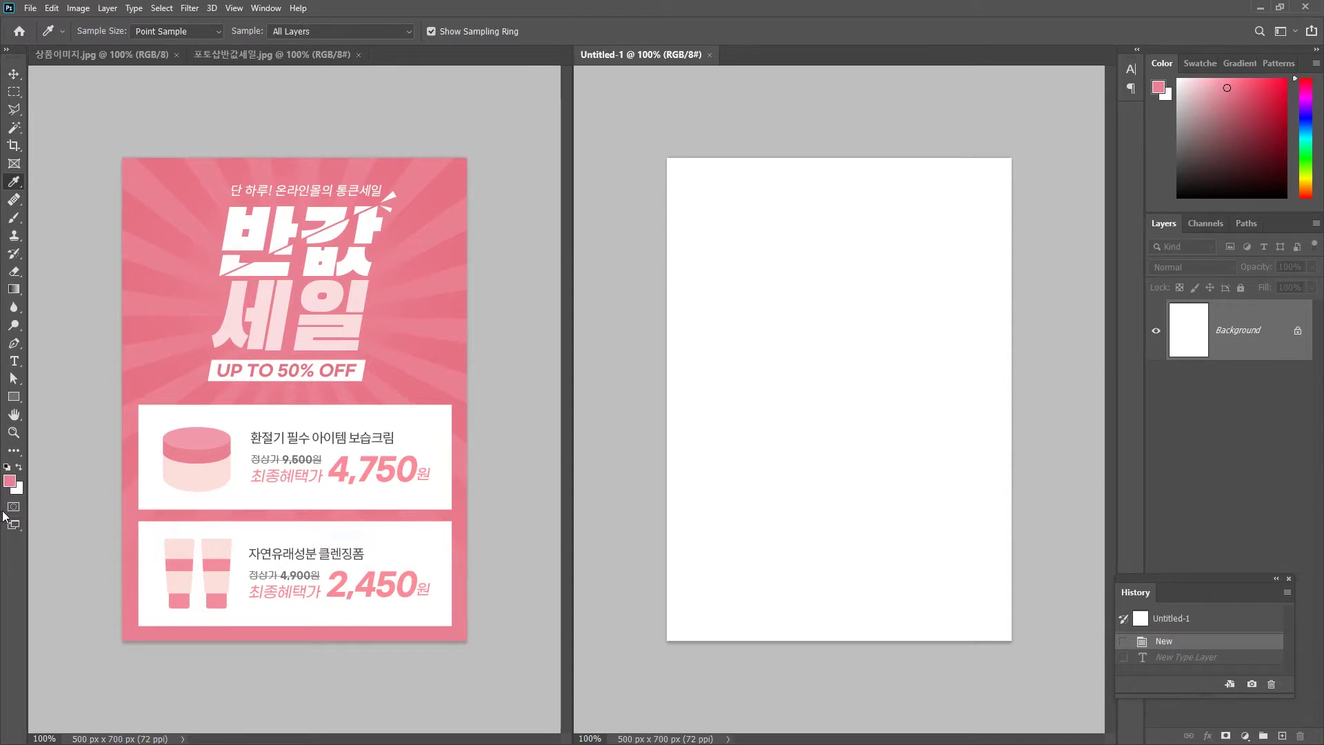
{"action": "left_click", "coordinate": [9, 480]}
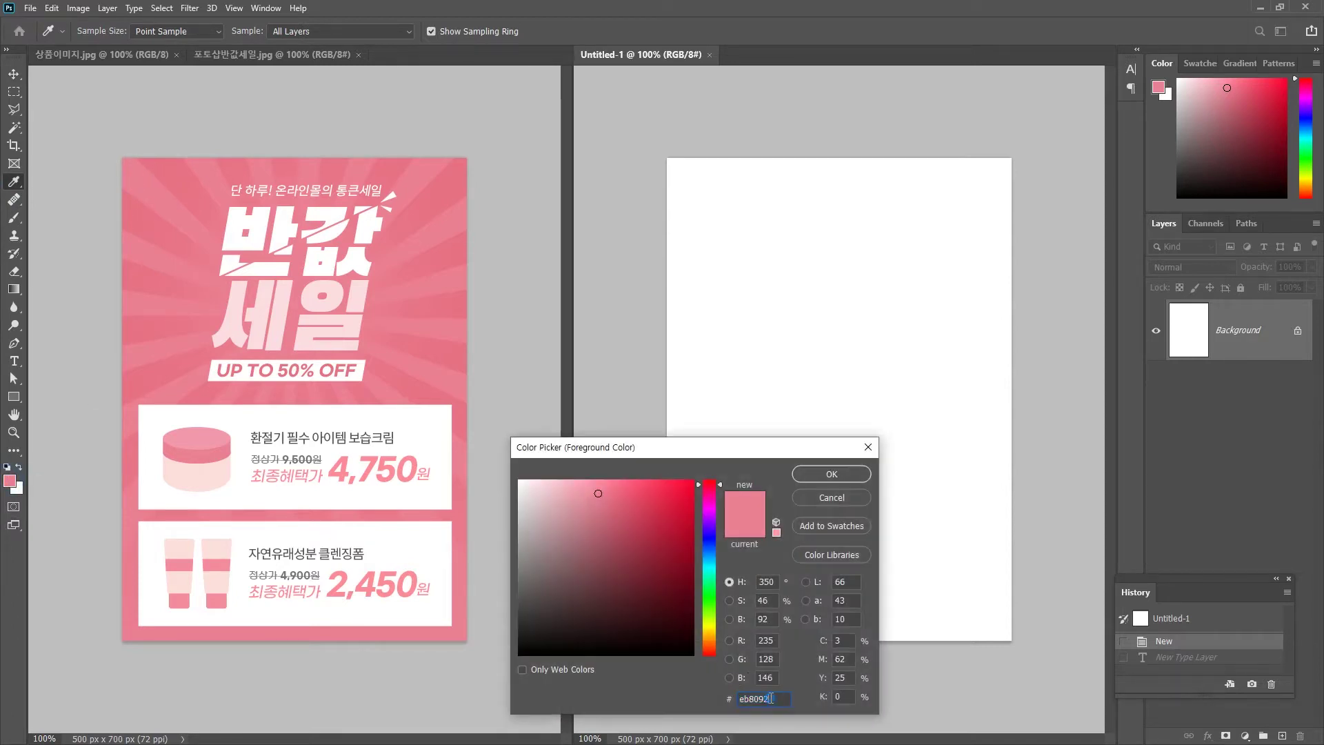
{"action": "left_click", "coordinate": [832, 474]}
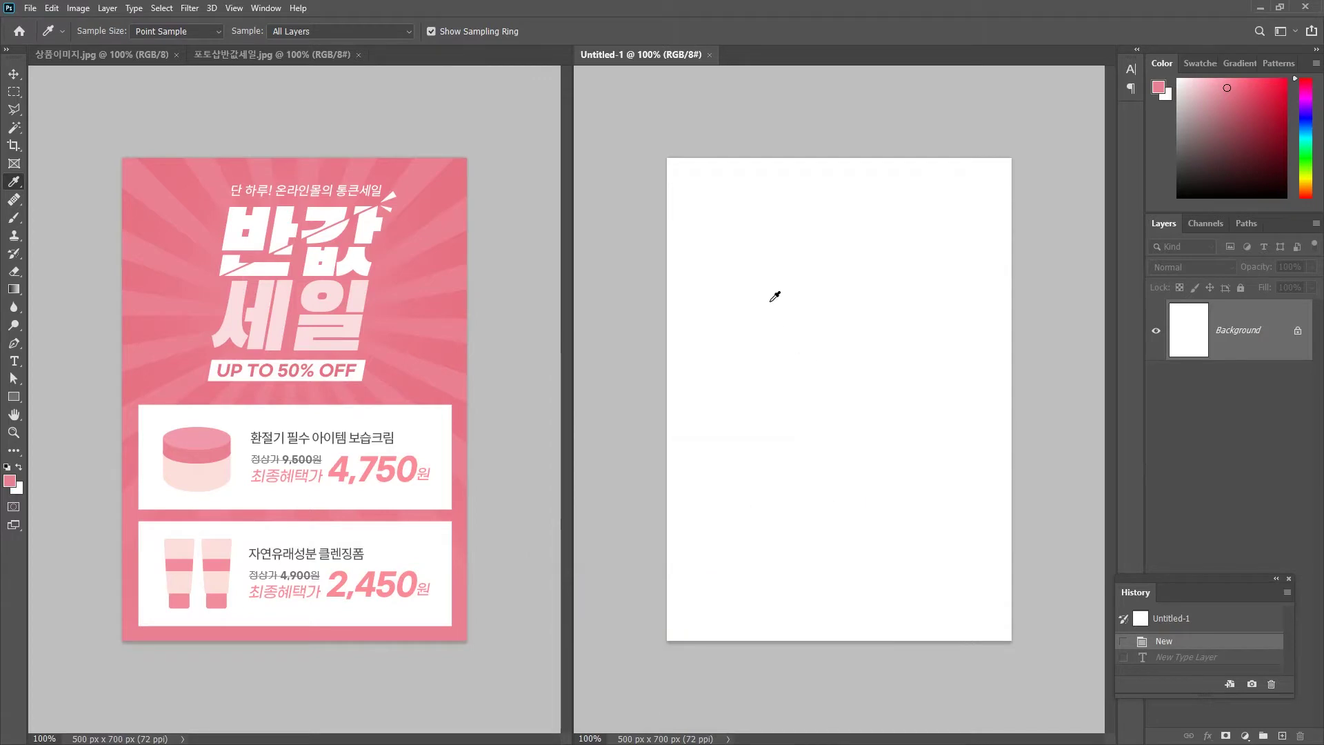
{"action": "key", "text": "alt+Delete"}
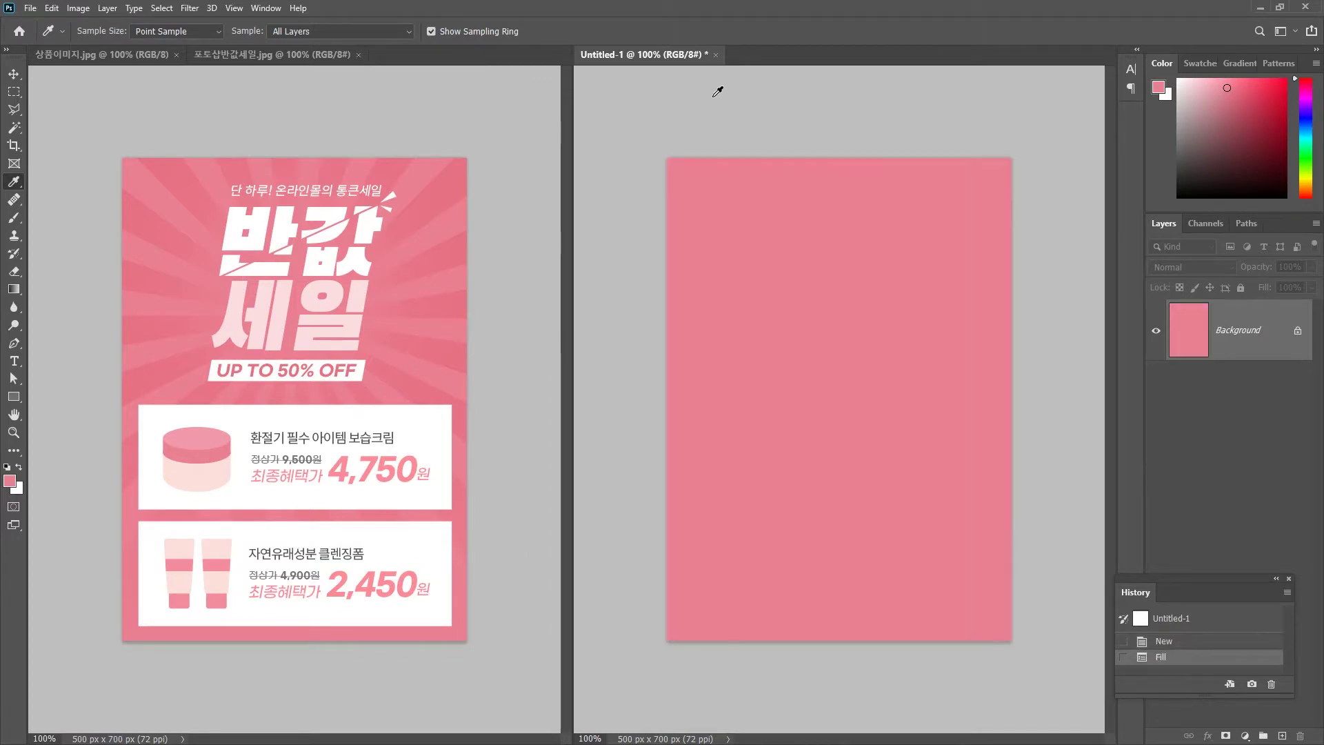
Step: Set up the Type tool with the Black Han Sans font and white (#ffffff) text colour
{"action": "left_click", "coordinate": [15, 362]}
{"action": "left_click", "coordinate": [211, 32]}
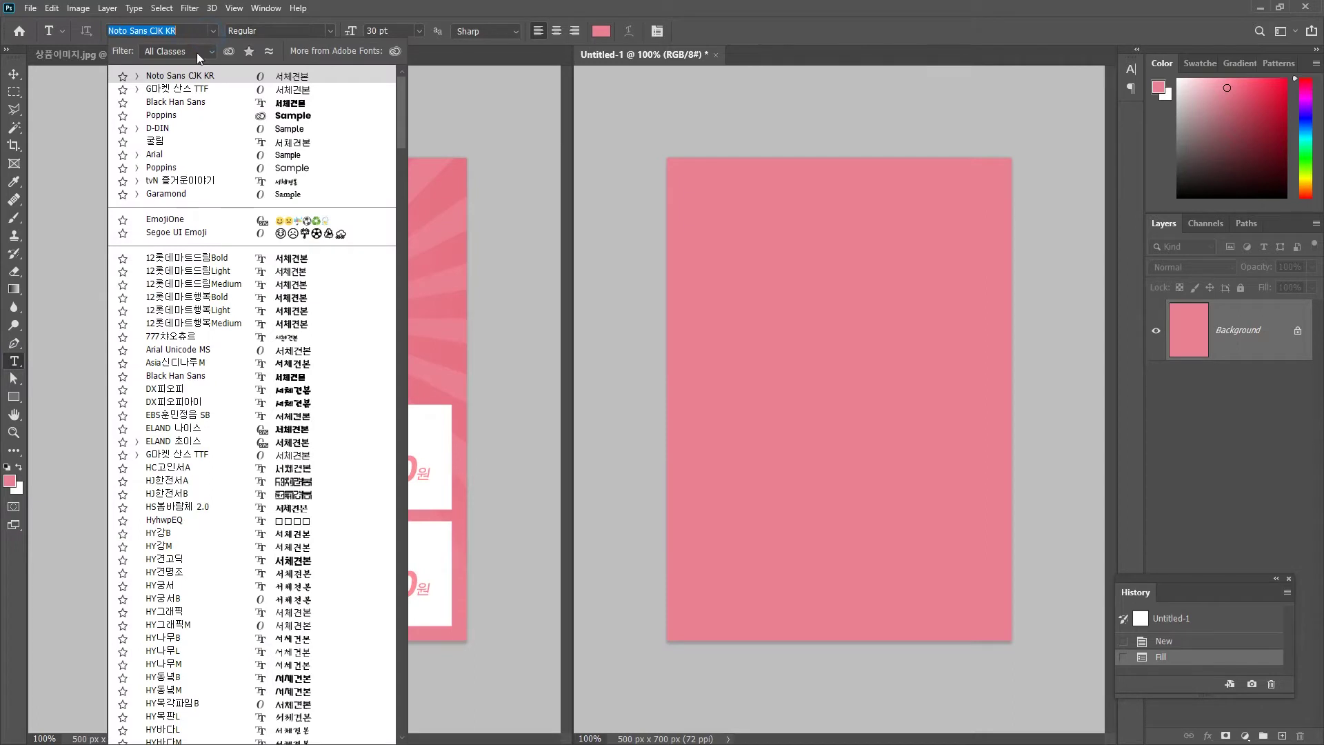
{"action": "left_click", "coordinate": [184, 101]}
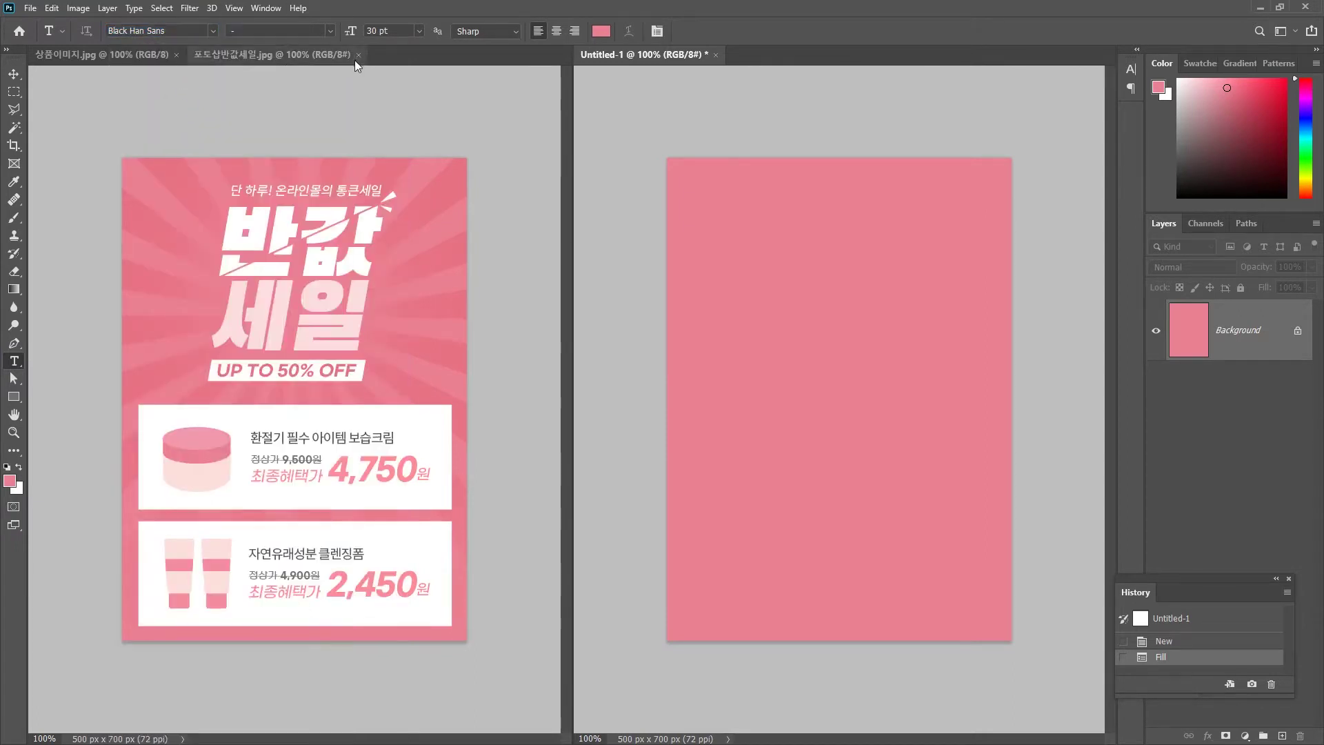
{"action": "left_click", "coordinate": [601, 31]}
{"action": "left_click", "coordinate": [550, 507]}
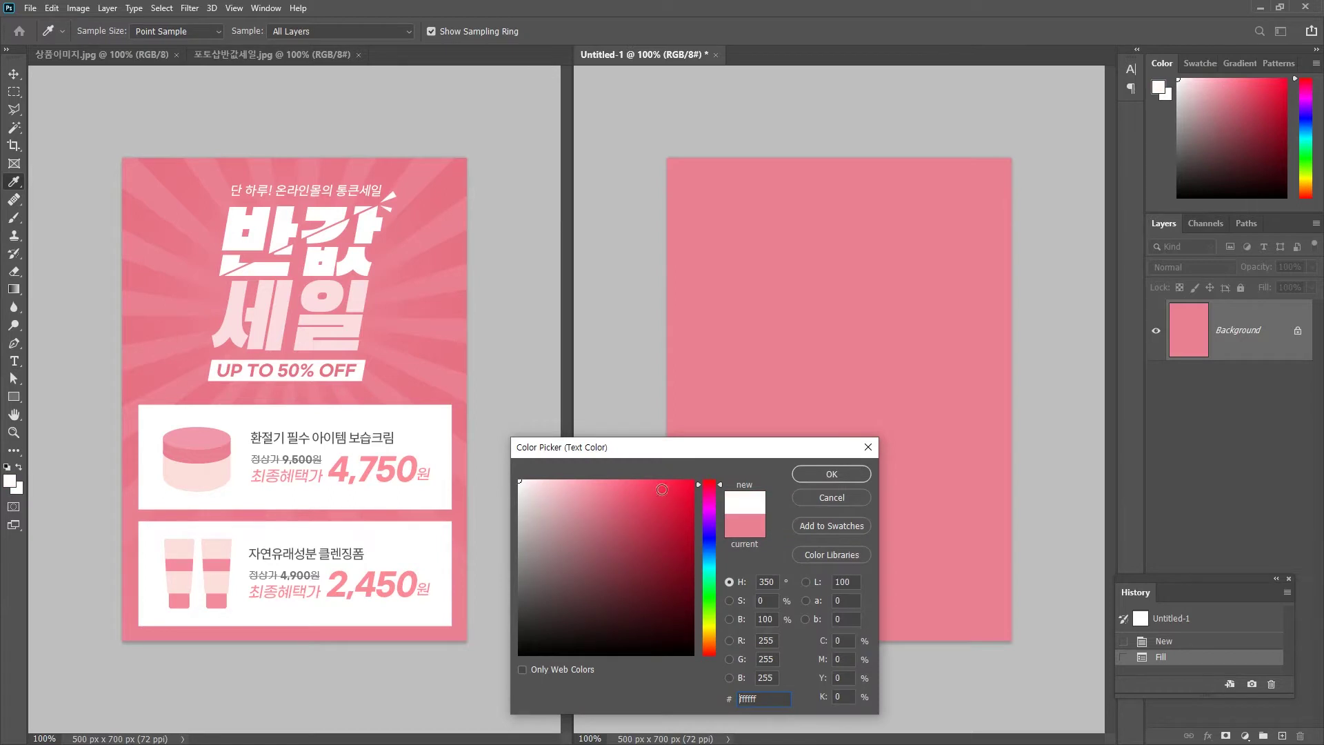
{"action": "left_click", "coordinate": [847, 474]}
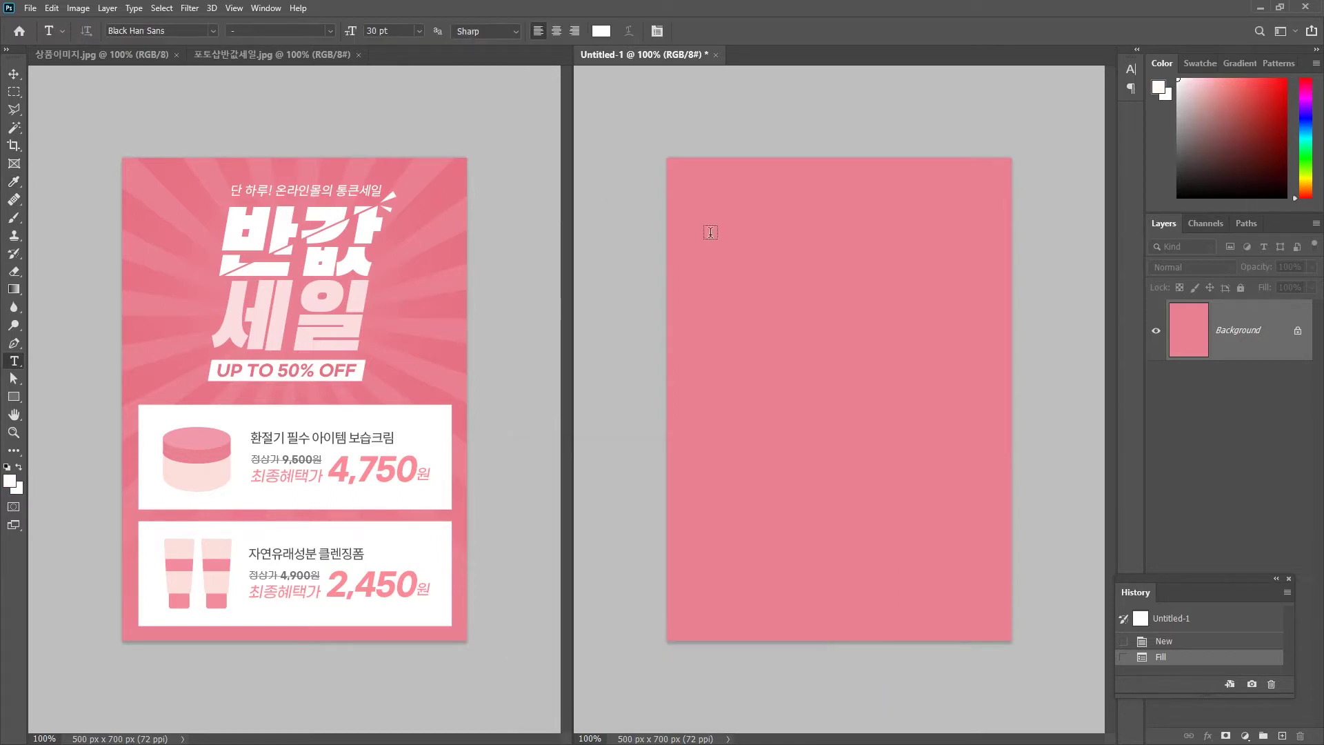
Step: Add the text "반값" as a point-type line in the upper part of the pink canvas
{"action": "left_click", "coordinate": [765, 269]}
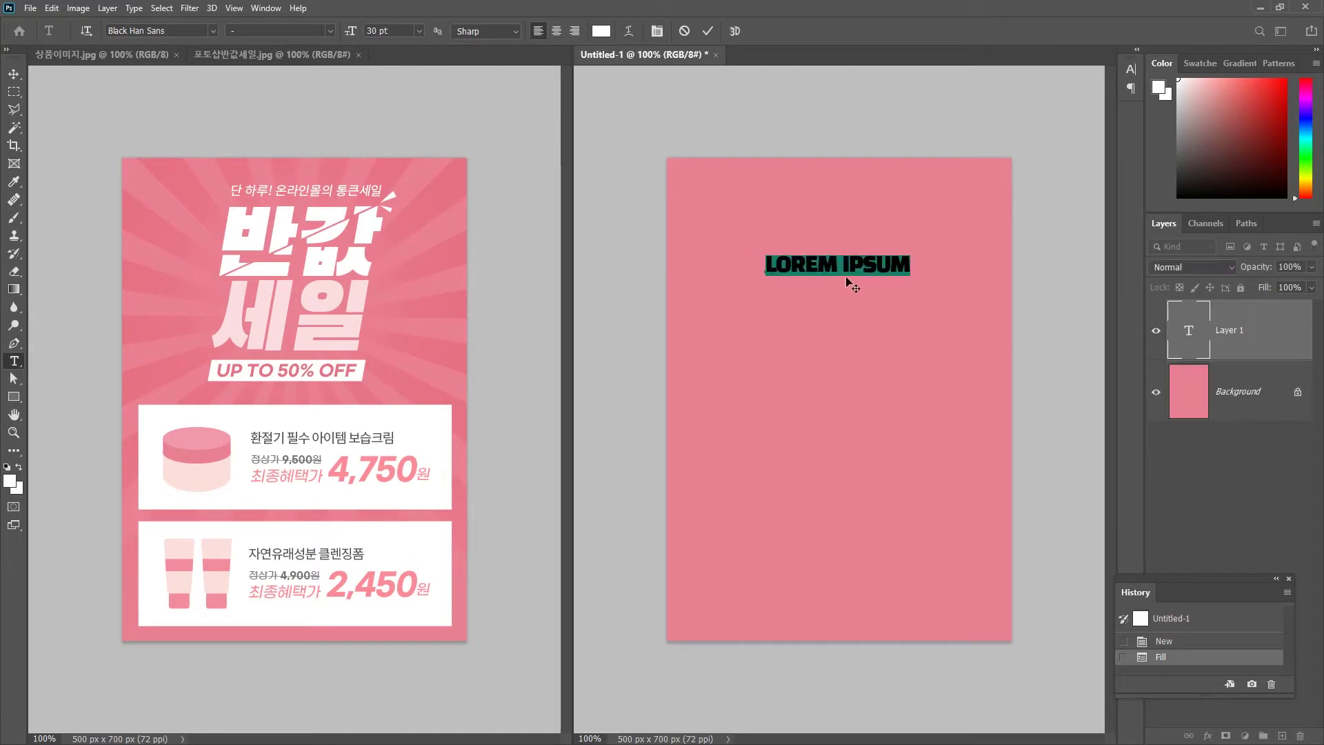
{"action": "type", "text": "ㅂ"}
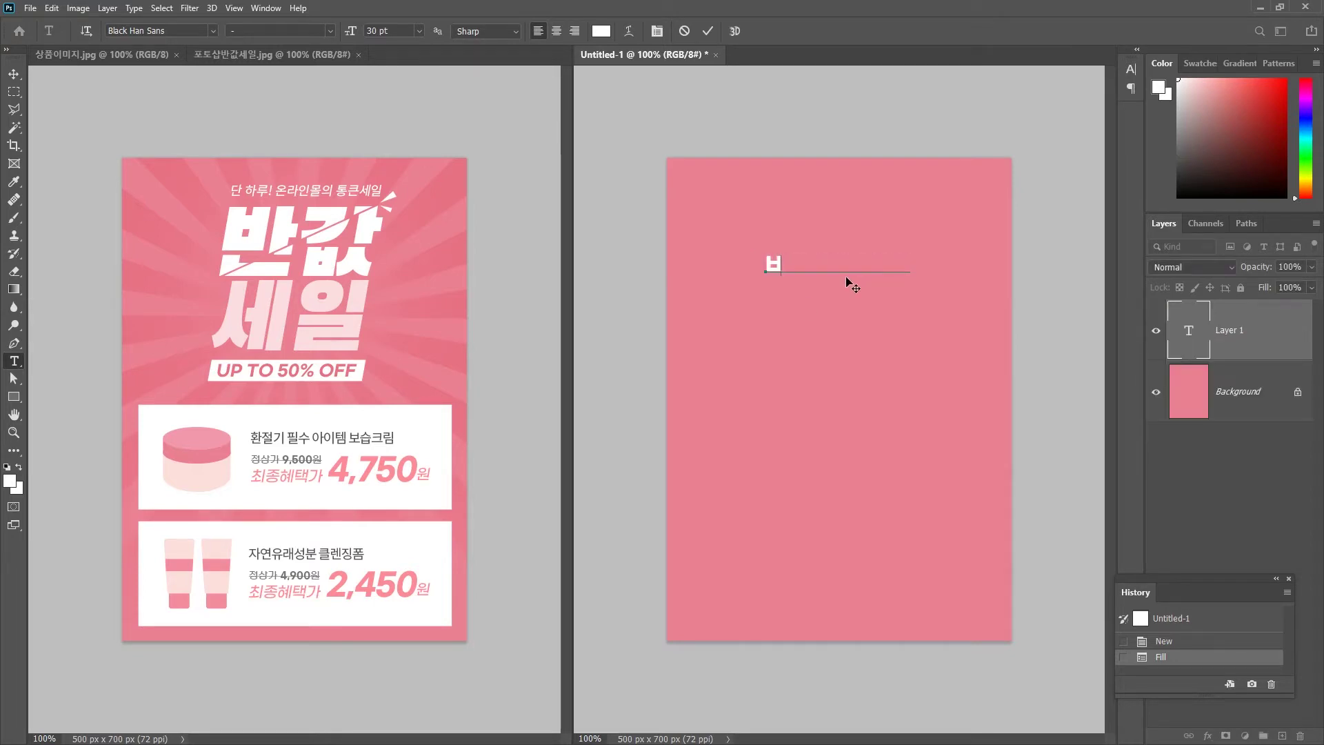
{"action": "type", "text": "반값"}
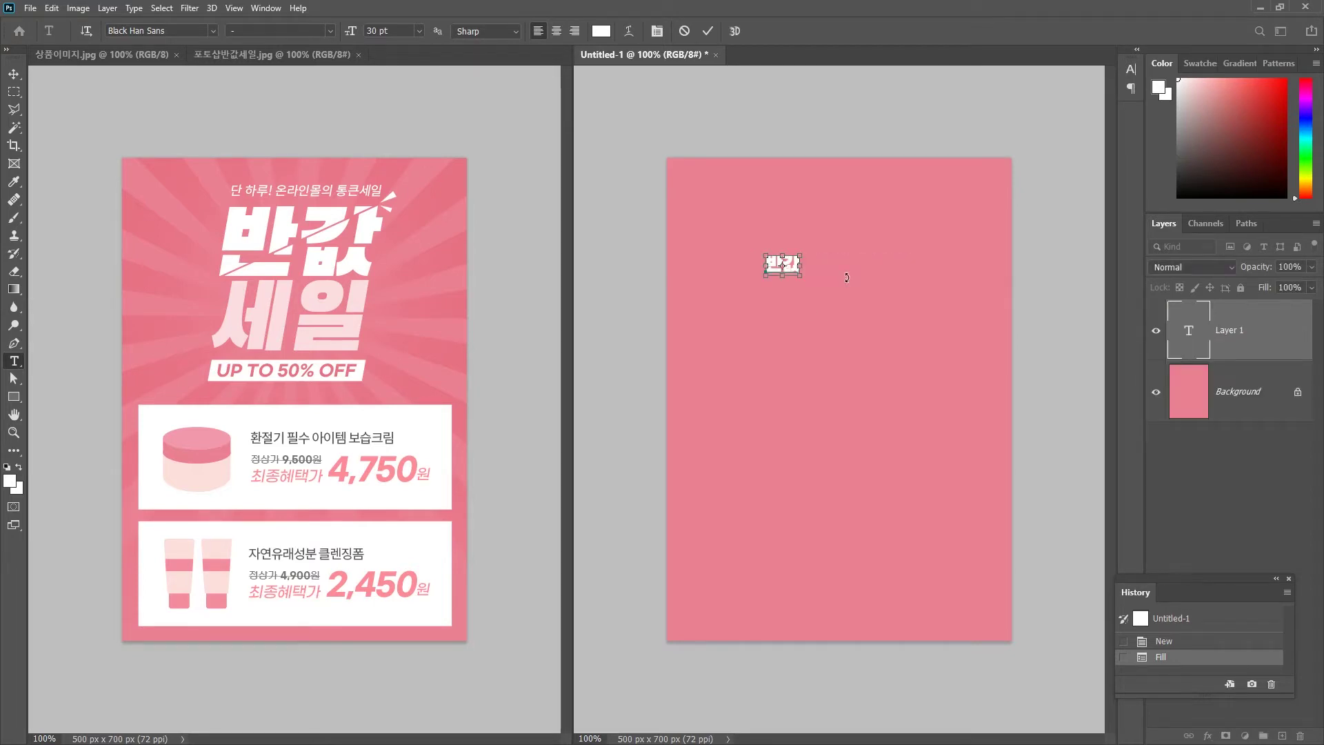
{"action": "key", "text": "ctrl+Return"}
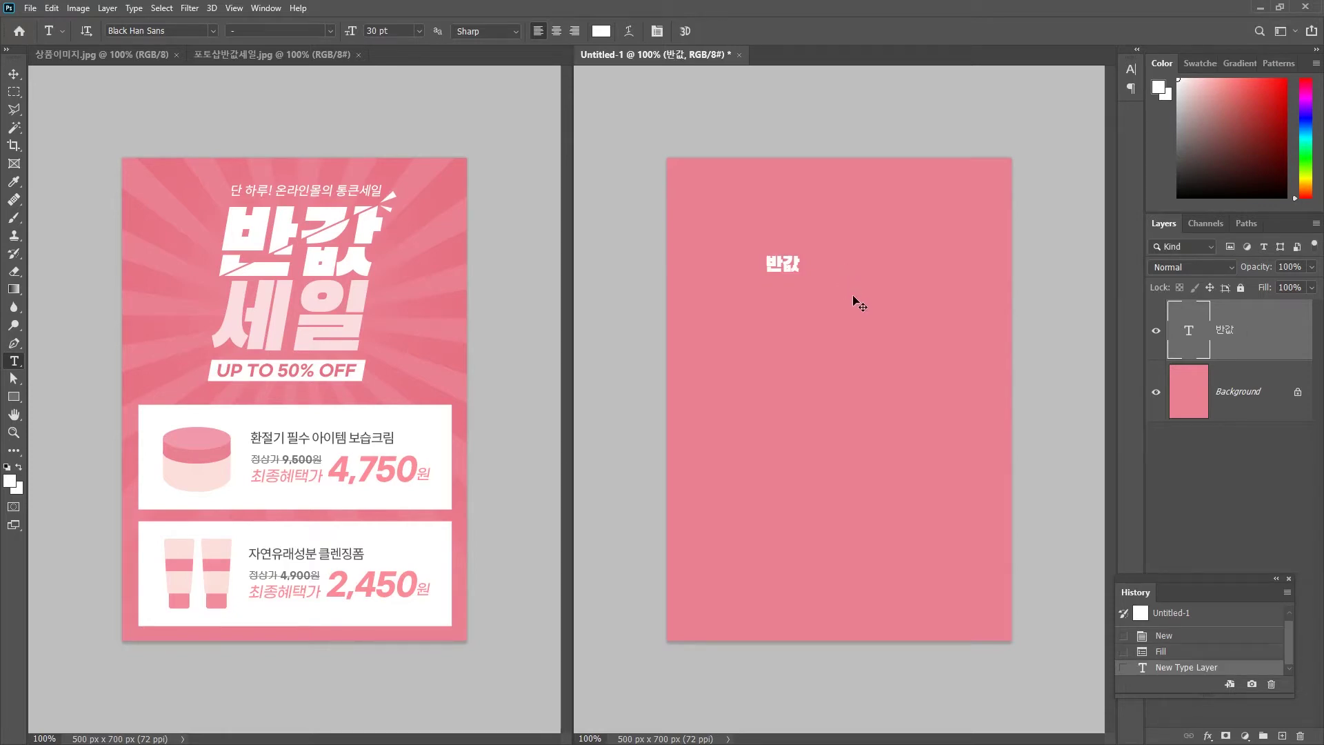
Step: Scale the "반값" text proportionally to about 440% and centre it horizontally near the canvas top, at about X 250 px, Y 152 px
{"action": "key", "text": "ctrl+t"}
{"action": "left_click_drag", "start_coordinate": [804, 278], "coordinate": [895, 331]}
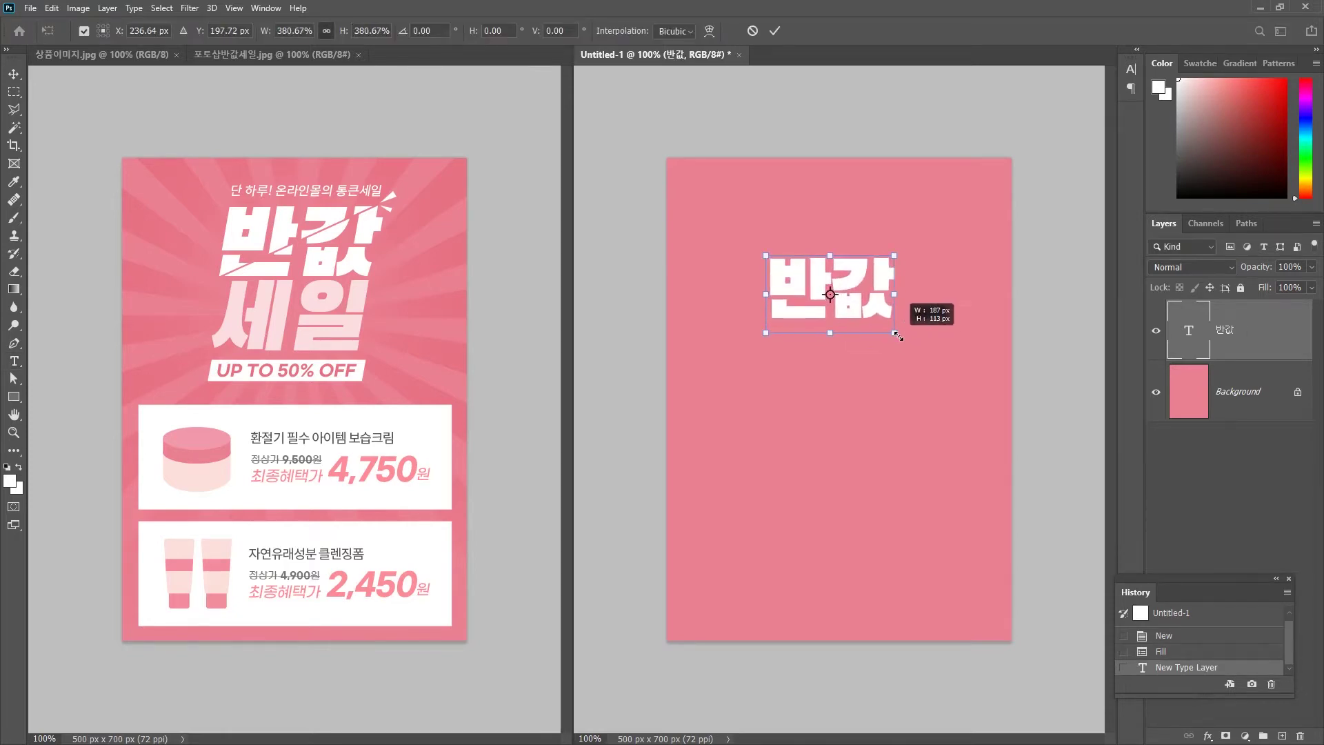
{"action": "left_click_drag", "start_coordinate": [867, 279], "coordinate": [877, 248]}
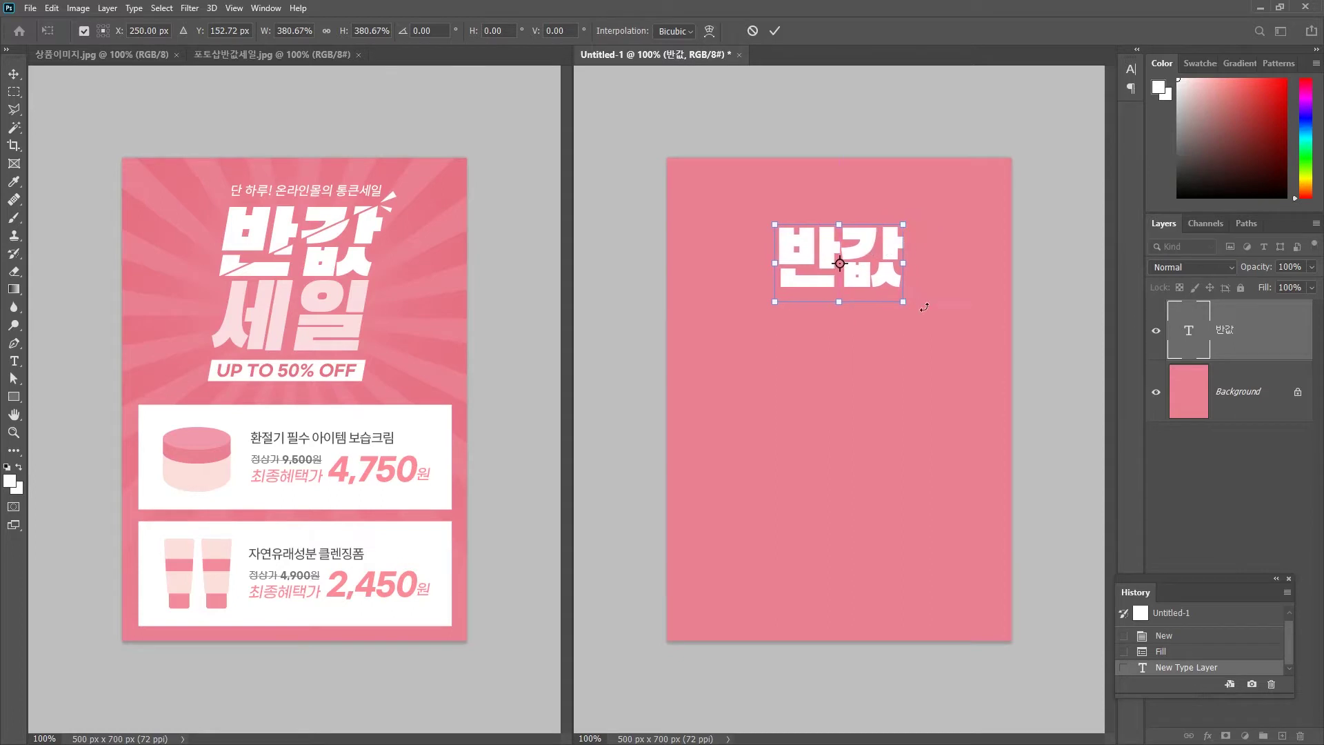
{"action": "left_click_drag", "start_coordinate": [903, 302], "coordinate": [921, 318]}
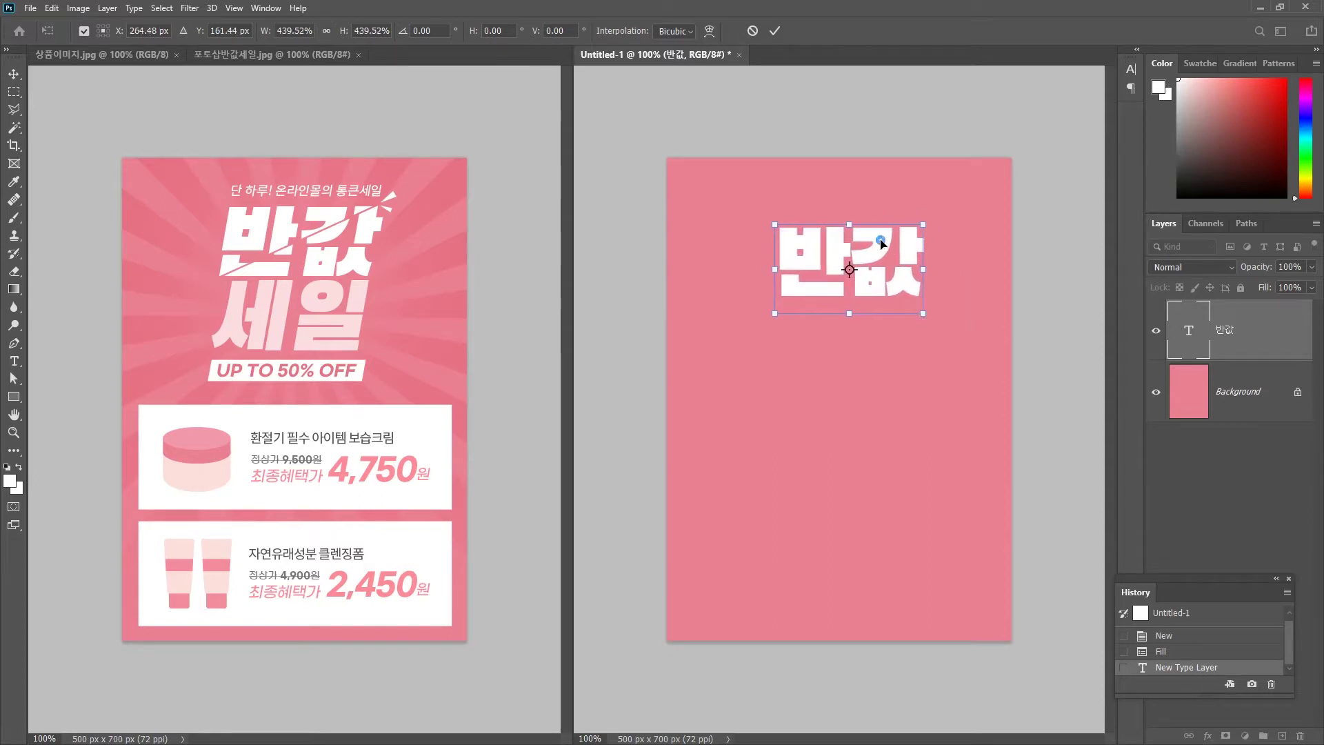
{"action": "left_click_drag", "start_coordinate": [882, 243], "coordinate": [879, 245]}
{"action": "key", "text": "Return"}
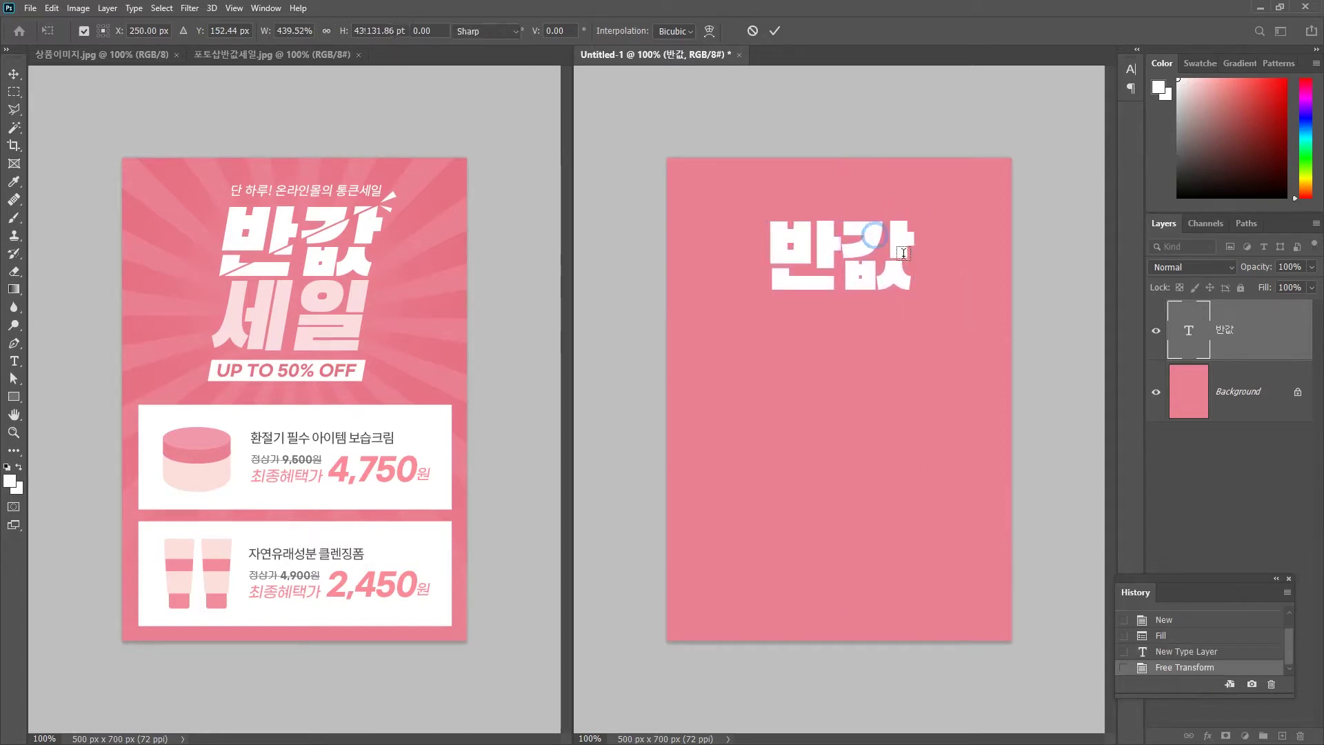
Step: Duplicate the "반값" text directly below itself and change the copy's wording to "세일"
{"action": "left_click", "coordinate": [16, 76]}
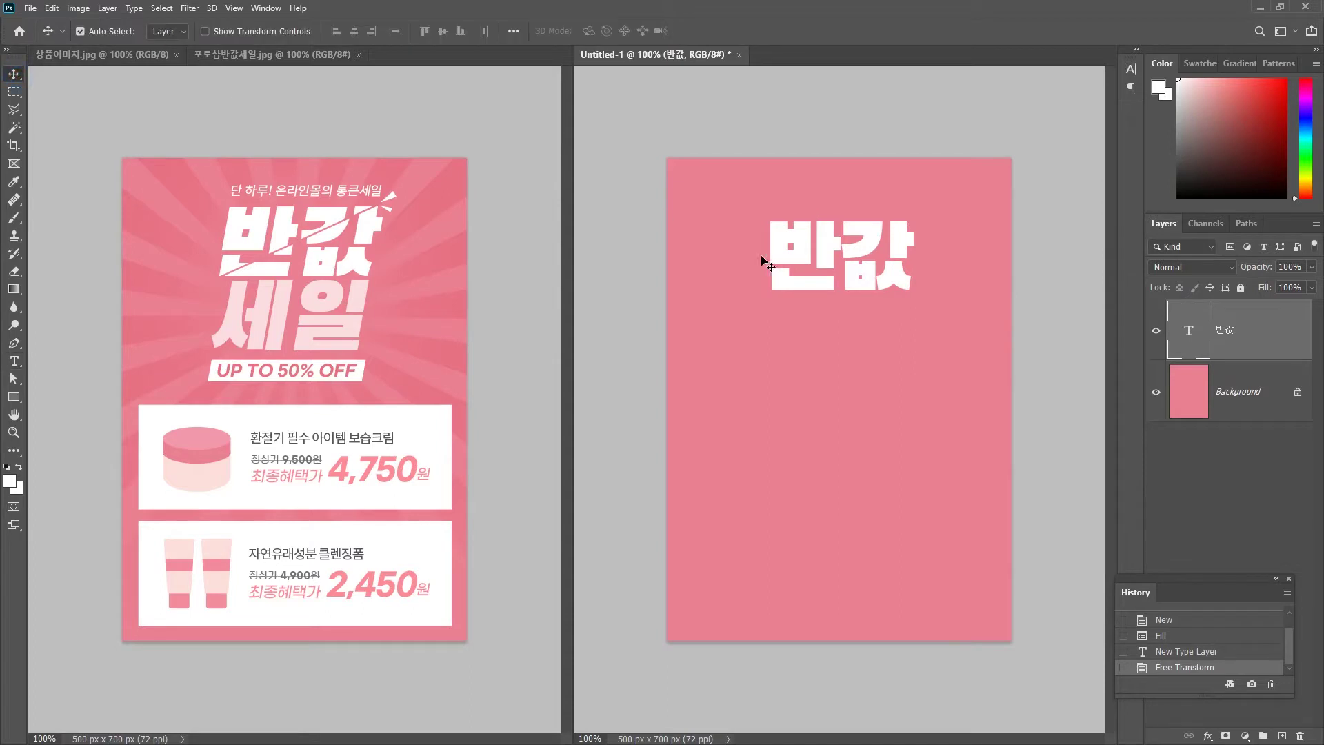
{"action": "left_click_drag", "start_coordinate": [870, 231], "coordinate": [860, 305]}
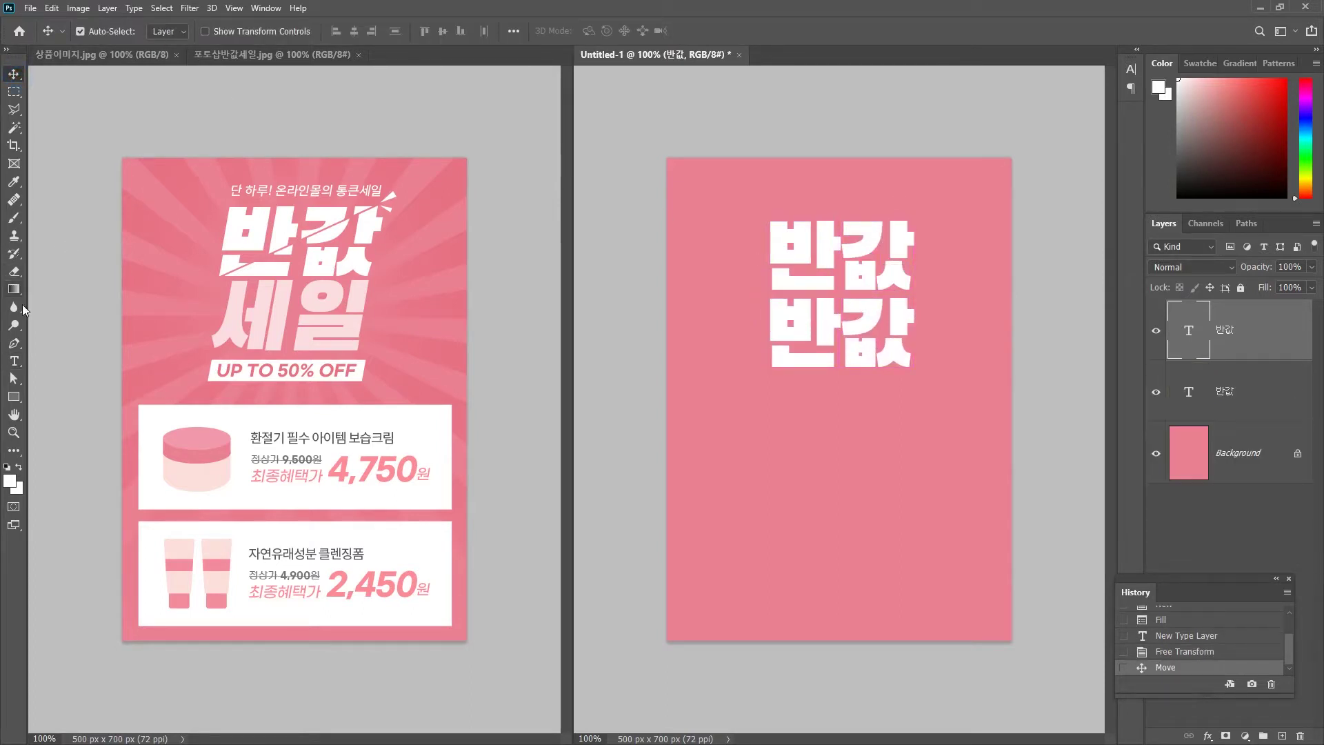
{"action": "left_click", "coordinate": [14, 361]}
{"action": "left_click", "coordinate": [838, 340]}
{"action": "key", "text": "ctrl+a"}
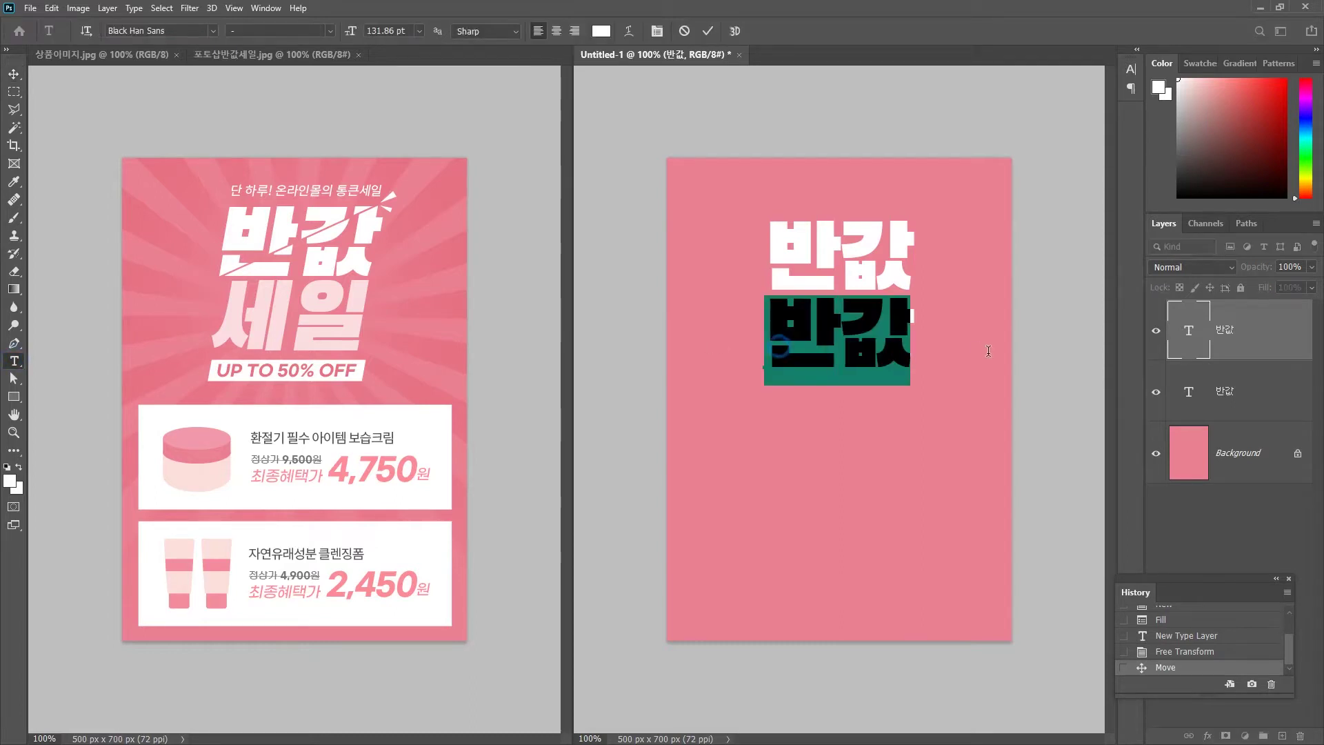
{"action": "type", "text": "세일"}
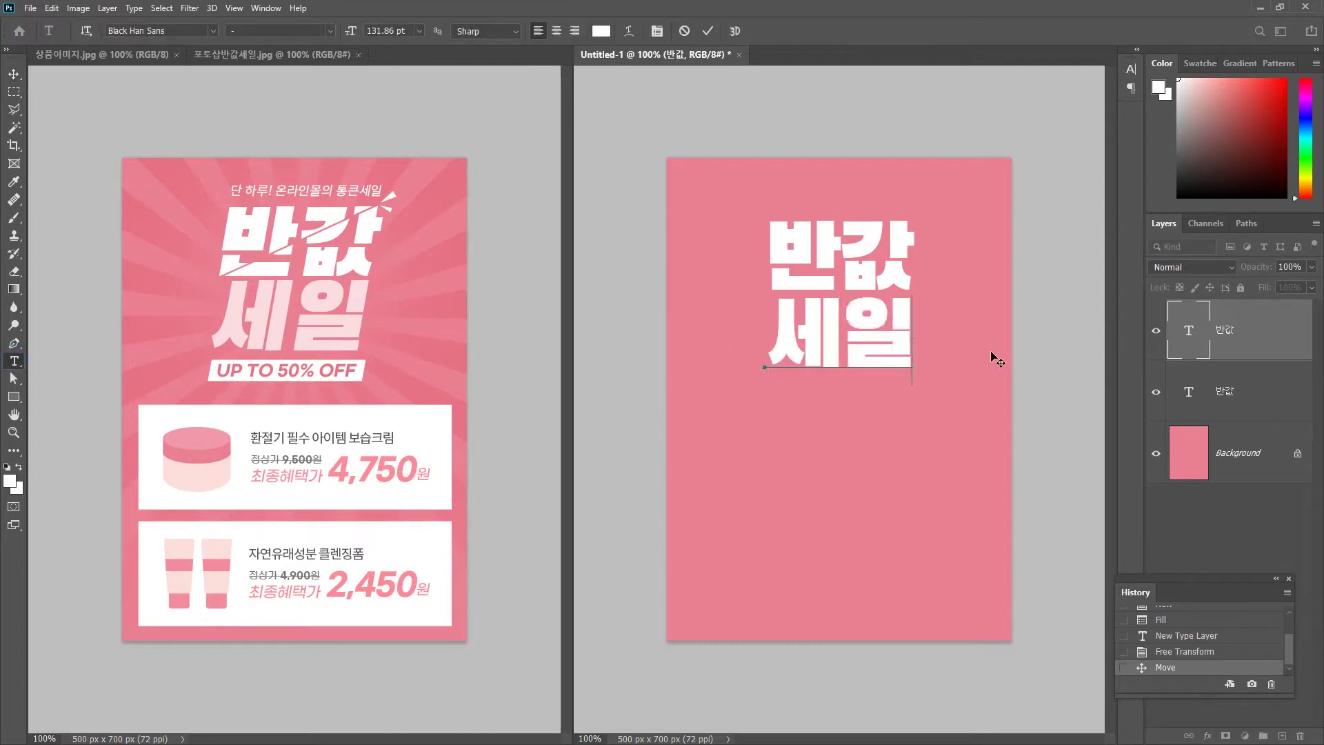
{"action": "left_click", "coordinate": [993, 357]}
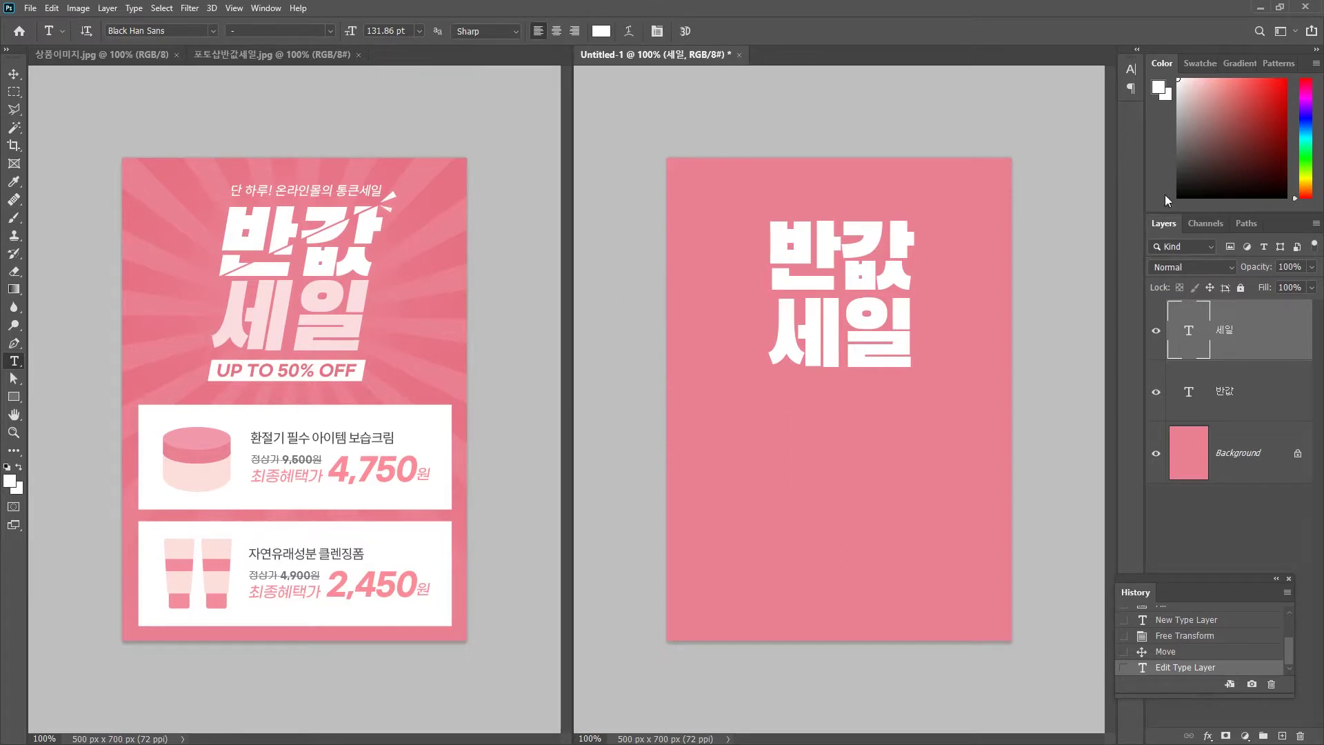
Step: Apply faux italic to both the "세일" and "반값" text layers
{"action": "left_click", "coordinate": [1254, 391], "text": "shift"}
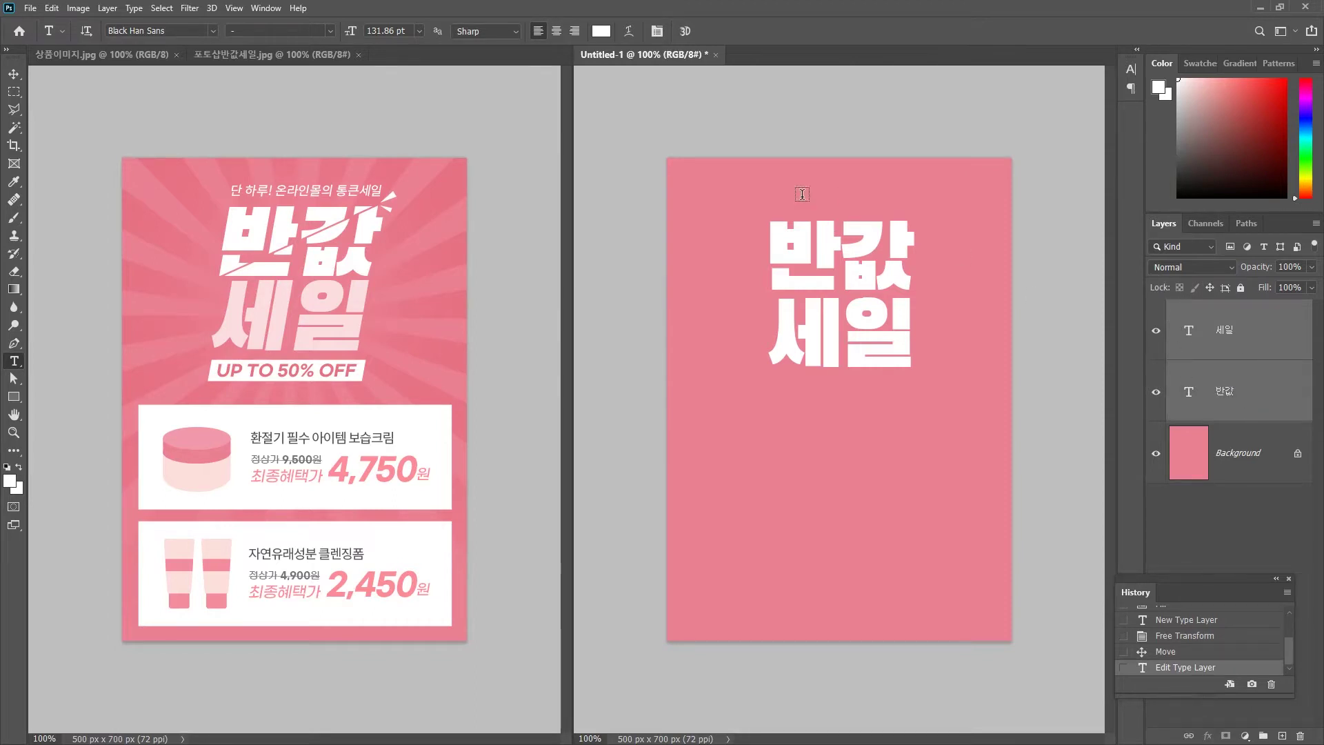
{"action": "left_click", "coordinate": [657, 31]}
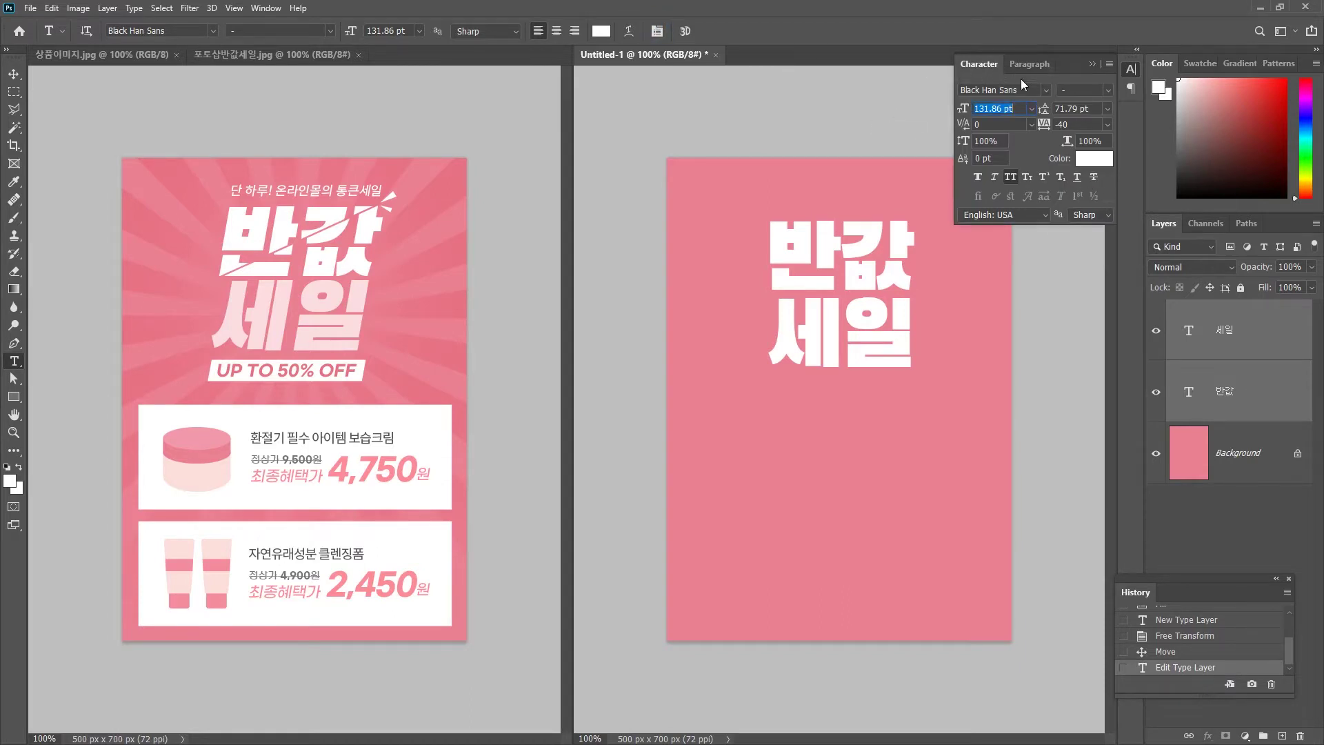
{"action": "left_click", "coordinate": [995, 178]}
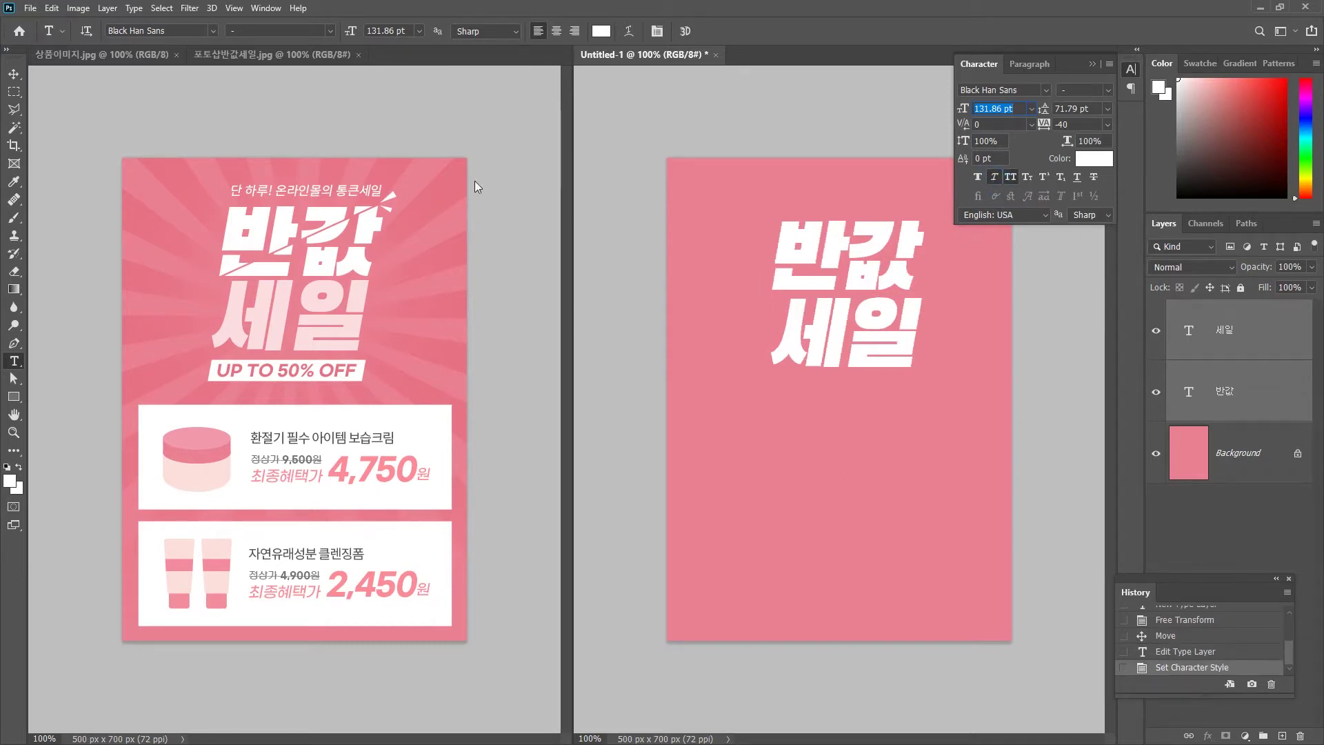
Step: Offset the "세일" line slightly left of "반값" to follow the slant, and centre both lines together on the canvas
{"action": "left_click", "coordinate": [14, 74]}
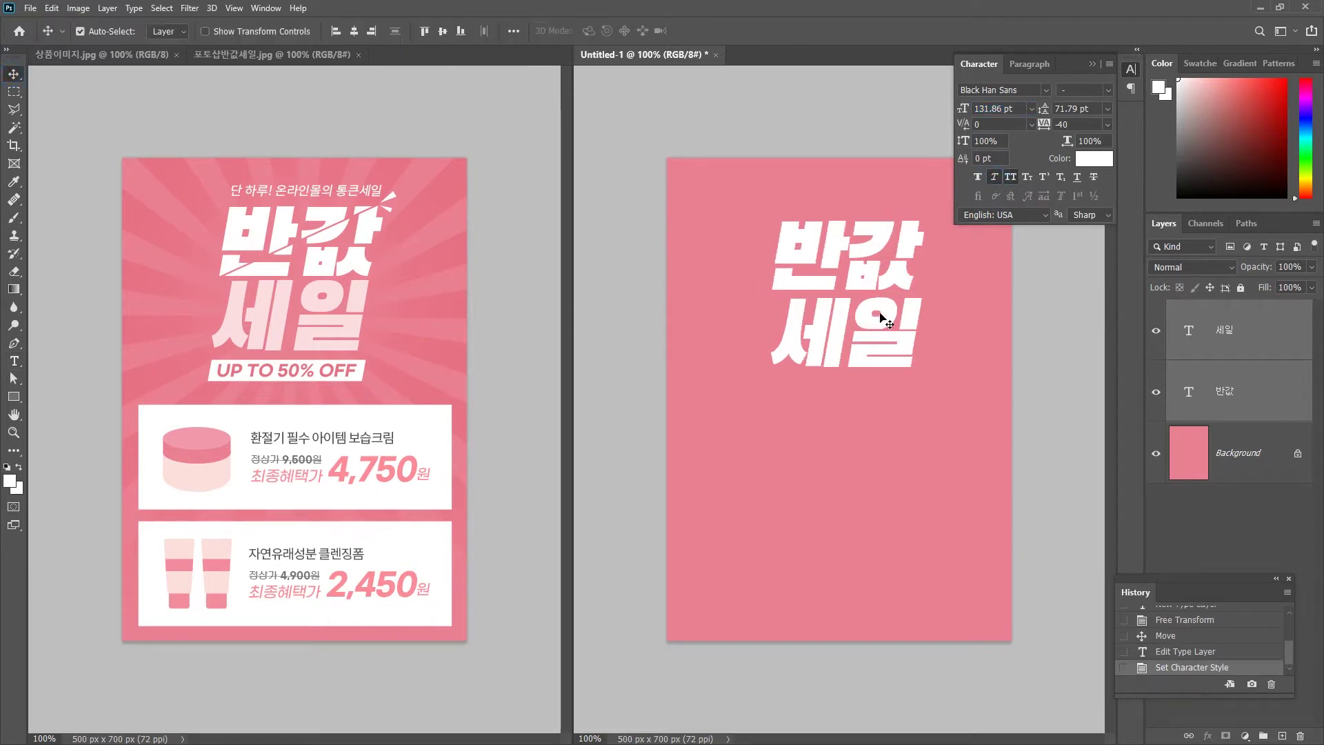
{"action": "left_click_drag", "start_coordinate": [883, 317], "coordinate": [892, 321]}
{"action": "left_click", "coordinate": [1022, 338]}
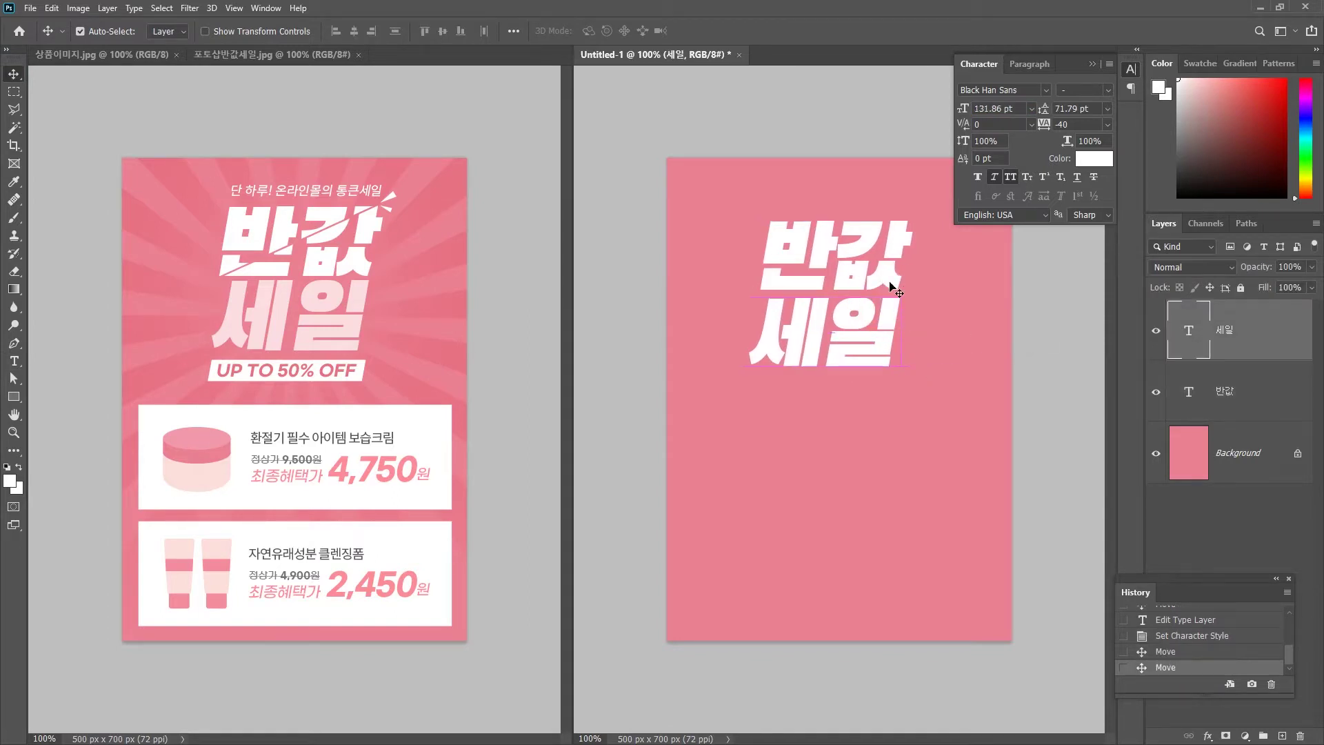
{"action": "left_click", "coordinate": [894, 247], "text": "shift"}
{"action": "left_click_drag", "start_coordinate": [894, 247], "coordinate": [905, 246]}
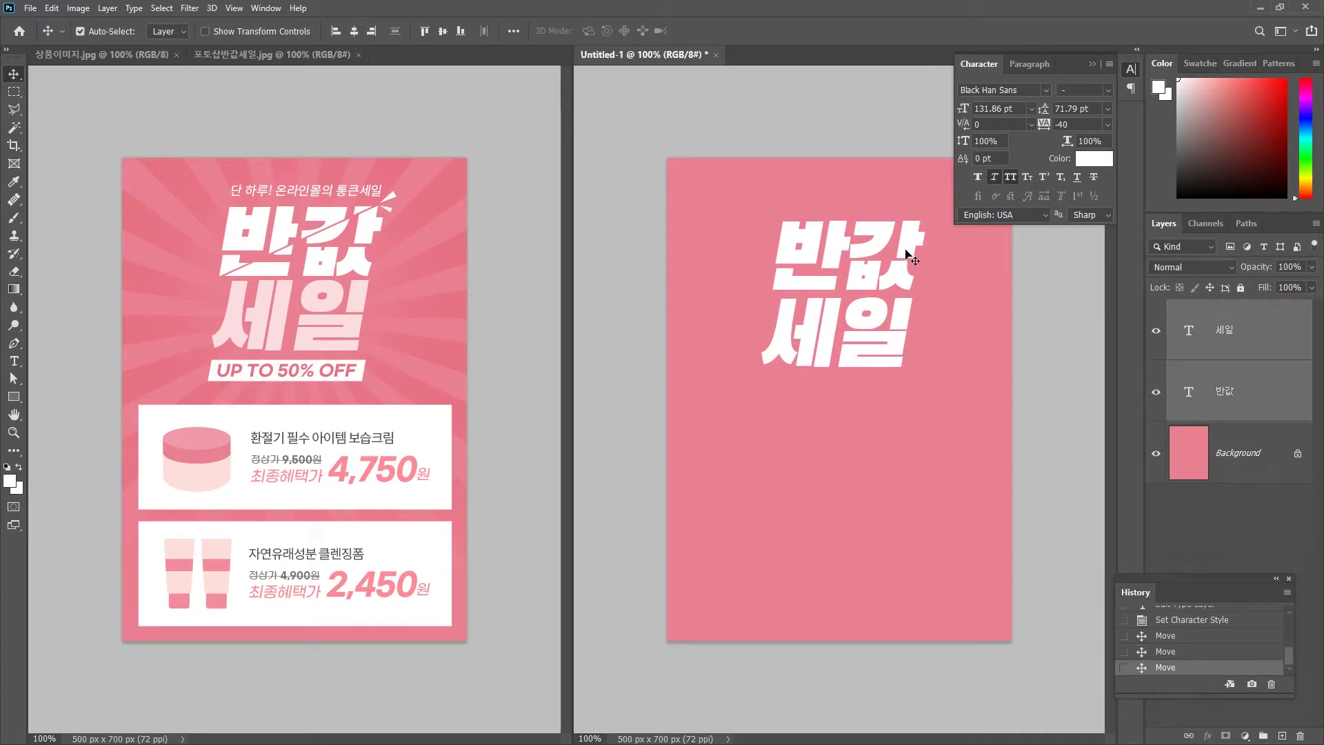
{"action": "left_click", "coordinate": [961, 362]}
Step: Rasterize the "반값" text layer
{"action": "left_click", "coordinate": [884, 238]}
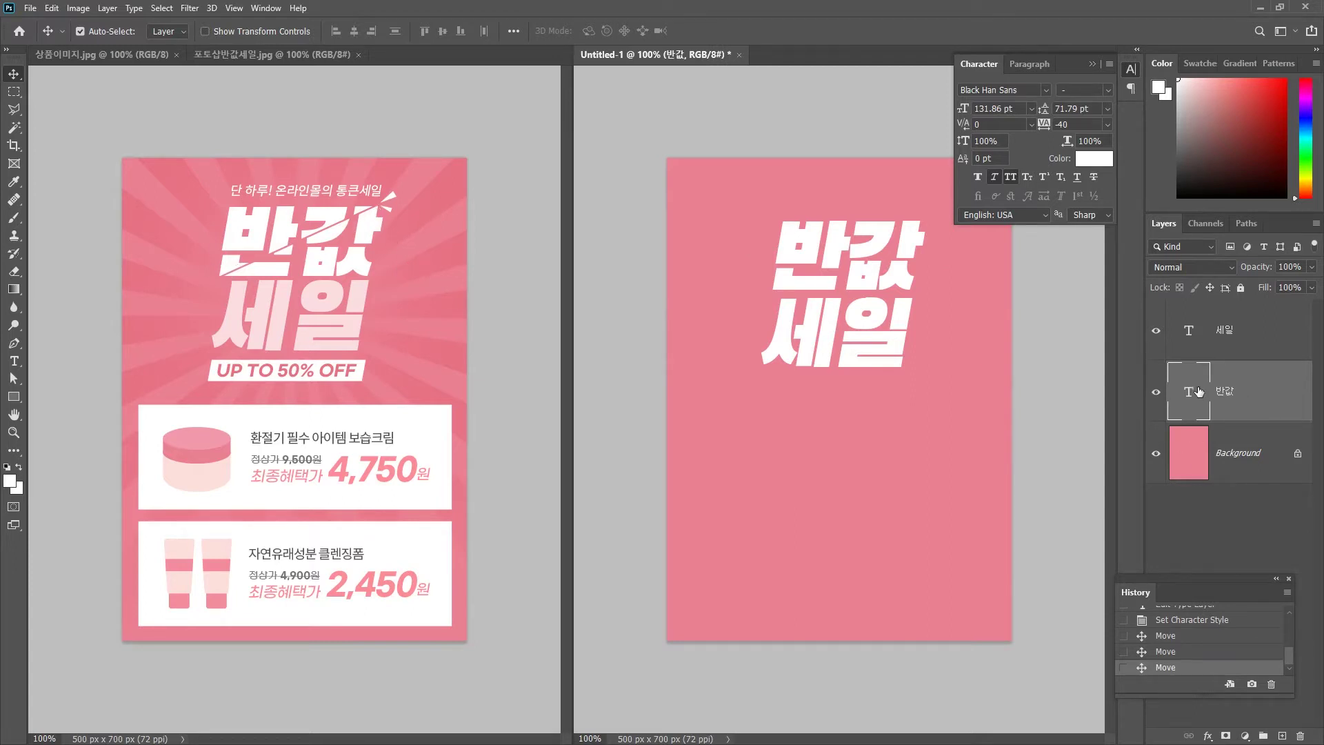
{"action": "right_click", "coordinate": [1256, 391]}
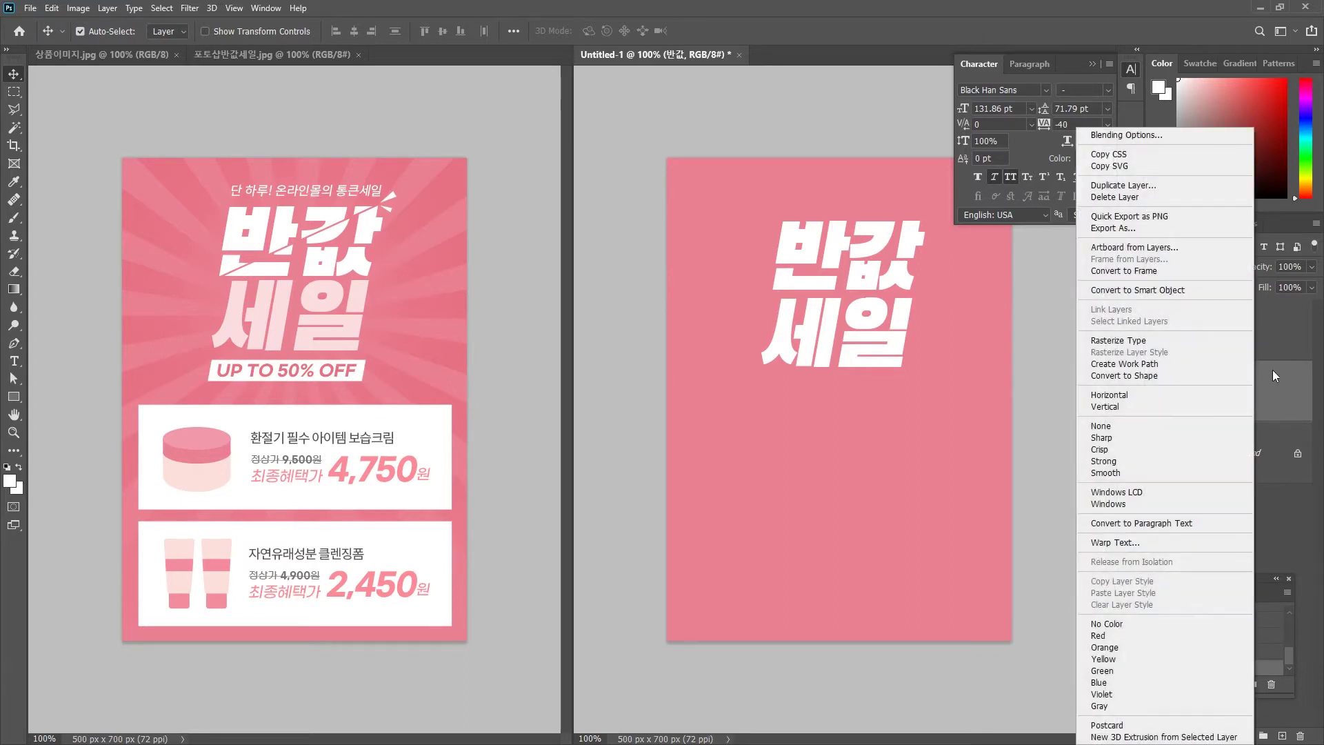
{"action": "left_click", "coordinate": [1153, 341]}
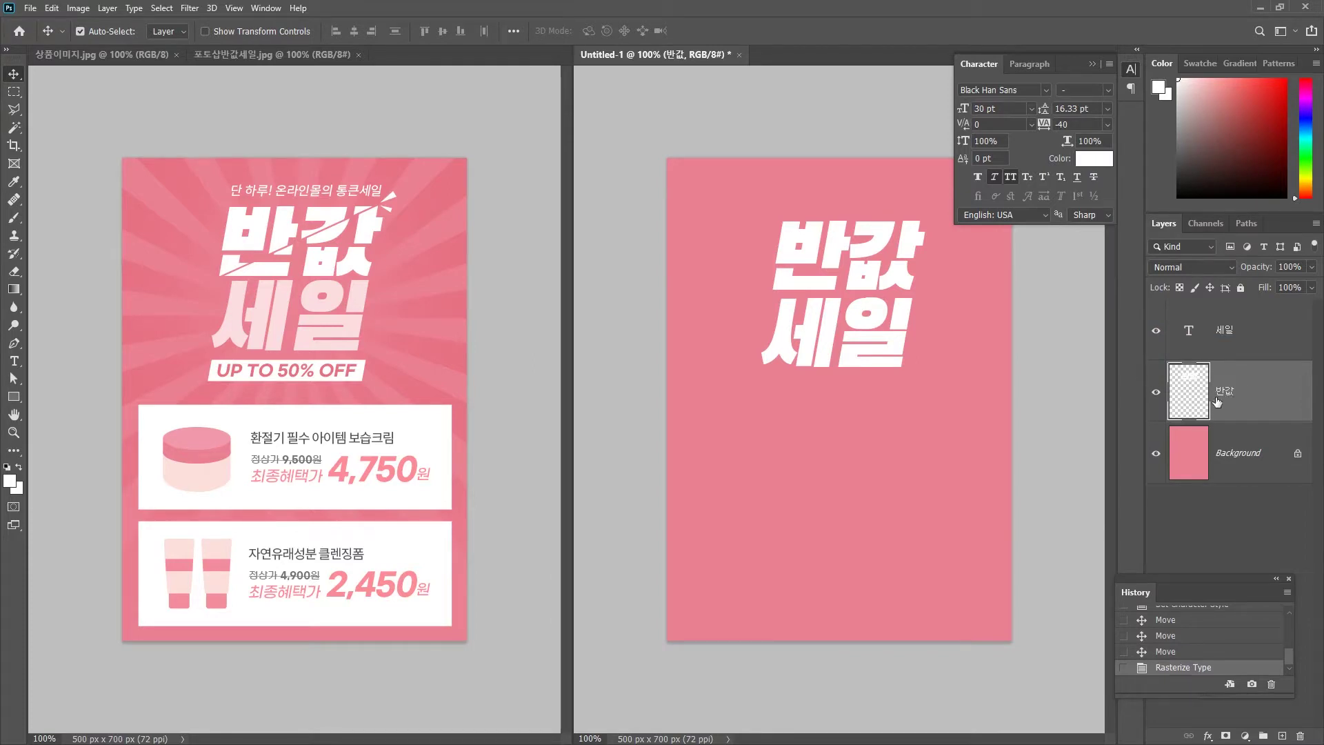
Step: Select the upper-left half of "반값" with a polygonal lasso, running its edge diagonally from the lower-left corner to the upper-right corner
{"action": "left_click", "coordinate": [14, 110]}
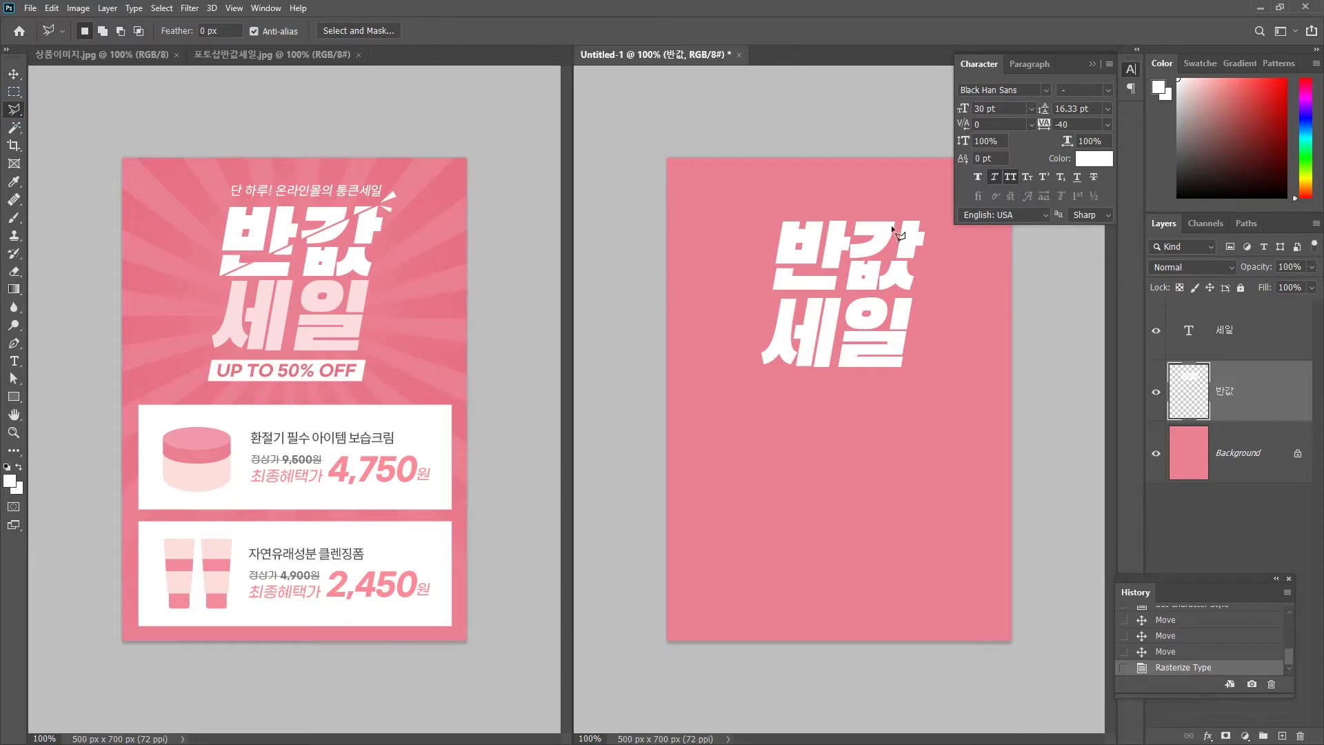
{"action": "scroll", "coordinate": [902, 207], "scroll_direction": "up", "scroll_amount": 1}
{"action": "left_click", "coordinate": [933, 200]}
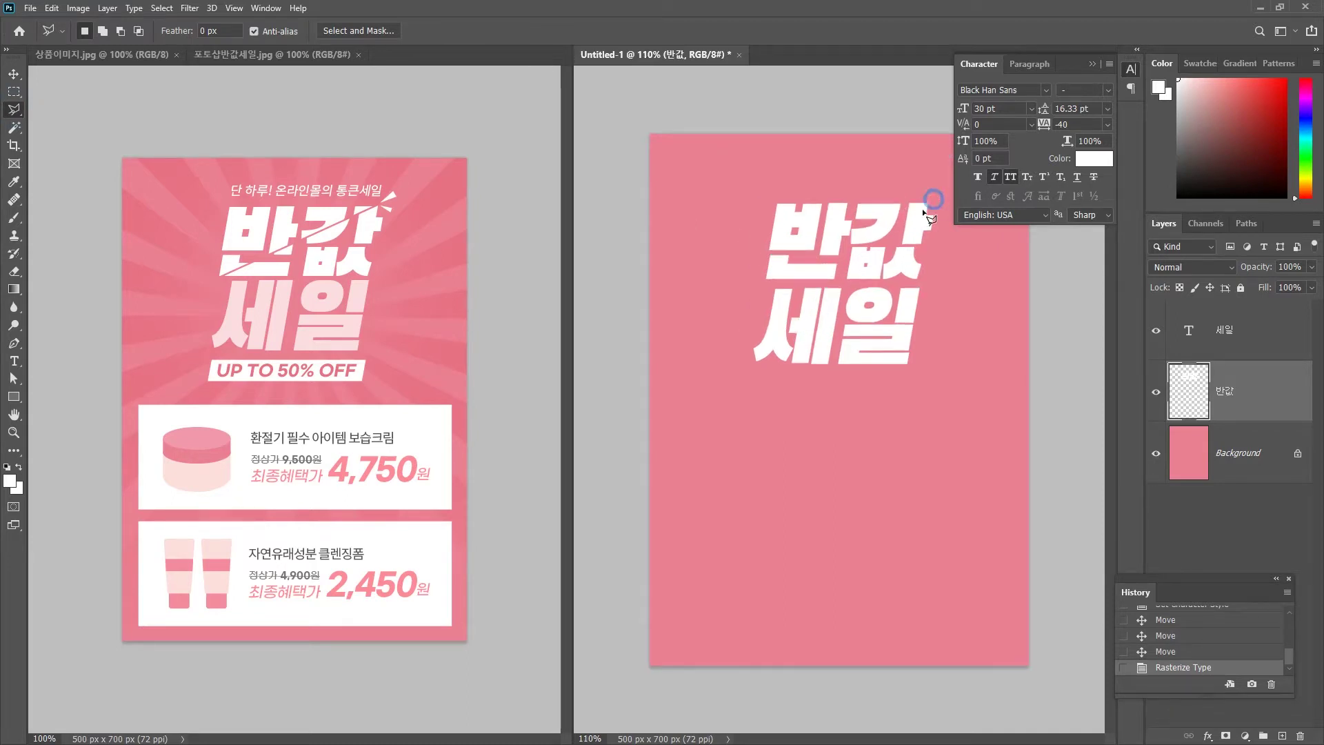
{"action": "left_click", "coordinate": [750, 285]}
{"action": "left_click", "coordinate": [776, 186]}
{"action": "left_click", "coordinate": [931, 188]}
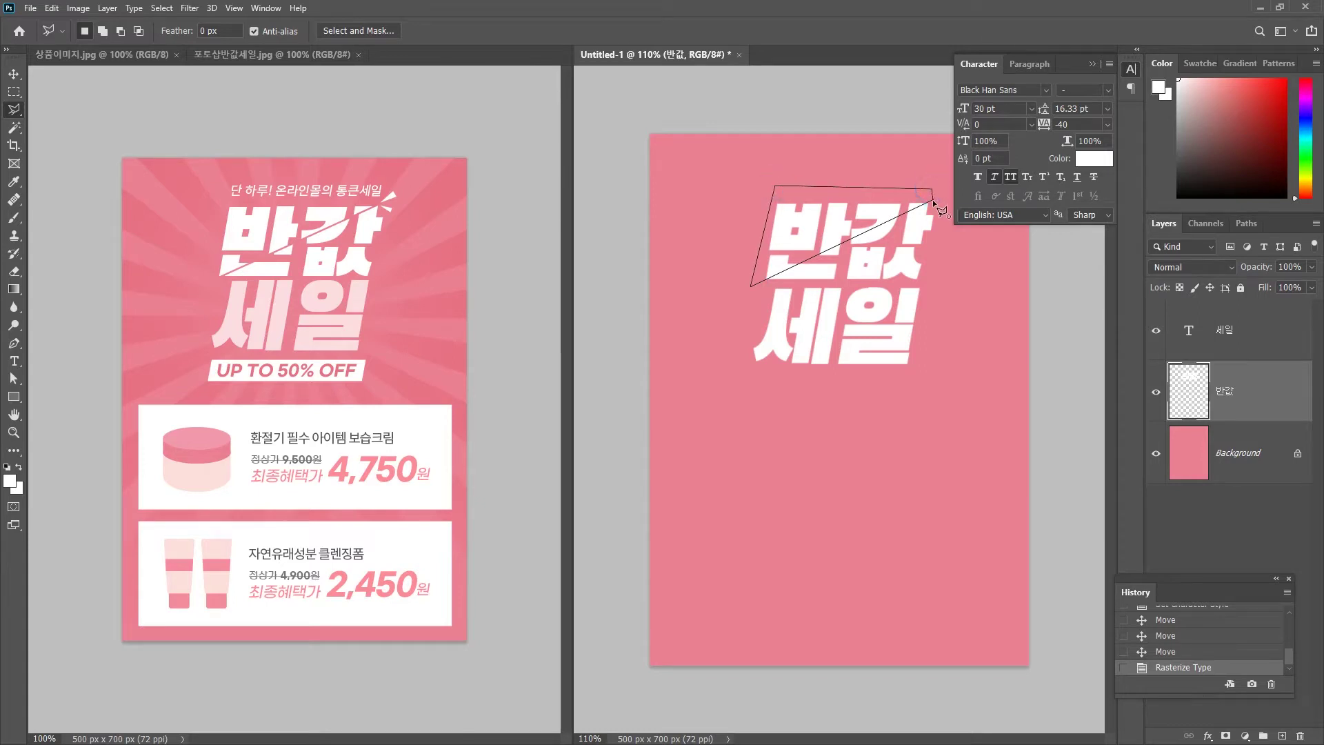
{"action": "left_click", "coordinate": [933, 200]}
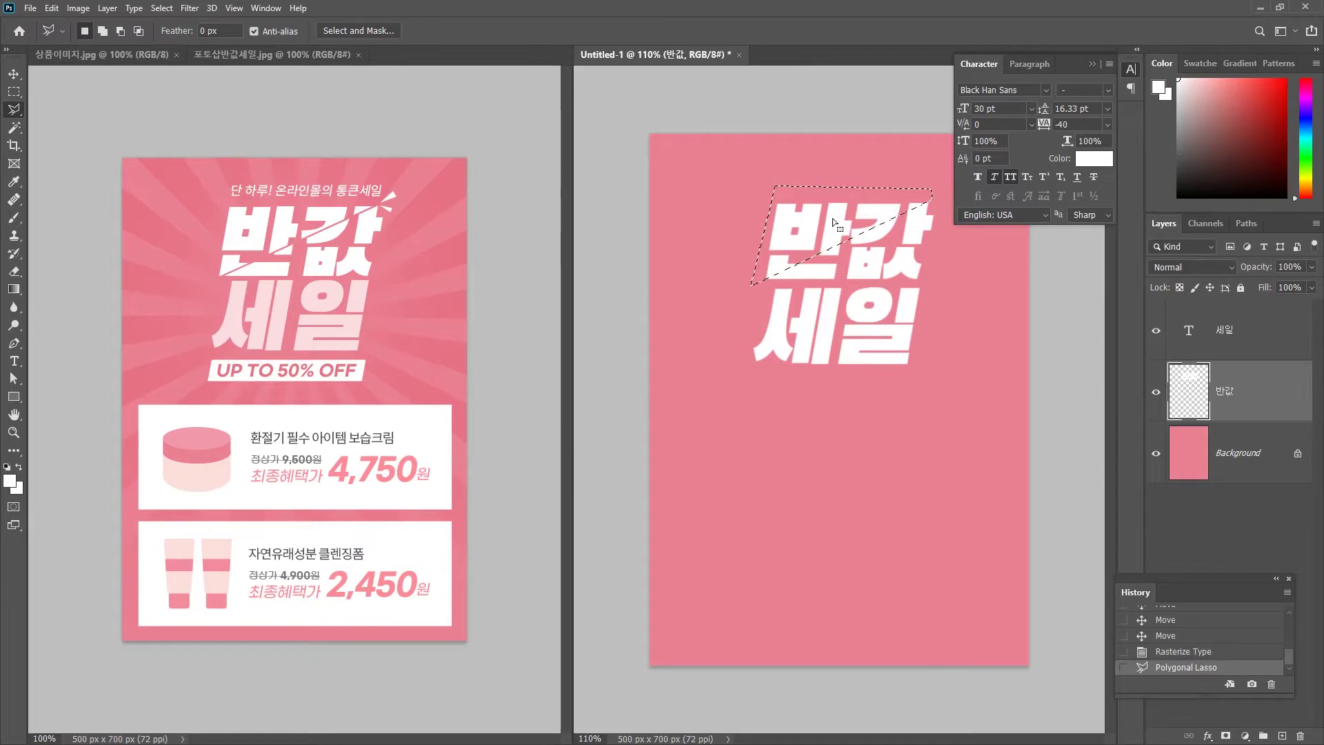
Step: Cut the selected half of "반값" onto its own layer and shift it slightly left to open a diagonal slit
{"action": "right_click", "coordinate": [813, 216]}
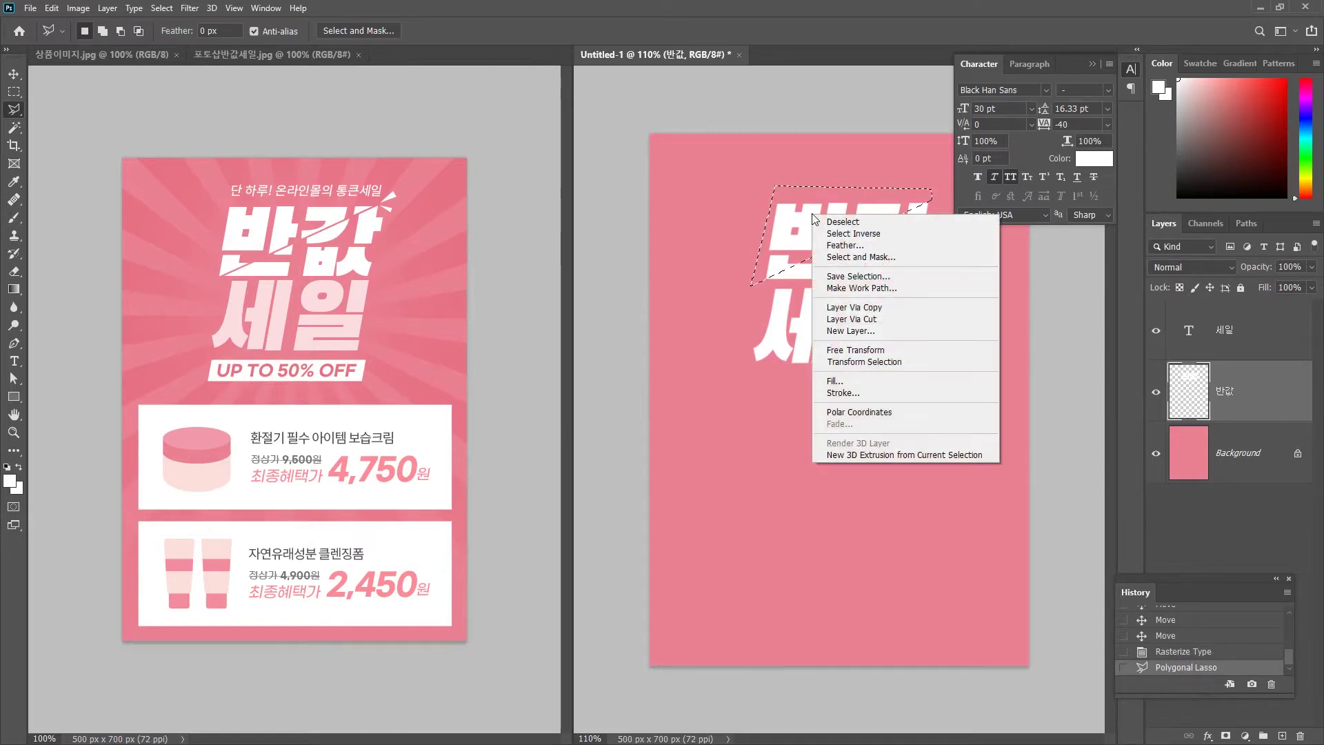
{"action": "left_click", "coordinate": [859, 320]}
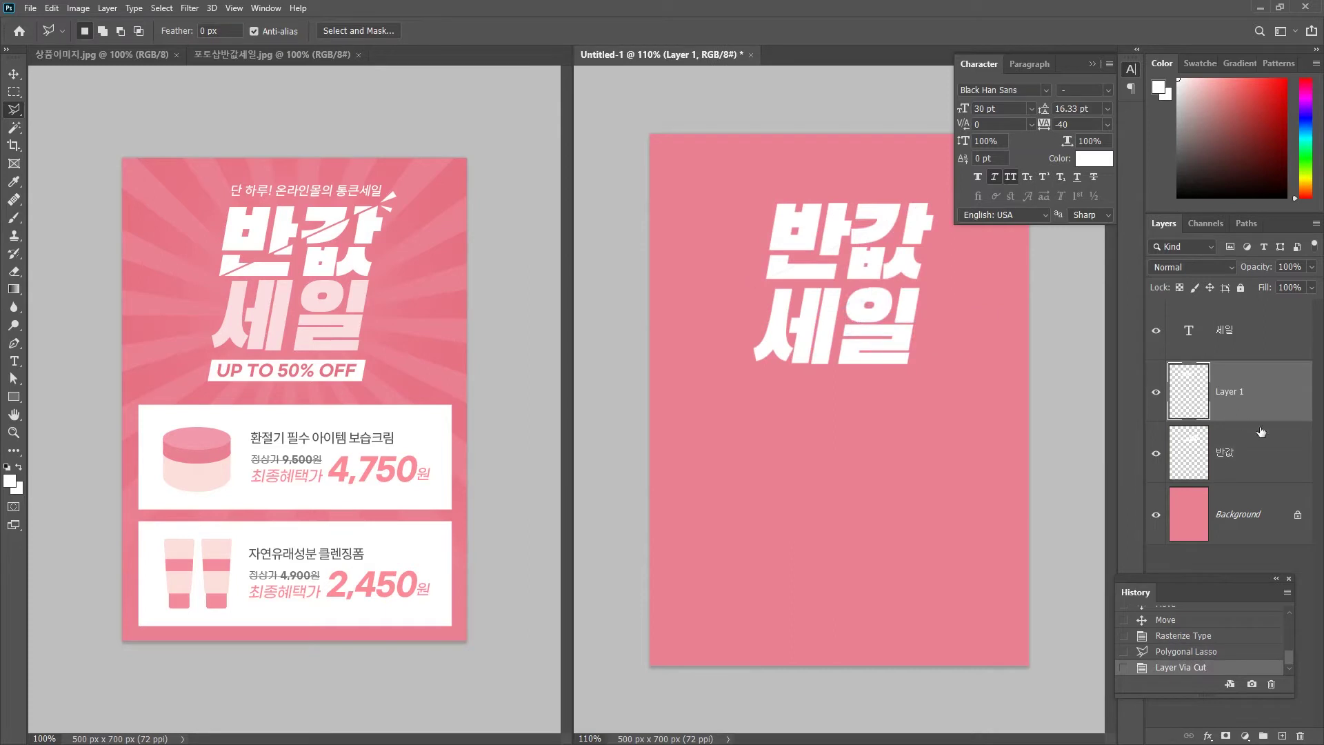
{"action": "left_click", "coordinate": [1156, 393]}
{"action": "left_click", "coordinate": [1155, 393]}
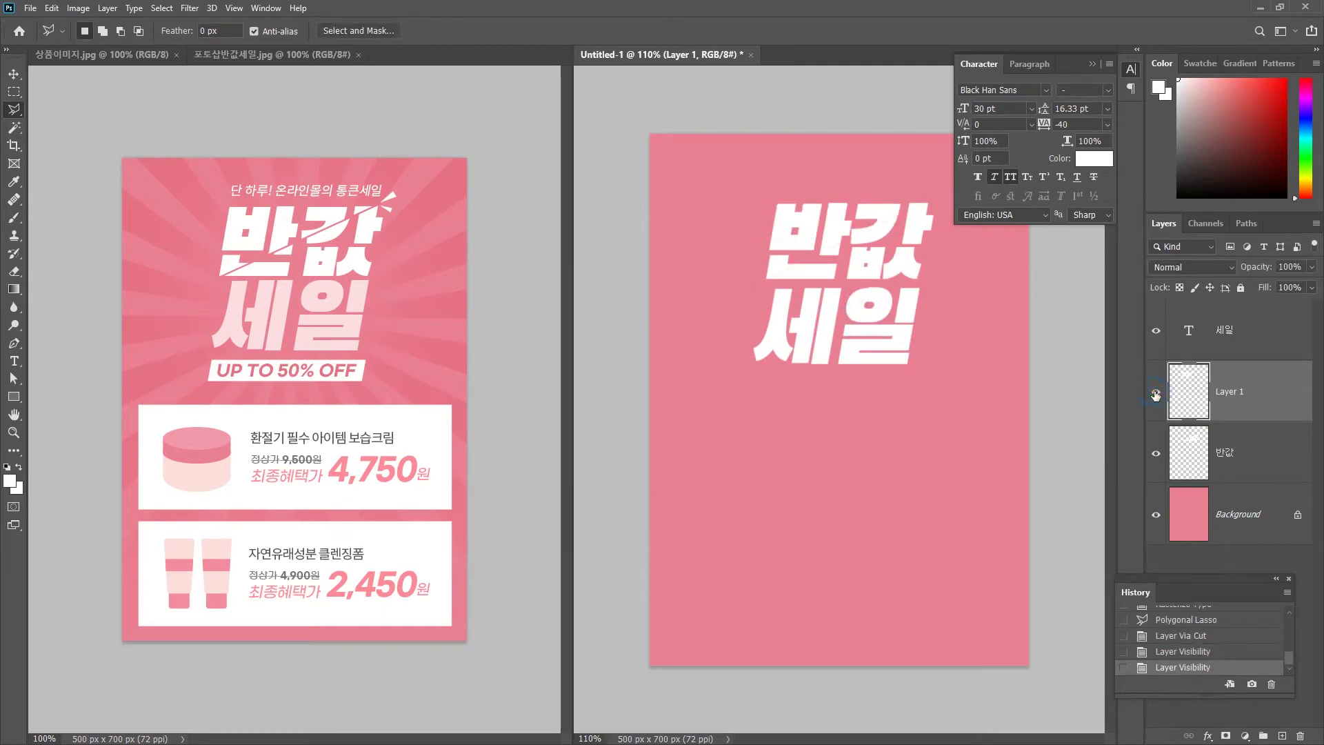
{"action": "left_click", "coordinate": [14, 73]}
{"action": "left_click_drag", "start_coordinate": [833, 217], "coordinate": [828, 218]}
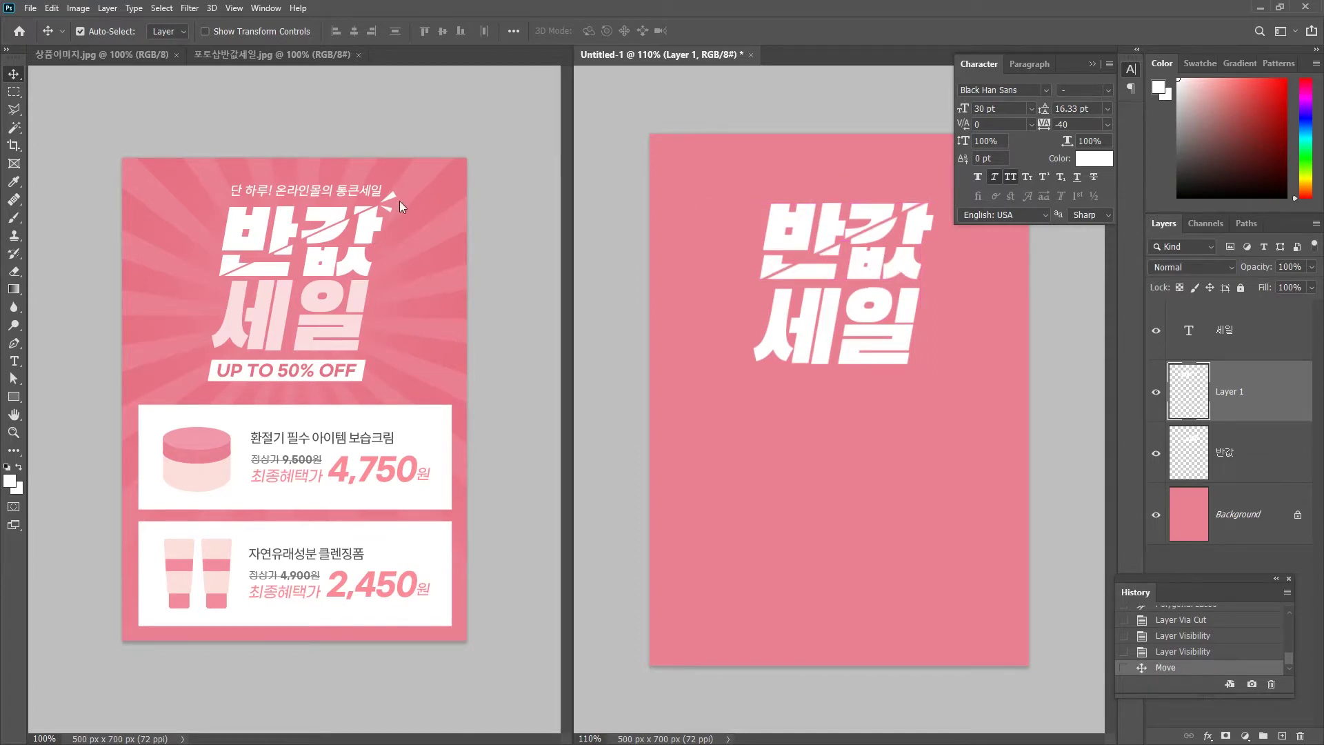
Step: Draw a white triangular sliver about 25 × 19 px with the Pen tool in Shape mode, pointing outward from the upper-right end of the slit
{"action": "scroll", "coordinate": [960, 237], "scroll_direction": "up", "scroll_amount": 3}
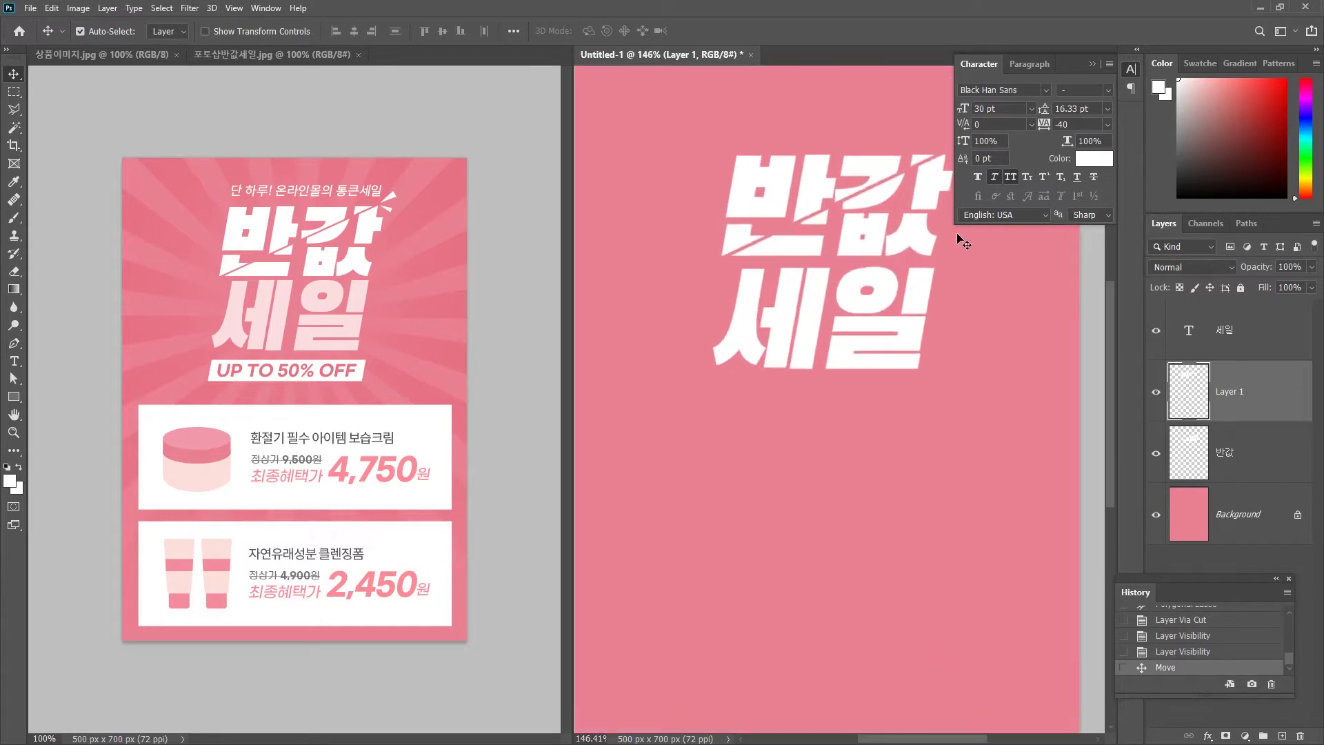
{"action": "left_click_drag", "start_coordinate": [905, 201], "coordinate": [836, 416]}
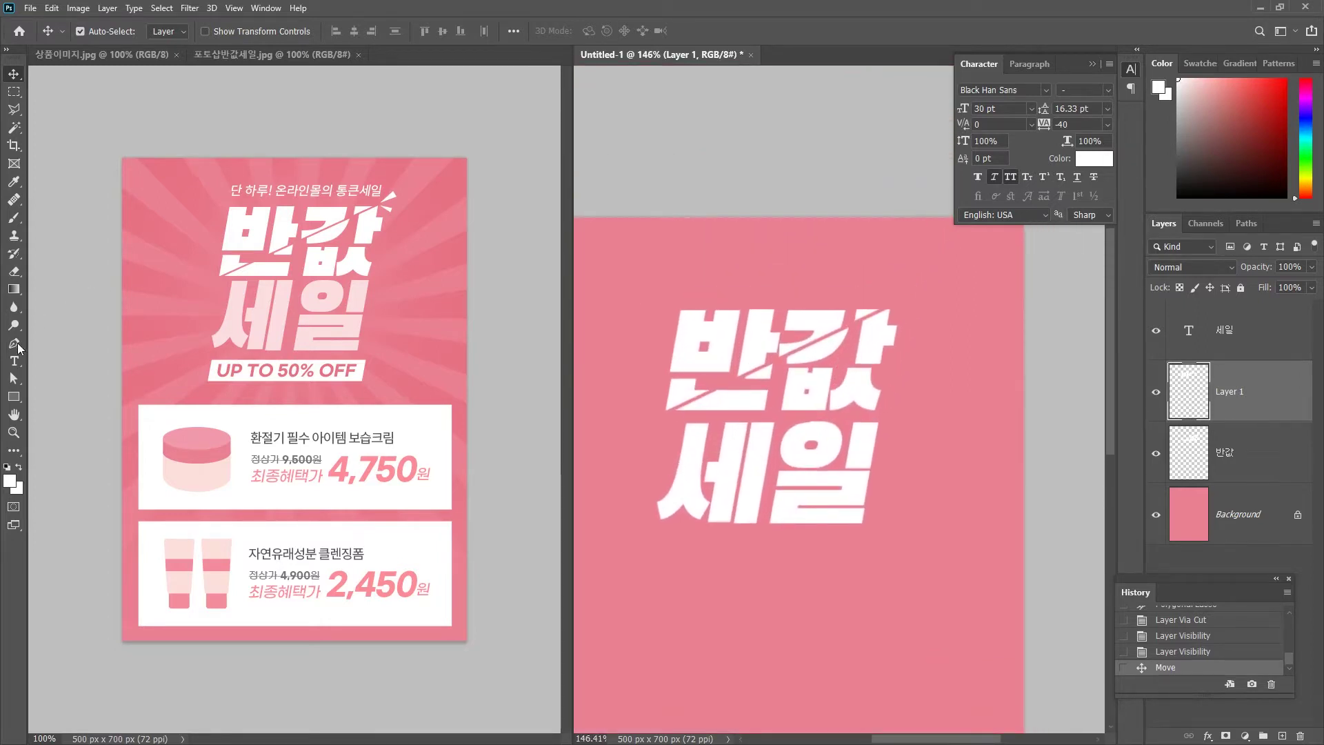
{"action": "left_click", "coordinate": [14, 344]}
{"action": "left_click", "coordinate": [83, 341]}
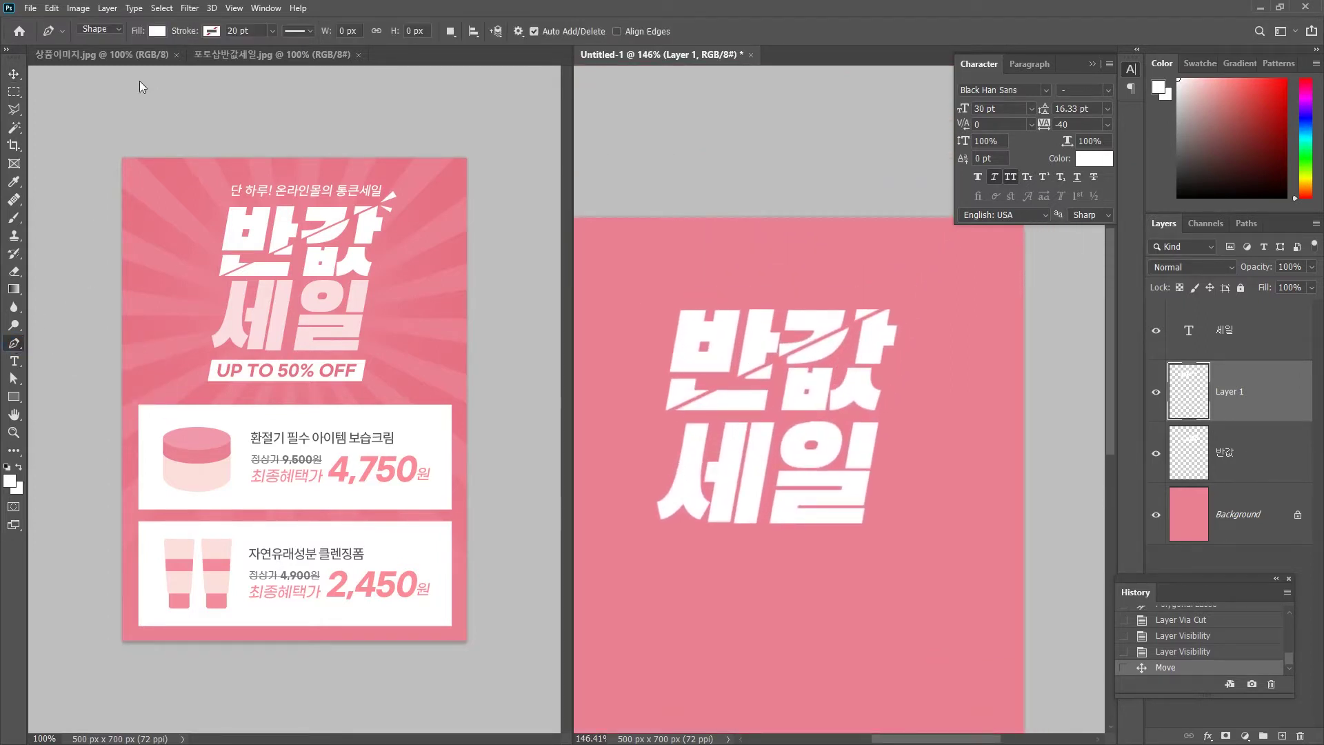
{"action": "left_click", "coordinate": [118, 28]}
{"action": "left_click", "coordinate": [887, 304]}
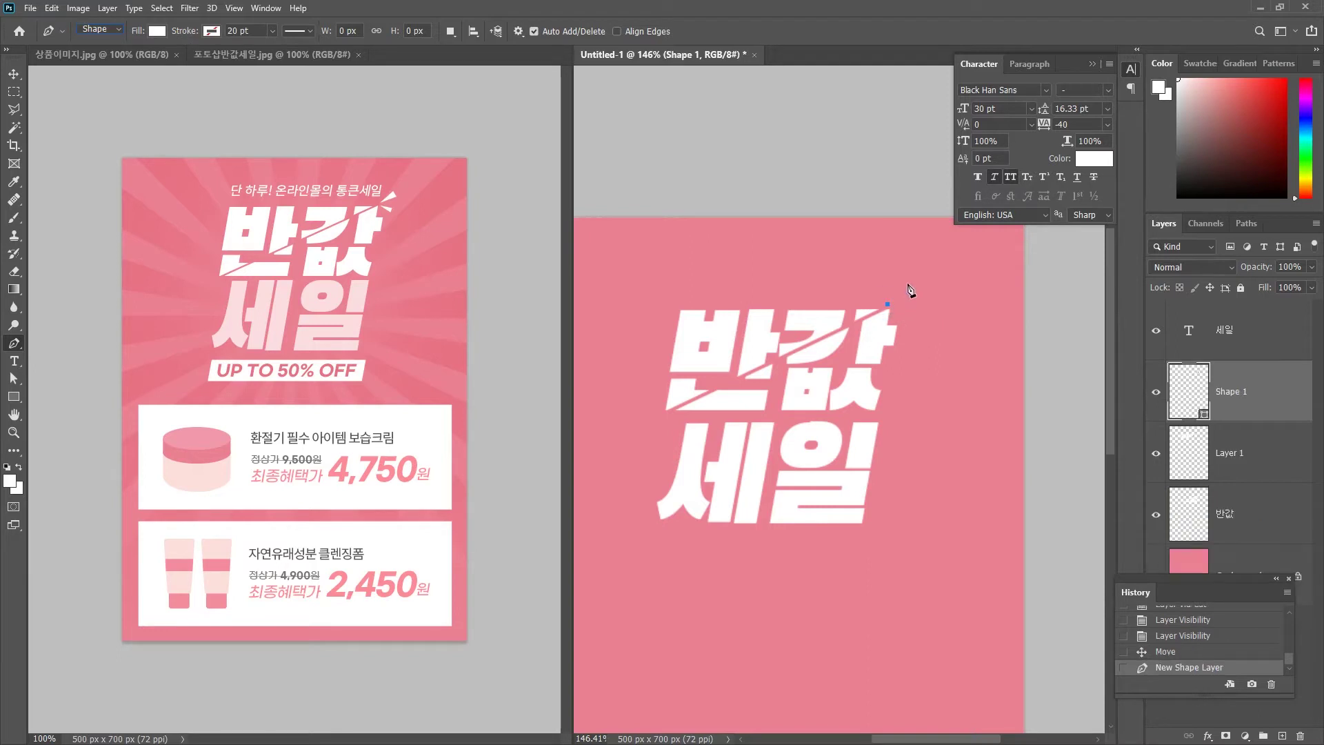
{"action": "left_click", "coordinate": [905, 285]}
{"action": "left_click", "coordinate": [913, 293]}
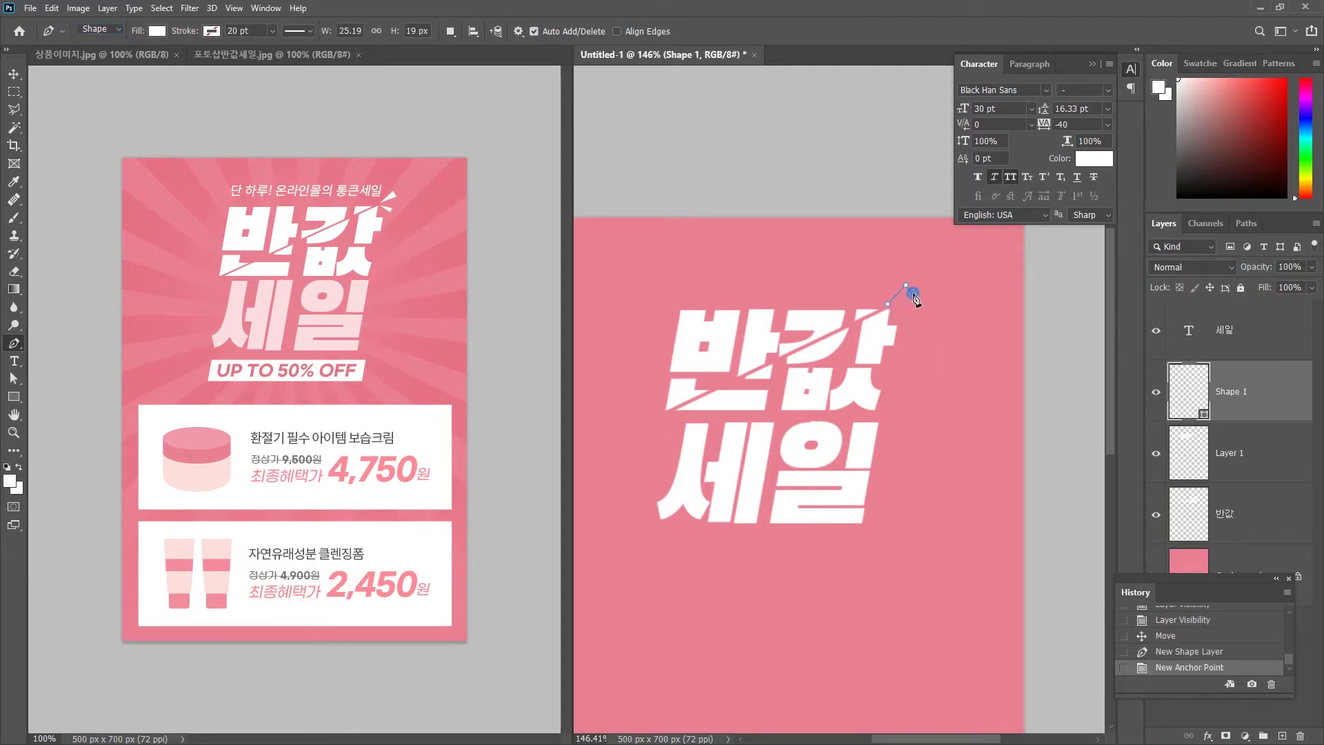
{"action": "left_click", "coordinate": [888, 305]}
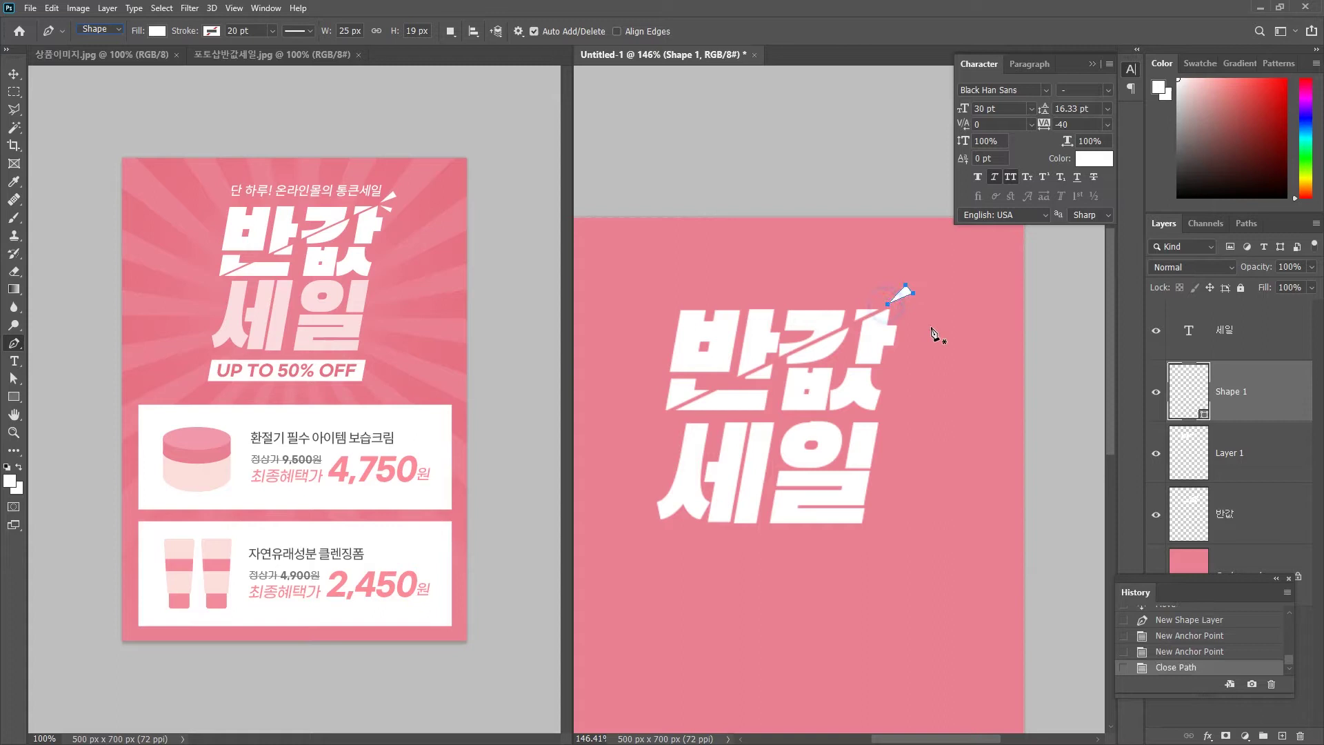
Step: Draw a smaller white triangle about 13 × 9 px with the Pen tool just below the first sliver, and deselect it
{"action": "left_click", "coordinate": [895, 306]}
{"action": "left_click", "coordinate": [906, 315]}
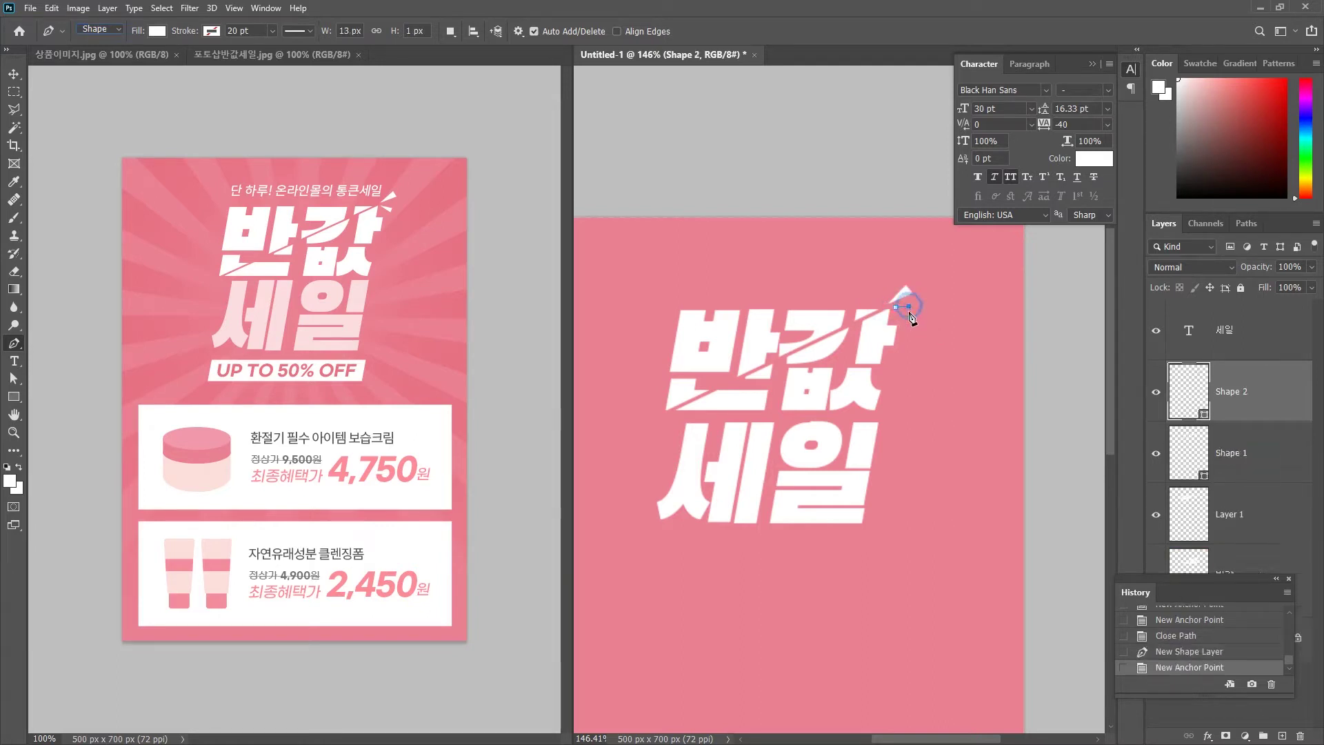
{"action": "left_click", "coordinate": [906, 315]}
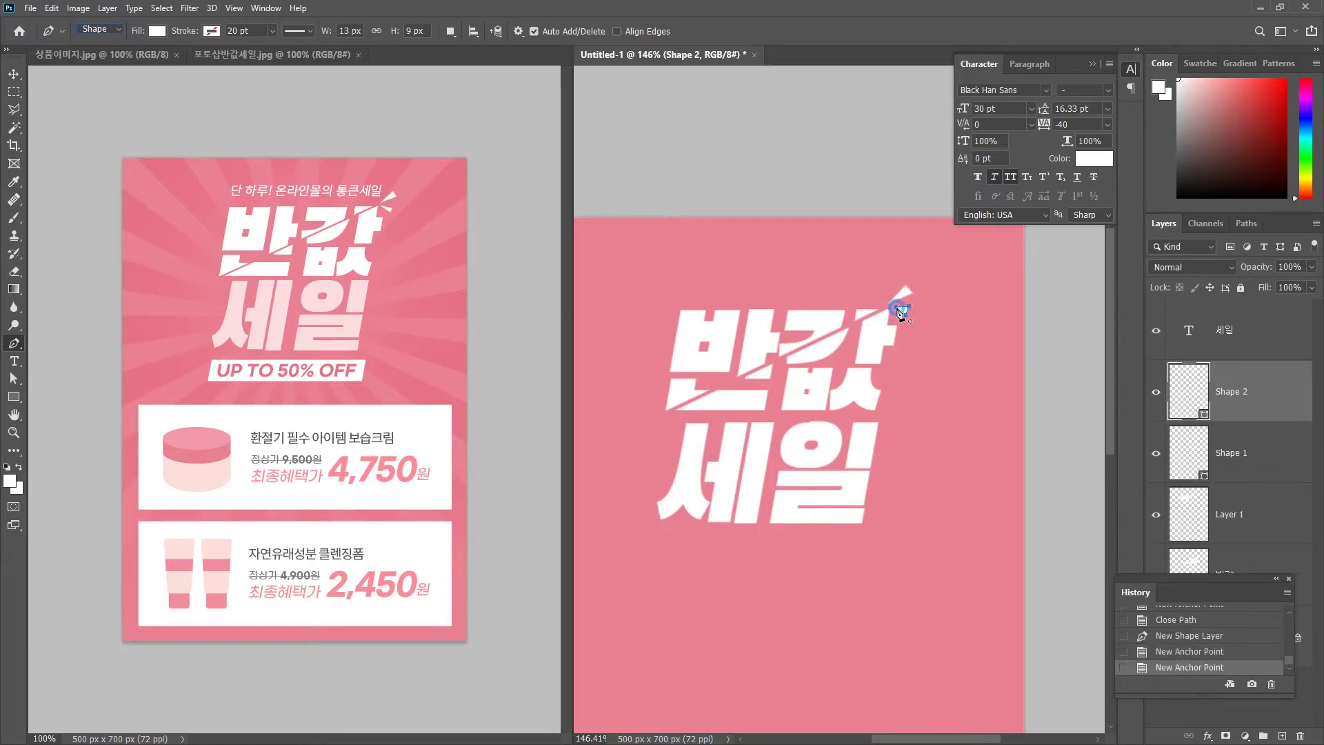
{"action": "left_click", "coordinate": [895, 307]}
{"action": "left_click", "coordinate": [14, 74]}
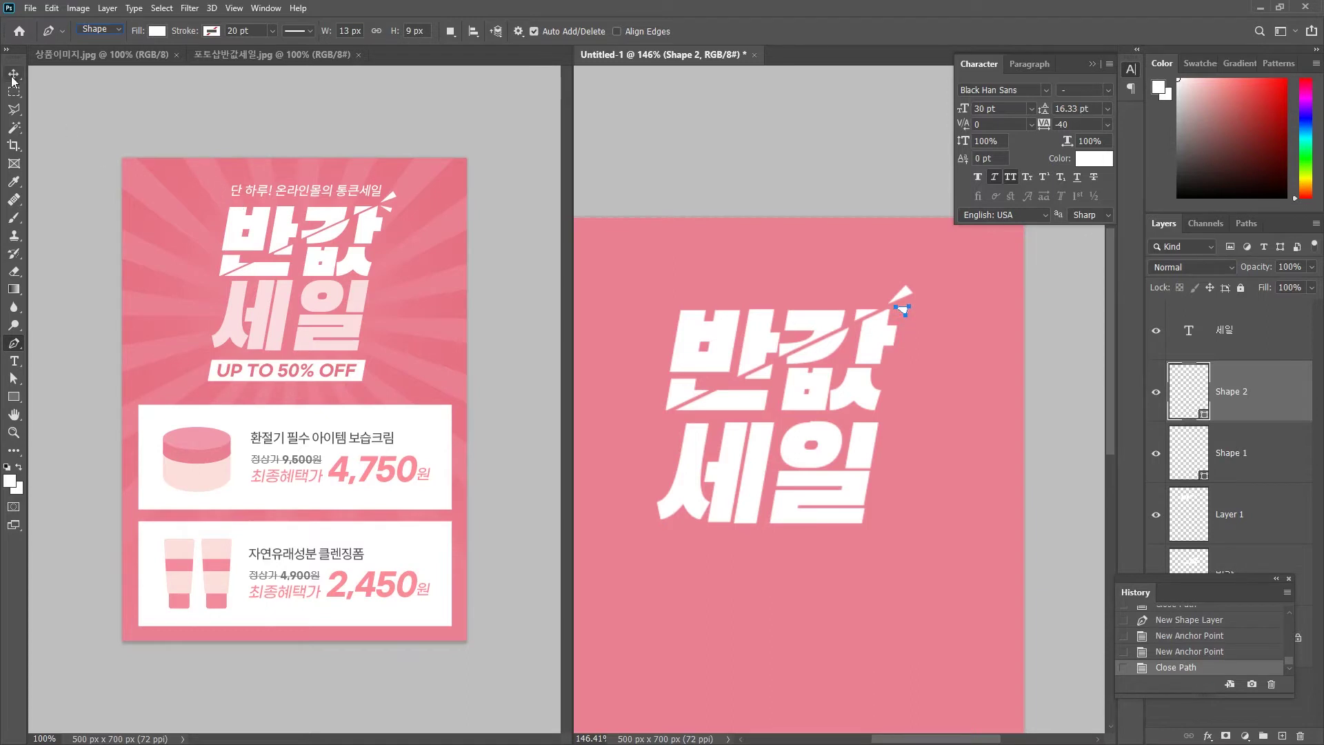
{"action": "key", "text": "ctrl+1"}
{"action": "left_click", "coordinate": [946, 307]}
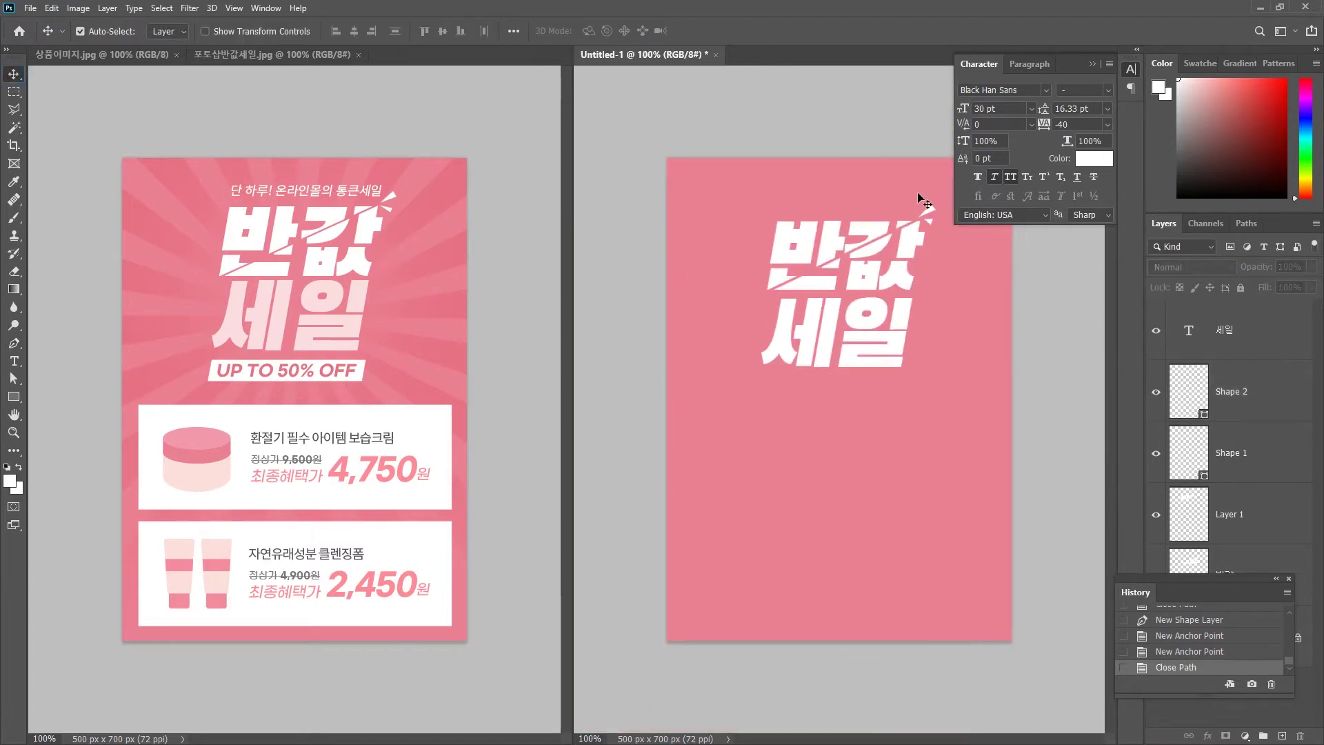
Step: Add the text line "UP TO 50% OFF" directly below "세일"
{"action": "scroll", "coordinate": [919, 199], "scroll_direction": "up", "scroll_amount": 2}
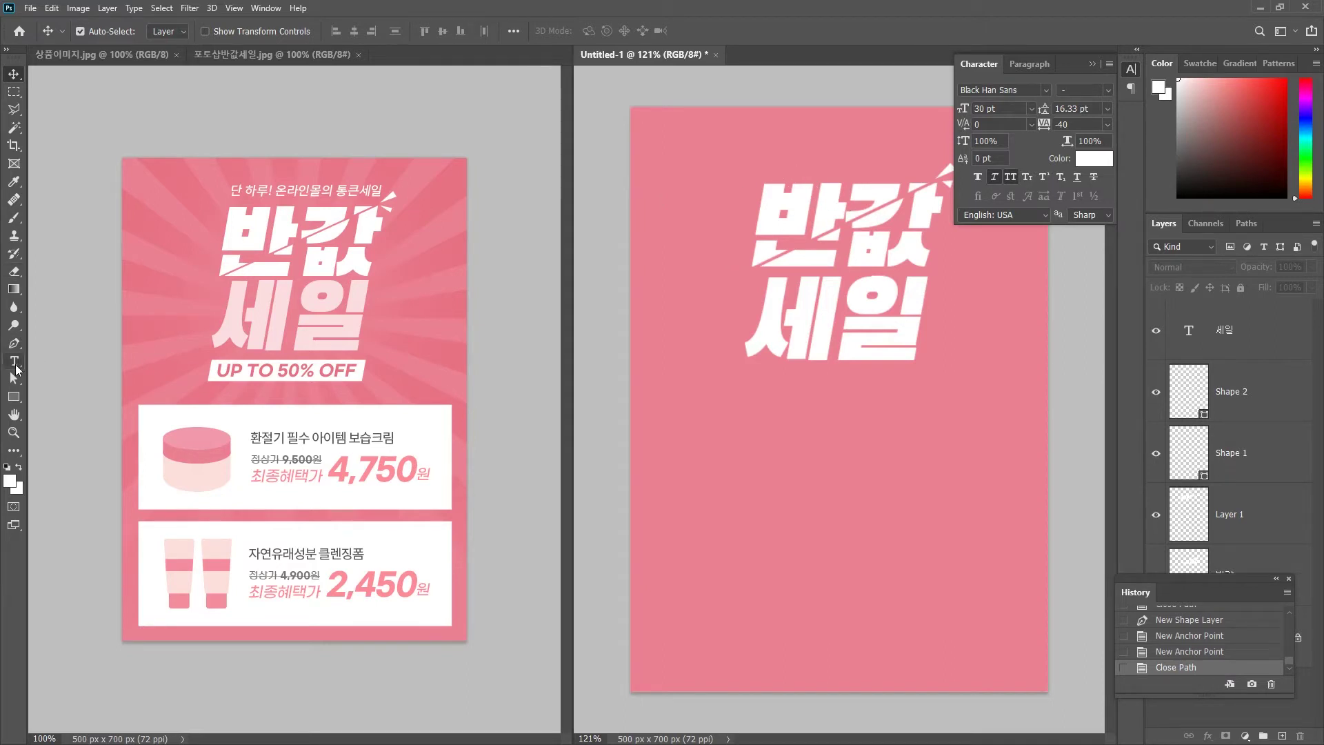
{"action": "left_click", "coordinate": [15, 364]}
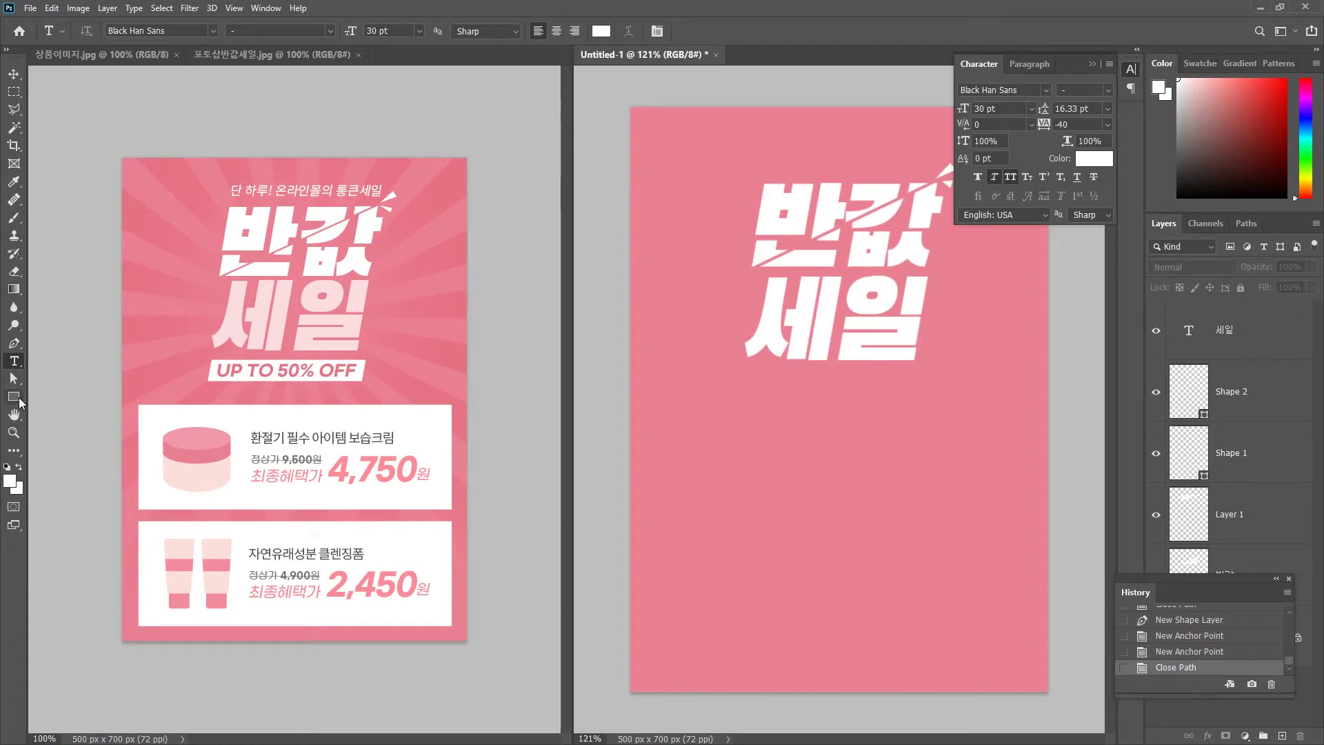
{"action": "left_click", "coordinate": [753, 400]}
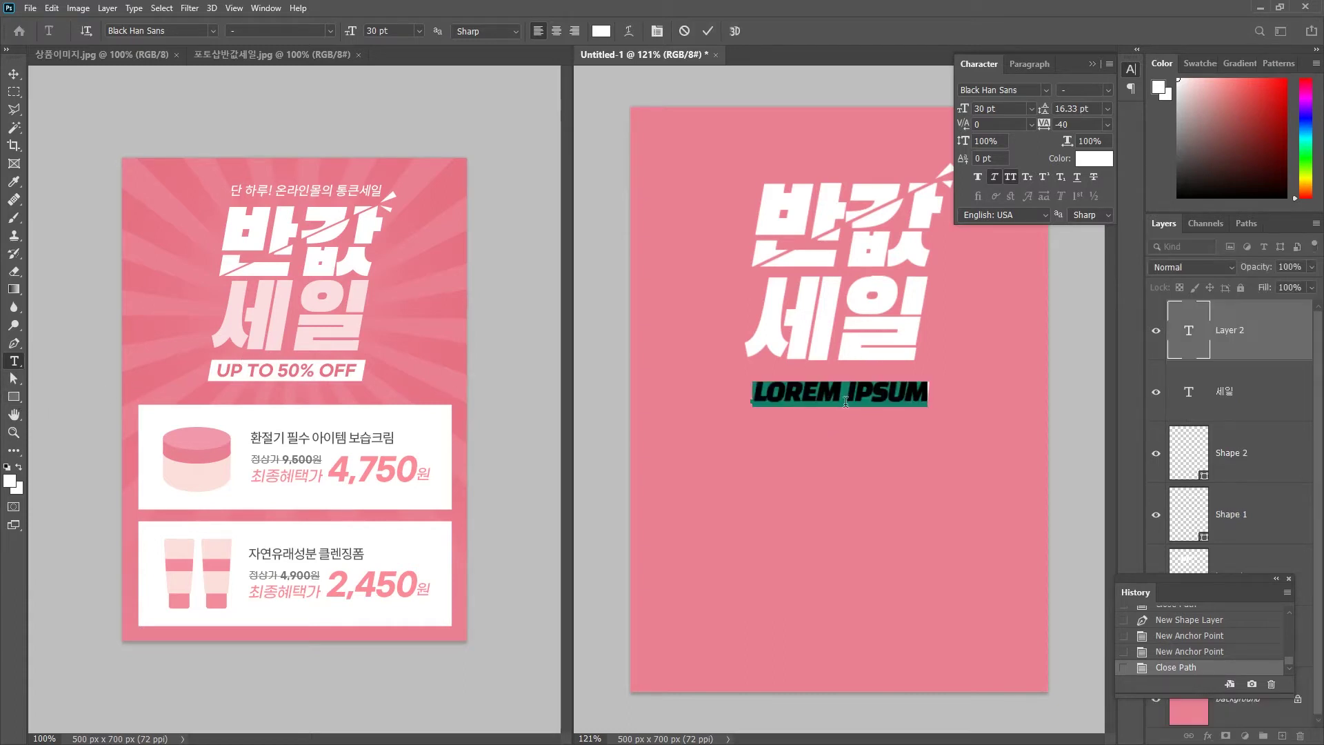
{"action": "type", "text": "ㅕ"}
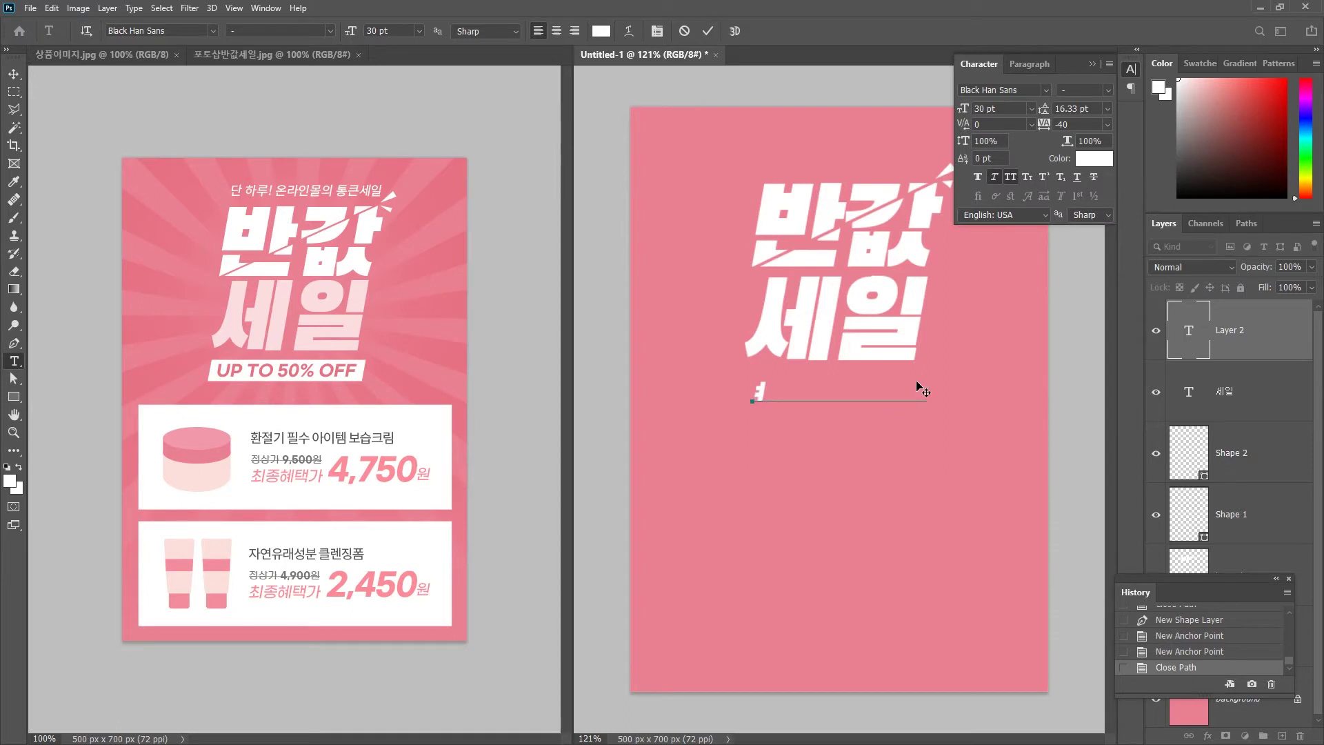
{"action": "type", "text": "UP TO 50"}
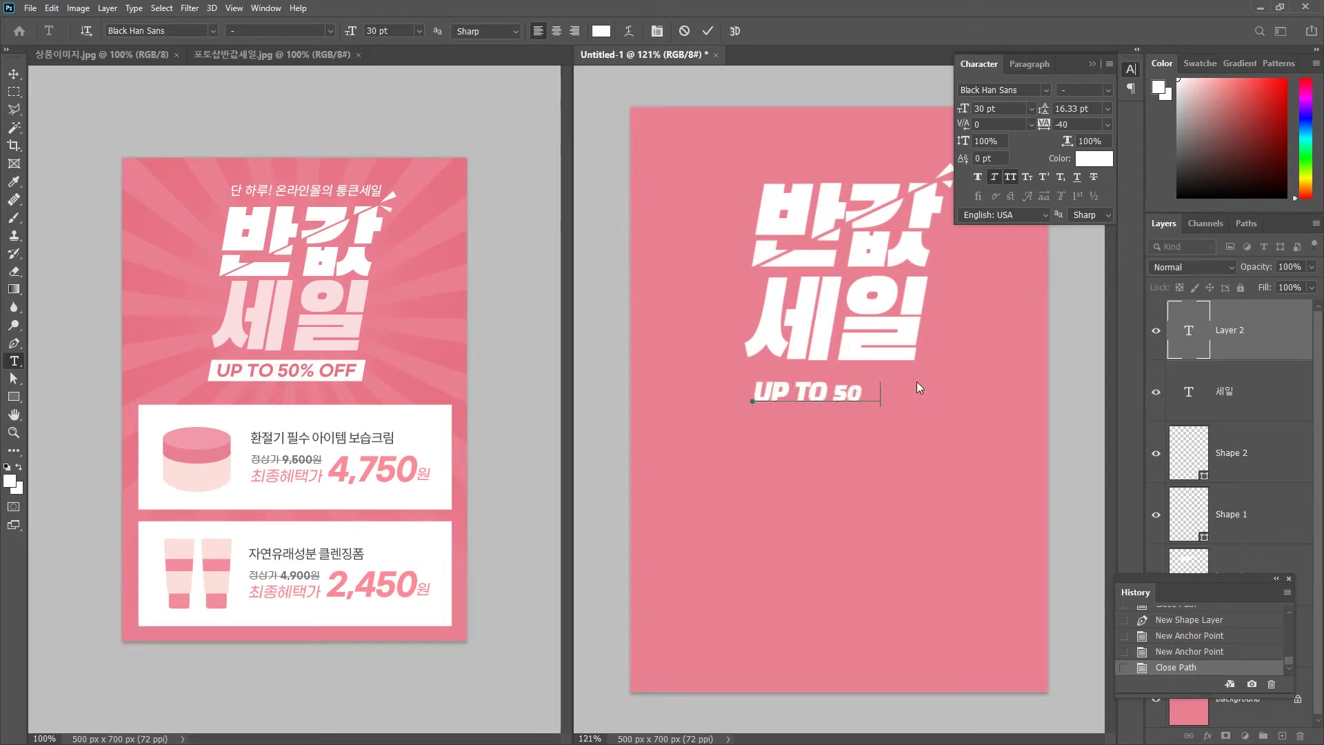
{"action": "type", "text": "% OFF"}
{"action": "key", "text": "ctrl+Return"}
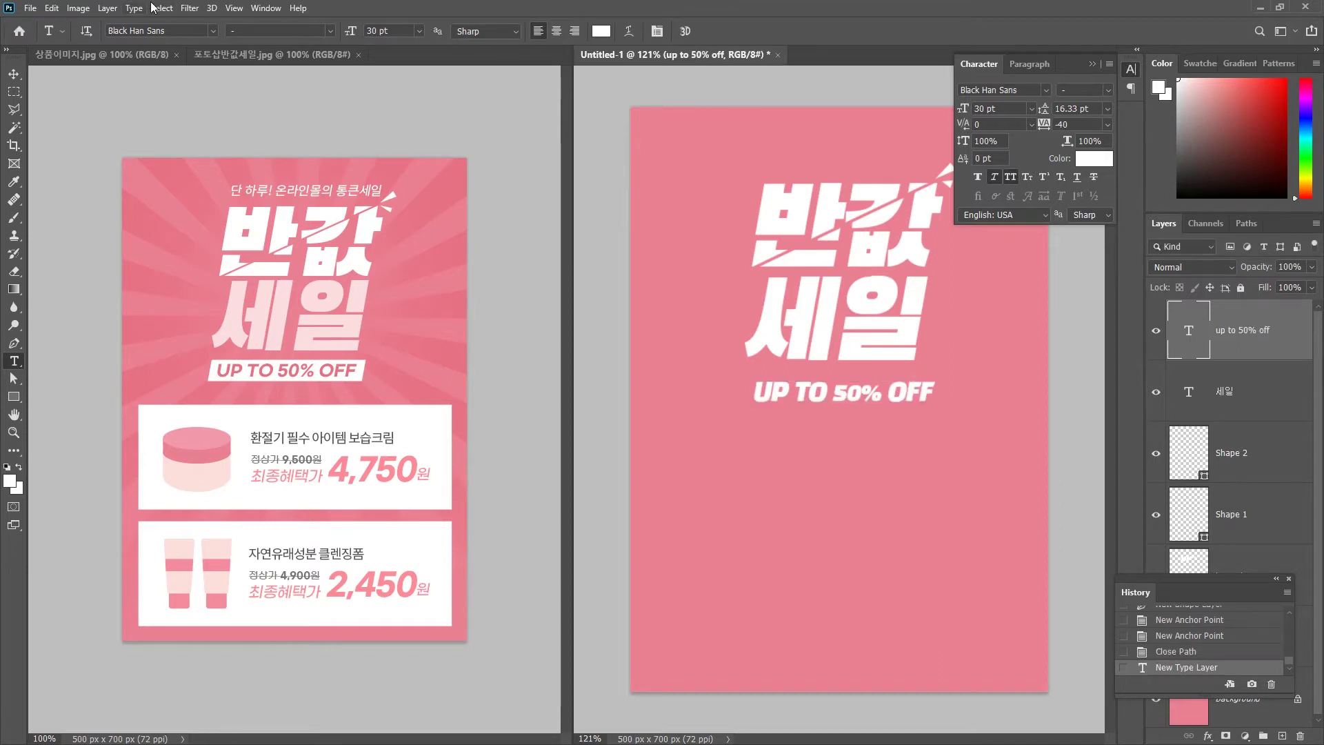
Step: Set the "UP TO 50% OFF" text to the font G마켓 산스 TTF in Bold
{"action": "left_click", "coordinate": [215, 33]}
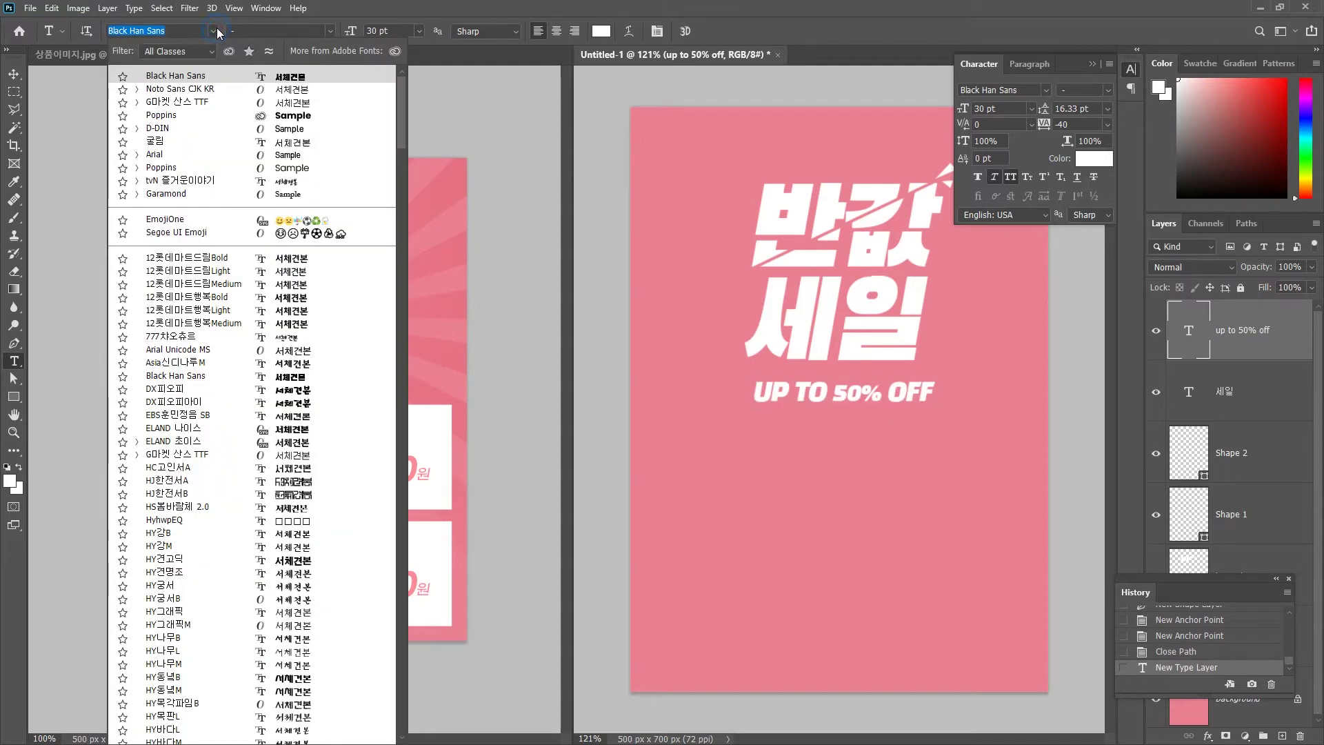
{"action": "left_click", "coordinate": [203, 104]}
{"action": "left_click", "coordinate": [328, 32]}
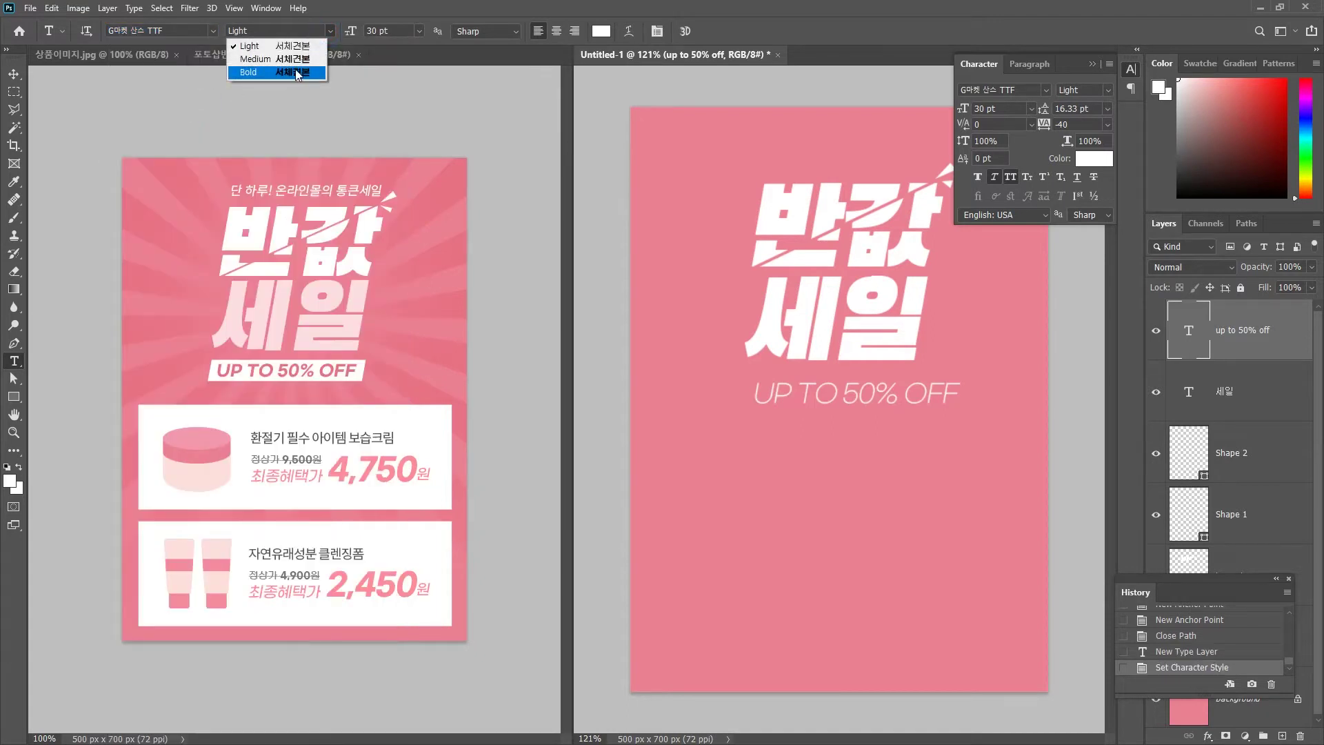
{"action": "left_click", "coordinate": [295, 69]}
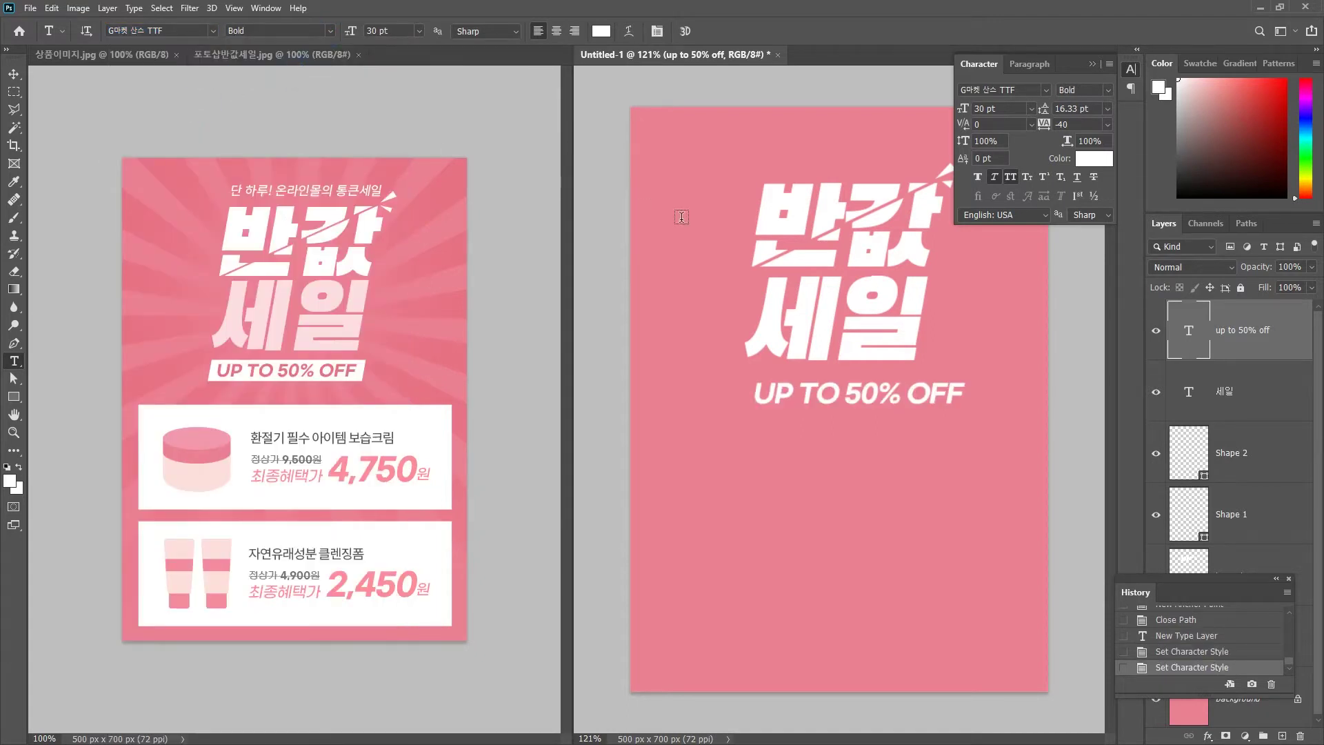
Step: Nudge "UP TO 50% OFF" left, duplicate it above "반값", and change the copy's wording to "단 하루! 온라인몰의 통큰세일"
{"action": "left_click", "coordinate": [14, 74]}
{"action": "left_click_drag", "start_coordinate": [900, 393], "coordinate": [870, 137]}
{"action": "key", "text": "t"}
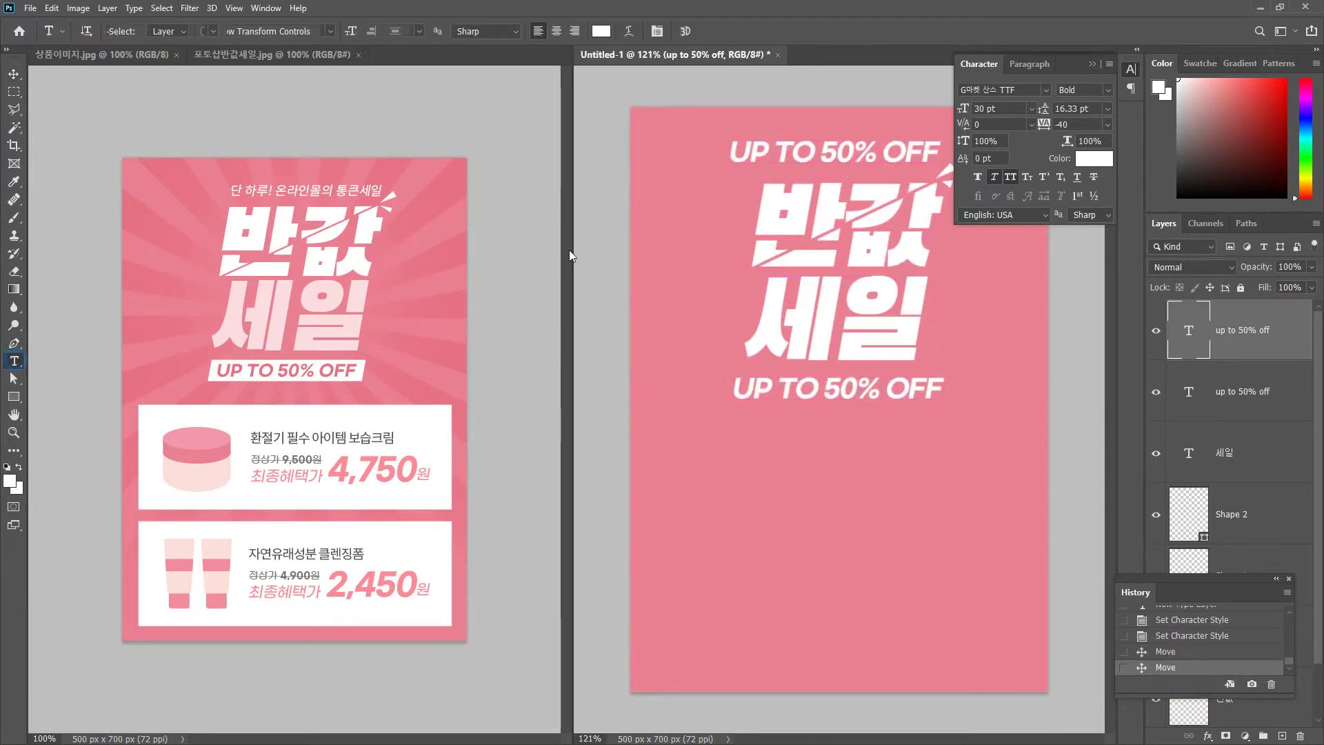
{"action": "double_click", "coordinate": [802, 148]}
{"action": "left_click", "coordinate": [802, 149]}
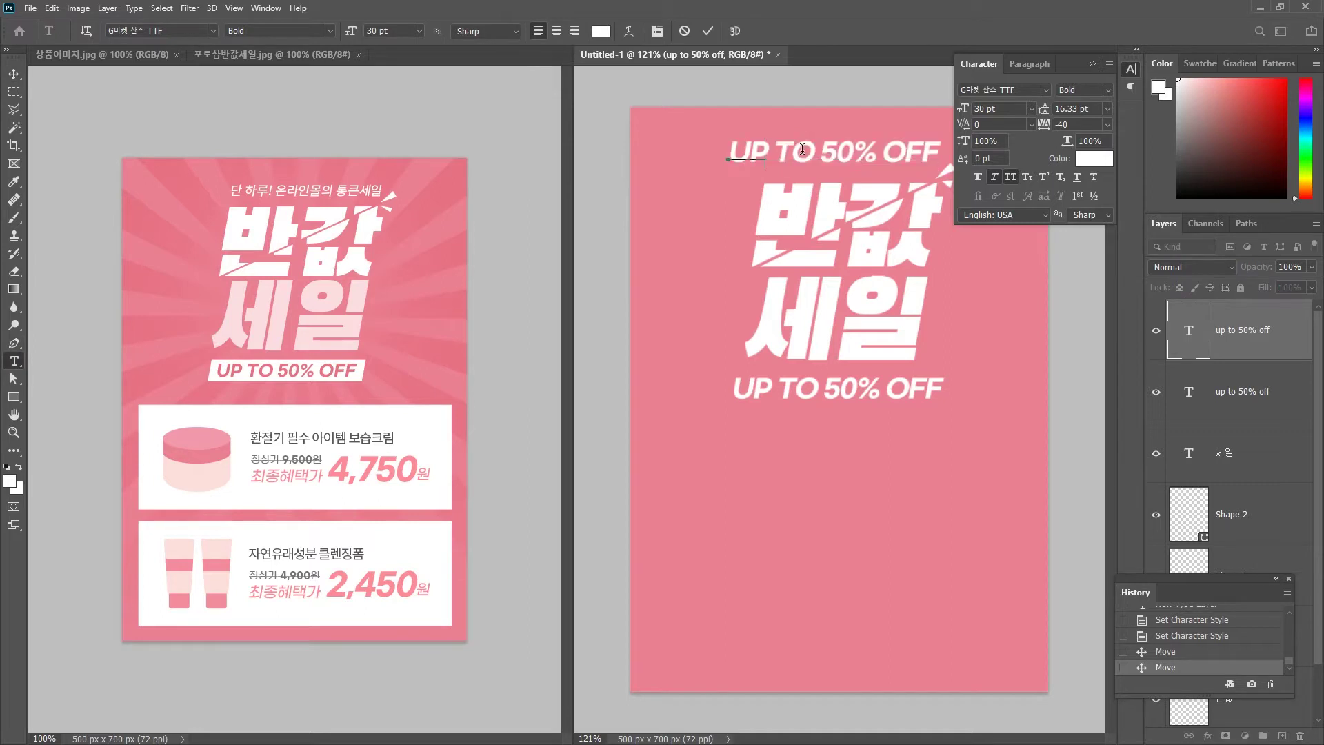
{"action": "key", "text": "ctrl+a"}
{"action": "type", "text": "ek단"}
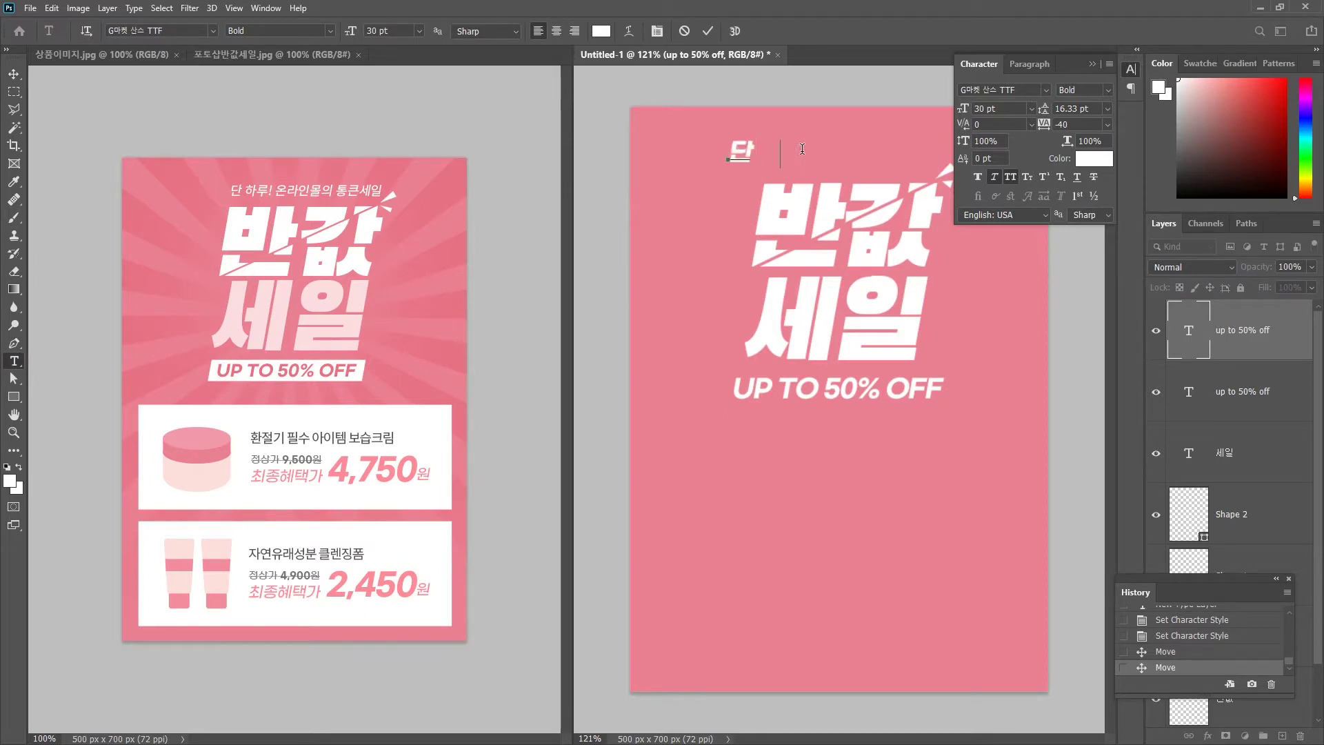
{"action": "type", "text": " 하루! 온라인몰의"}
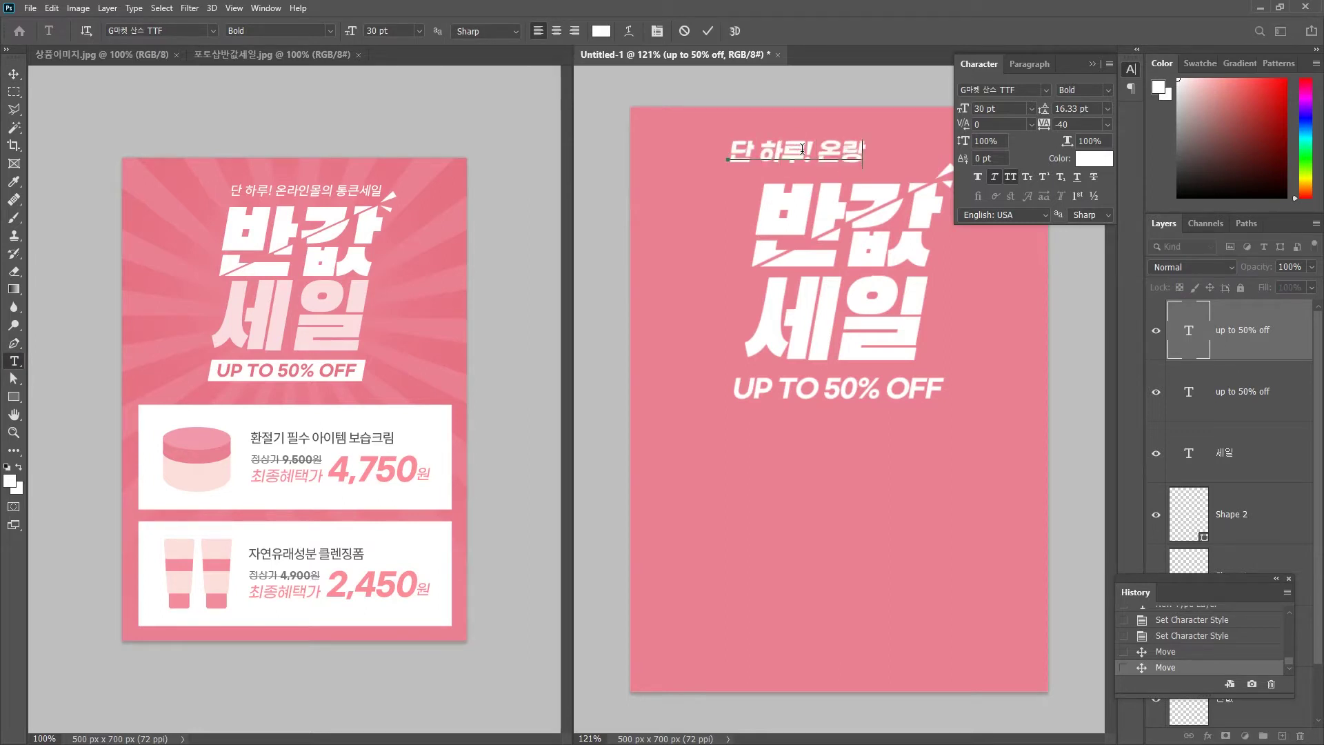
{"action": "type", "text": " 통"}
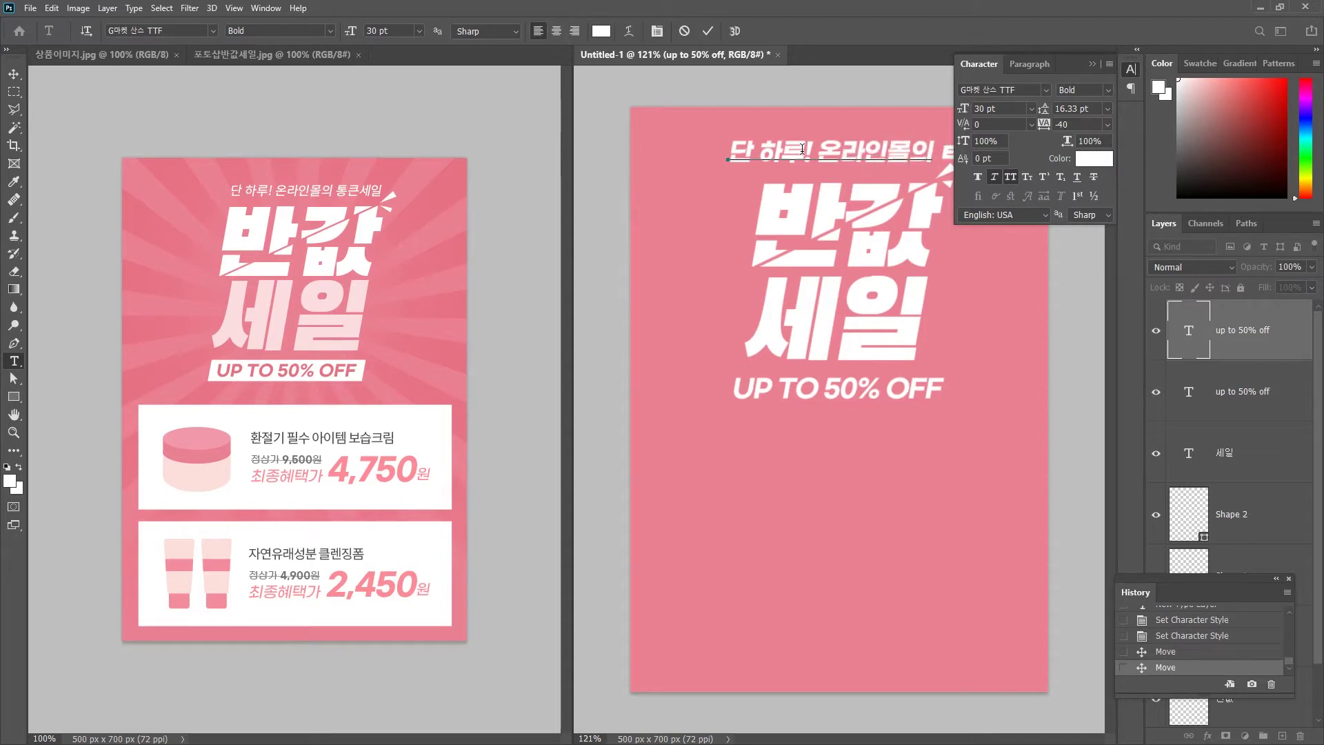
{"action": "key", "text": "ctrl+Return"}
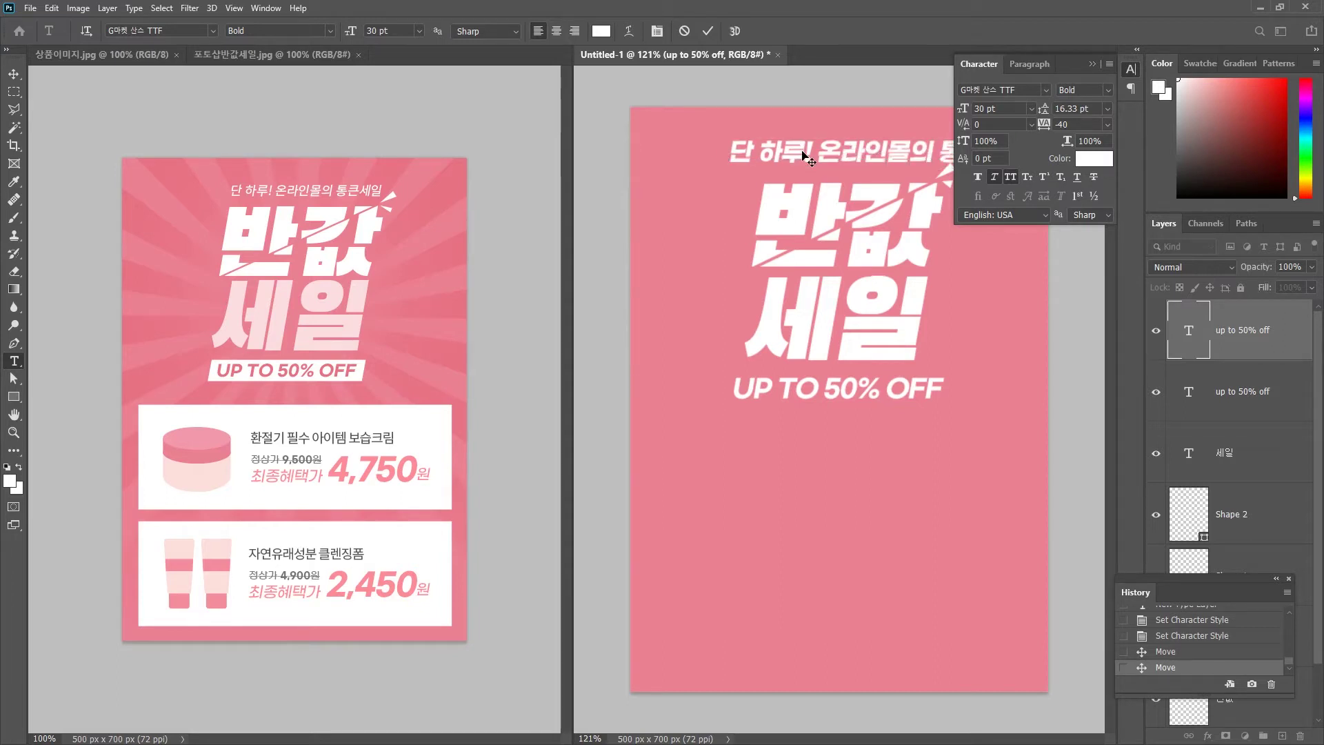
Step: Scale the "단 하루! 온라인몰의 통큰세일" line down to about the title's width and position it just above "반값"
{"action": "left_click", "coordinate": [1135, 72]}
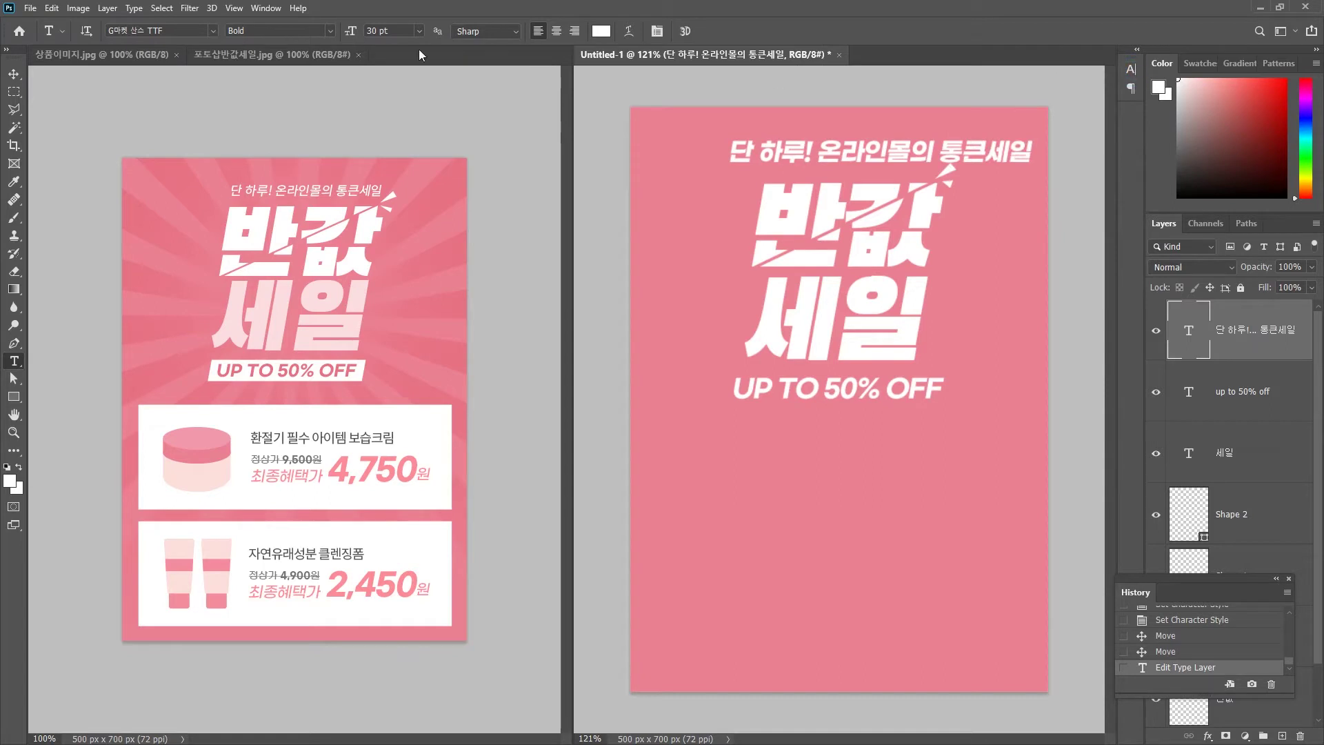
{"action": "left_click", "coordinate": [14, 75]}
{"action": "left_click_drag", "start_coordinate": [868, 152], "coordinate": [855, 155]}
{"action": "key", "text": "ctrl+t"}
{"action": "left_click_drag", "start_coordinate": [1020, 145], "coordinate": [916, 167]}
{"action": "key", "text": "Return"}
{"action": "key", "text": "ctrl+t"}
{"action": "key", "text": "Return"}
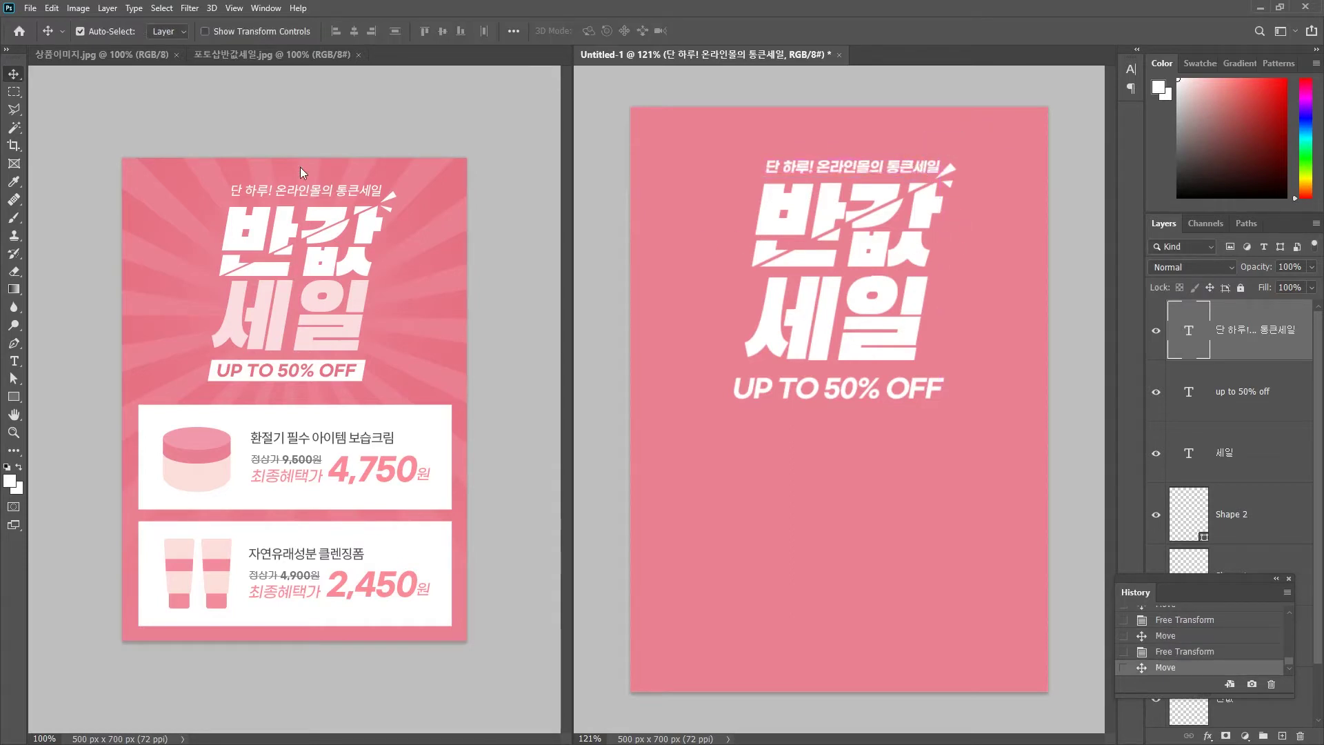
Step: Set the "단 하루! 온라인몰의 통큰세일" tagline to the font Noto Sans CJK KR in Regular
{"action": "left_click", "coordinate": [14, 361]}
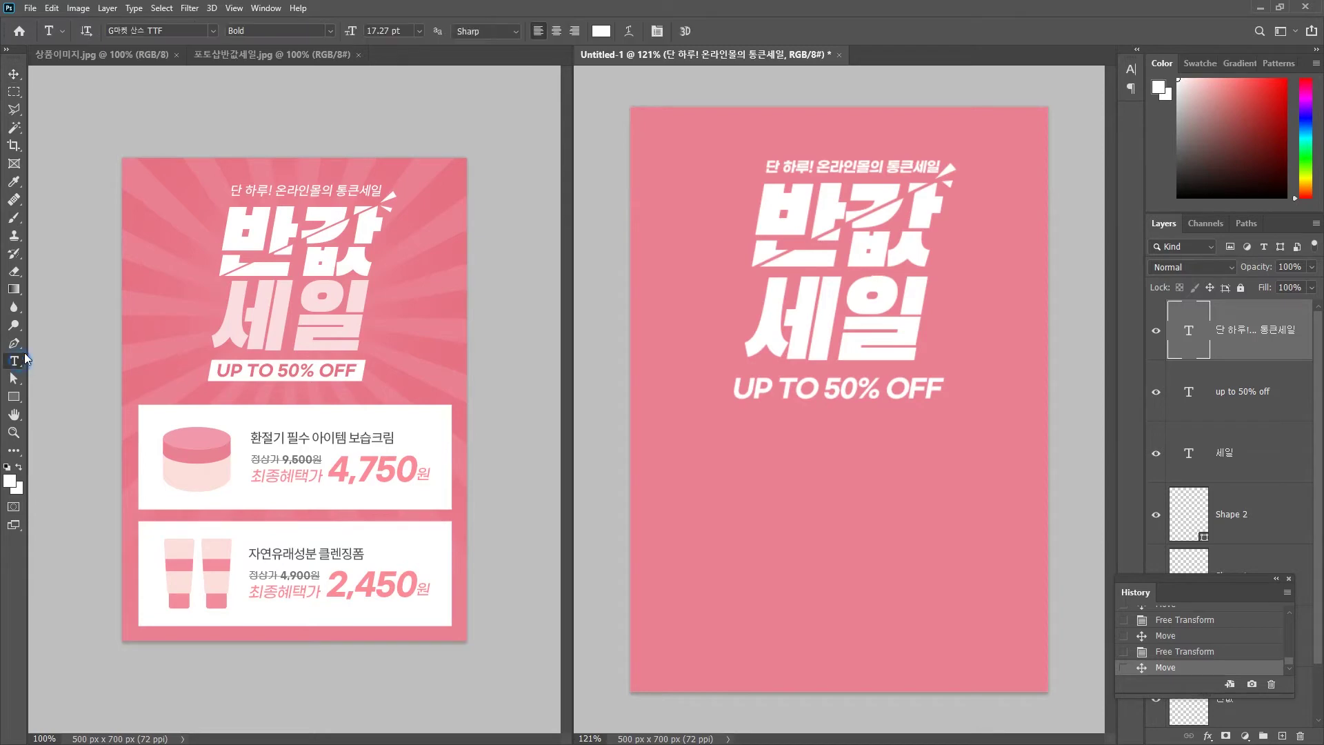
{"action": "left_click", "coordinate": [214, 30]}
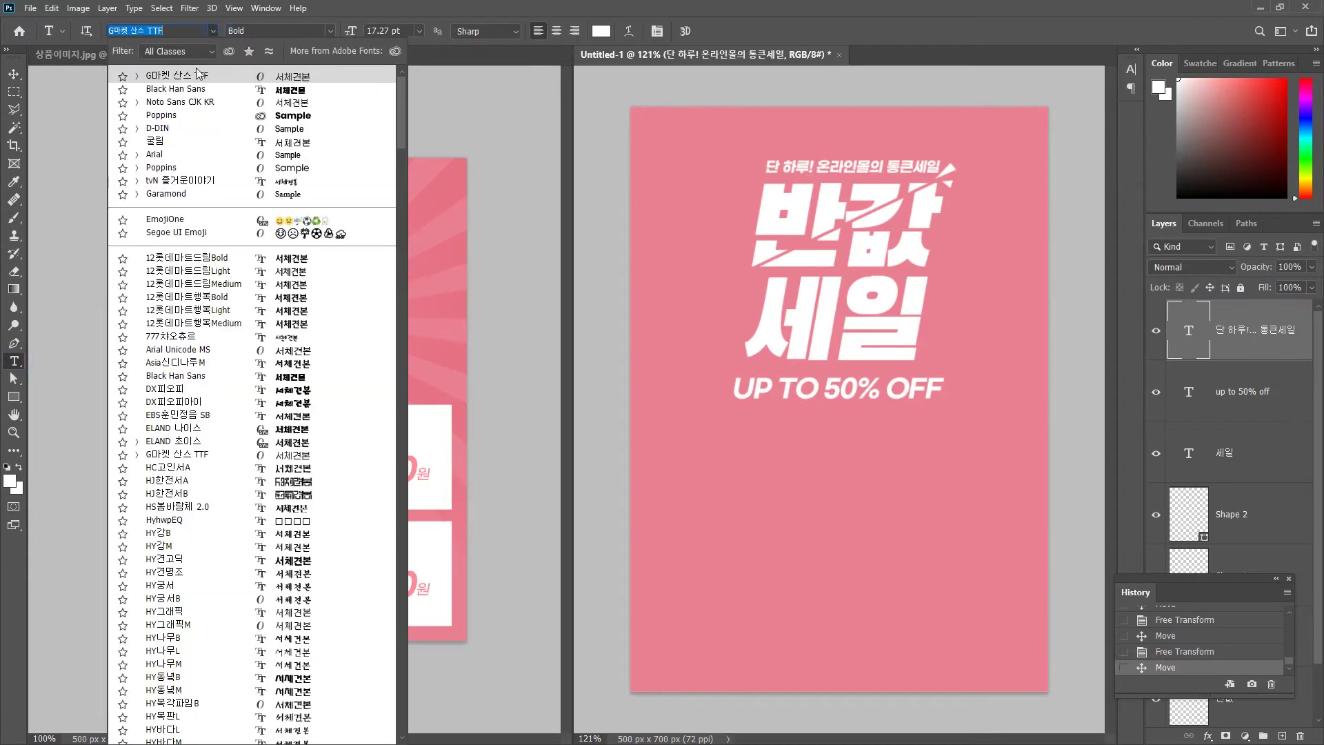
{"action": "left_click", "coordinate": [186, 104]}
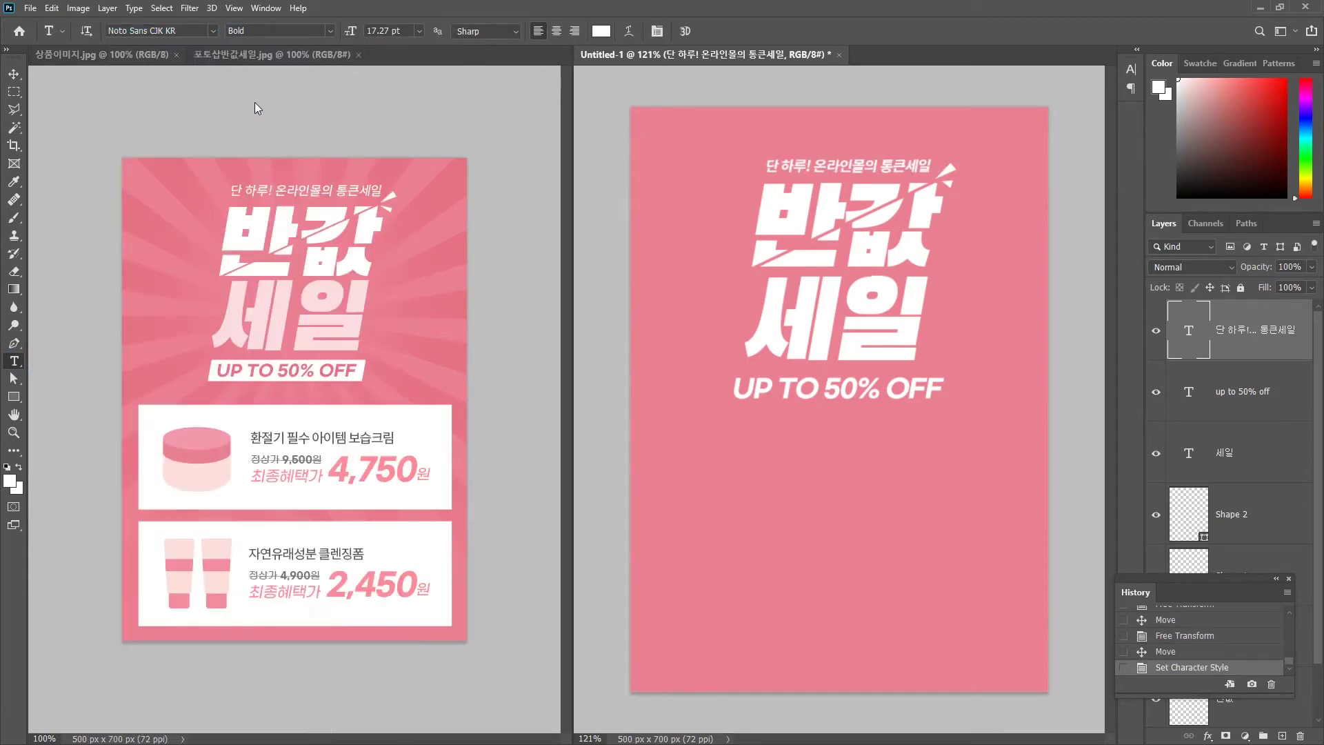
{"action": "left_click", "coordinate": [330, 31]}
{"action": "left_click", "coordinate": [248, 87]}
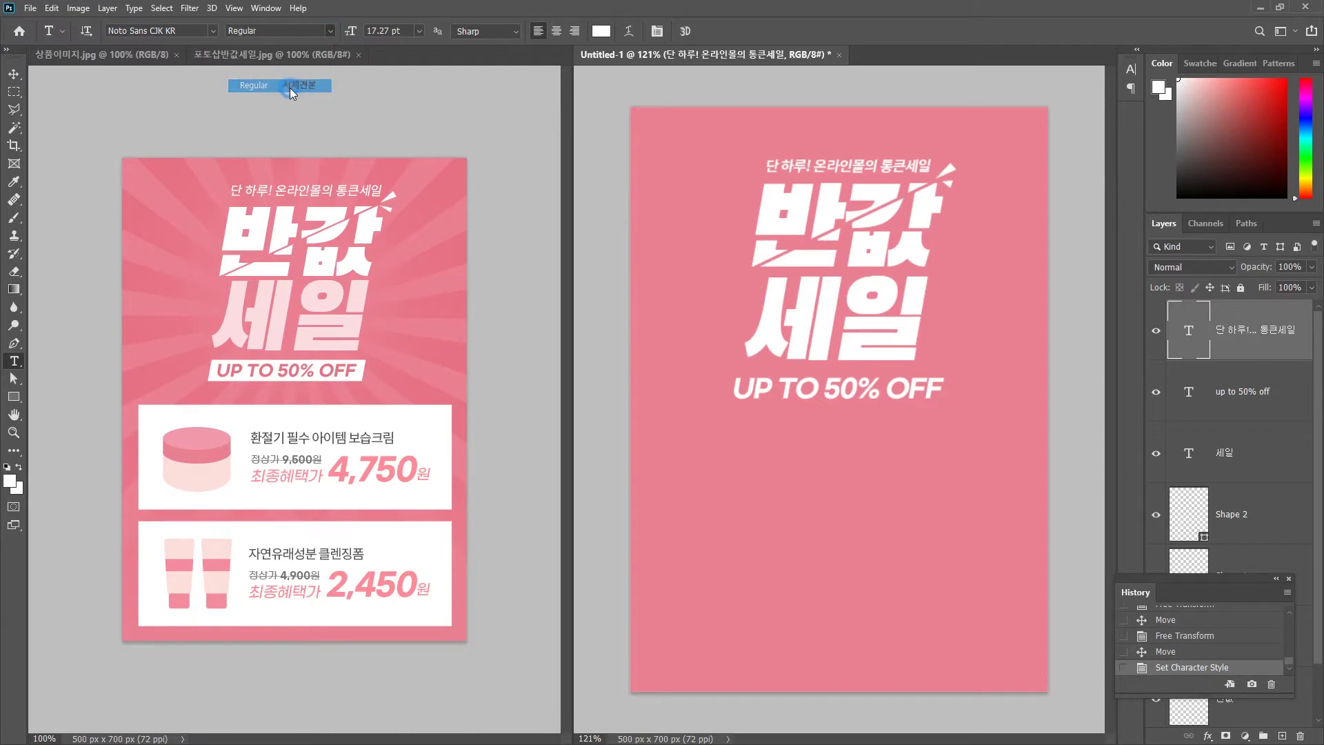
Step: Enlarge the tagline slightly to reach the accent marks beside "값", nudge it down, and nudge the lower accent mark down too
{"action": "left_click", "coordinate": [14, 74]}
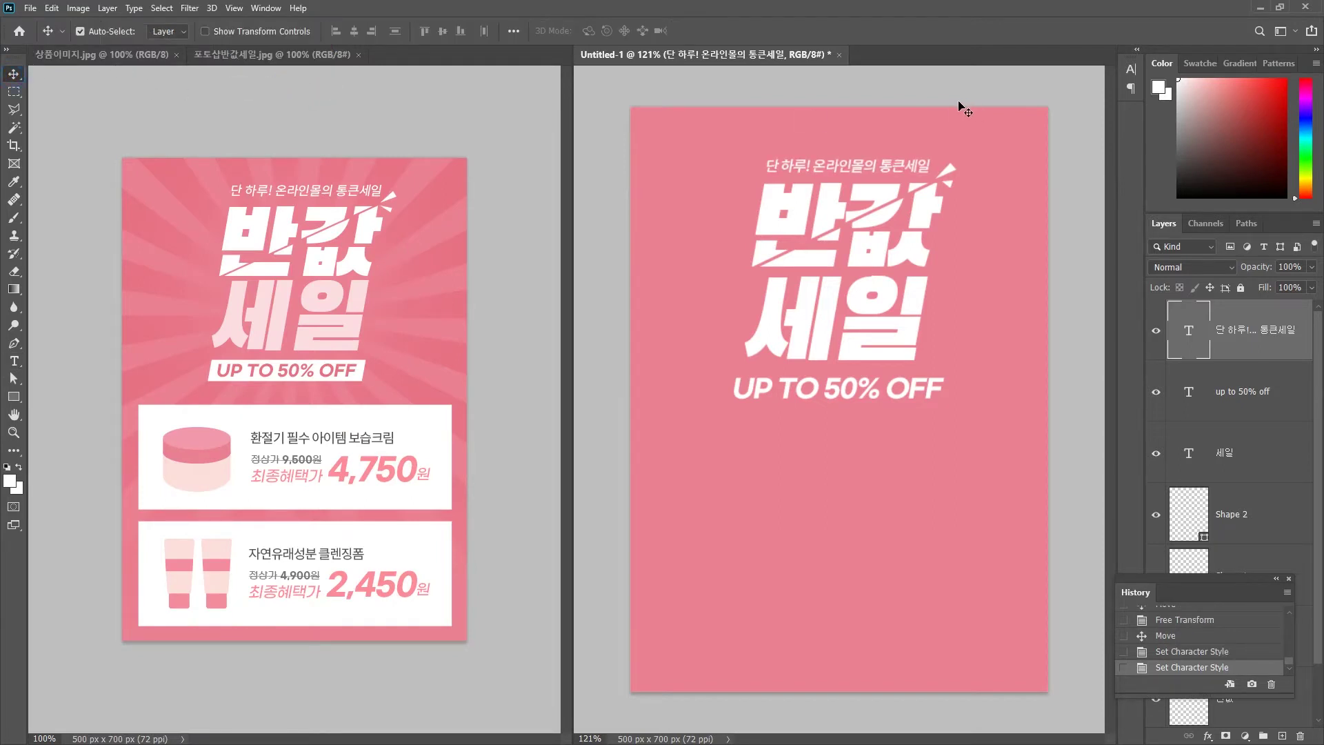
{"action": "key", "text": "ctrl+t"}
{"action": "left_click_drag", "start_coordinate": [945, 166], "coordinate": [939, 158]}
{"action": "key", "text": "Return"}
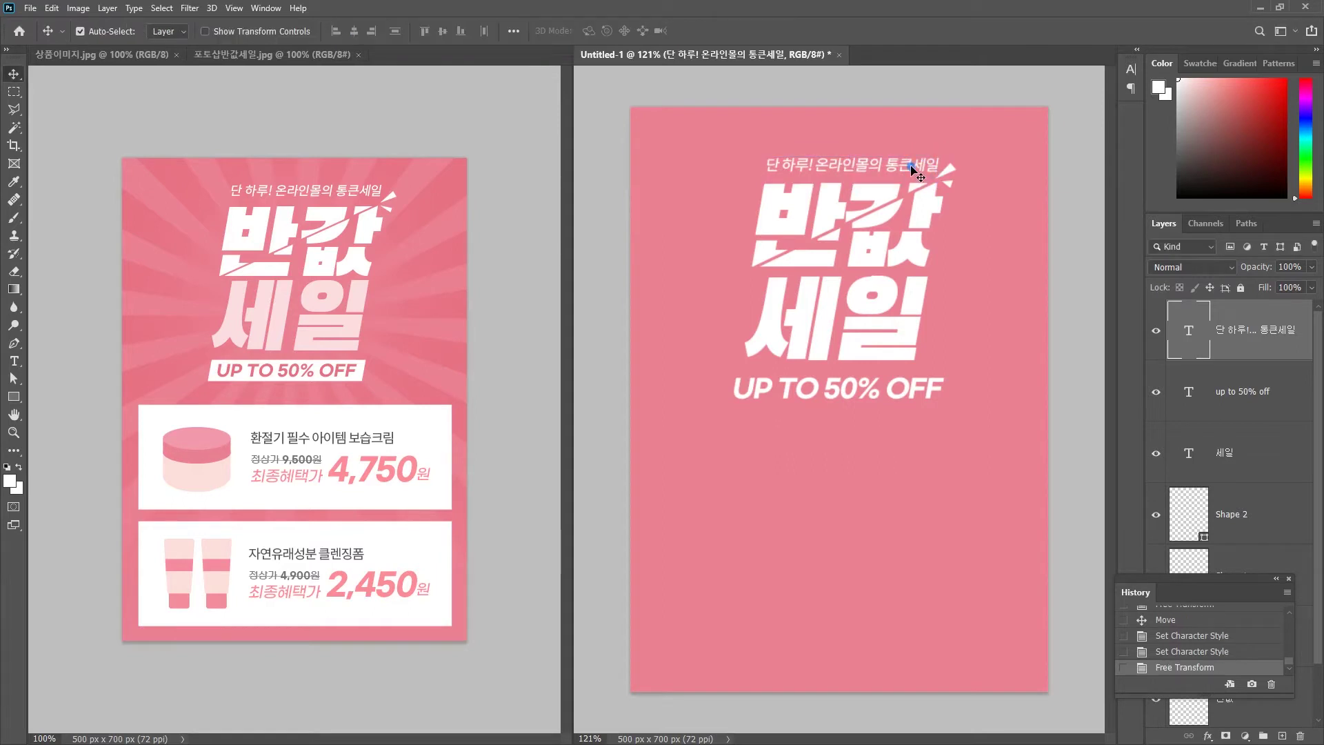
{"action": "key", "text": "Down"}
{"action": "key", "text": "Down"}
{"action": "key", "text": "Down"}
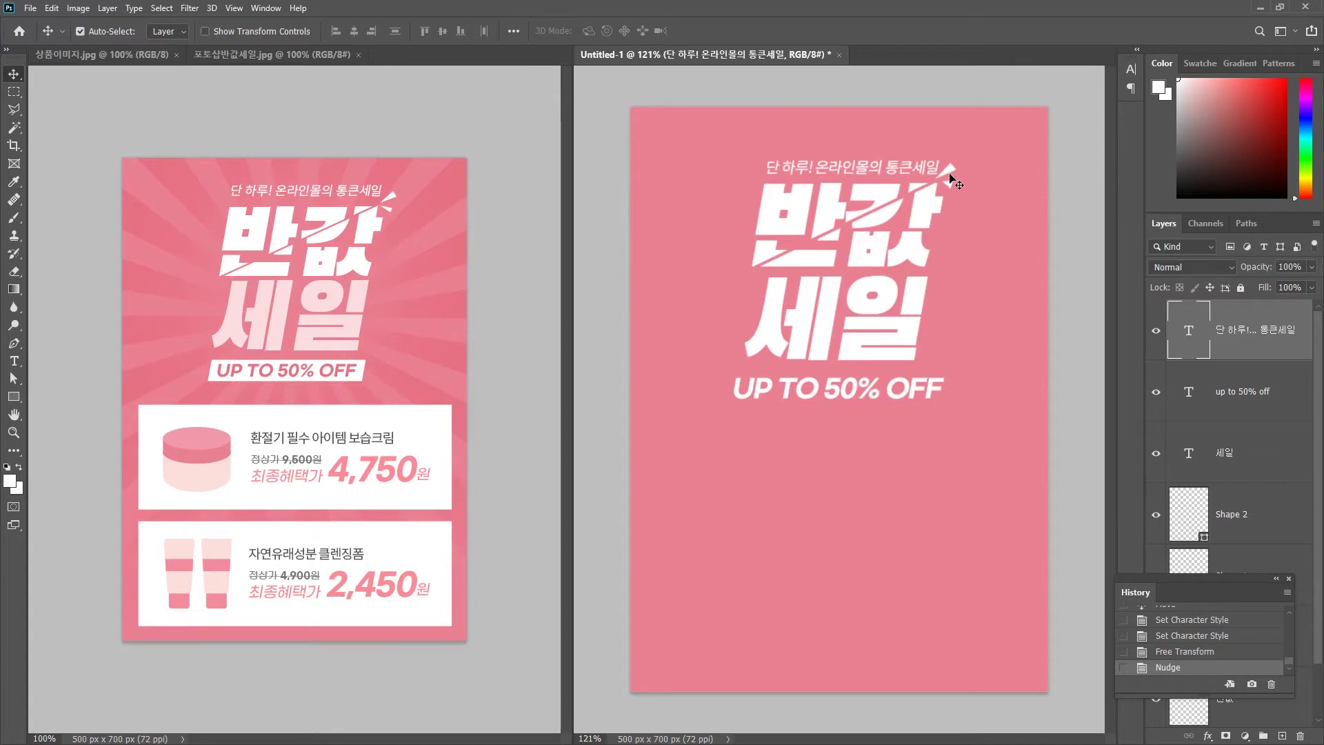
{"action": "left_click", "coordinate": [956, 174]}
{"action": "key", "text": "Down"}
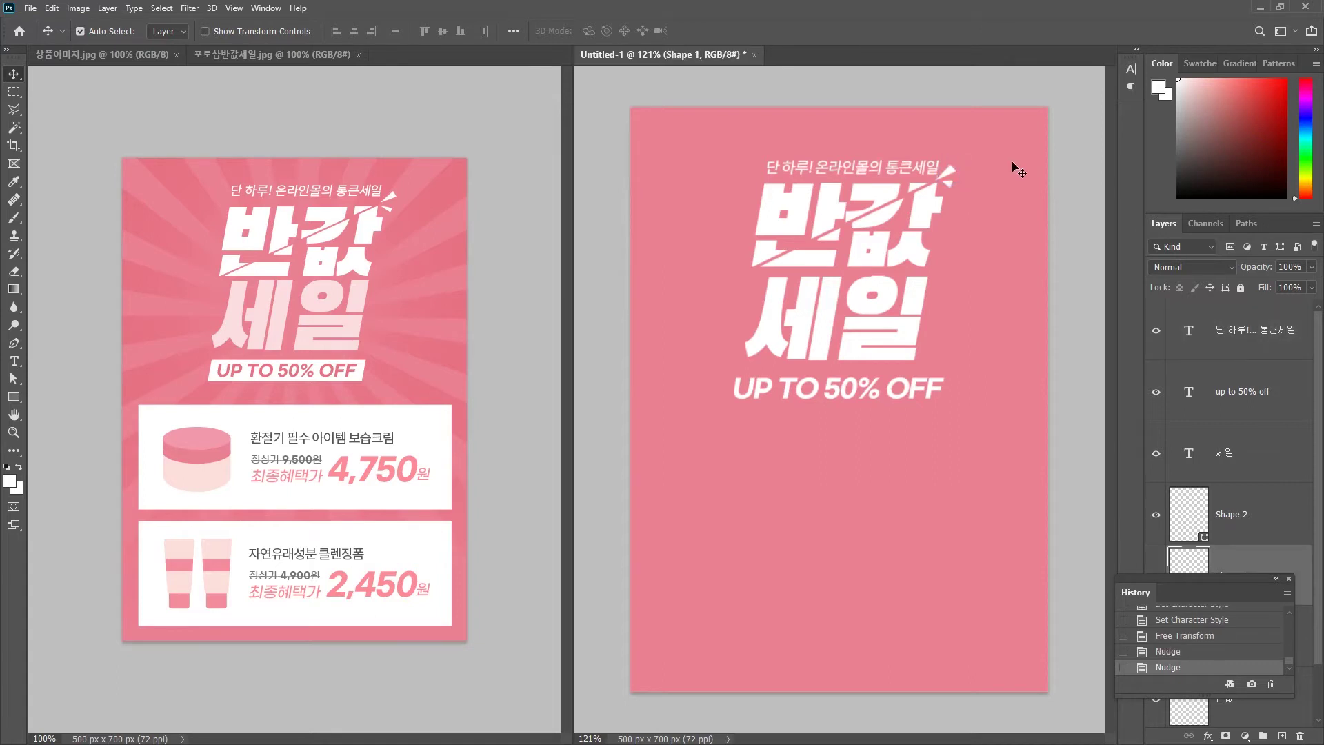
Step: Draw a white rectangle about 232 × 29 px directly below "세일" and place its layer beneath the "UP TO 50% OFF" text
{"action": "left_click", "coordinate": [857, 398]}
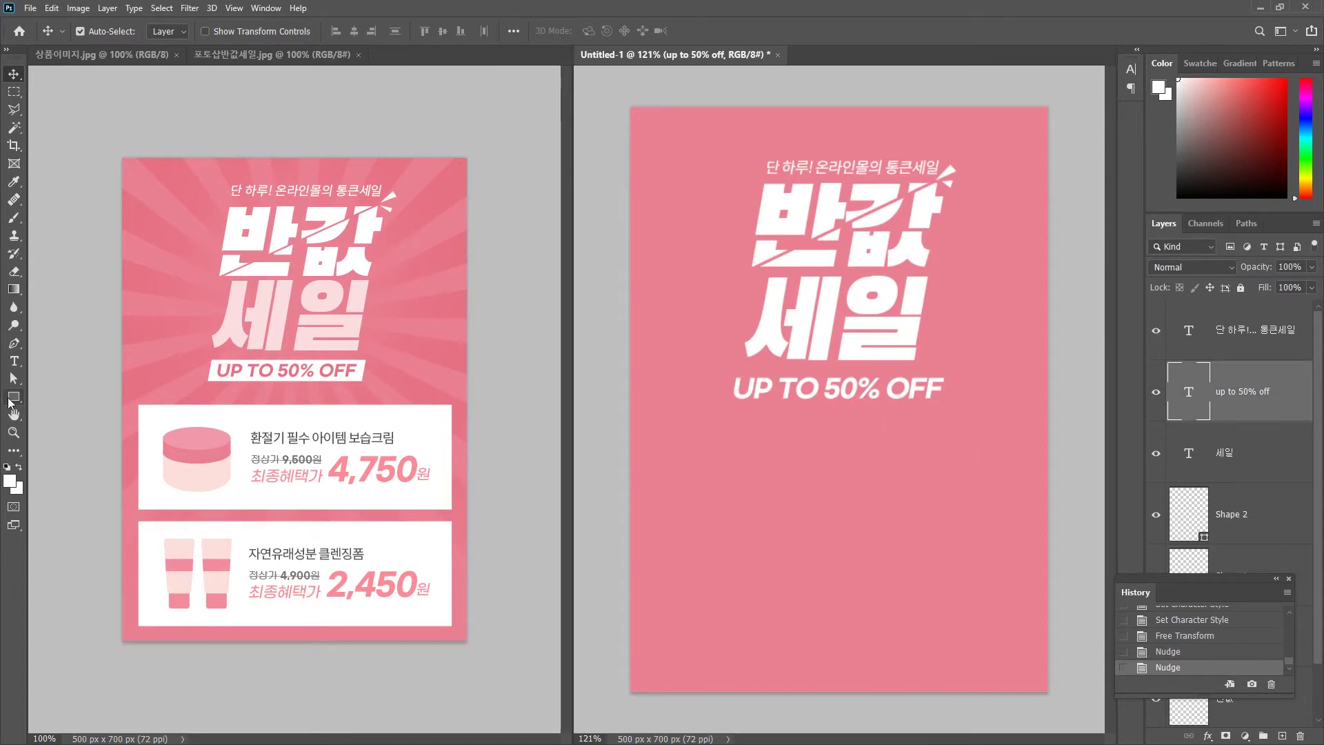
{"action": "left_click", "coordinate": [14, 397]}
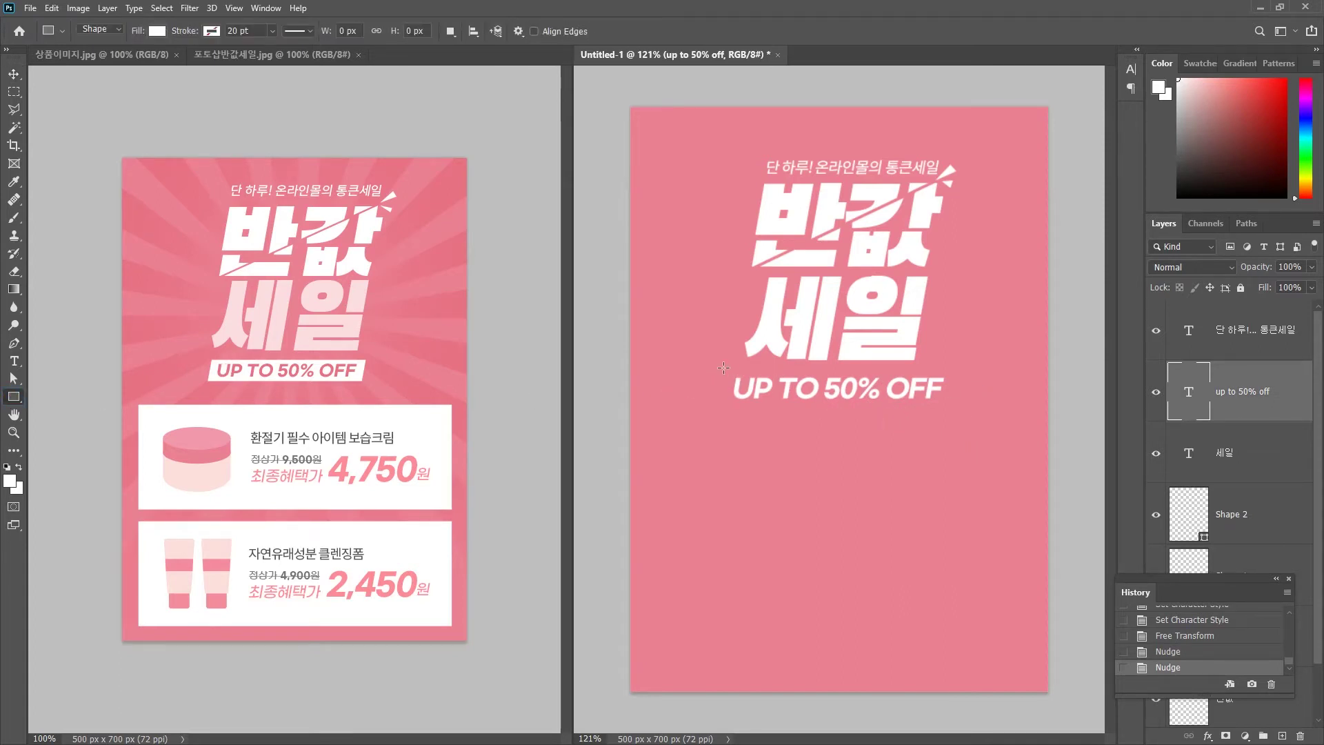
{"action": "mouse_move", "coordinate": [723, 368]}
{"action": "left_mouse_down"}
{"action": "mouse_move", "coordinate": [952, 408]}
{"action": "mouse_move", "coordinate": [933, 384]}
{"action": "mouse_move", "coordinate": [917, 390]}
{"action": "left_mouse_up"}
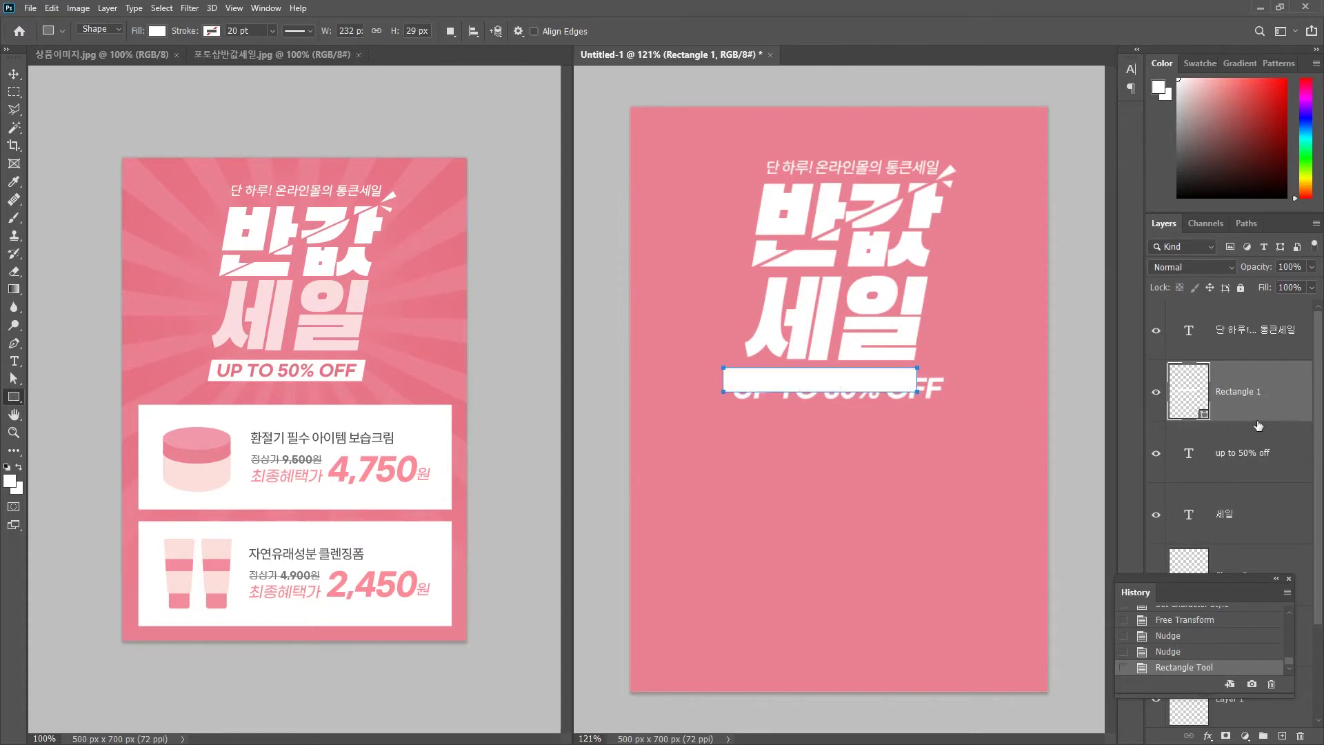
{"action": "left_click_drag", "start_coordinate": [1250, 393], "coordinate": [1227, 483]}
{"action": "left_click", "coordinate": [1252, 392]}
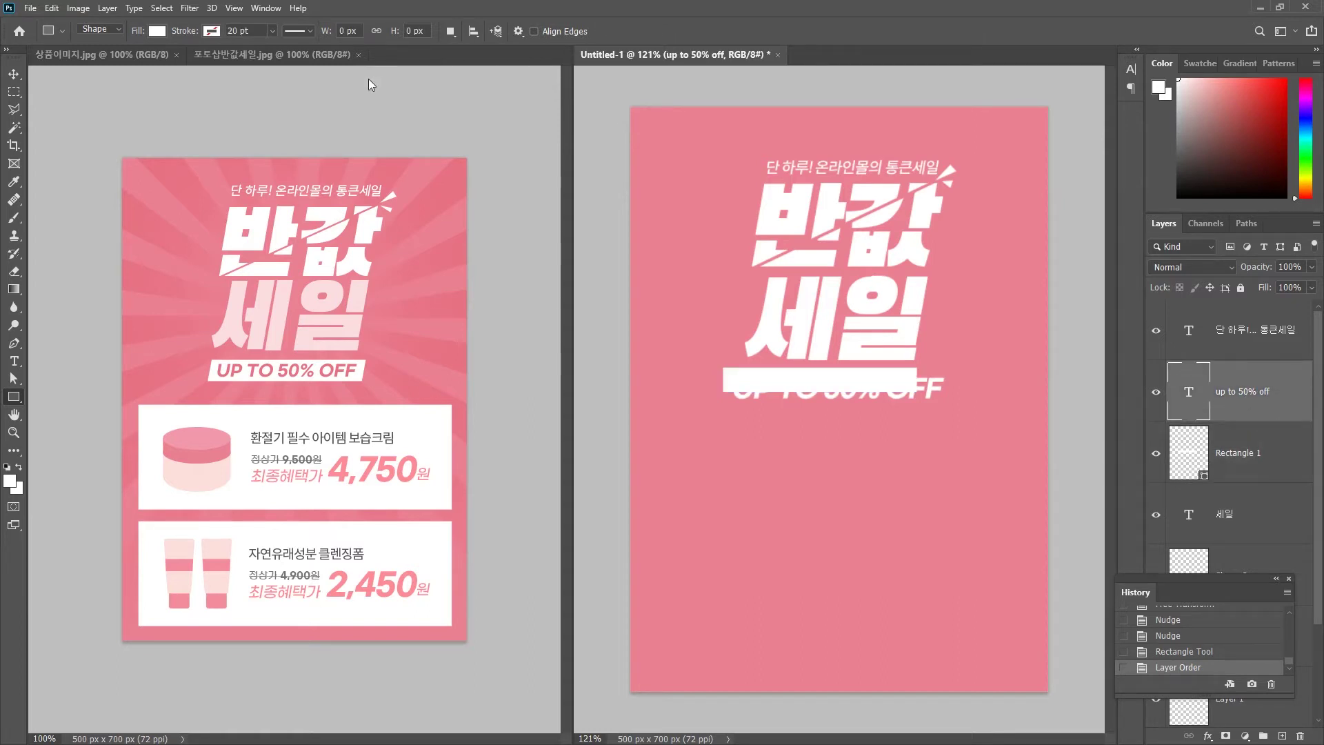
Step: Recolor the "UP TO 50% OFF" text with the poster's pink background color, eb8092
{"action": "left_click", "coordinate": [13, 361]}
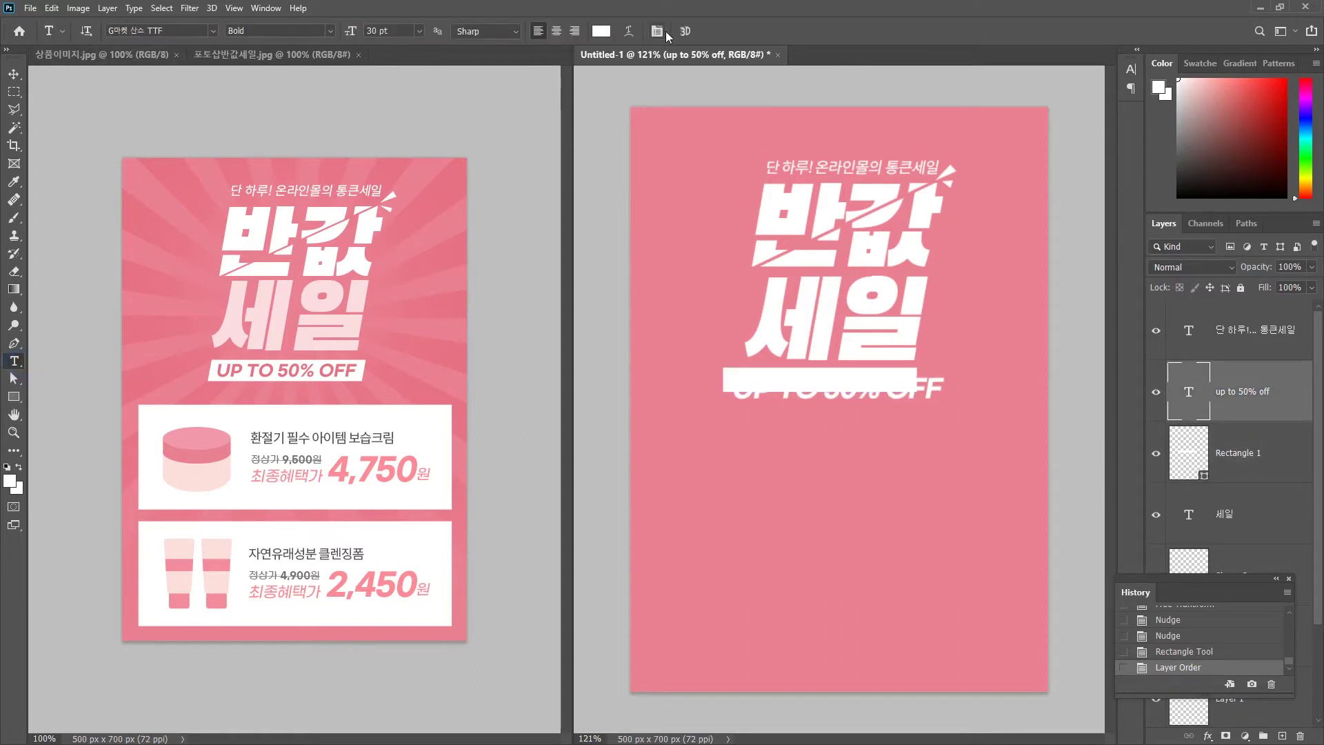
{"action": "left_click", "coordinate": [600, 31]}
{"action": "left_click", "coordinate": [652, 255]}
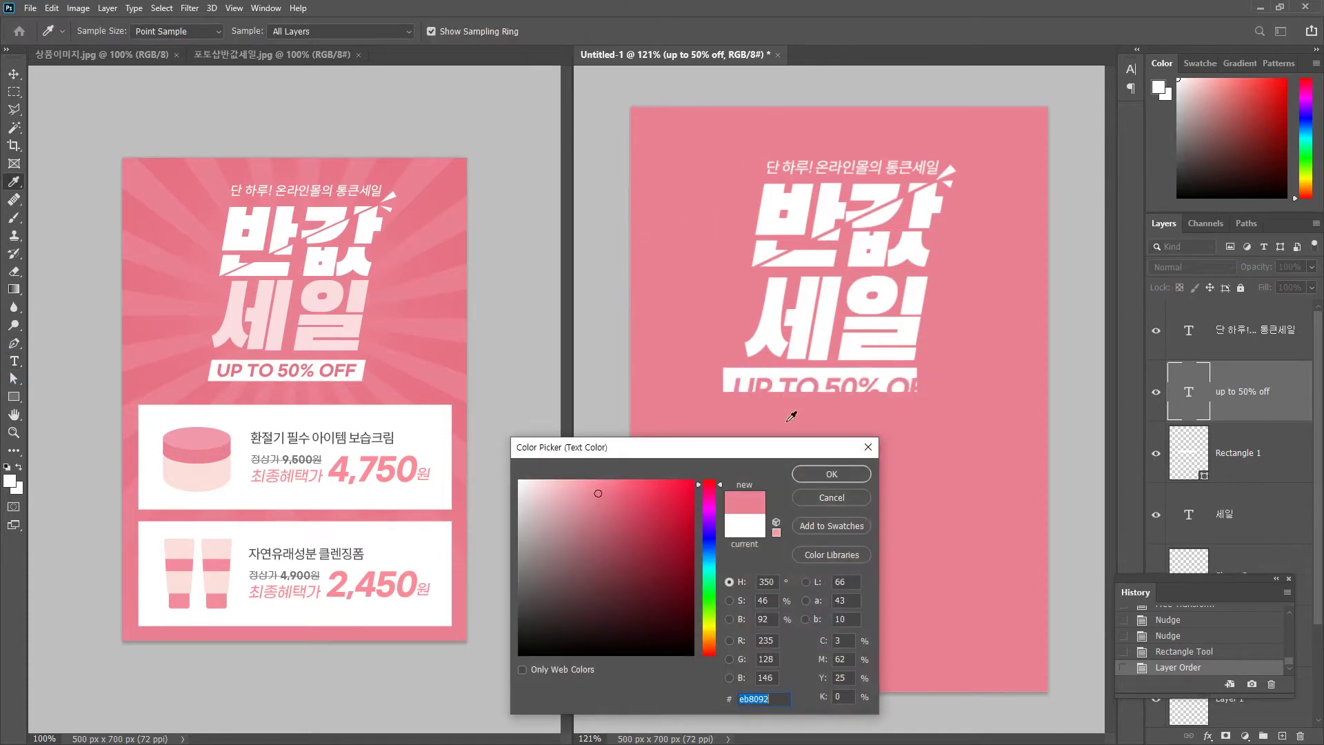
{"action": "left_click", "coordinate": [830, 474]}
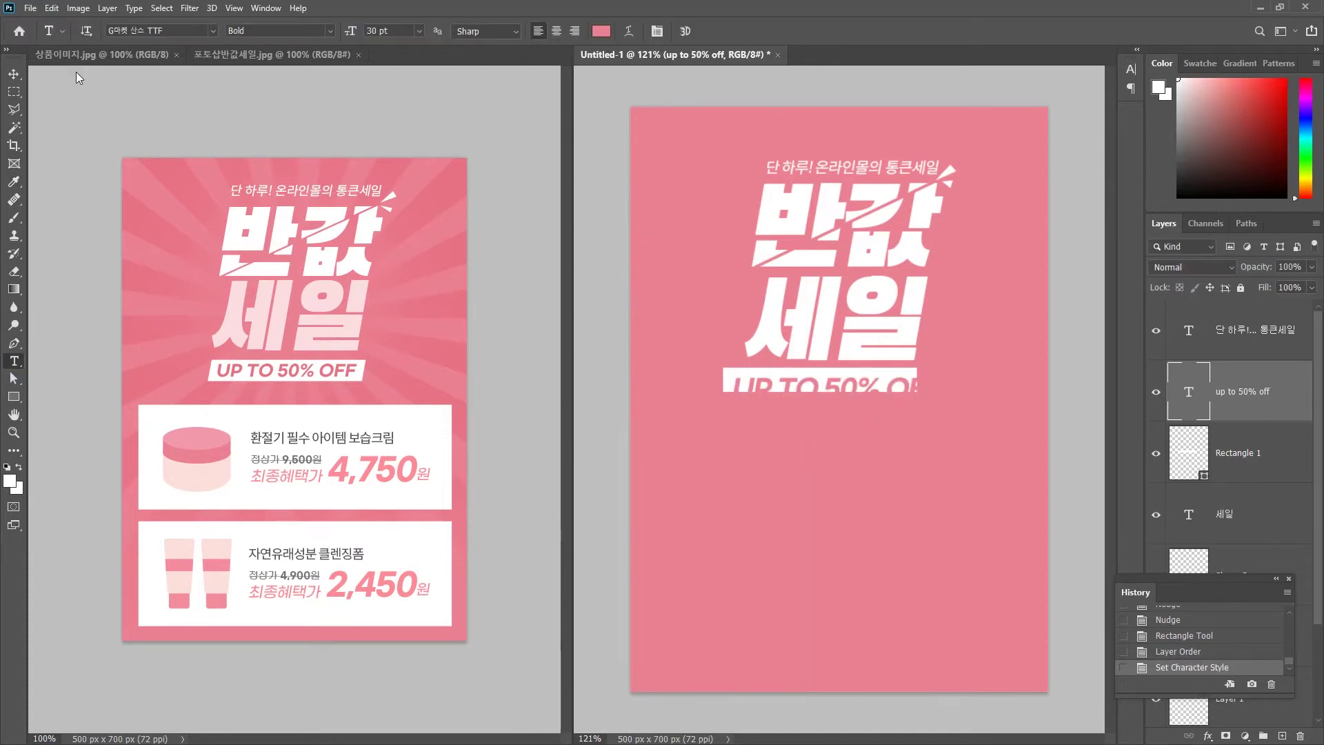
Step: Scale "UP TO 50% OFF" down to fit inside the white rectangle and fine-tune its vertical position
{"action": "left_click", "coordinate": [7, 74]}
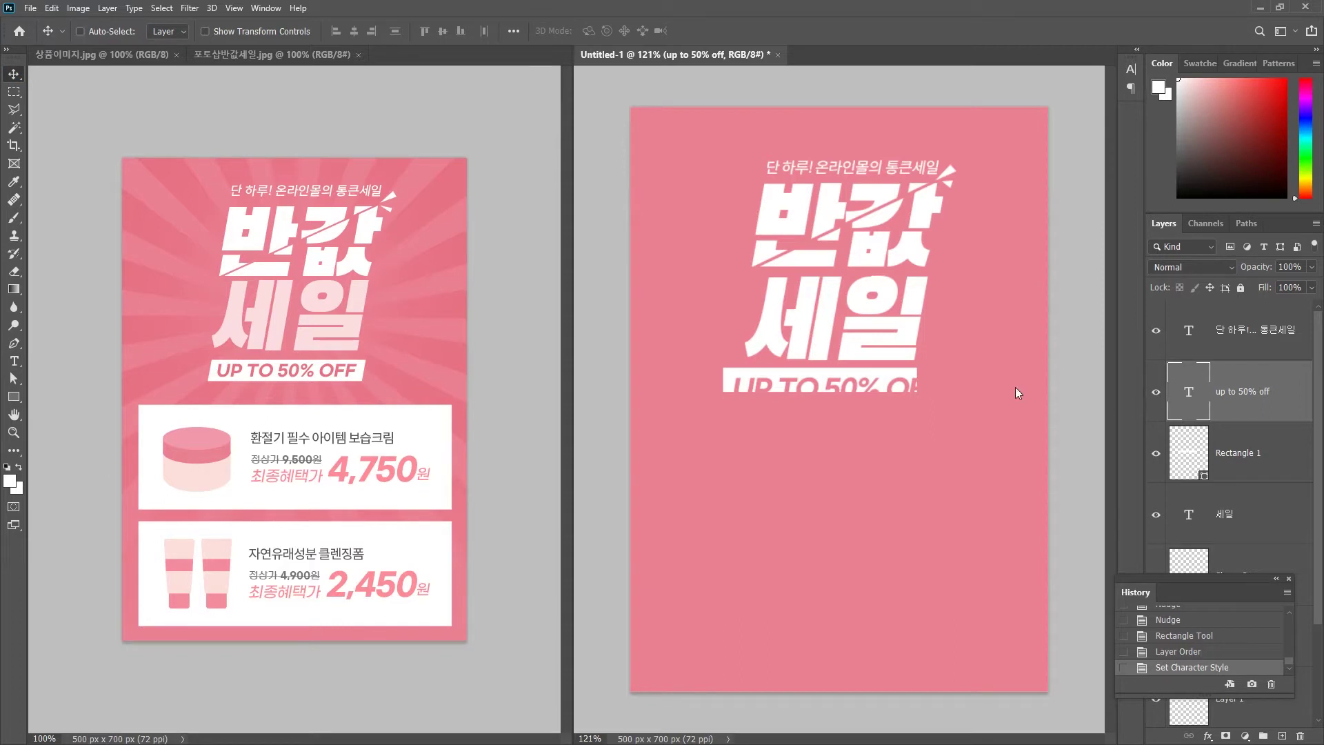
{"action": "key", "text": "ctrl+t"}
{"action": "left_click_drag", "start_coordinate": [943, 377], "coordinate": [886, 380]}
{"action": "key", "text": "Return"}
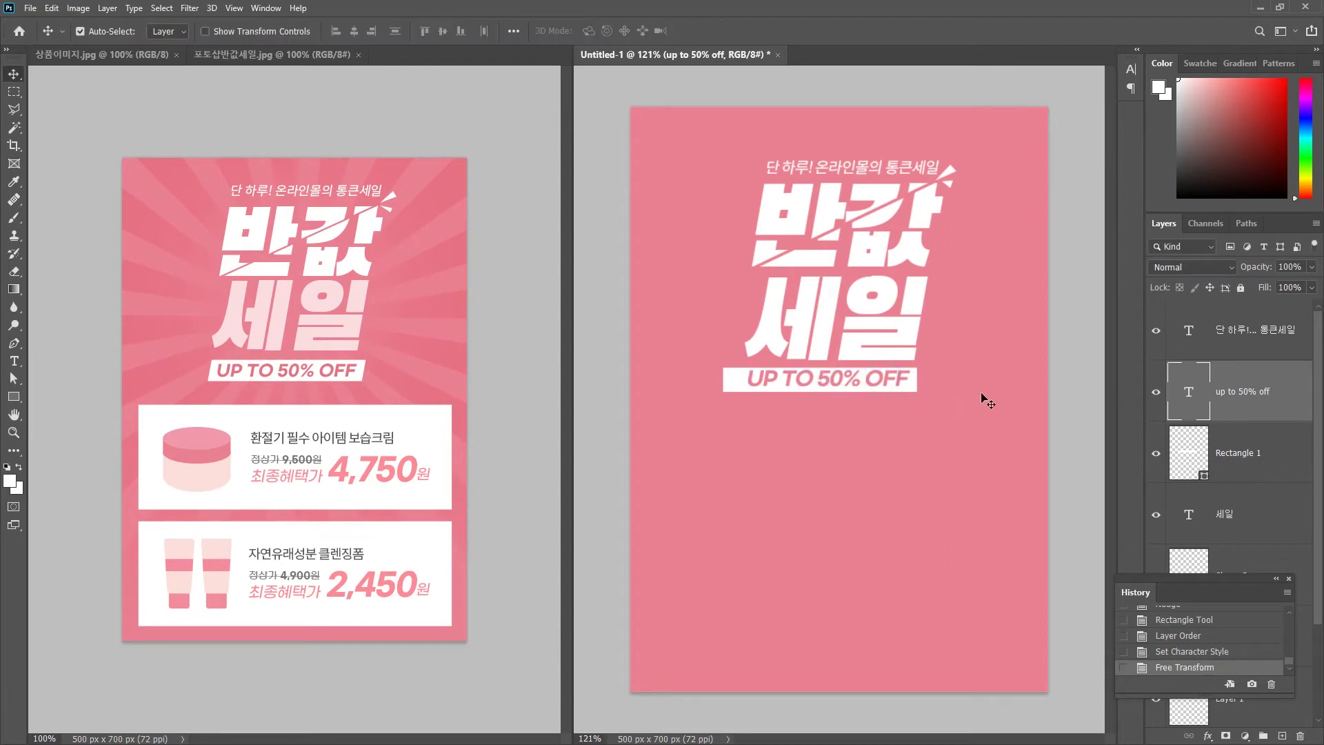
{"action": "key", "text": "Up"}
{"action": "key", "text": "Down"}
{"action": "key", "text": "Down"}
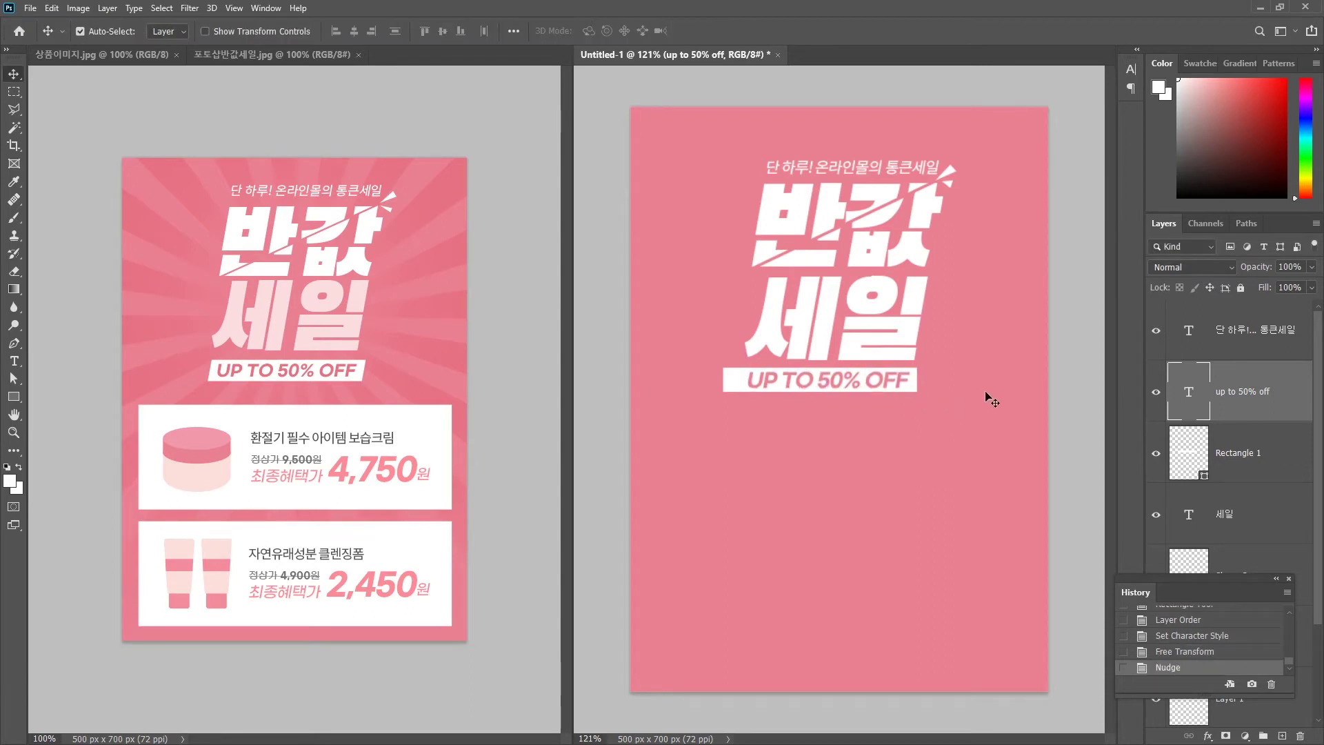
Step: Shift the white rectangle right behind "UP TO 50% OFF" and skew it horizontally by about -11° to match the slanted text
{"action": "left_click", "coordinate": [1251, 460]}
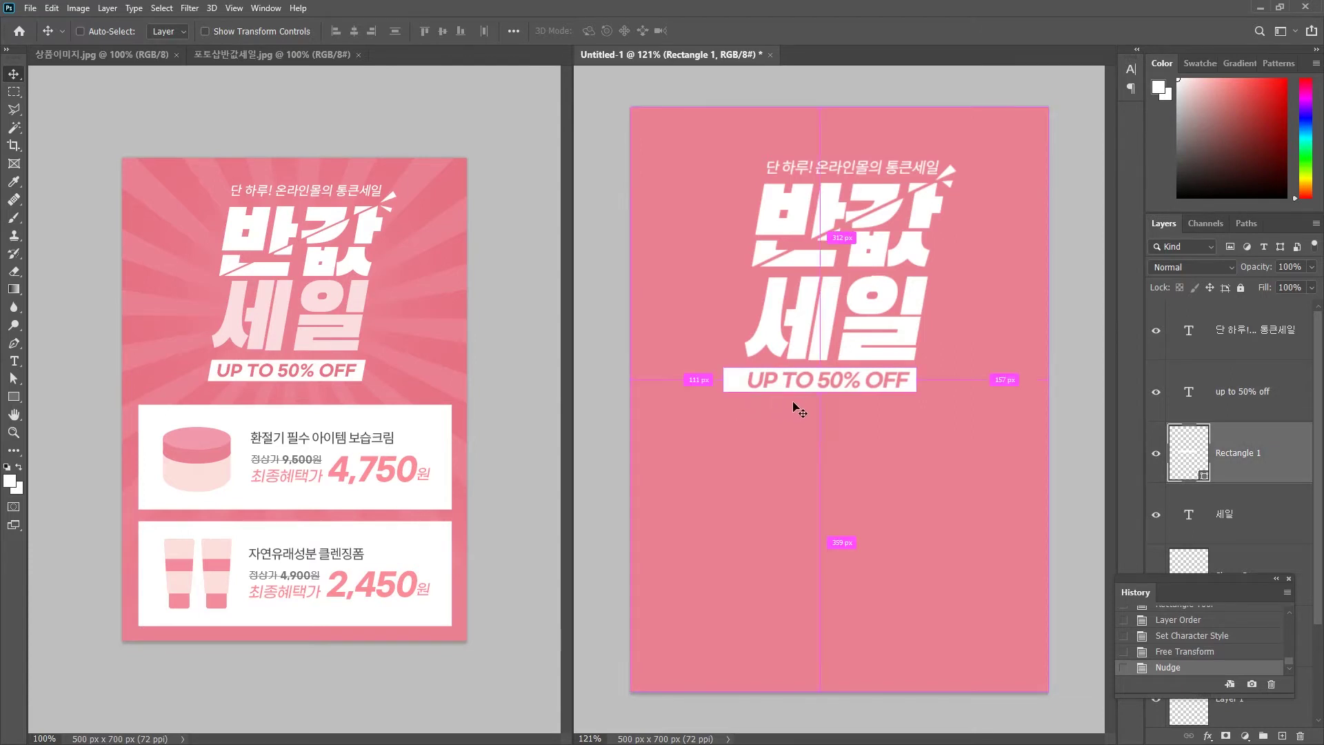
{"action": "key", "text": "ctrl+t"}
{"action": "left_click_drag", "start_coordinate": [743, 387], "coordinate": [754, 384]}
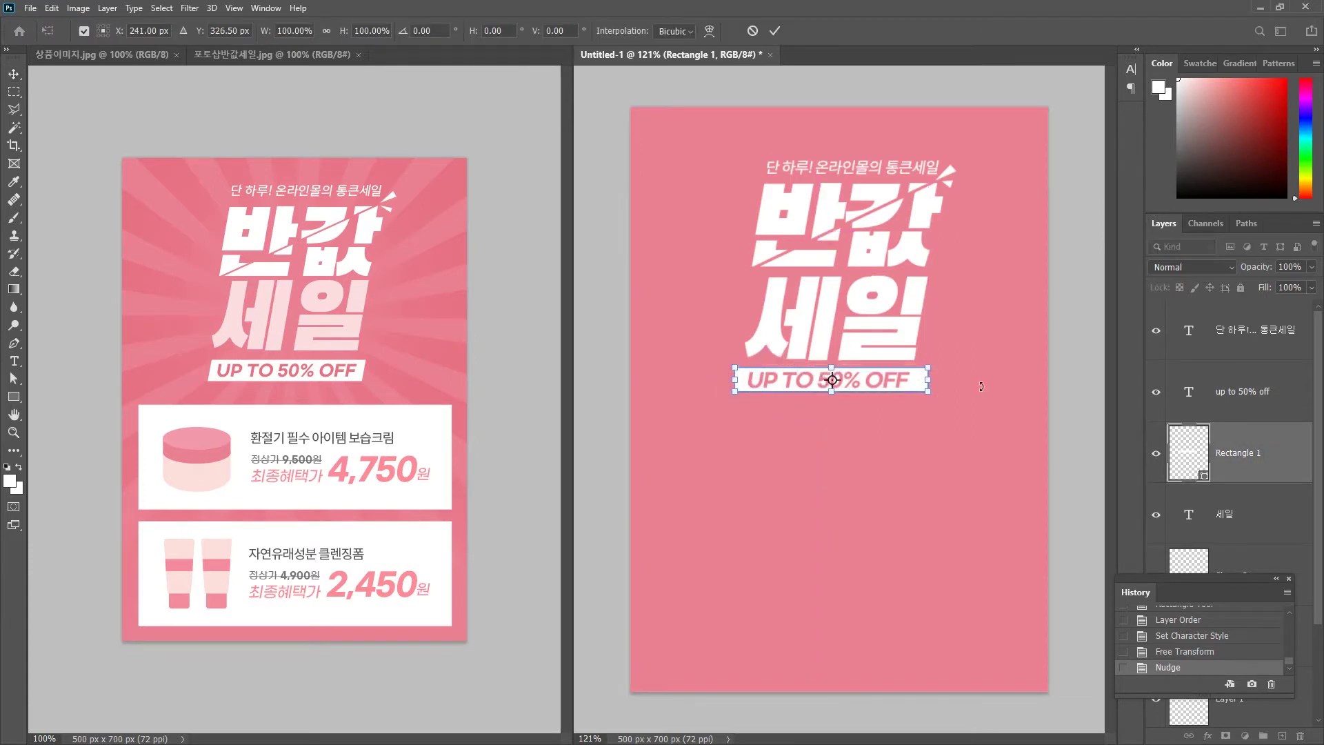
{"action": "right_click", "coordinate": [931, 382]}
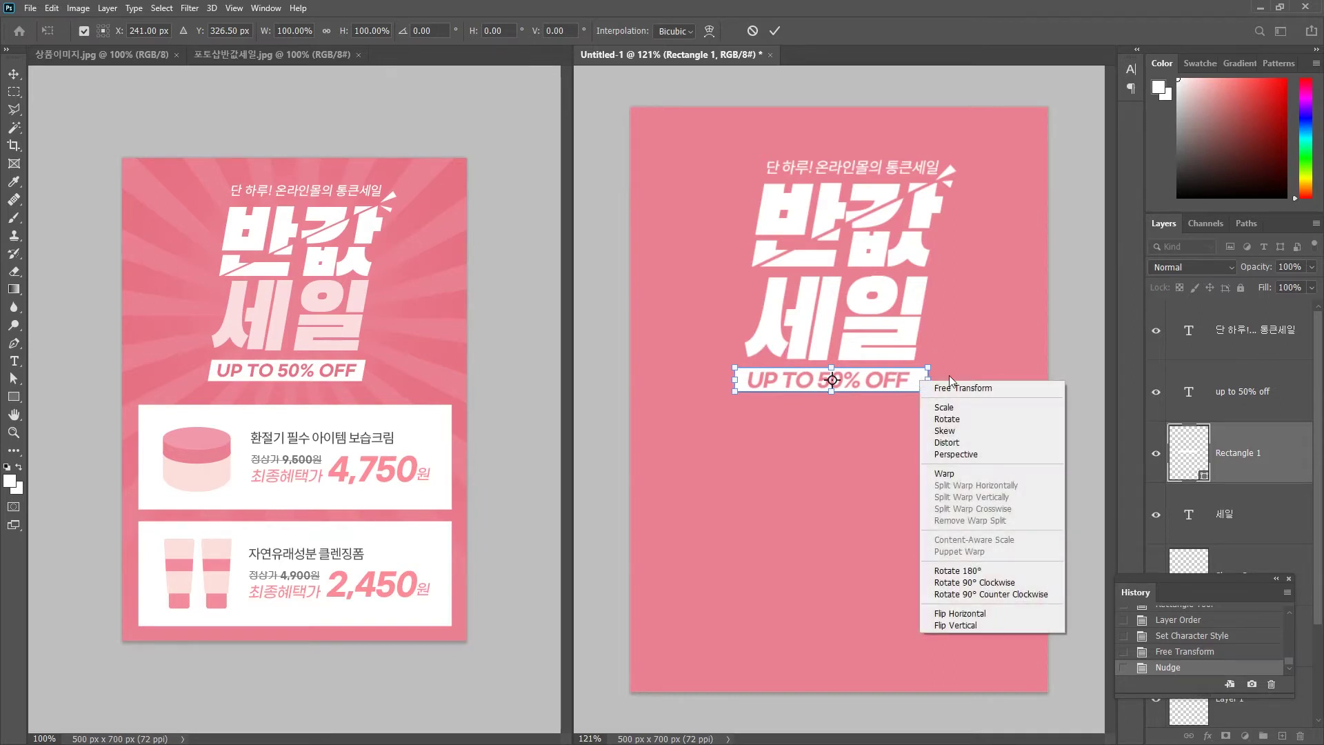
{"action": "left_click", "coordinate": [946, 432]}
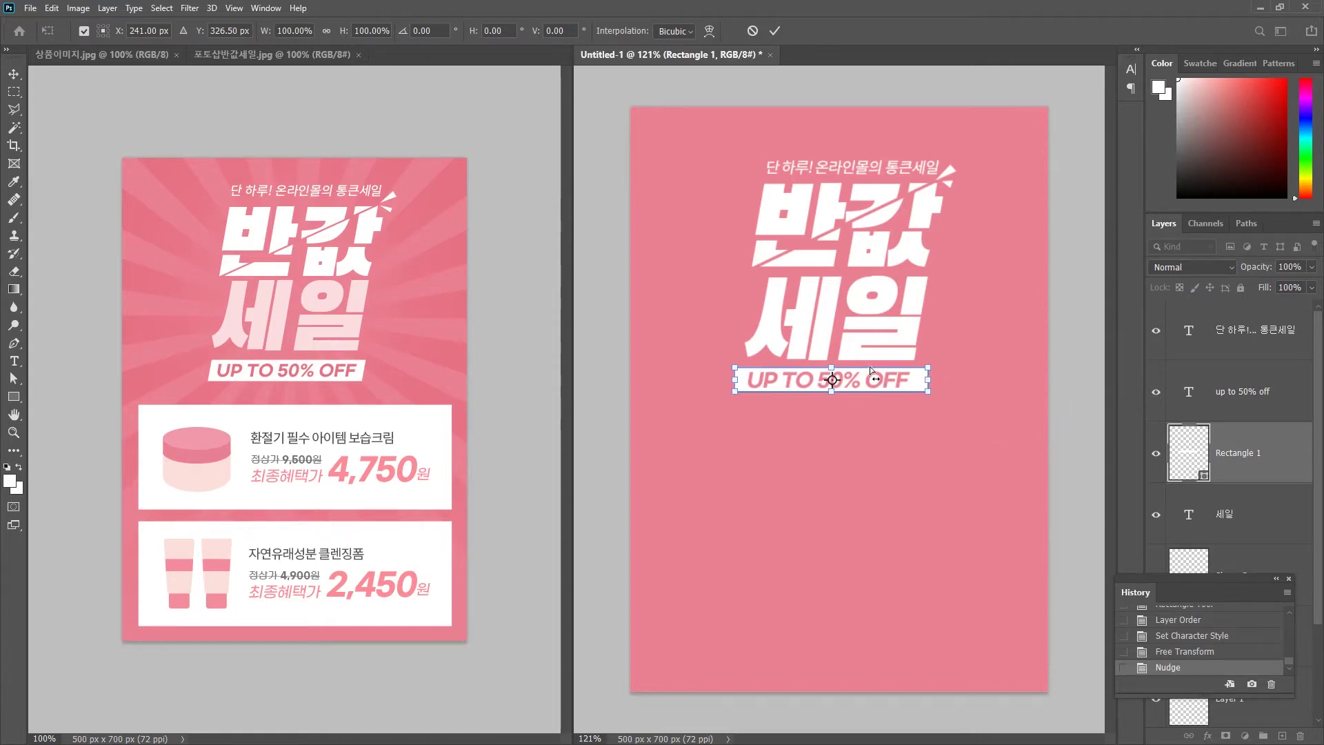
{"action": "left_click_drag", "start_coordinate": [869, 367], "coordinate": [869, 367]}
{"action": "left_click_drag", "start_coordinate": [871, 367], "coordinate": [874, 366]}
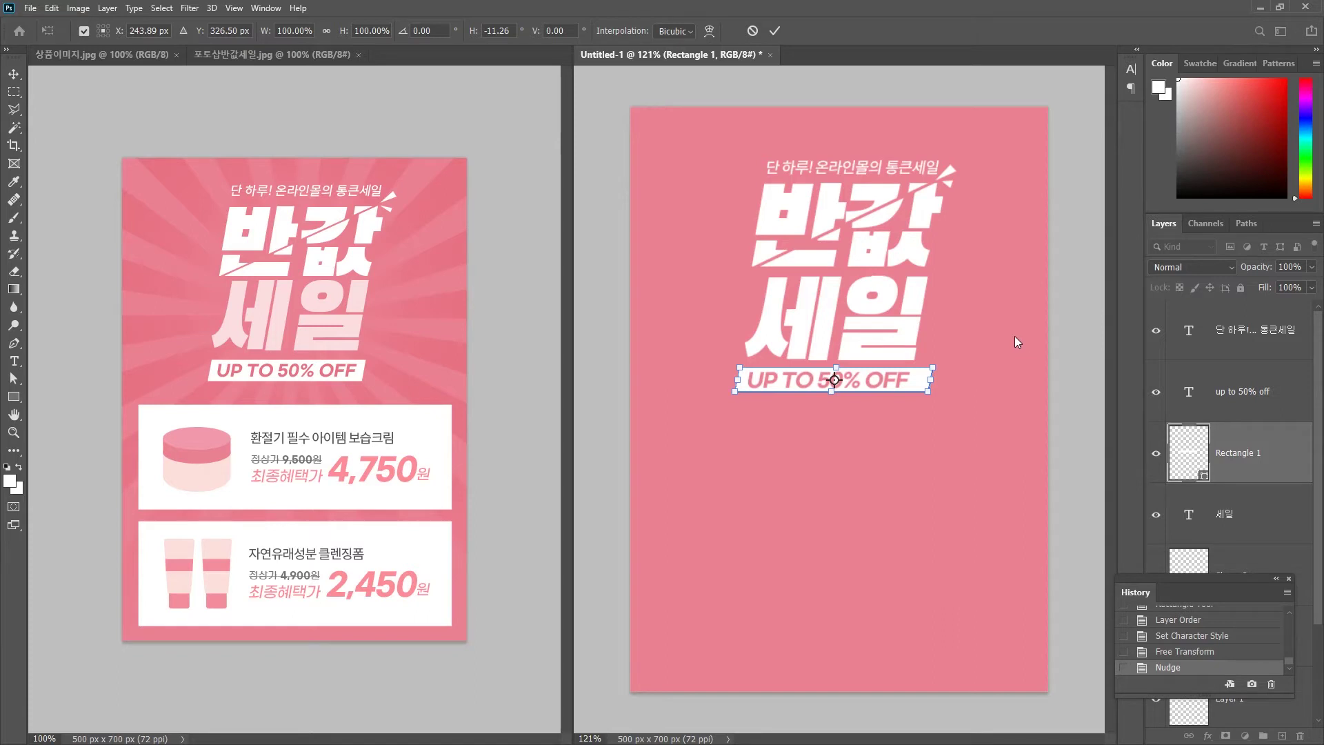
{"action": "key", "text": "Return"}
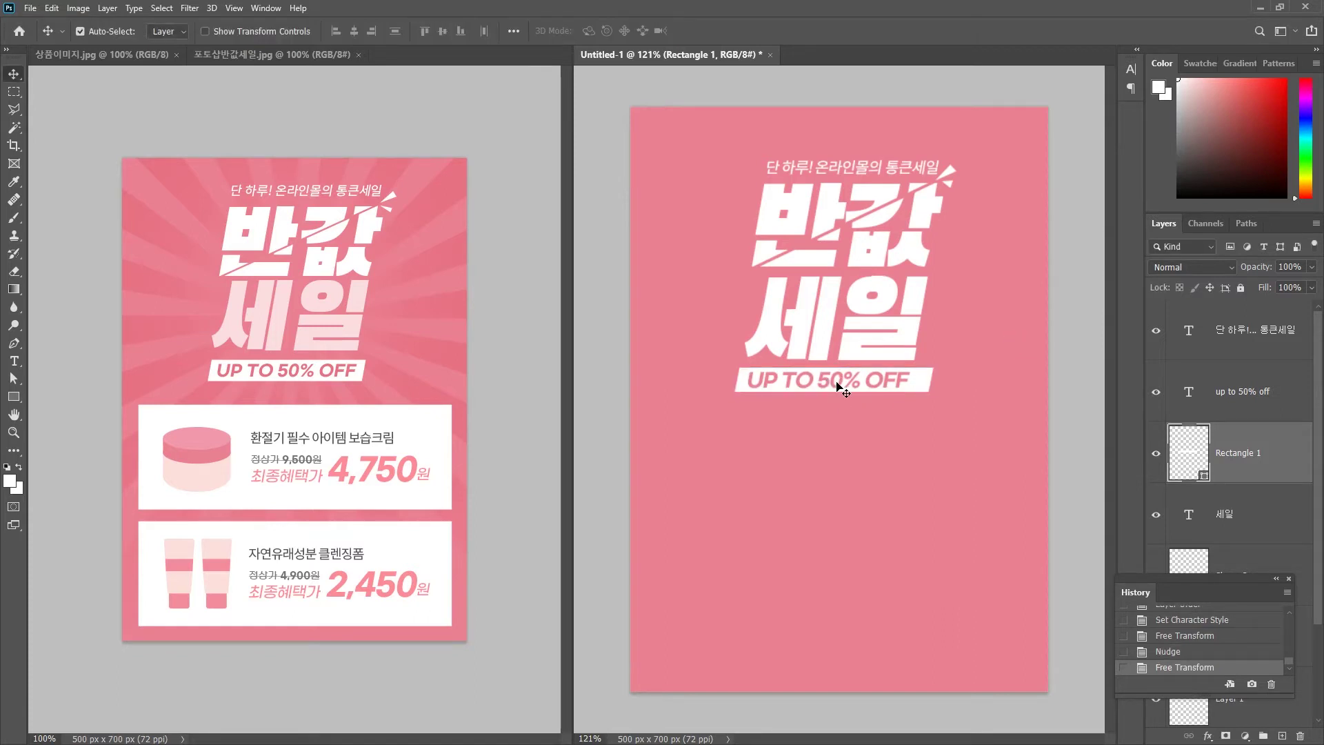
Step: Center "UP TO 50% OFF" in the slanted white bar and shift the text and bar slightly left together
{"action": "left_click_drag", "start_coordinate": [839, 384], "coordinate": [845, 384]}
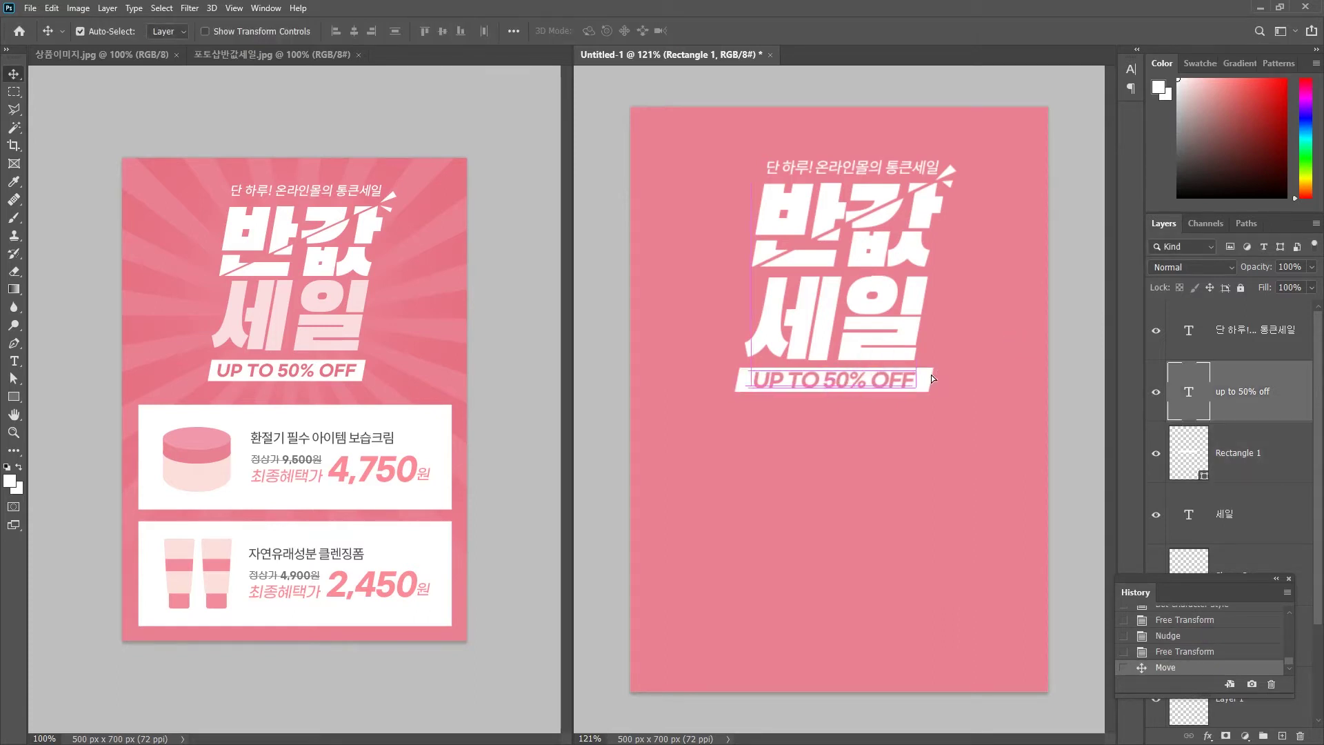
{"action": "left_click", "coordinate": [929, 379], "text": "shift"}
{"action": "left_click_drag", "start_coordinate": [929, 379], "coordinate": [925, 378]}
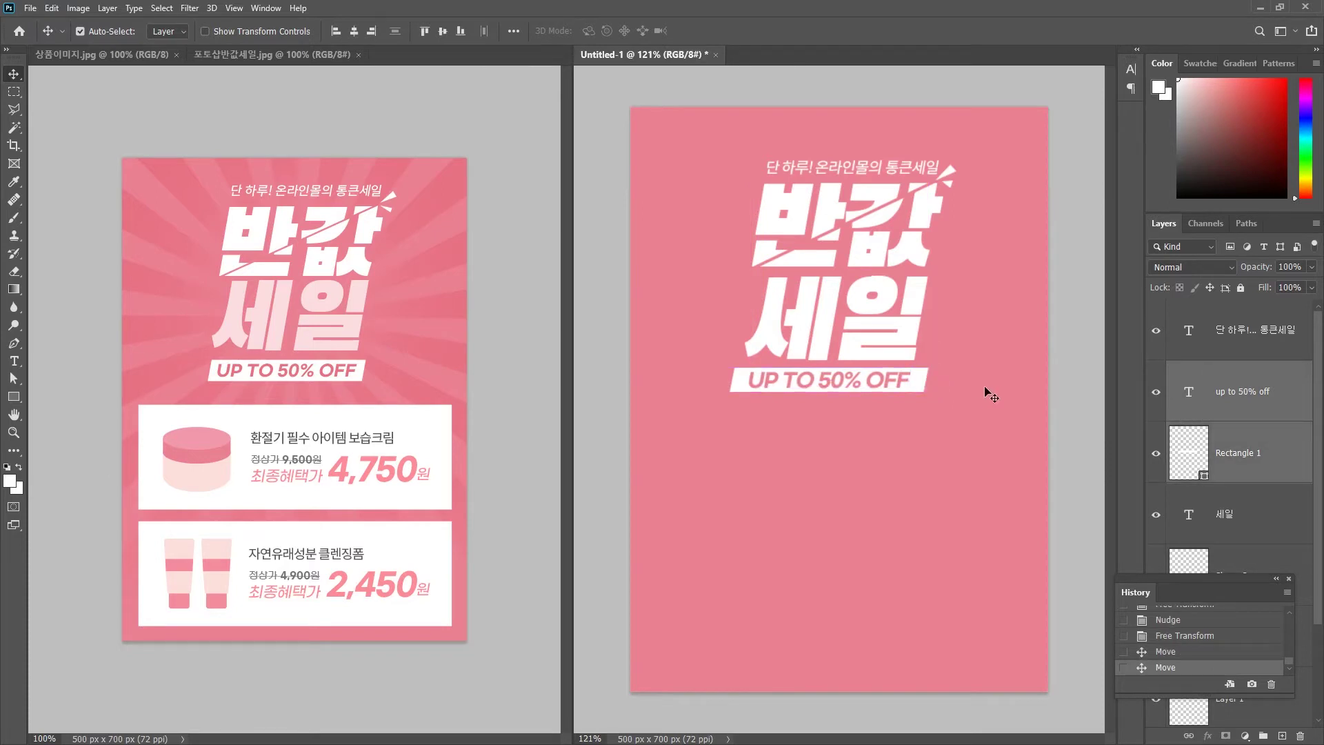
Step: Move the tagline slightly up away from "반값" and shift the white bar with its text a little right
{"action": "left_click", "coordinate": [853, 169]}
{"action": "left_click_drag", "start_coordinate": [853, 169], "coordinate": [854, 163]}
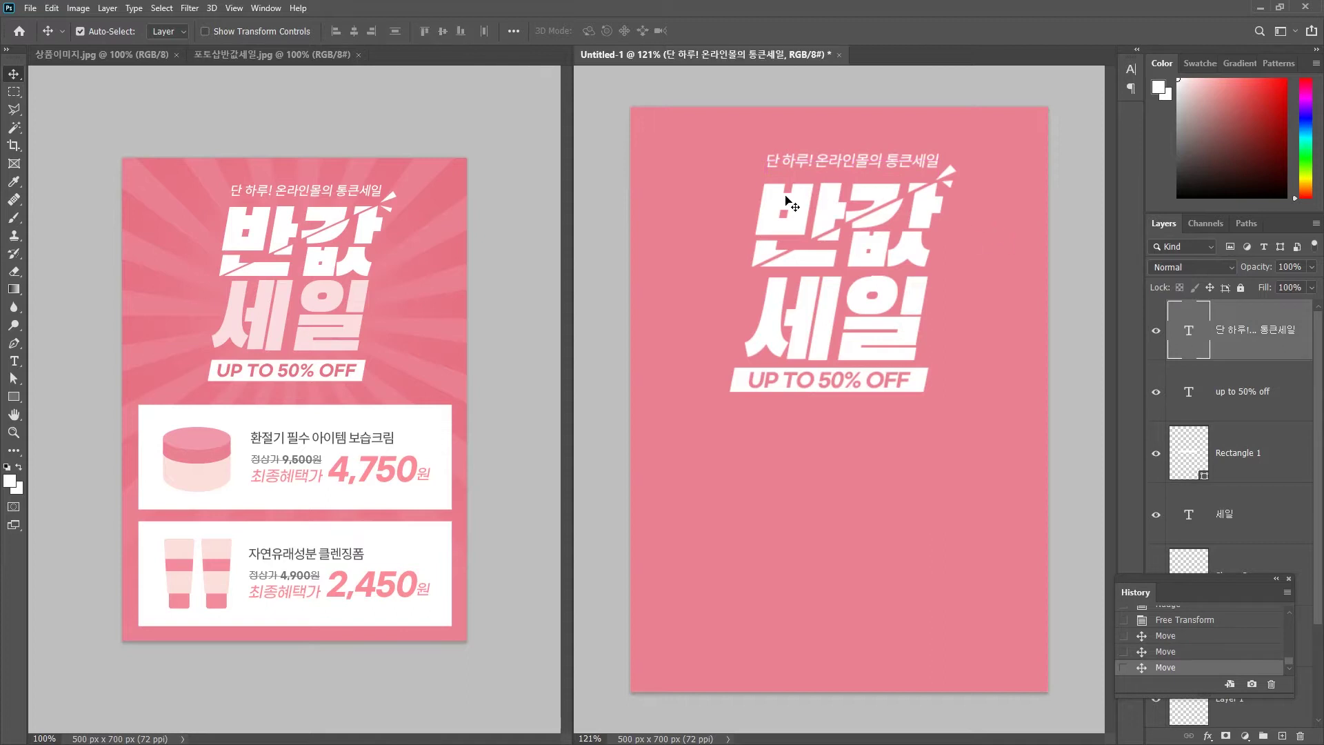
{"action": "mouse_move", "coordinate": [945, 381]}
{"action": "left_mouse_down"}
{"action": "mouse_move", "coordinate": [841, 381]}
{"action": "mouse_move", "coordinate": [926, 379]}
{"action": "left_mouse_up"}
{"action": "left_click", "coordinate": [925, 379]}
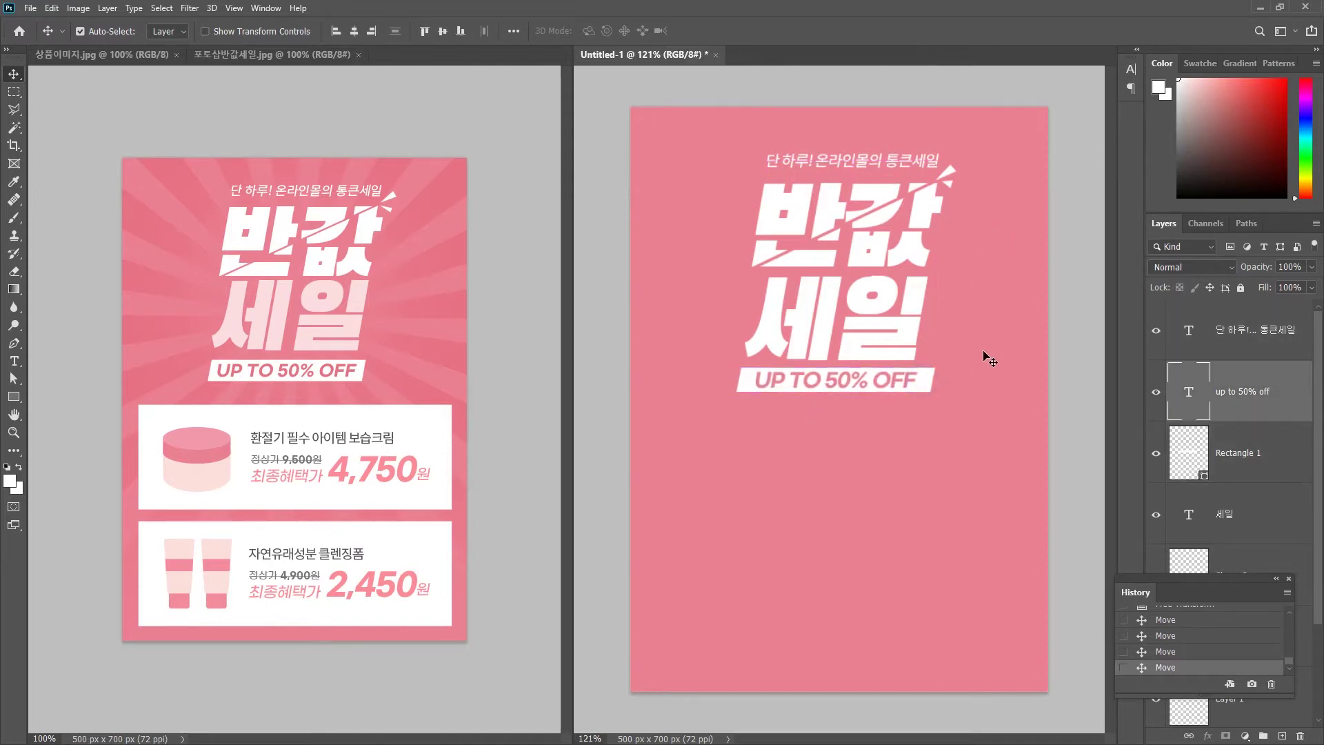
Step: Nudge the "UP TO 50% OFF" text and the white bar separately to fine-tune their alignment with each other
{"action": "key", "text": "Right"}
{"action": "key", "text": "Down"}
{"action": "key", "text": "Down"}
{"action": "key", "text": "Down"}
{"action": "key", "text": "Down"}
{"action": "key", "text": "Up"}
{"action": "key", "text": "Up"}
{"action": "key", "text": "Up"}
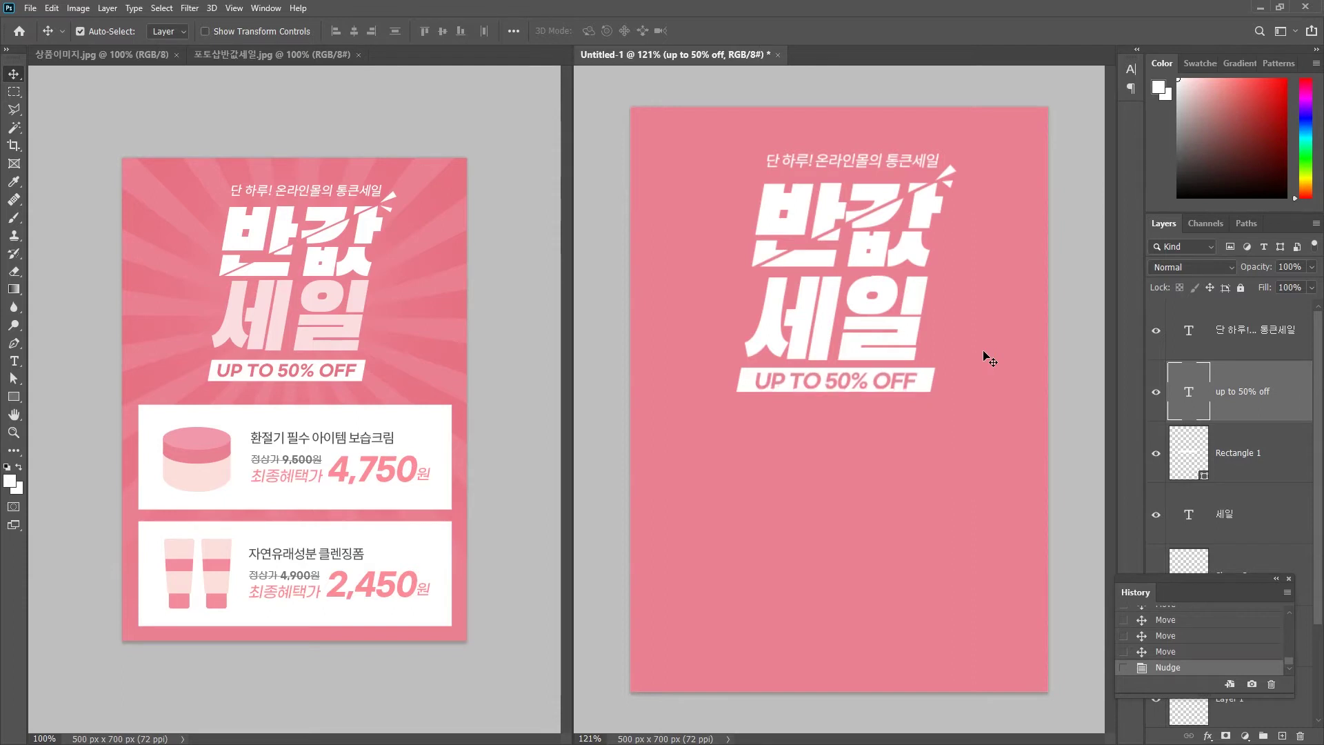
{"action": "left_click", "coordinate": [1282, 466]}
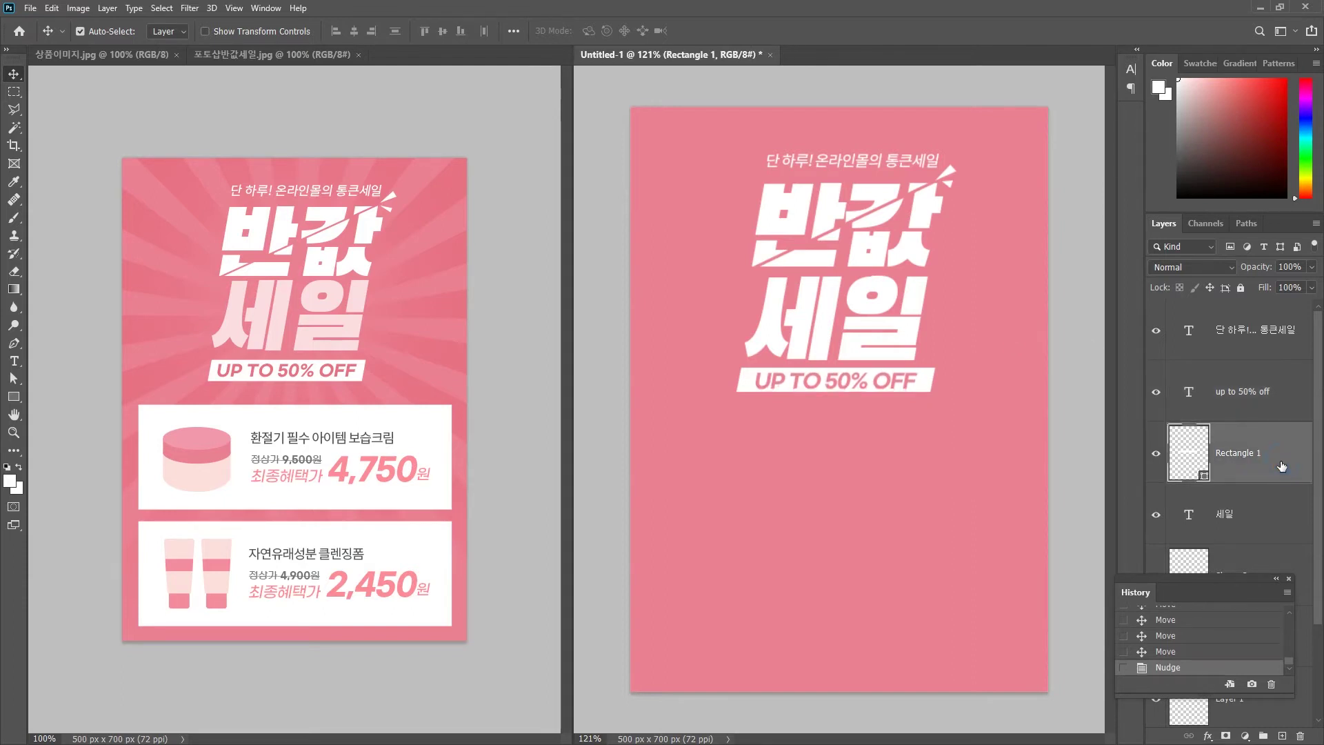
{"action": "key", "text": "Up"}
{"action": "key", "text": "Up"}
Step: Nudge the "UP TO 50% OFF" text and its white bar together slightly left and down below "세일"
{"action": "left_click", "coordinate": [1245, 399], "text": "ctrl"}
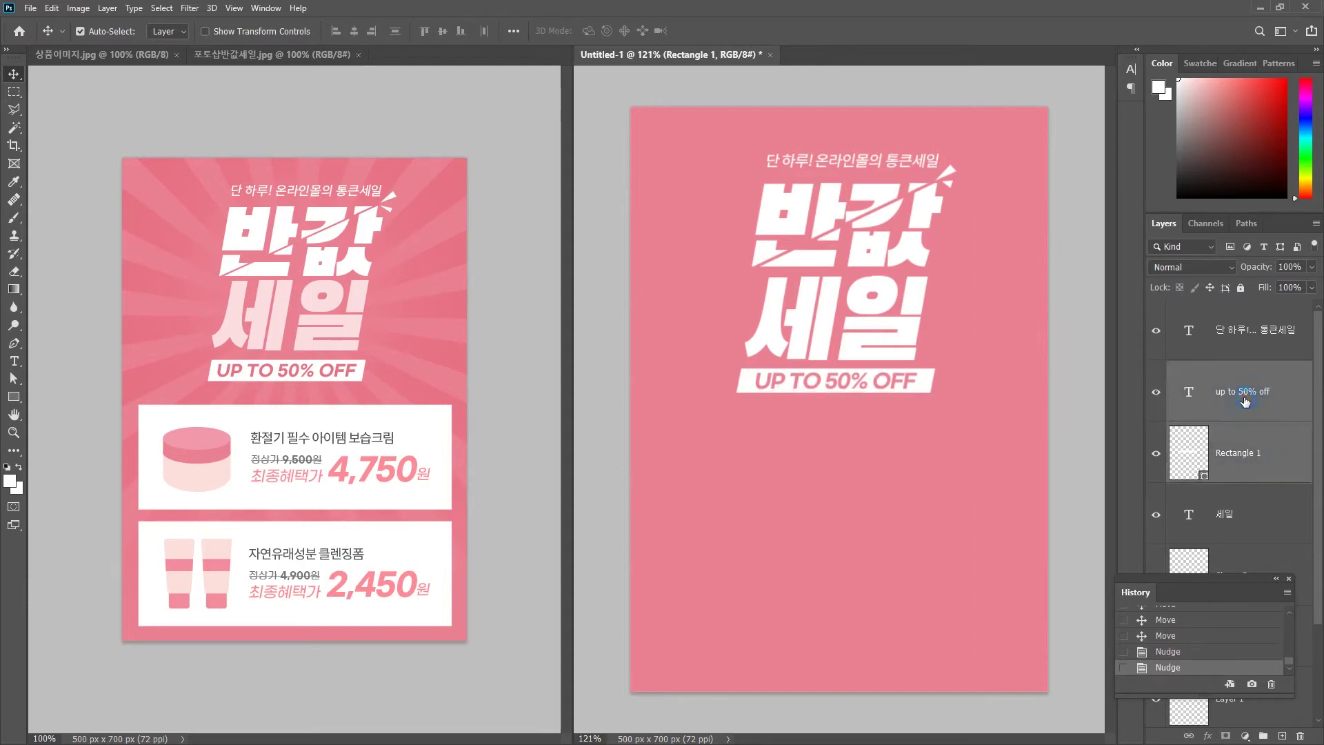
{"action": "key", "text": "Left"}
{"action": "key", "text": "Left"}
{"action": "key", "text": "Left"}
{"action": "key", "text": "Left"}
{"action": "key", "text": "Left"}
{"action": "key", "text": "Down"}
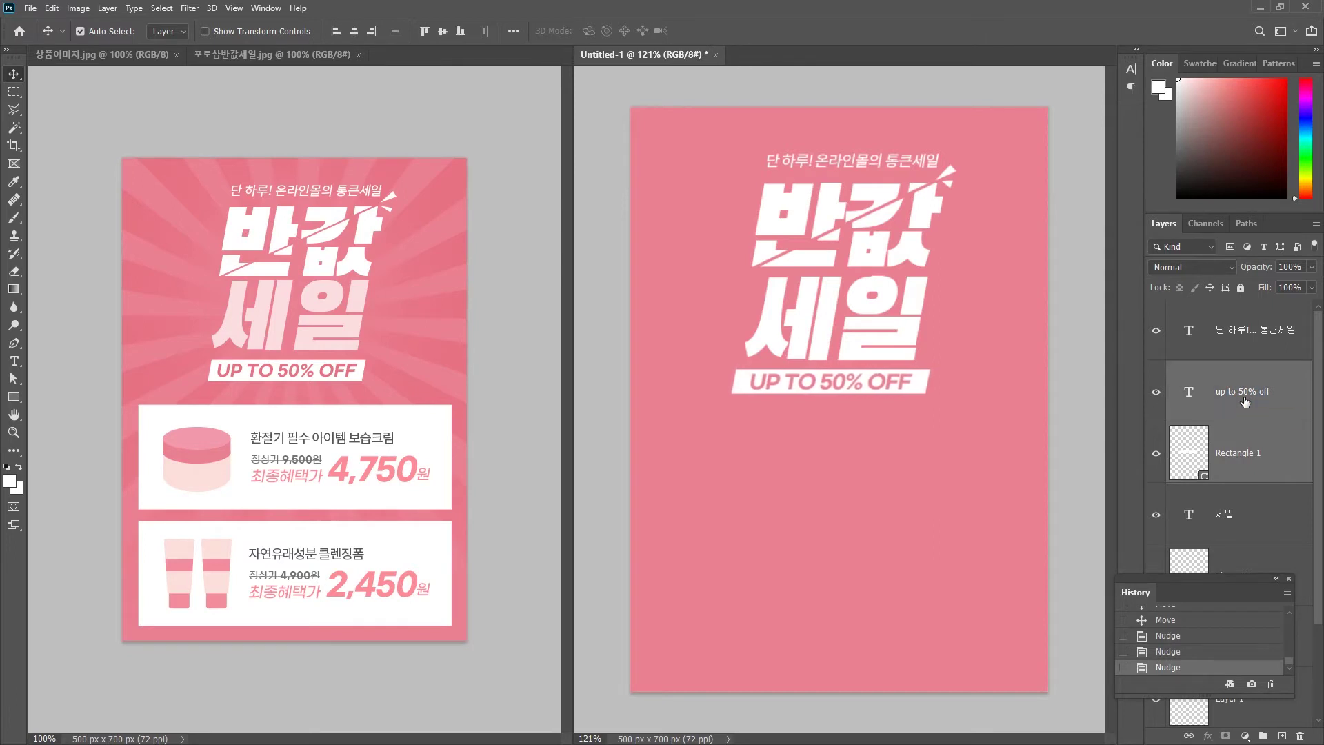
{"action": "key", "text": "Down"}
{"action": "key", "text": "Left"}
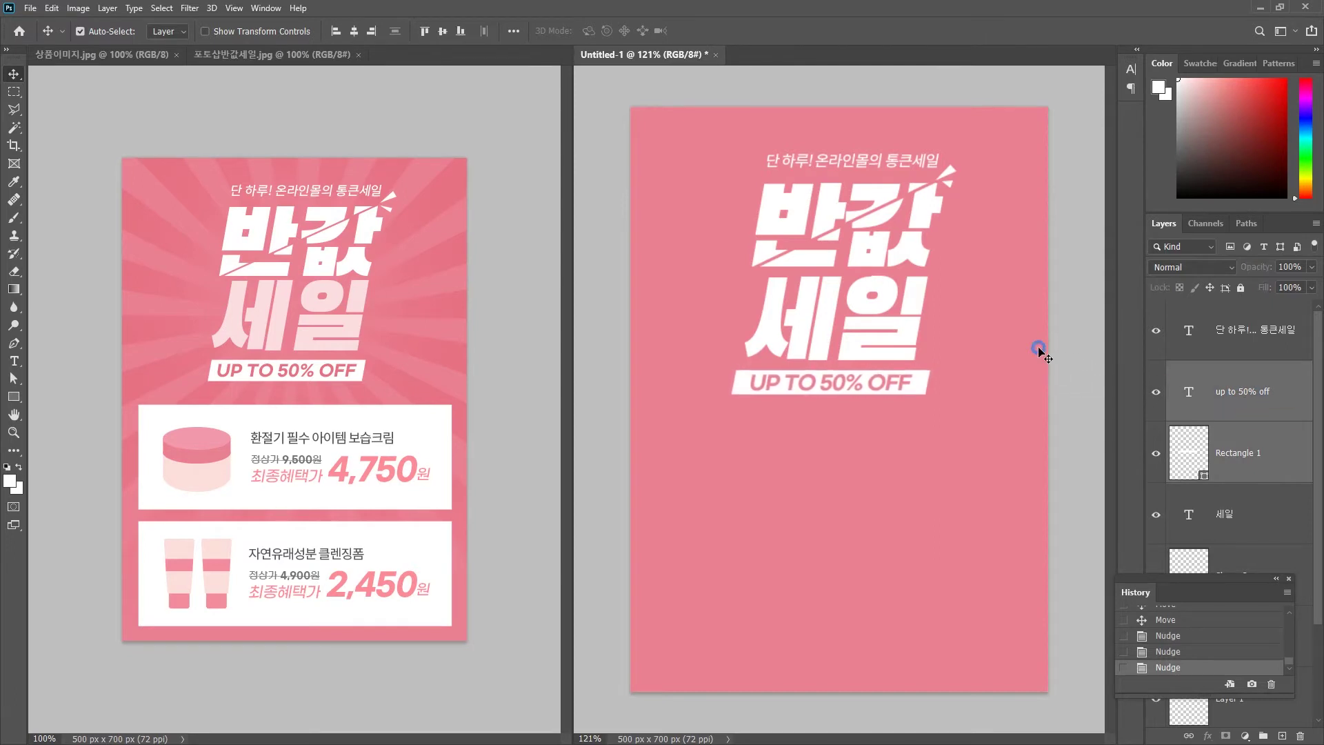
Step: Recolor the "세일" text light pink (#fcdde2), sampled from the matching word in the reference poster
{"action": "left_click", "coordinate": [1038, 347]}
{"action": "left_click", "coordinate": [908, 315]}
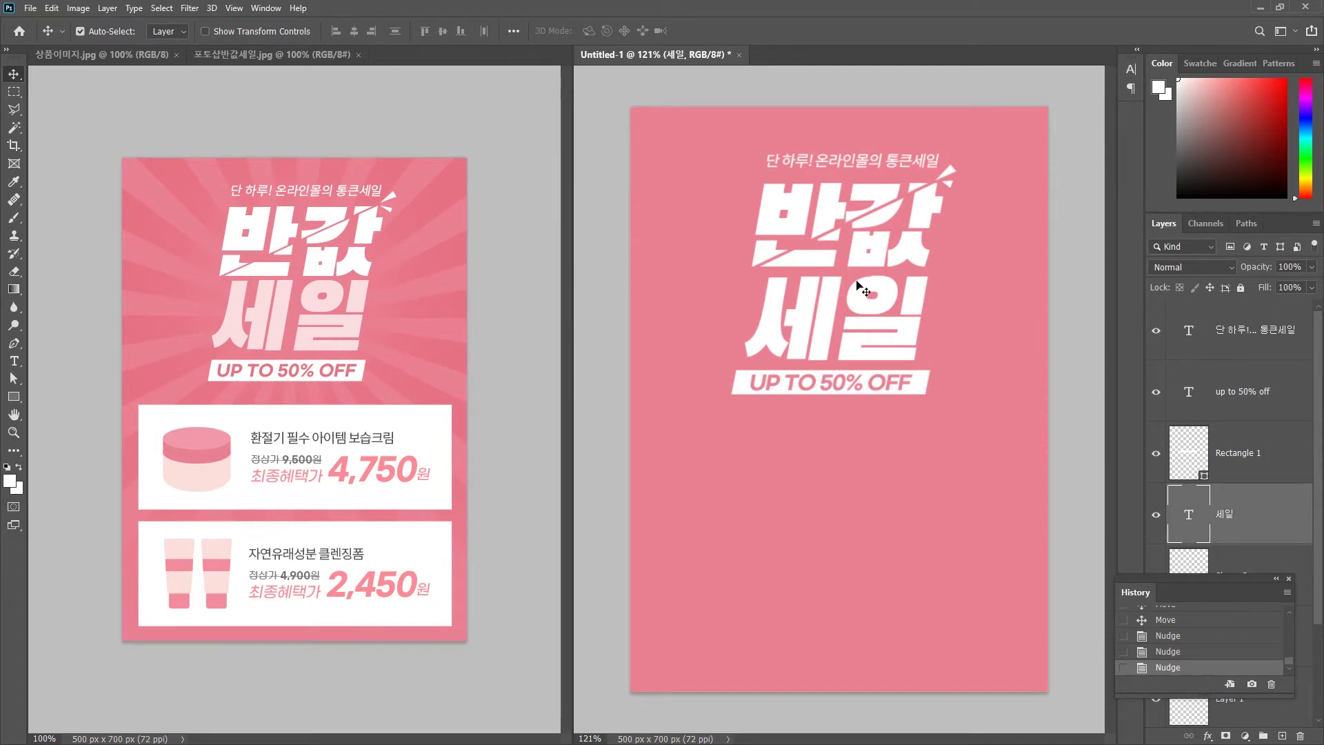
{"action": "key", "text": "u"}
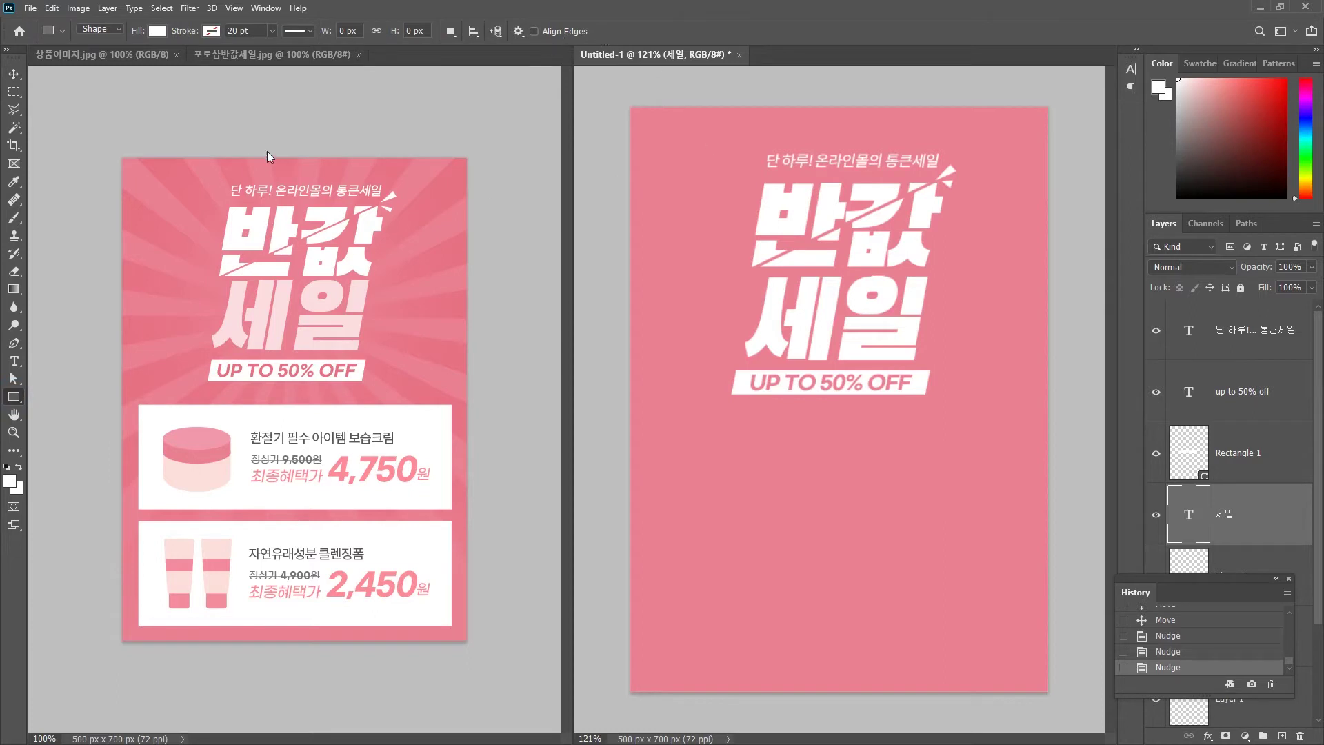
{"action": "left_click", "coordinate": [14, 361]}
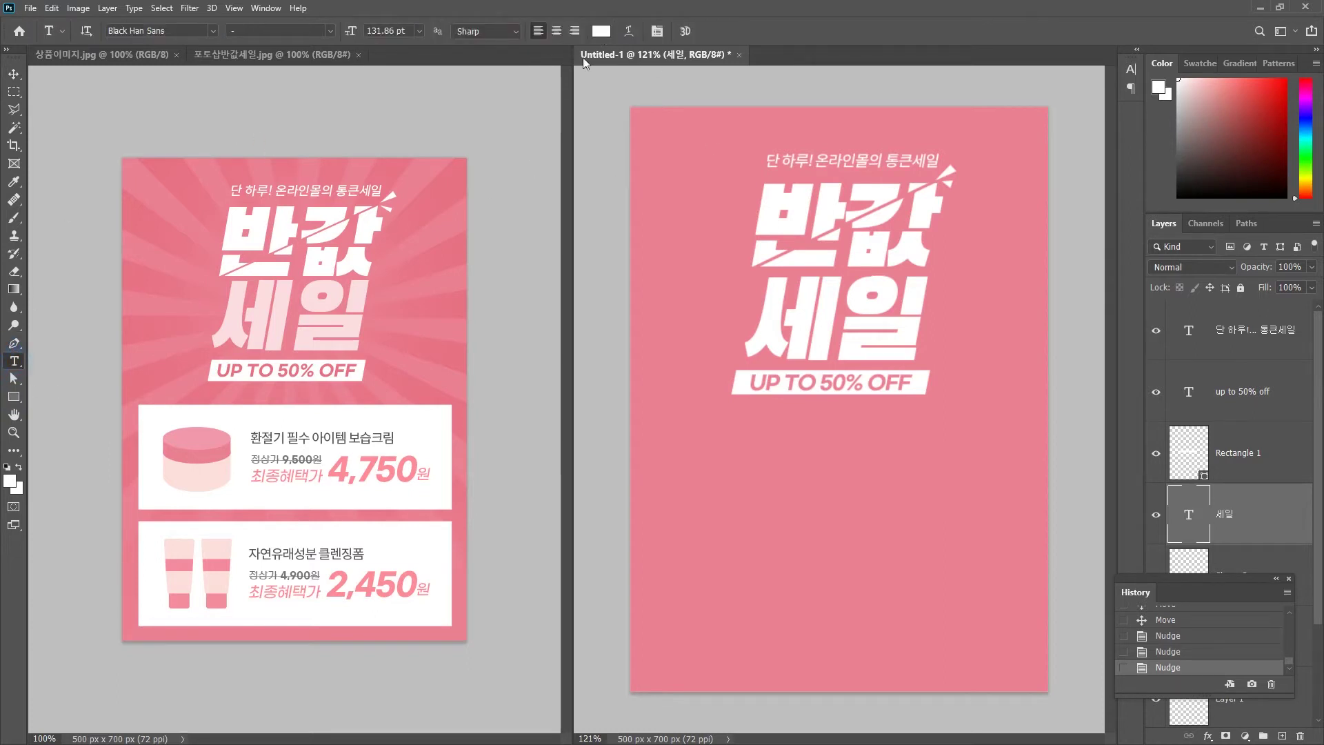
{"action": "left_click", "coordinate": [601, 31]}
{"action": "left_click", "coordinate": [360, 288]}
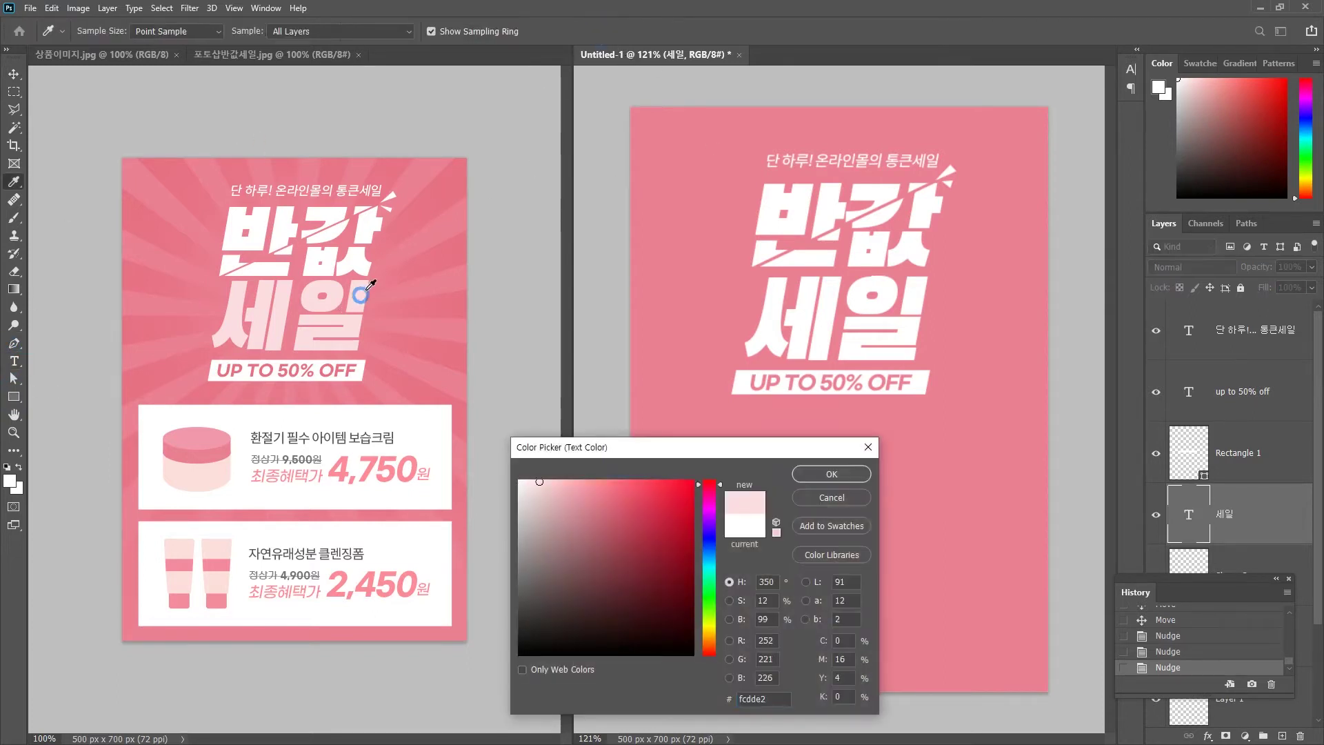
{"action": "left_click", "coordinate": [832, 475]}
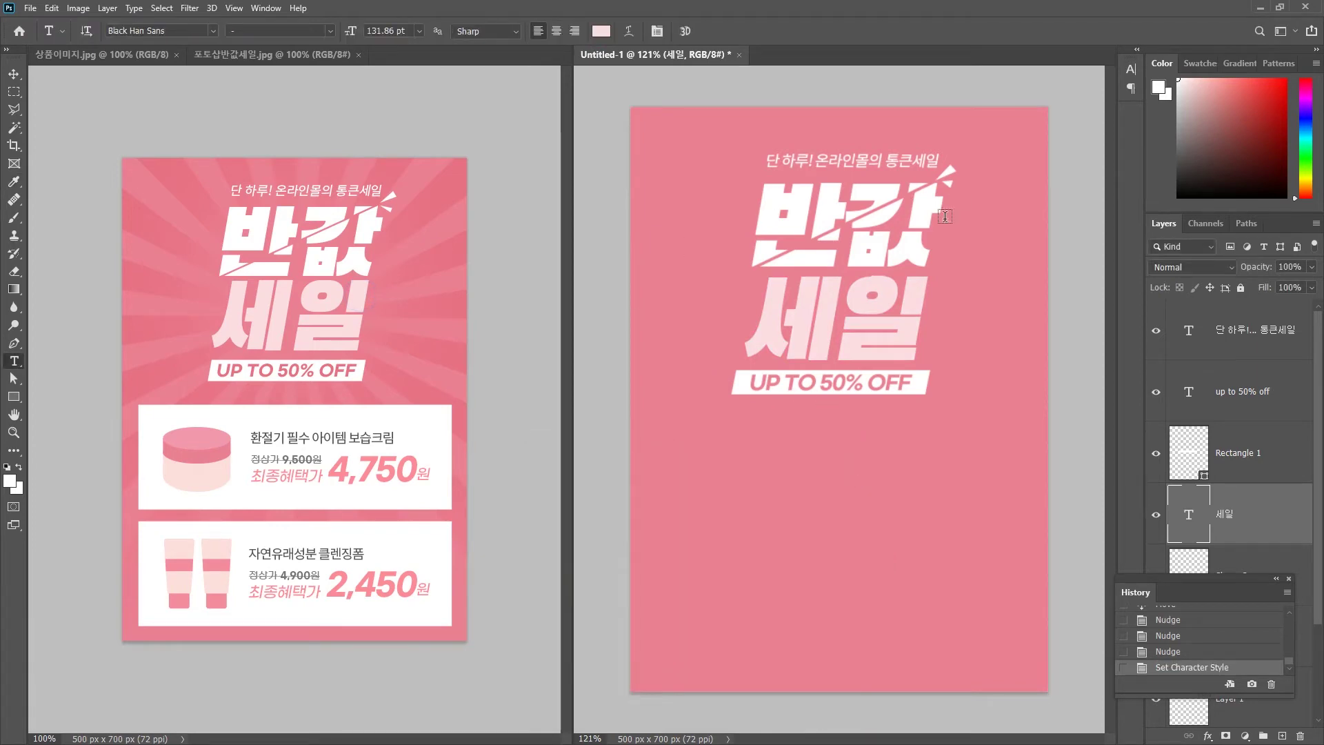
Step: Narrow the slanted white bar behind "UP TO 50% OFF" to about 226 px and nudge it slightly right
{"action": "key", "text": "v"}
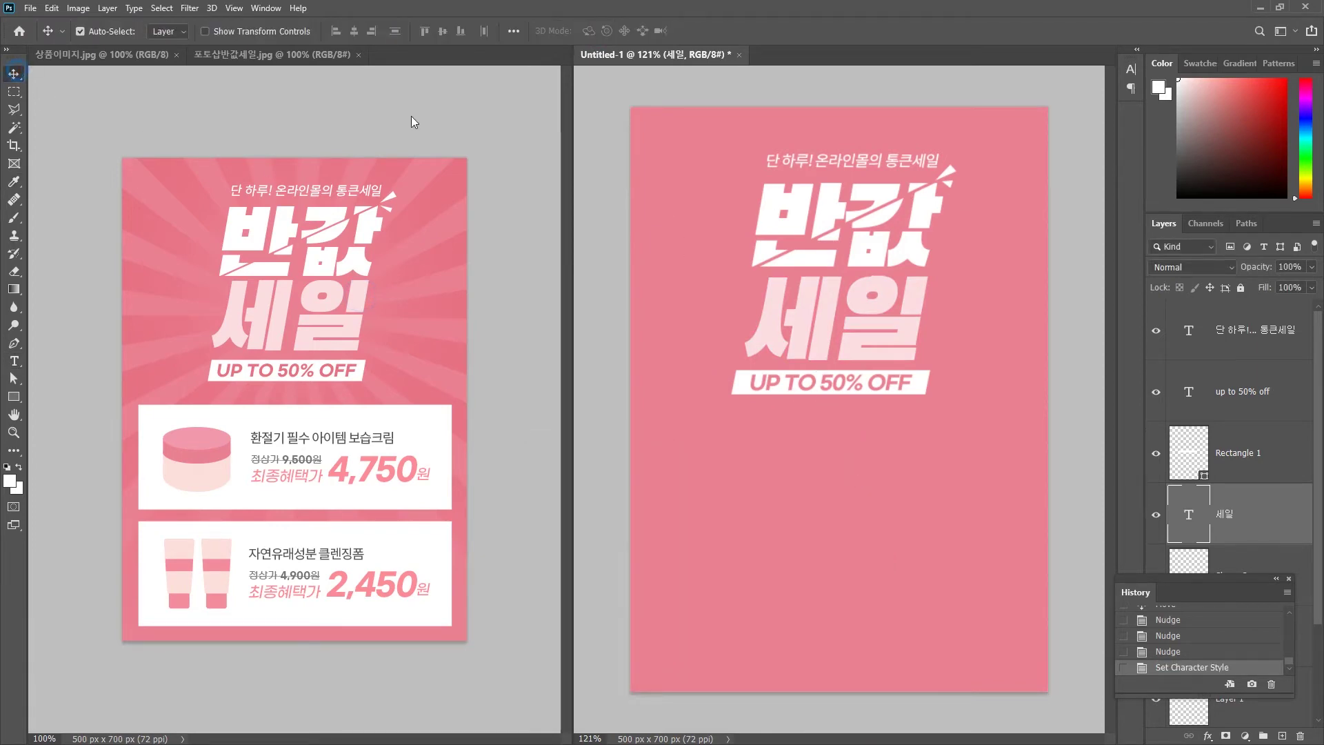
{"action": "left_click", "coordinate": [1271, 471]}
{"action": "key", "text": "ctrl"}
{"action": "key", "text": "ctrl+t"}
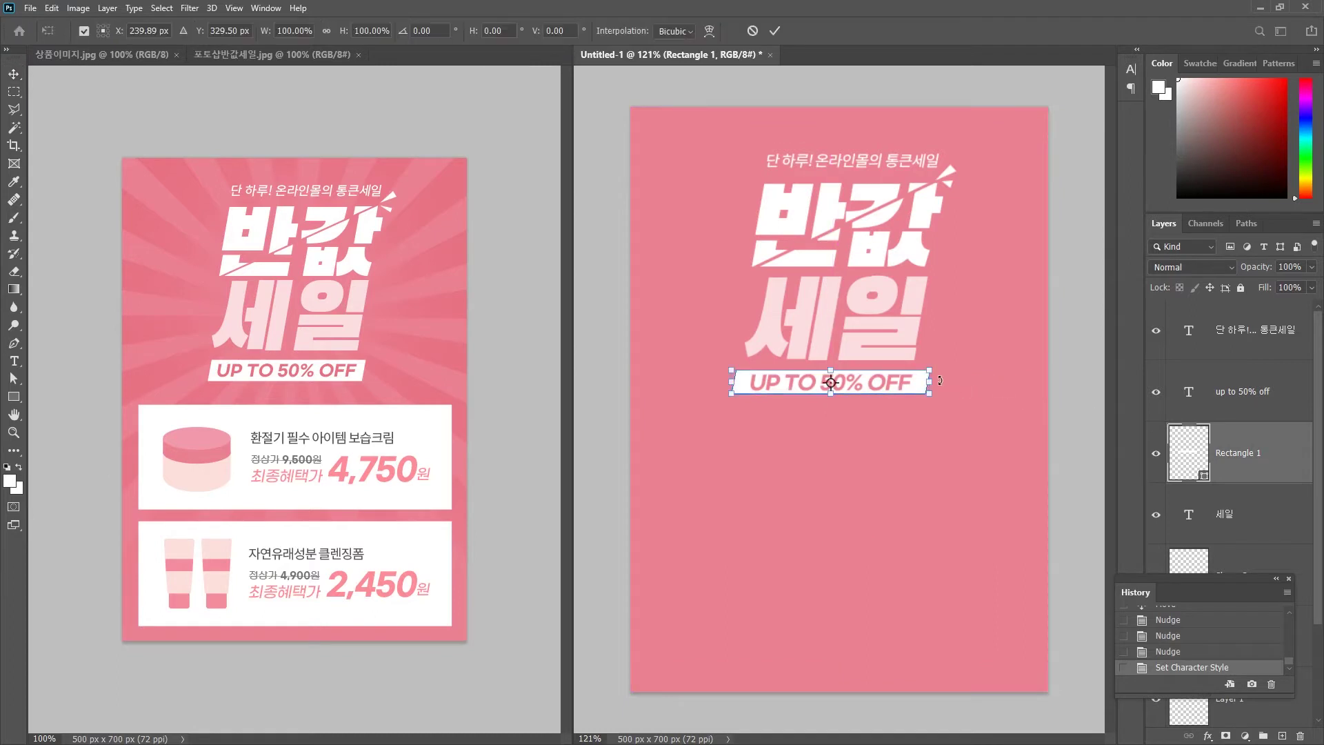
{"action": "left_click_drag", "start_coordinate": [930, 379], "coordinate": [926, 380]}
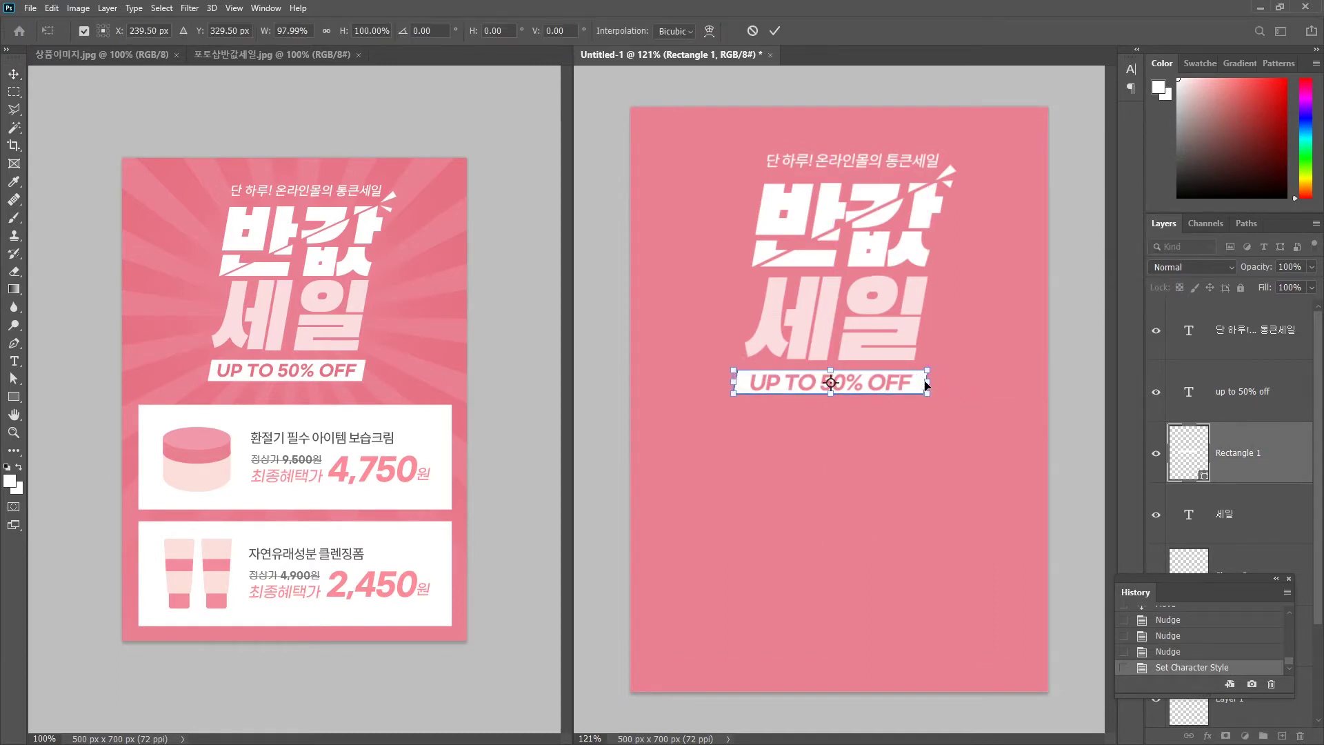
{"action": "left_click_drag", "start_coordinate": [927, 380], "coordinate": [921, 379]}
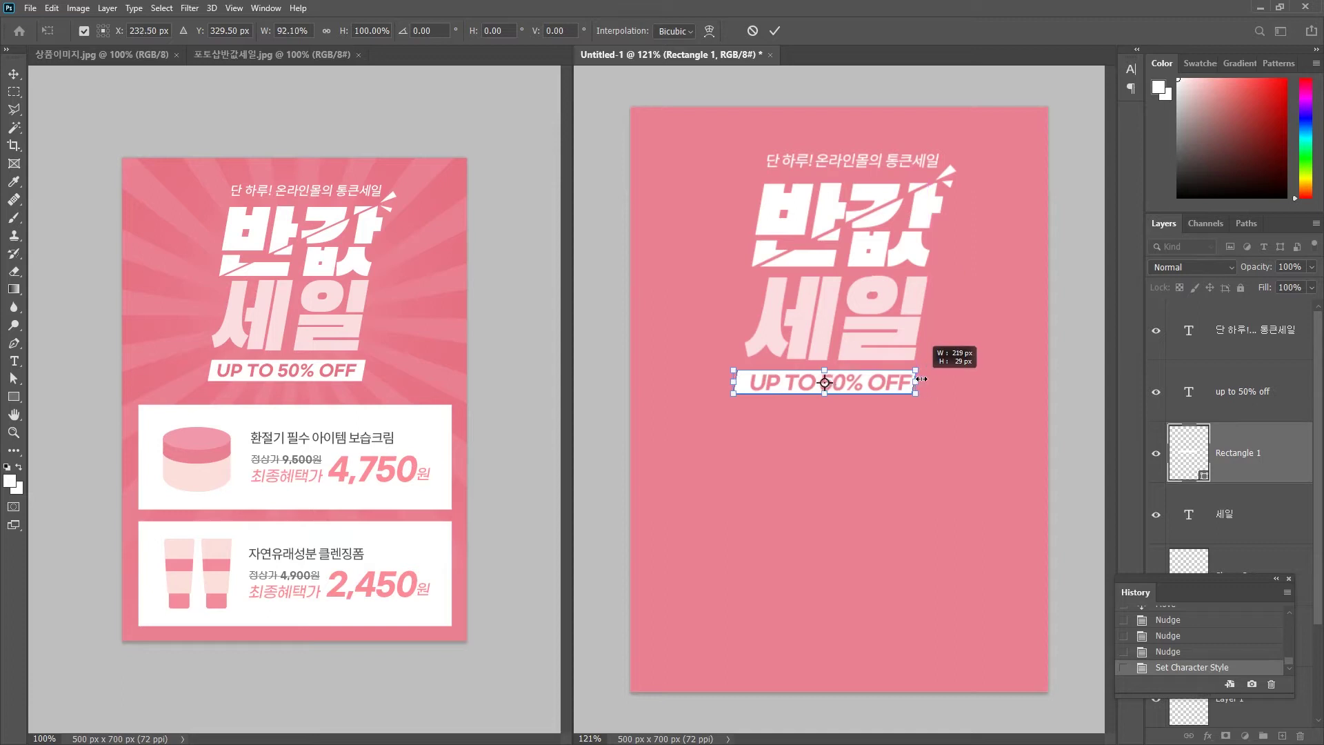
{"action": "key", "text": "Return"}
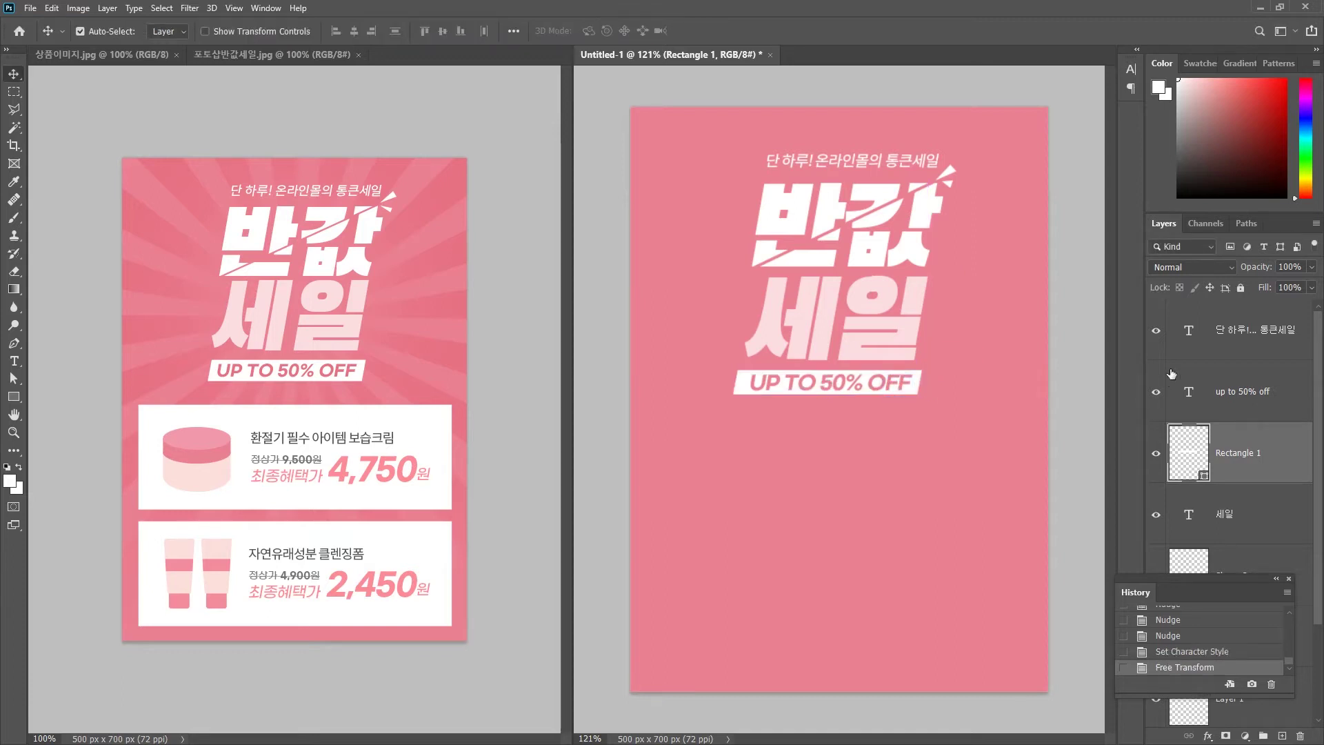
{"action": "key", "text": "Right"}
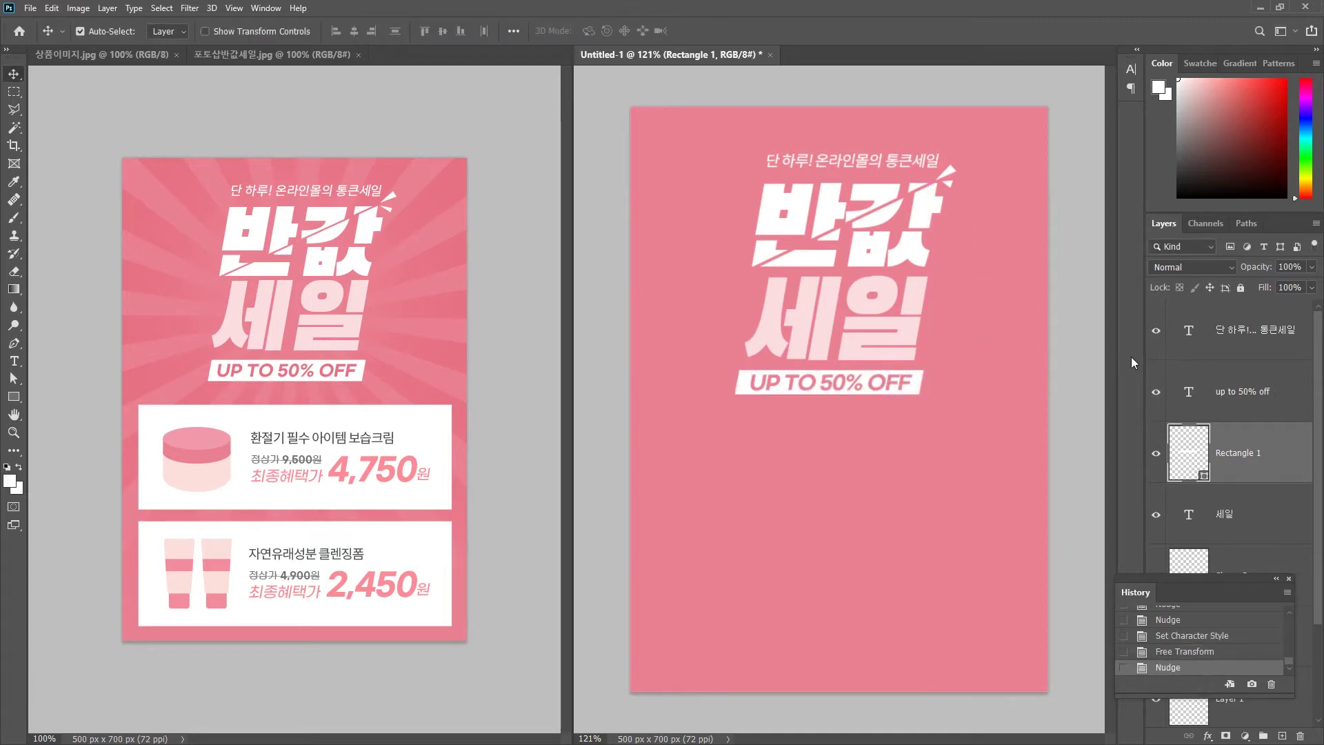
Step: Draw a white rectangle about 449 × 148 px below the "UP TO 50% OFF" bar and shift it slightly down
{"action": "left_click", "coordinate": [13, 397]}
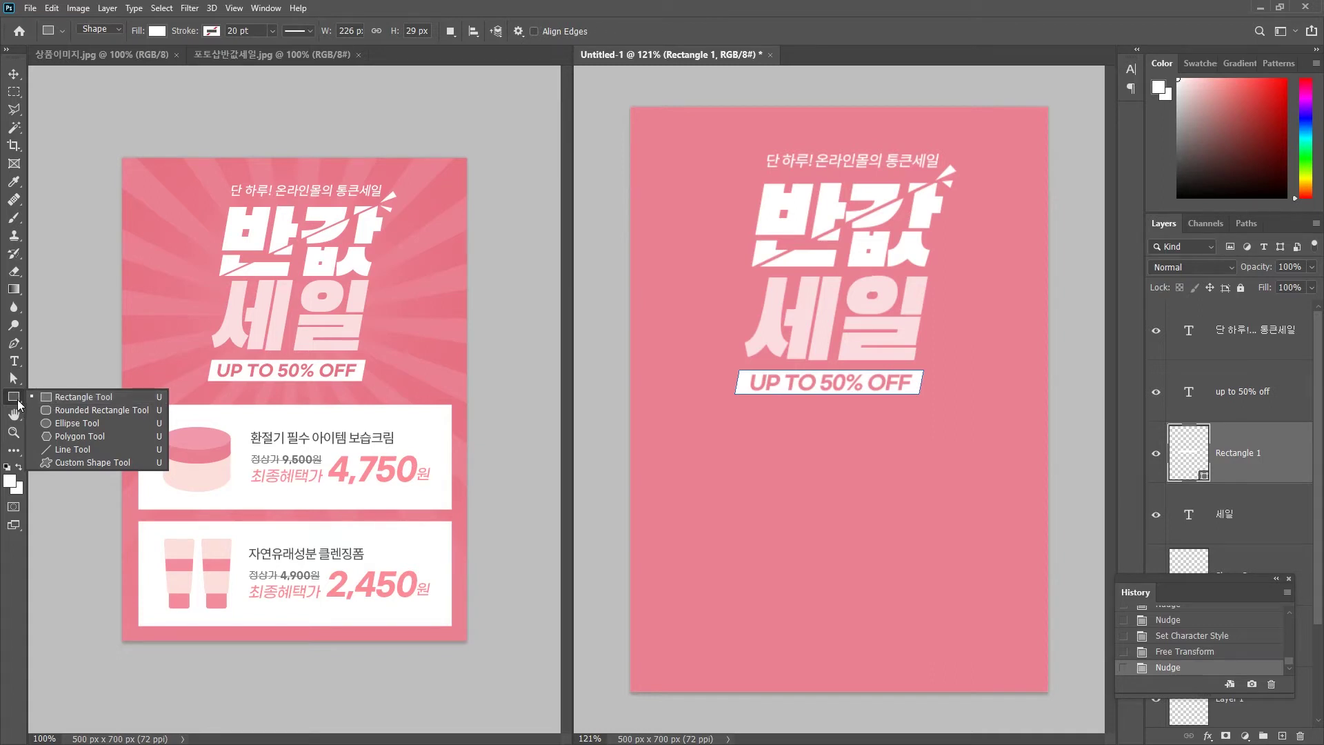
{"action": "left_click", "coordinate": [47, 397]}
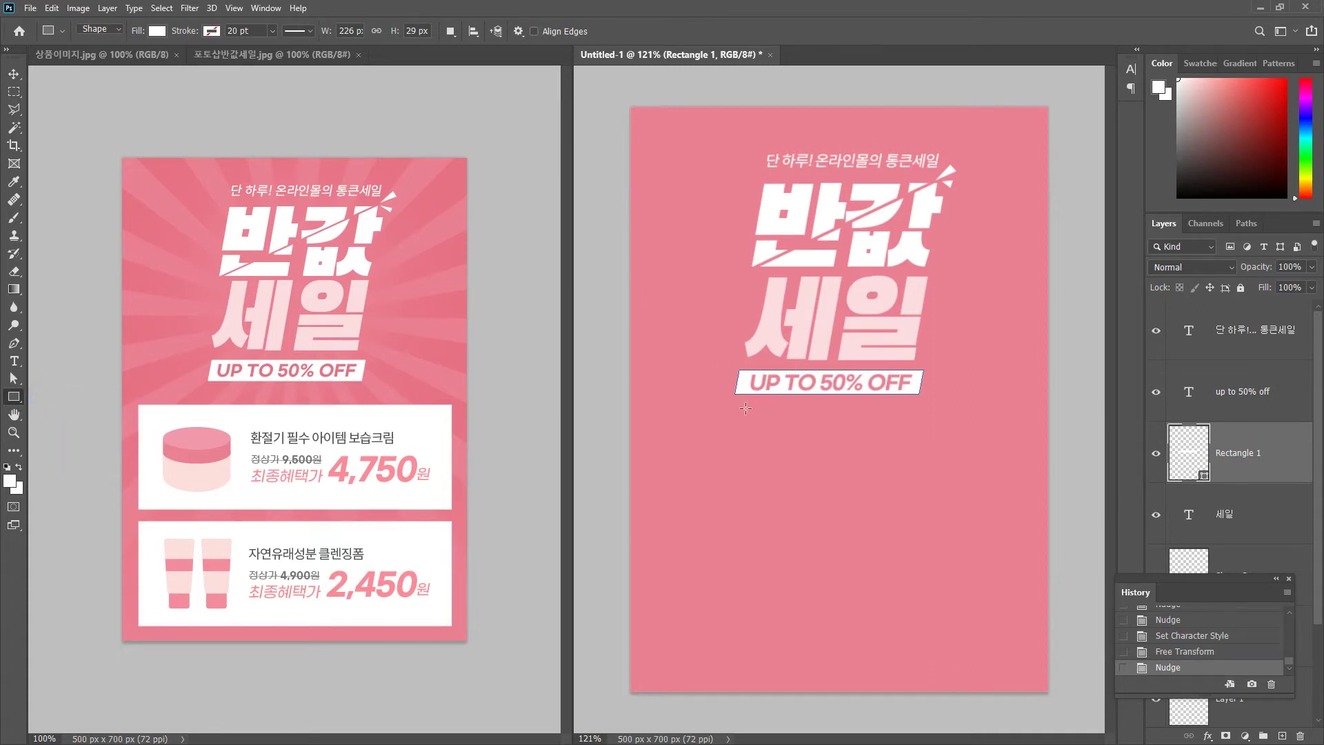
{"action": "left_click", "coordinate": [158, 35]}
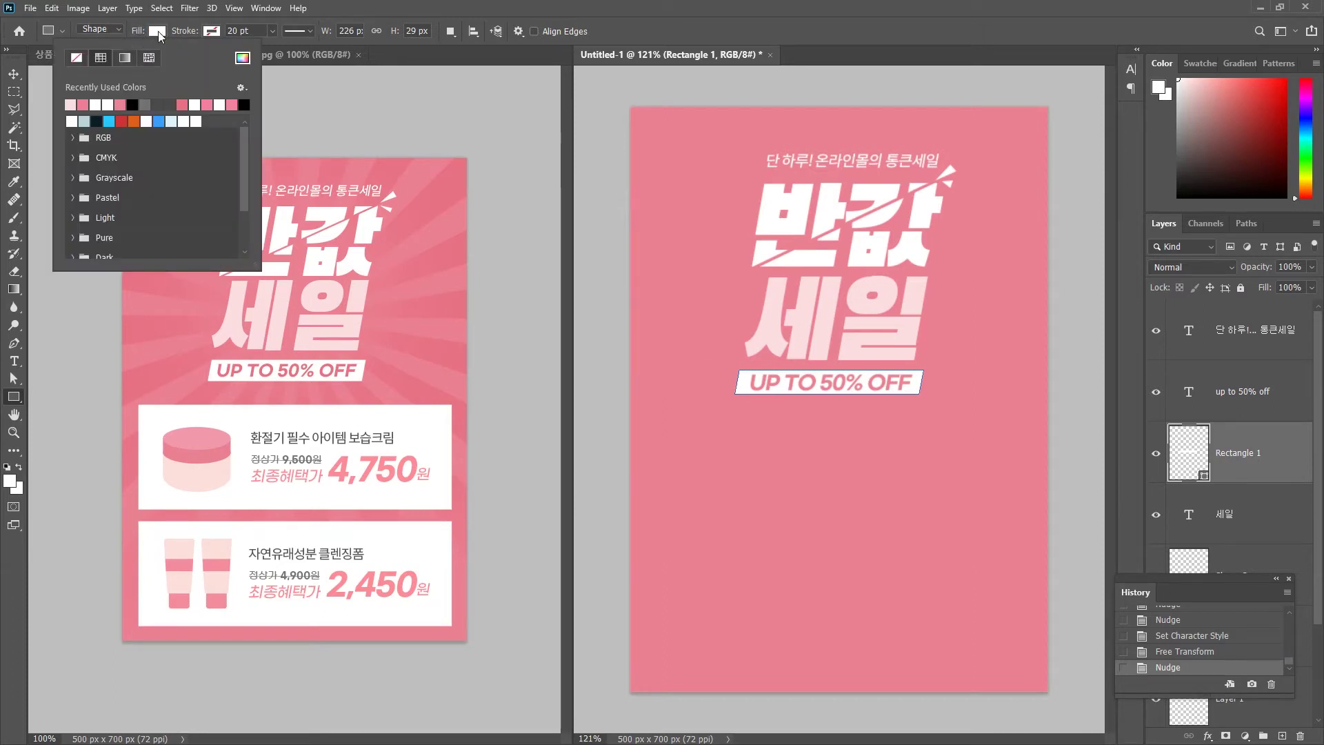
{"action": "left_click", "coordinate": [158, 34]}
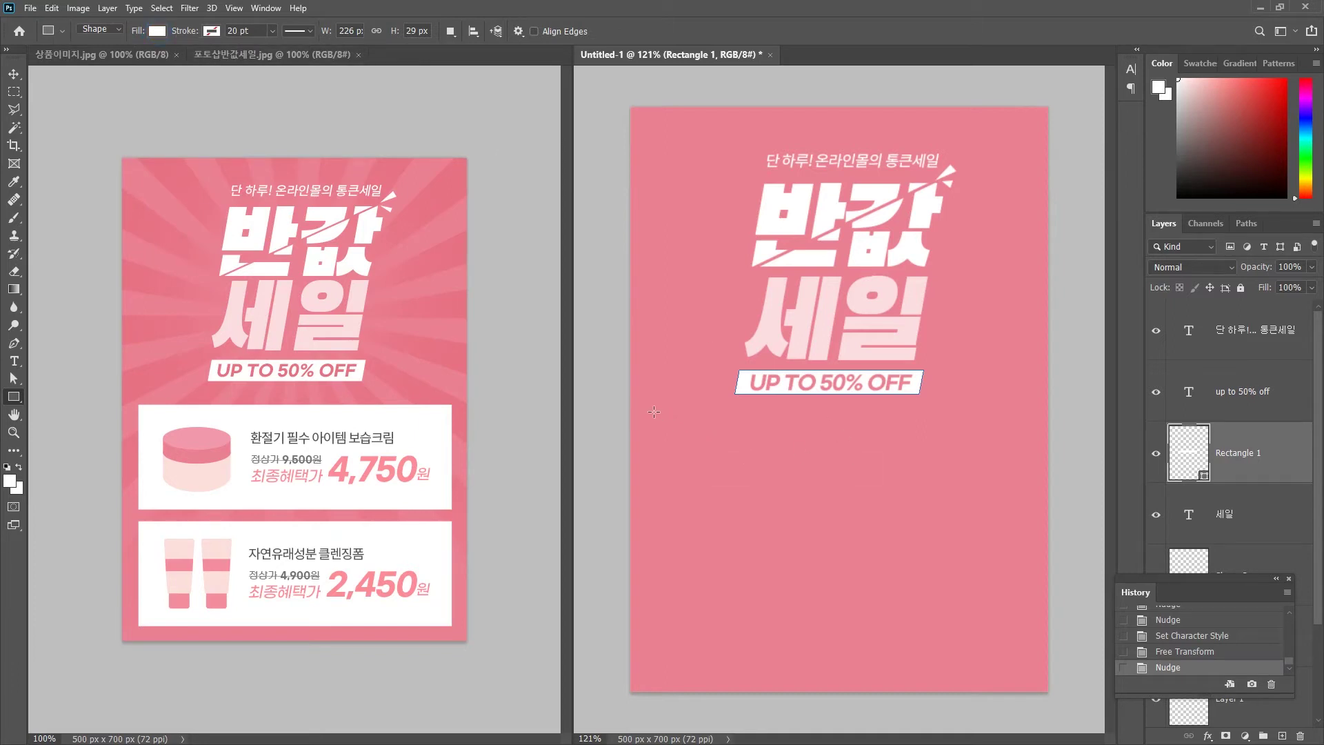
{"action": "left_click_drag", "start_coordinate": [654, 411], "coordinate": [1028, 535]}
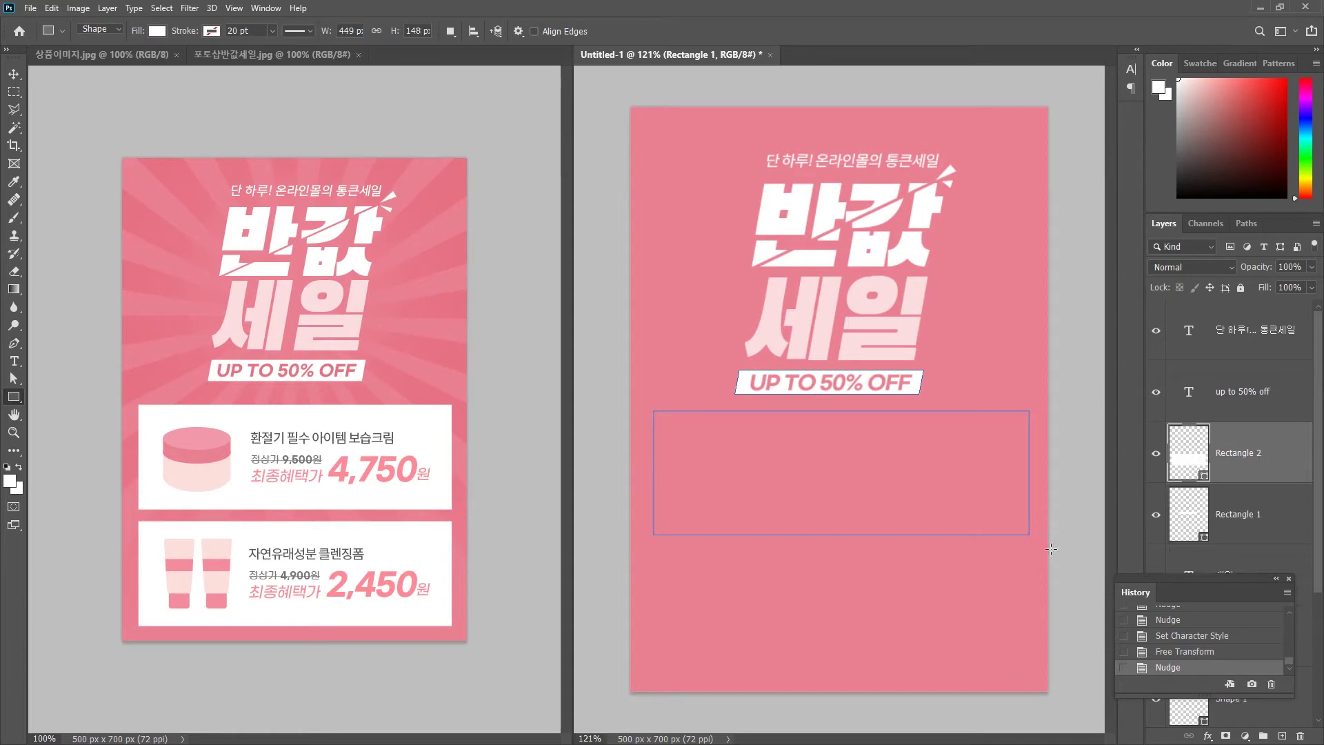
{"action": "left_click", "coordinate": [13, 74]}
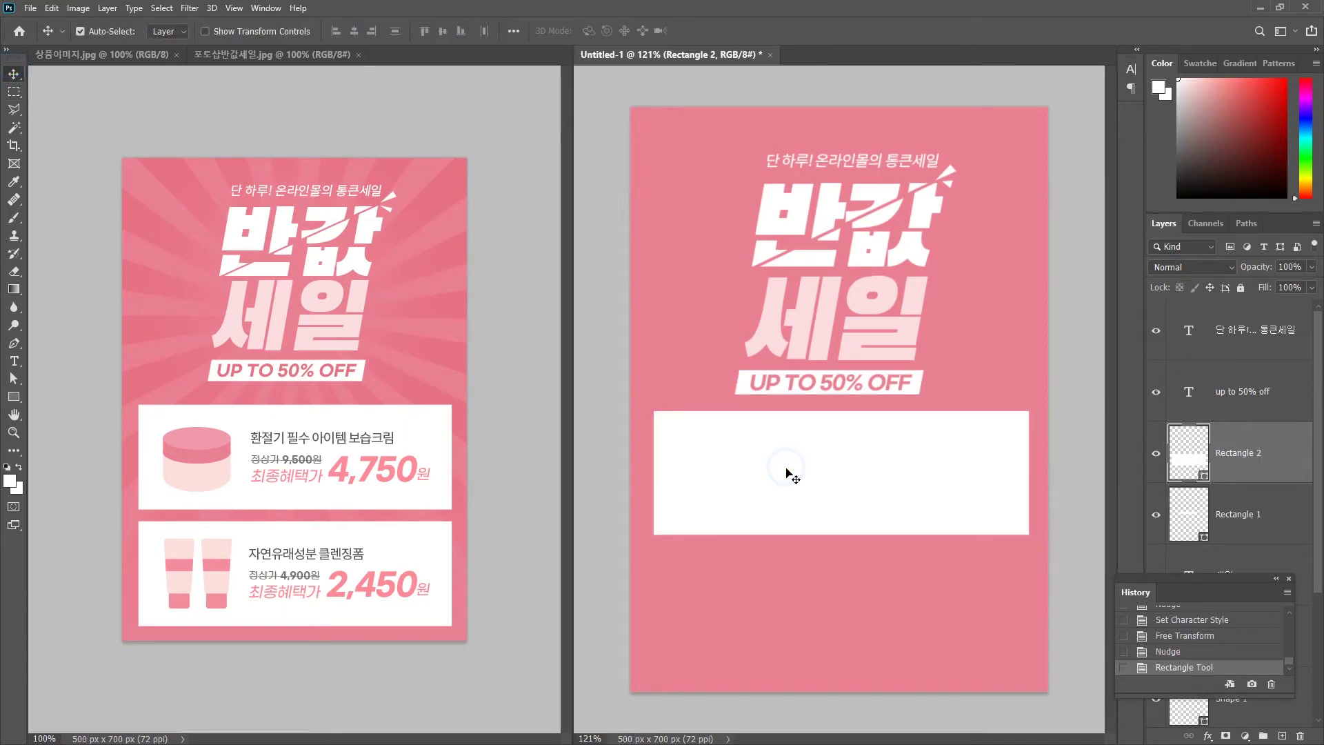
{"action": "left_click_drag", "start_coordinate": [933, 478], "coordinate": [916, 487]}
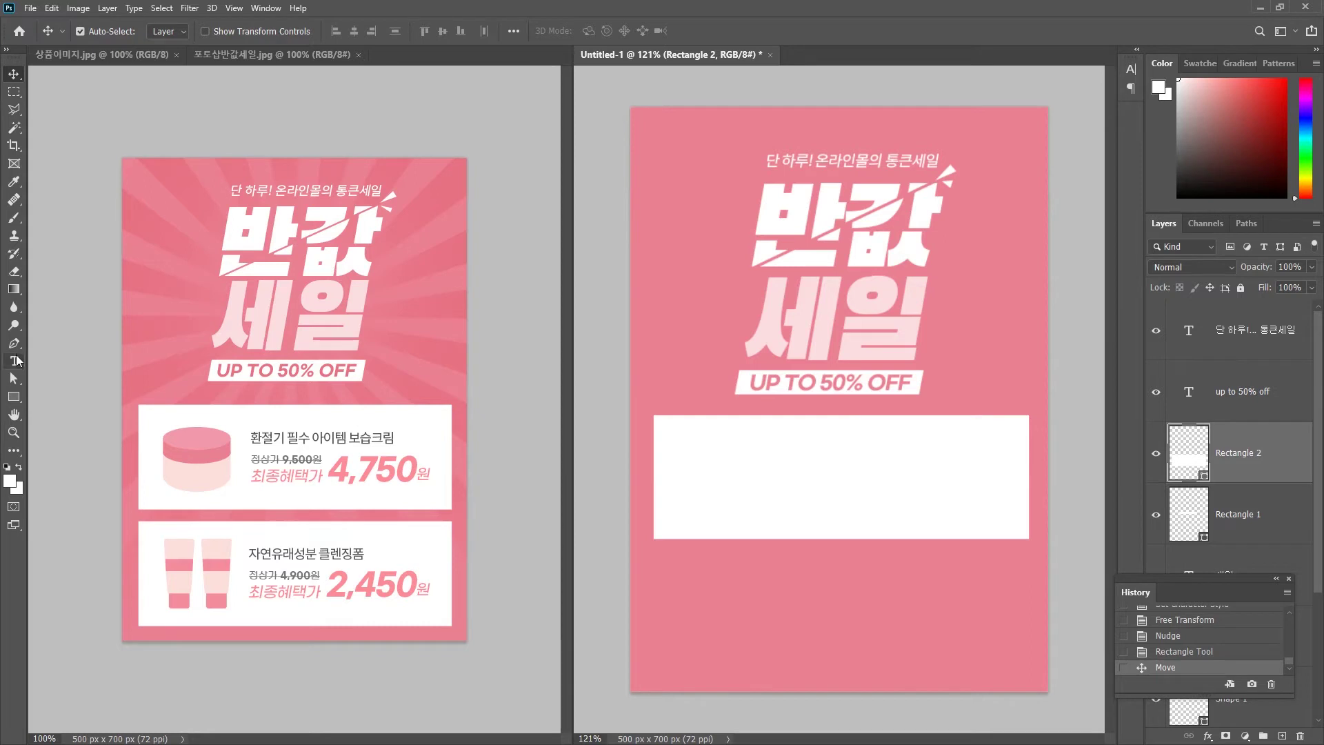
Step: Set the Type tool's text color to black (#000000) and its font to Noto Sans CJK KR Regular
{"action": "left_click", "coordinate": [14, 360]}
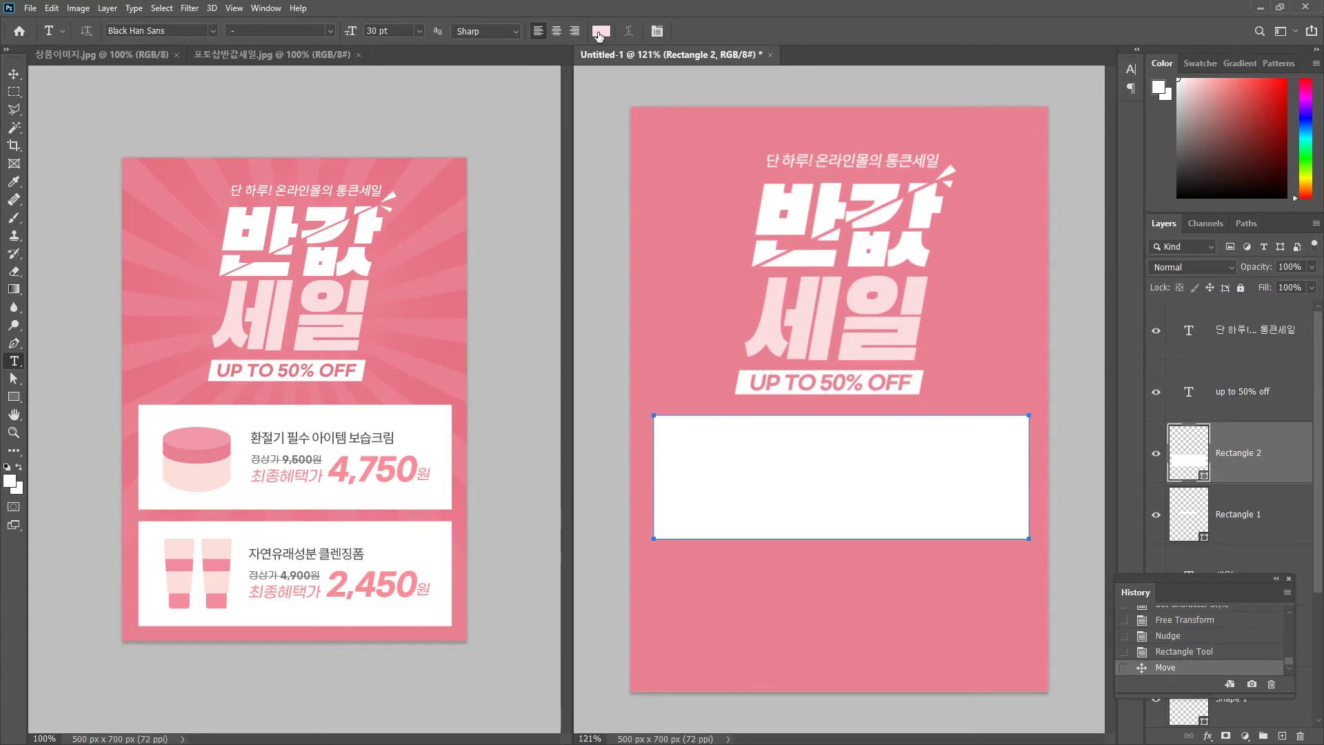
{"action": "left_click", "coordinate": [599, 32]}
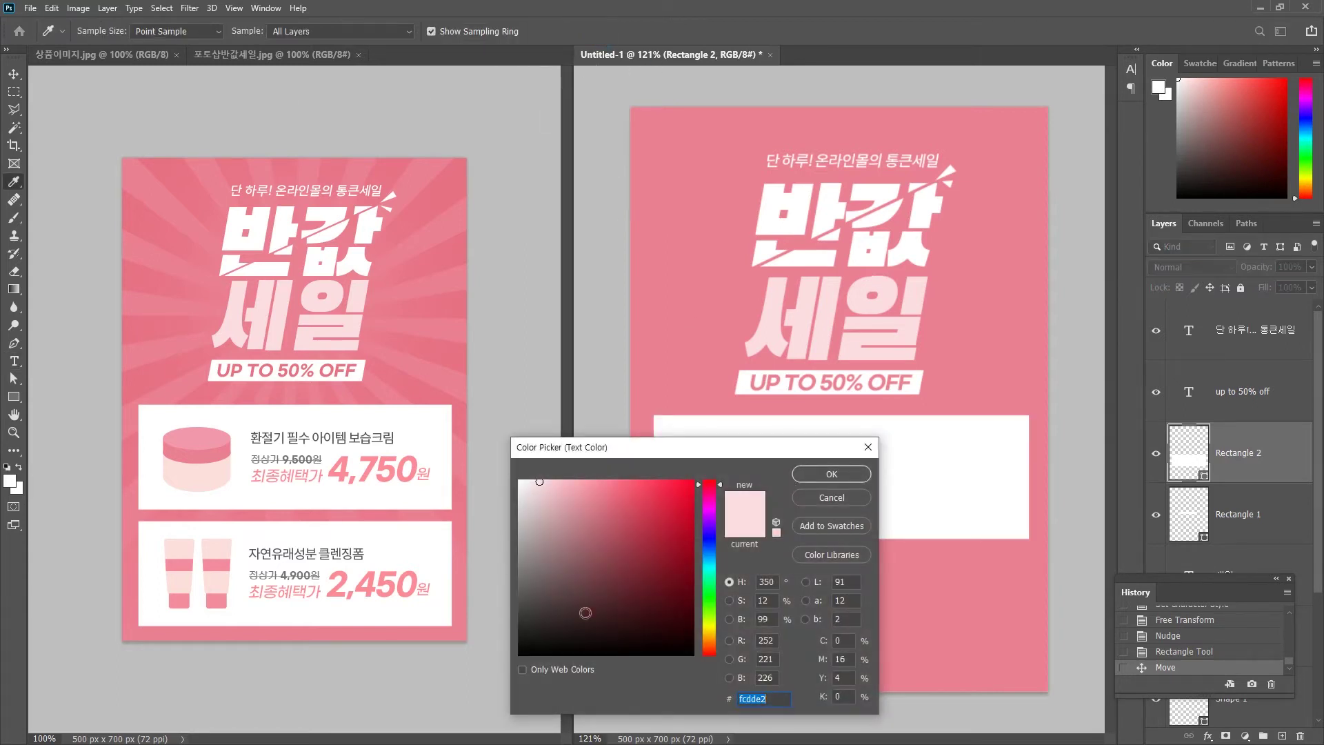
{"action": "left_click_drag", "start_coordinate": [582, 612], "coordinate": [491, 658]}
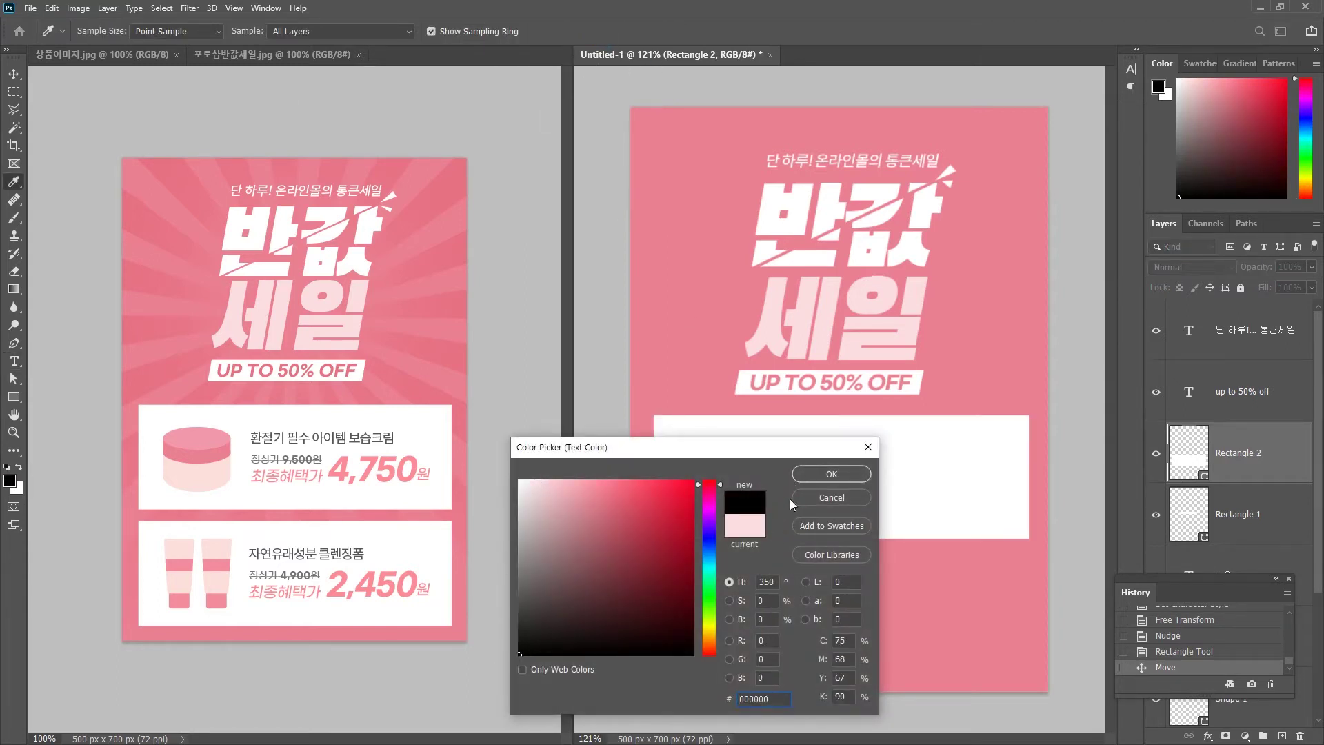
{"action": "left_click", "coordinate": [832, 474]}
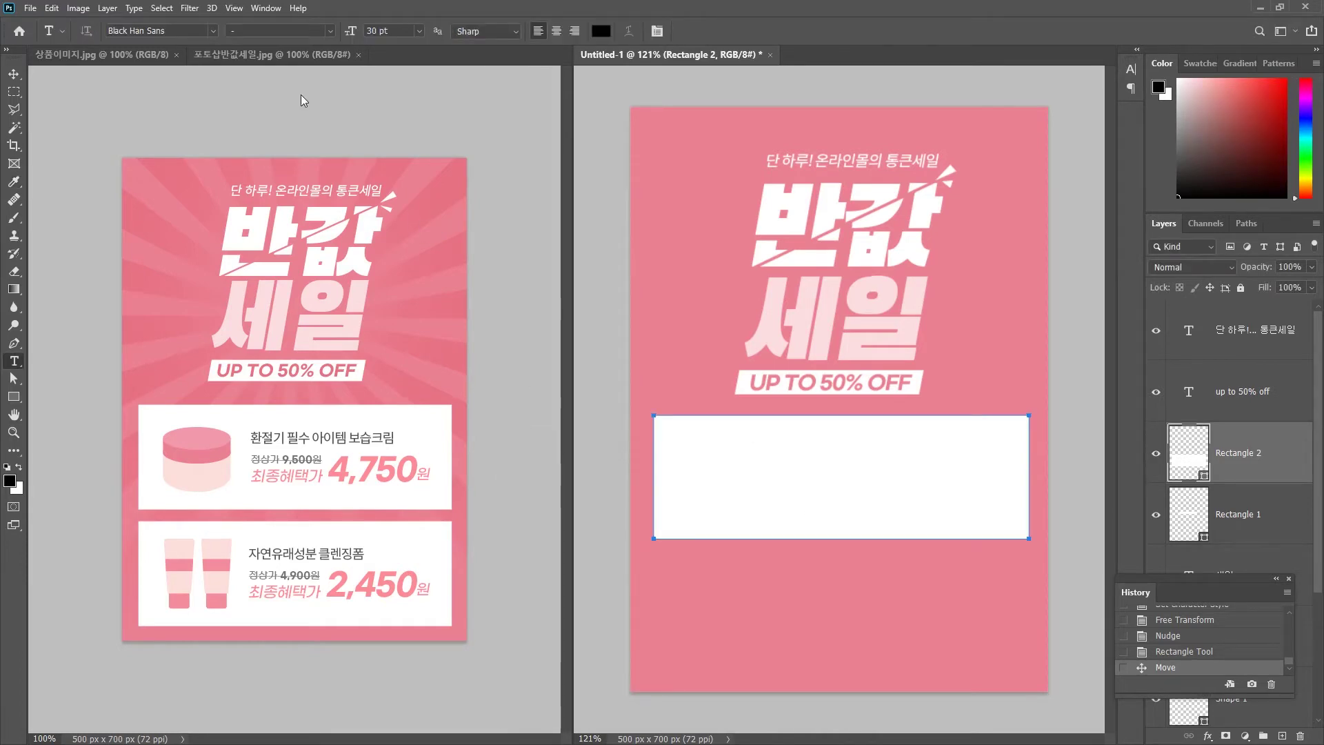
{"action": "left_click", "coordinate": [213, 31]}
{"action": "left_click", "coordinate": [200, 74]}
Step: Add the product name "환절기 필수 아이템 보습크림" as a new text line below the white box
{"action": "left_click", "coordinate": [748, 596]}
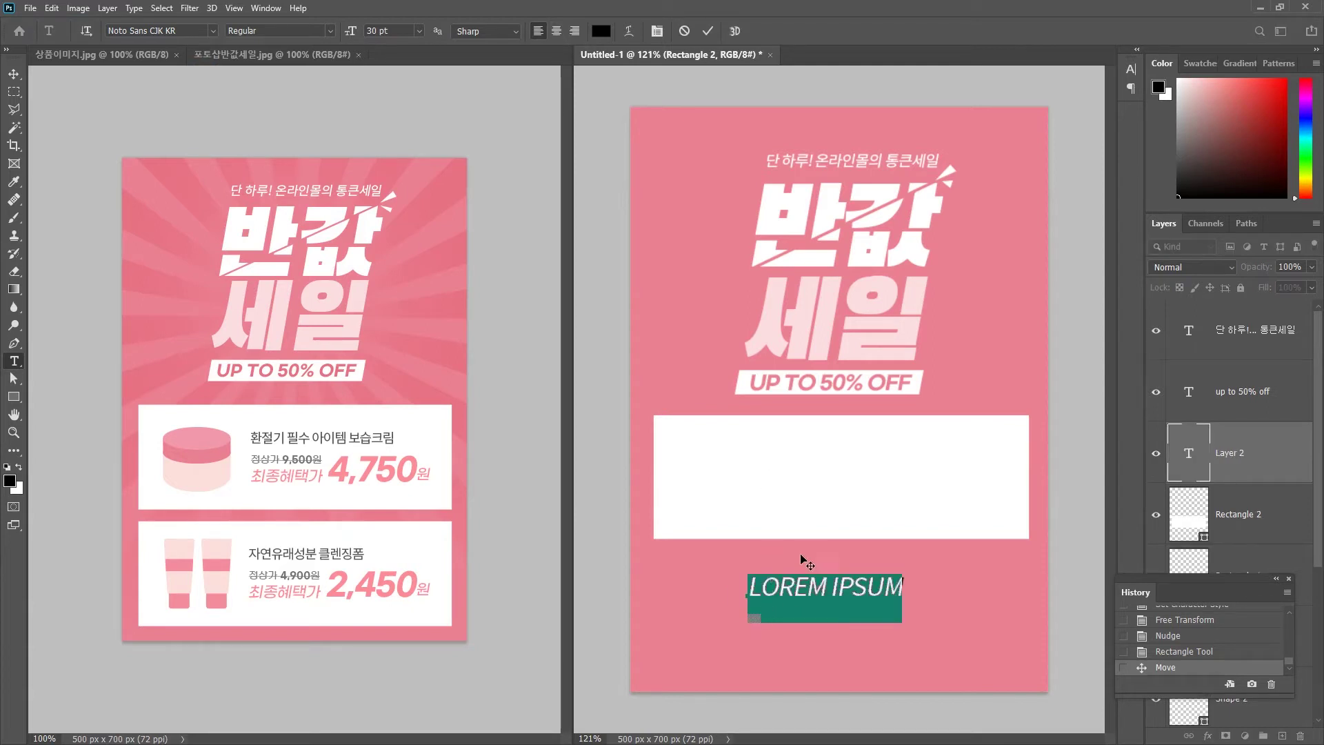
{"action": "type", "text": "ㅎ"}
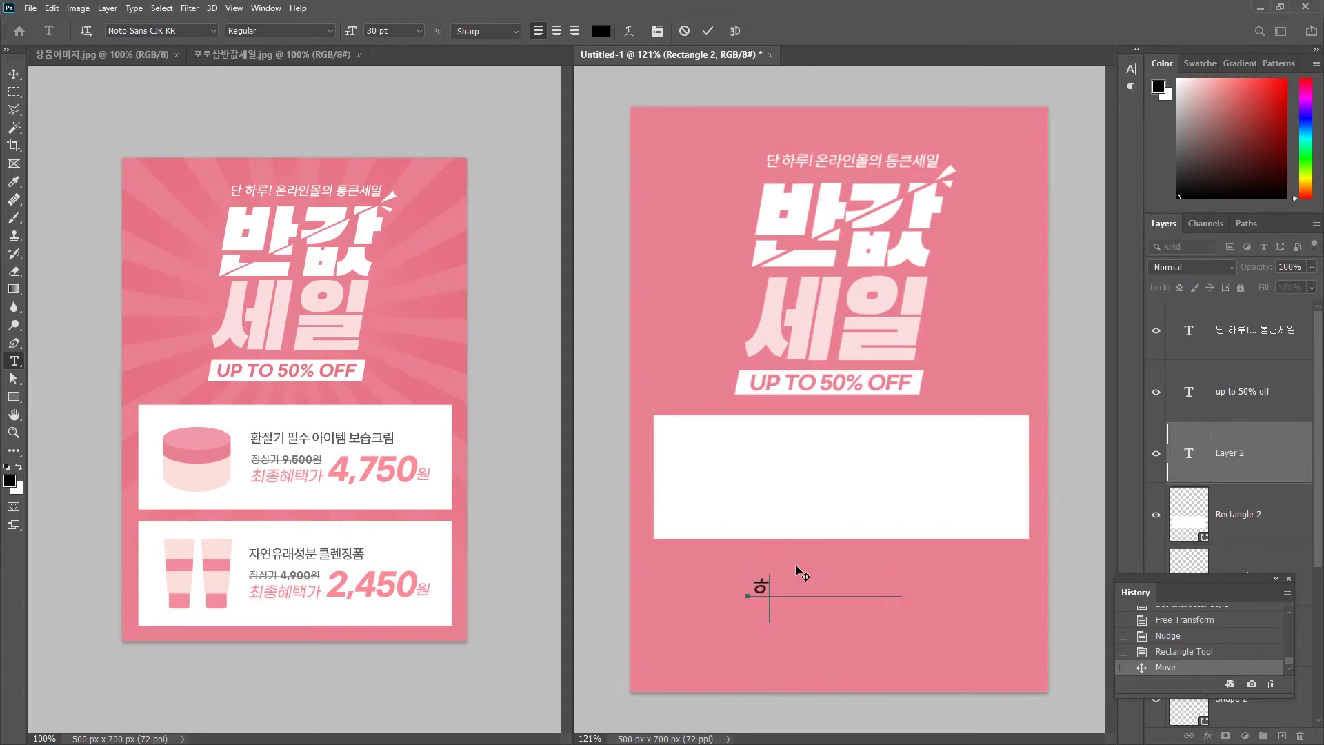
{"action": "type", "text": "ㅘㄴ절기 필수앙"}
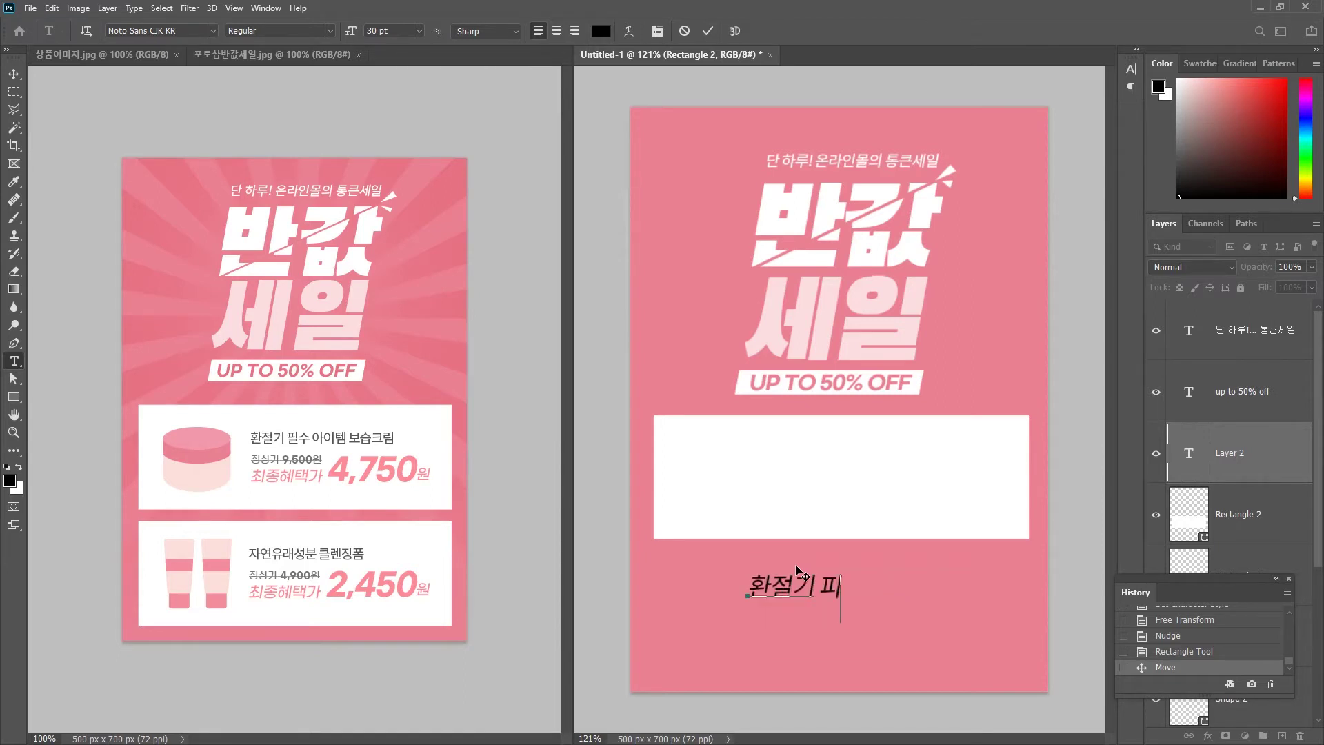
{"action": "type", "text": "이템"}
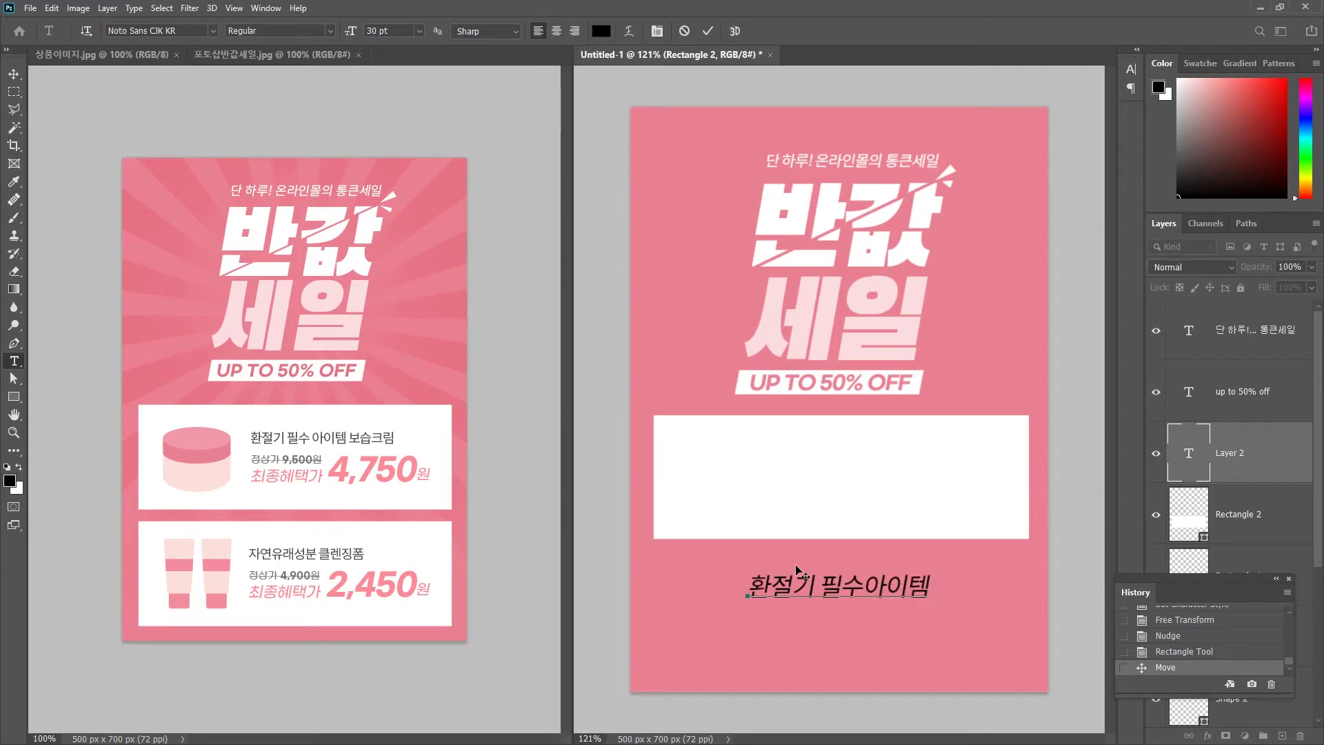
{"action": "type", "text": " 보습클ㅣㅁ"}
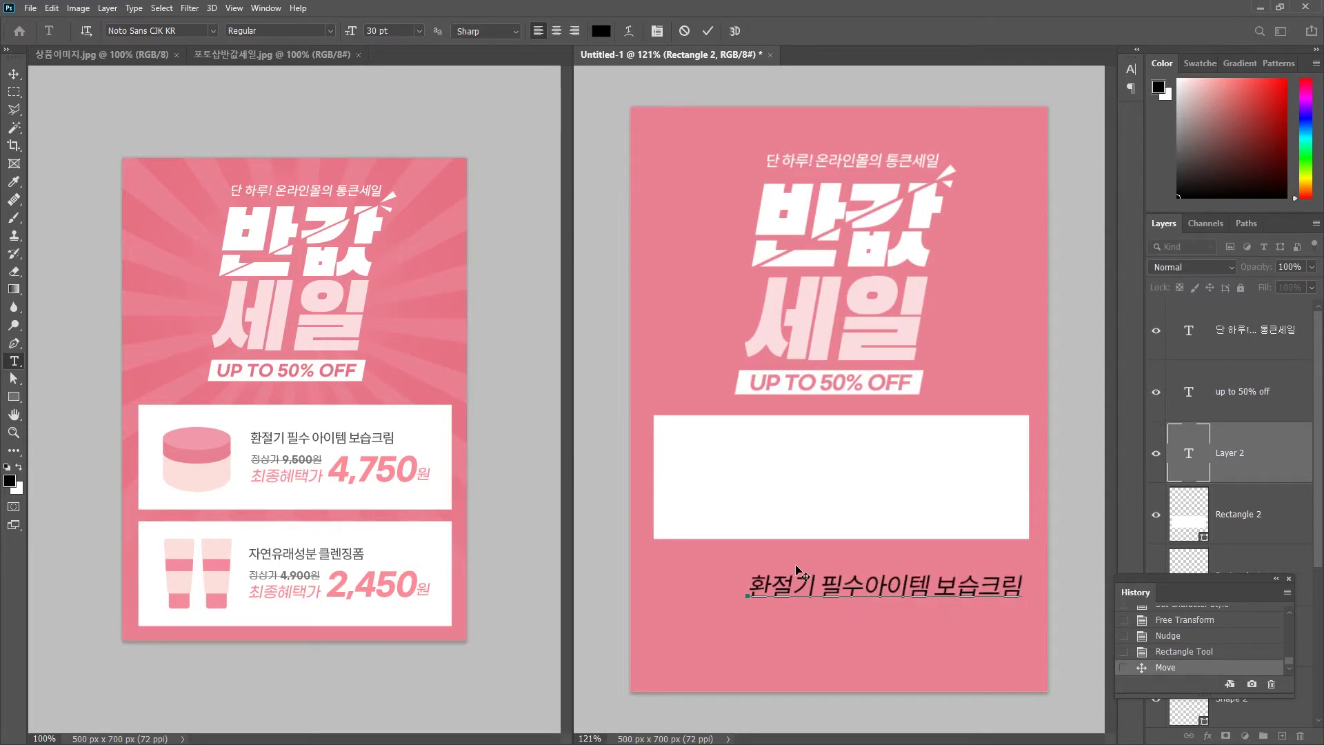
{"action": "left_click", "coordinate": [865, 585]}
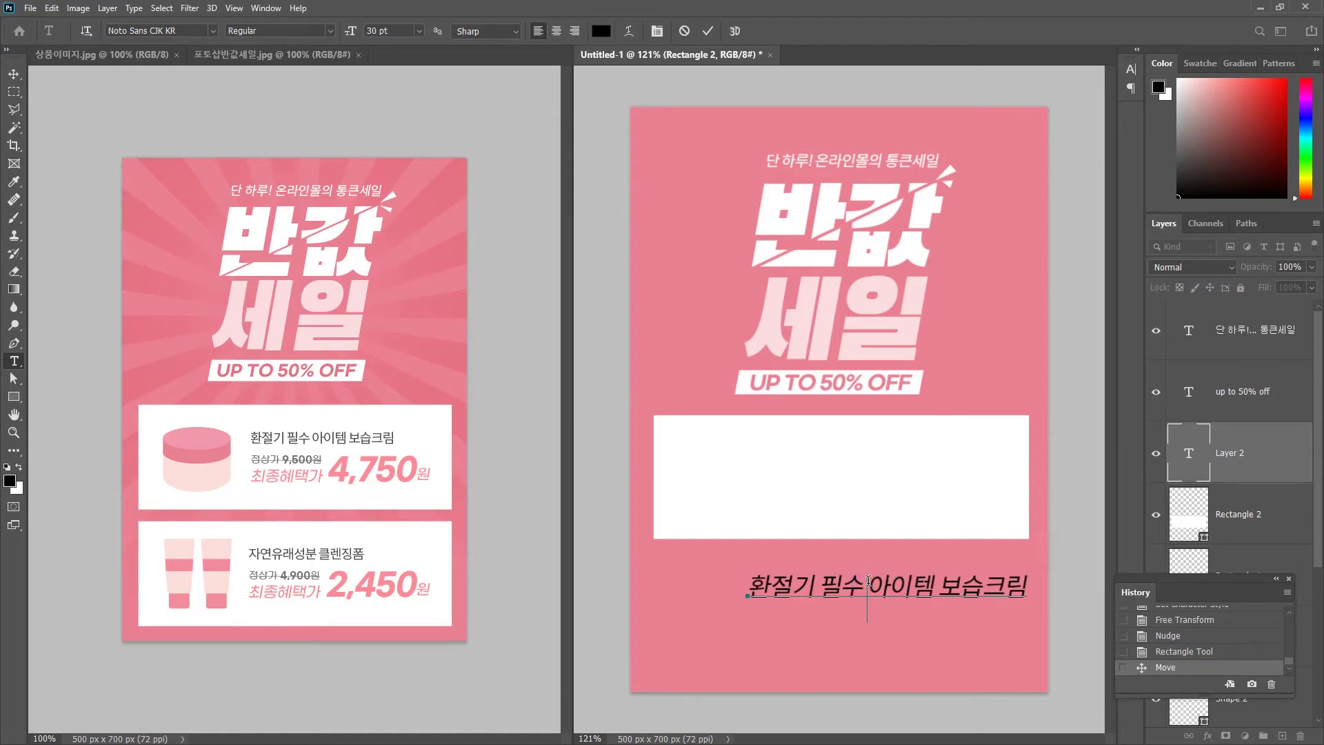
Step: Turn off Faux Italic for the entire product name text
{"action": "key", "text": "ctrl+a"}
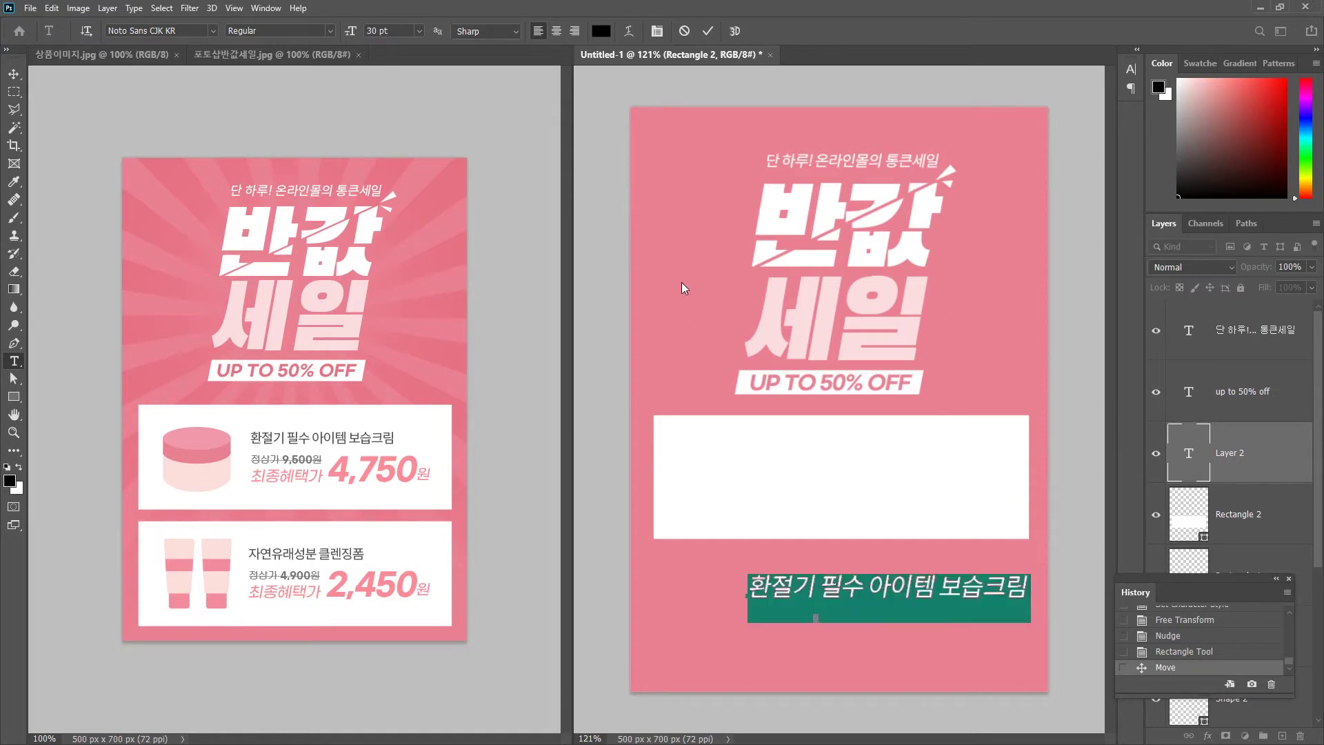
{"action": "left_click", "coordinate": [657, 31]}
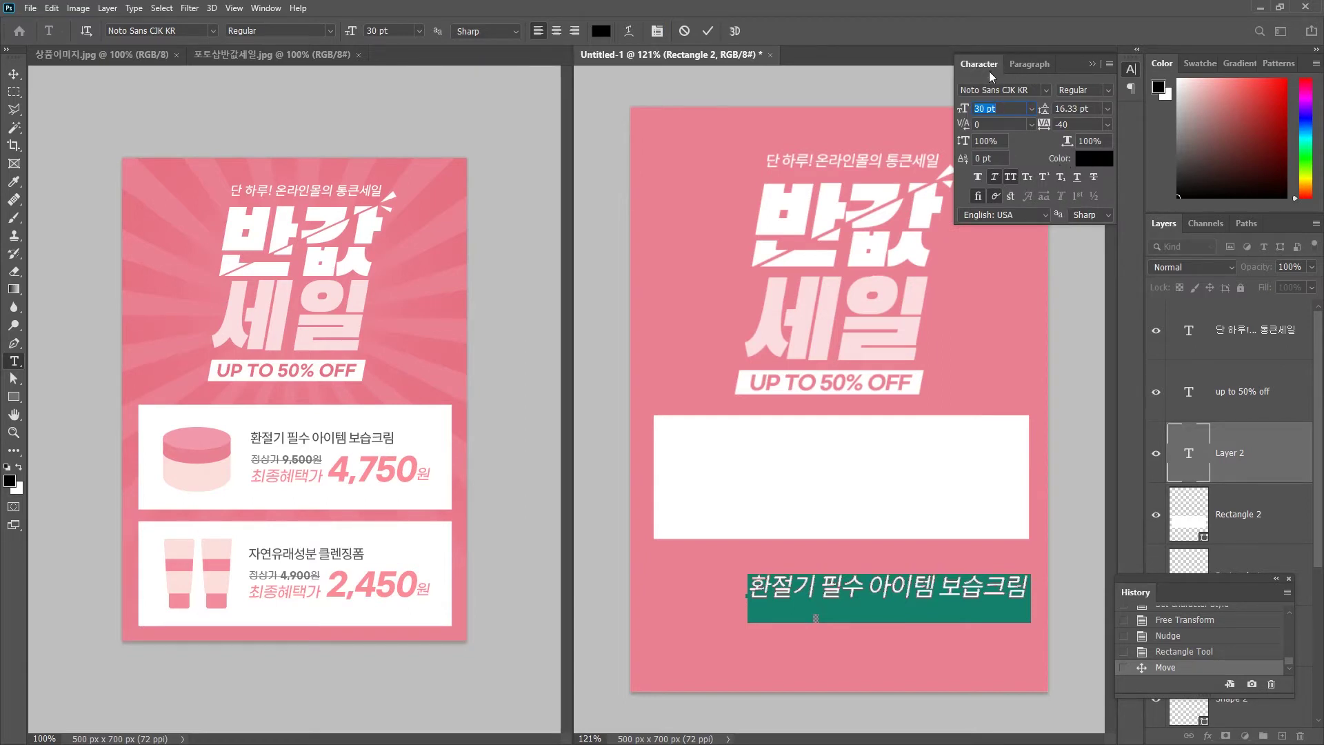
{"action": "left_click", "coordinate": [995, 177]}
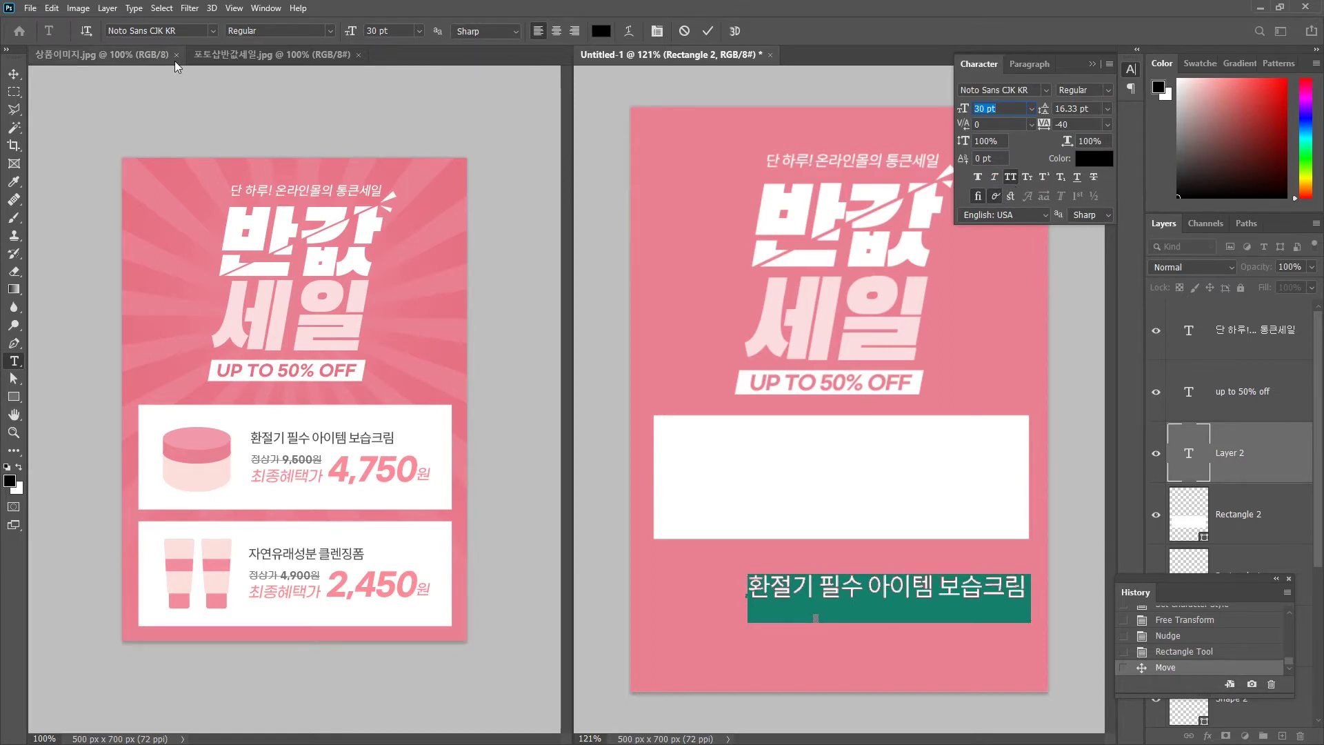
Step: Move the product name into the upper part of the white box and scale it down to about 17.84 pt
{"action": "left_click", "coordinate": [13, 74]}
{"action": "left_click_drag", "start_coordinate": [875, 594], "coordinate": [864, 432]}
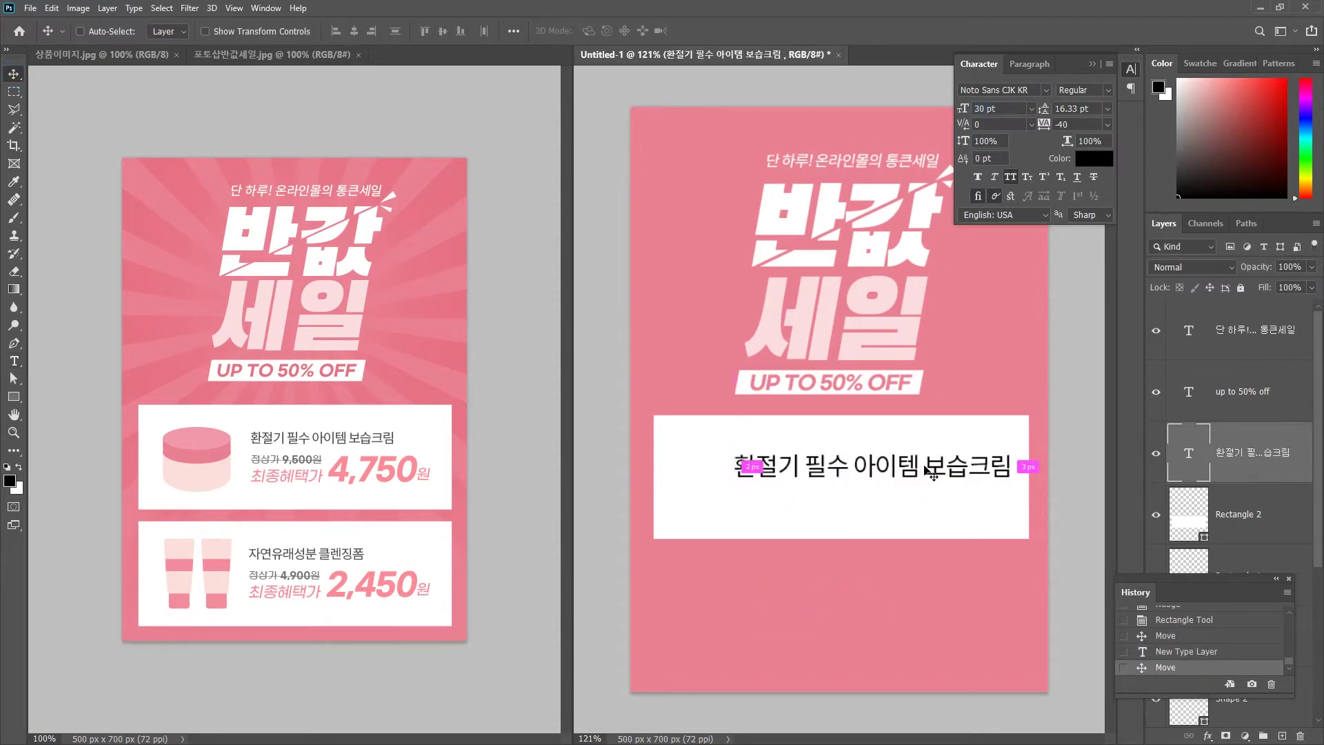
{"action": "key", "text": "ctrl+t"}
{"action": "left_click_drag", "start_coordinate": [1024, 454], "coordinate": [855, 484]}
{"action": "key", "text": "Return"}
Step: Duplicate the product name just below itself and replace the copy's text with "정상가 9,500원"
{"action": "key", "text": "t"}
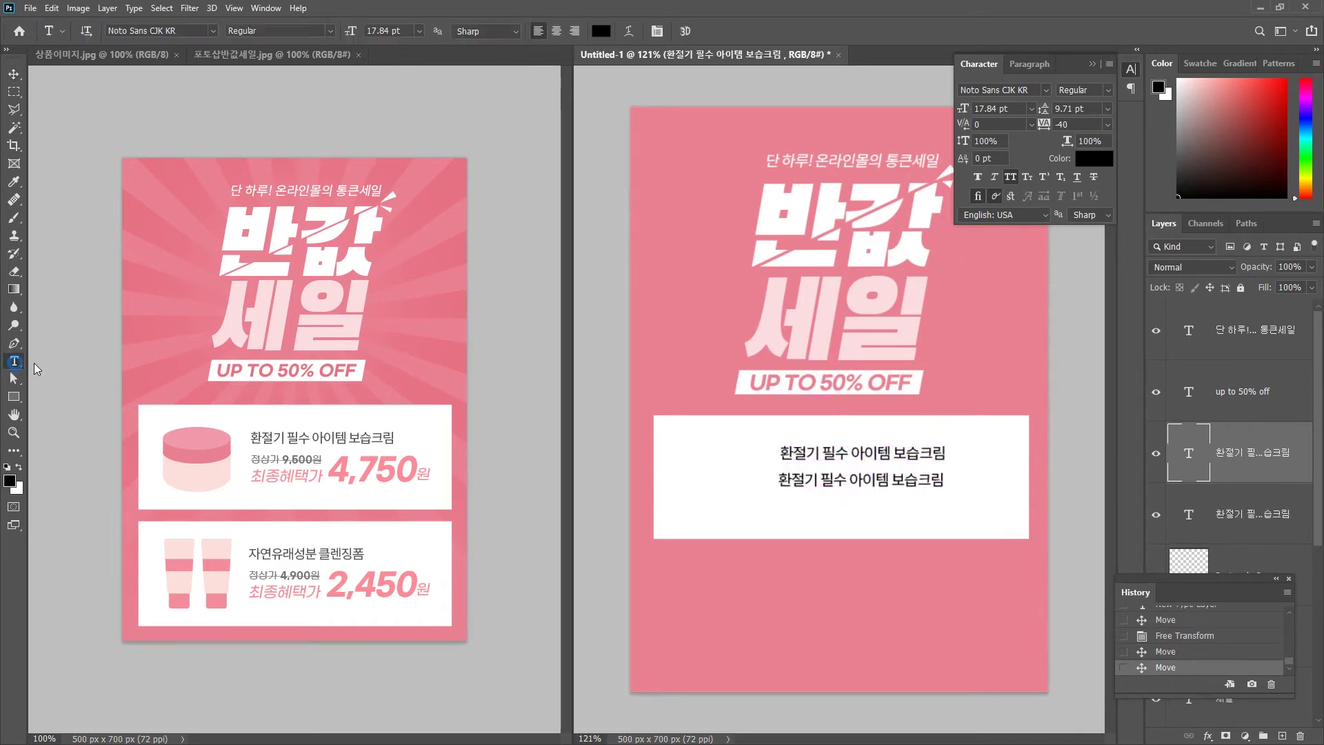
{"action": "key", "text": "ctrl+a"}
{"action": "type", "text": "제"}
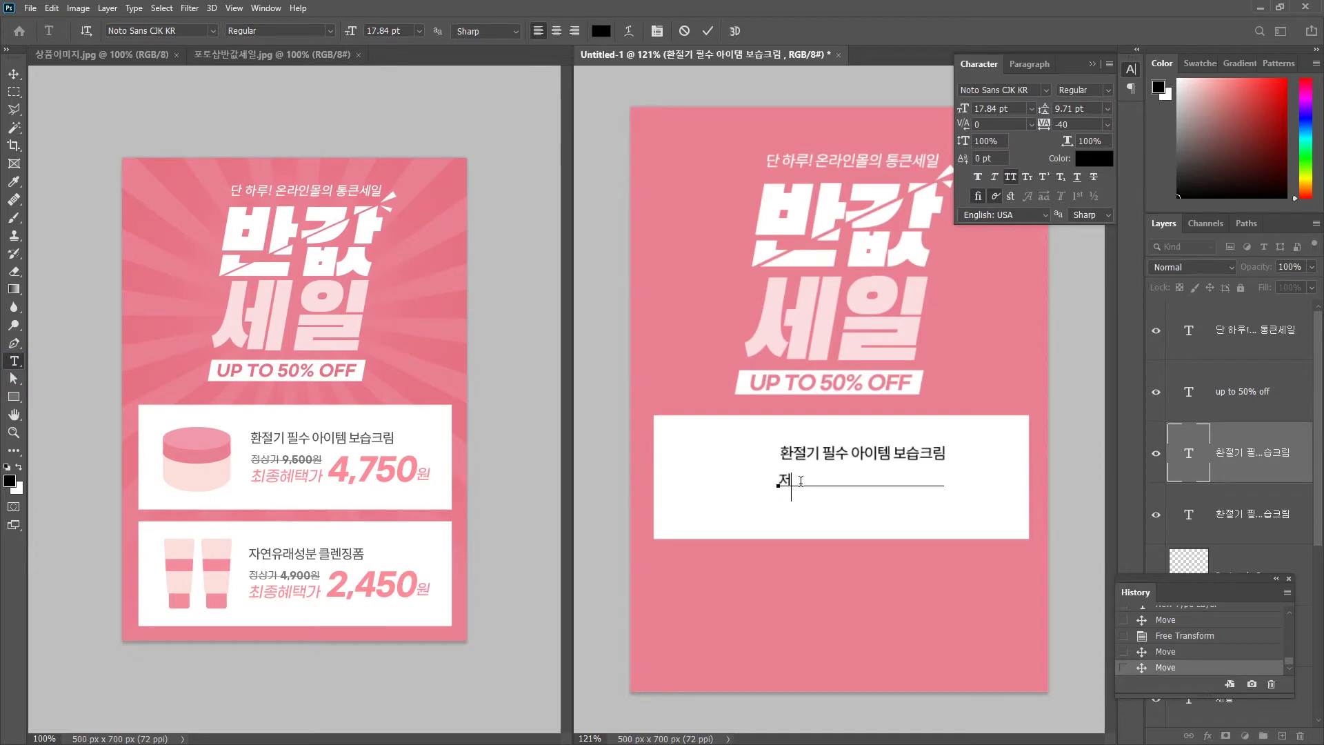
{"action": "type", "text": "상가 9,500원"}
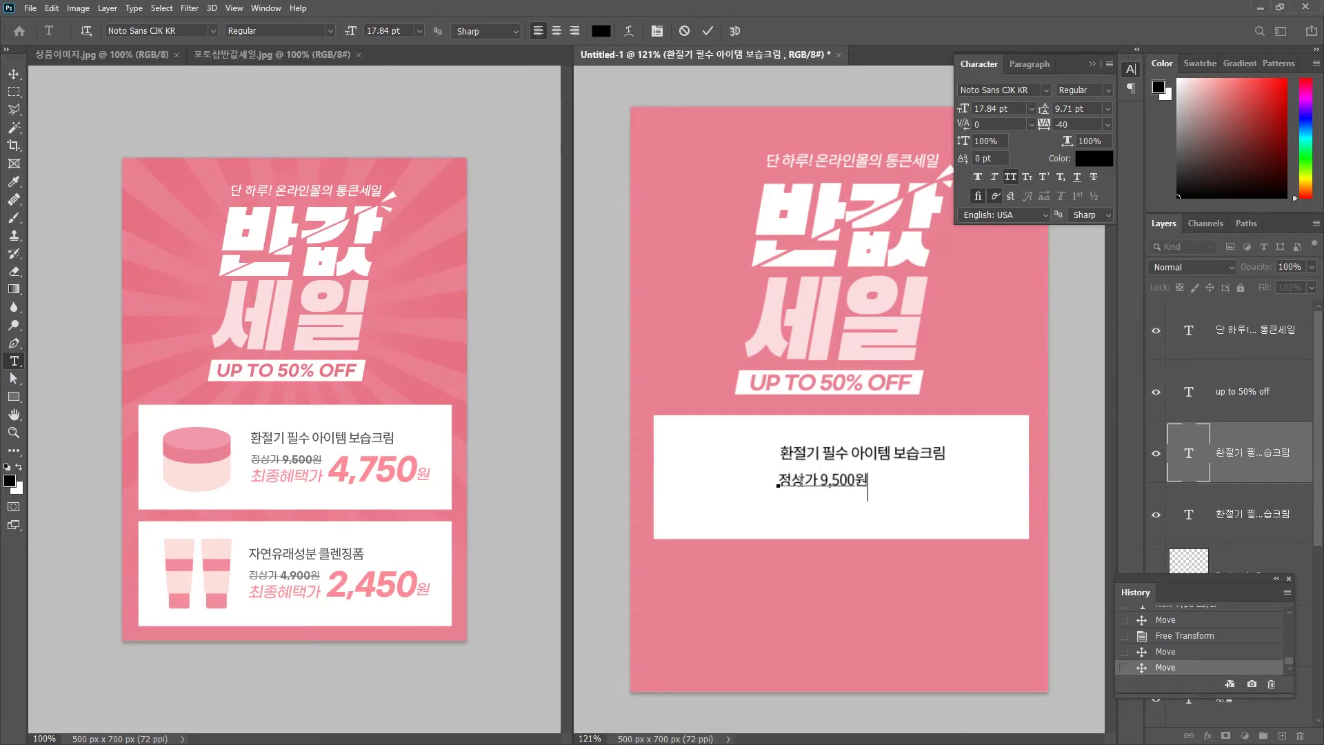
Step: Duplicate the "정상가 9,500원" line just below itself and replace the copy's text with "최종혜택가"
{"action": "key", "text": "ctrl+Return"}
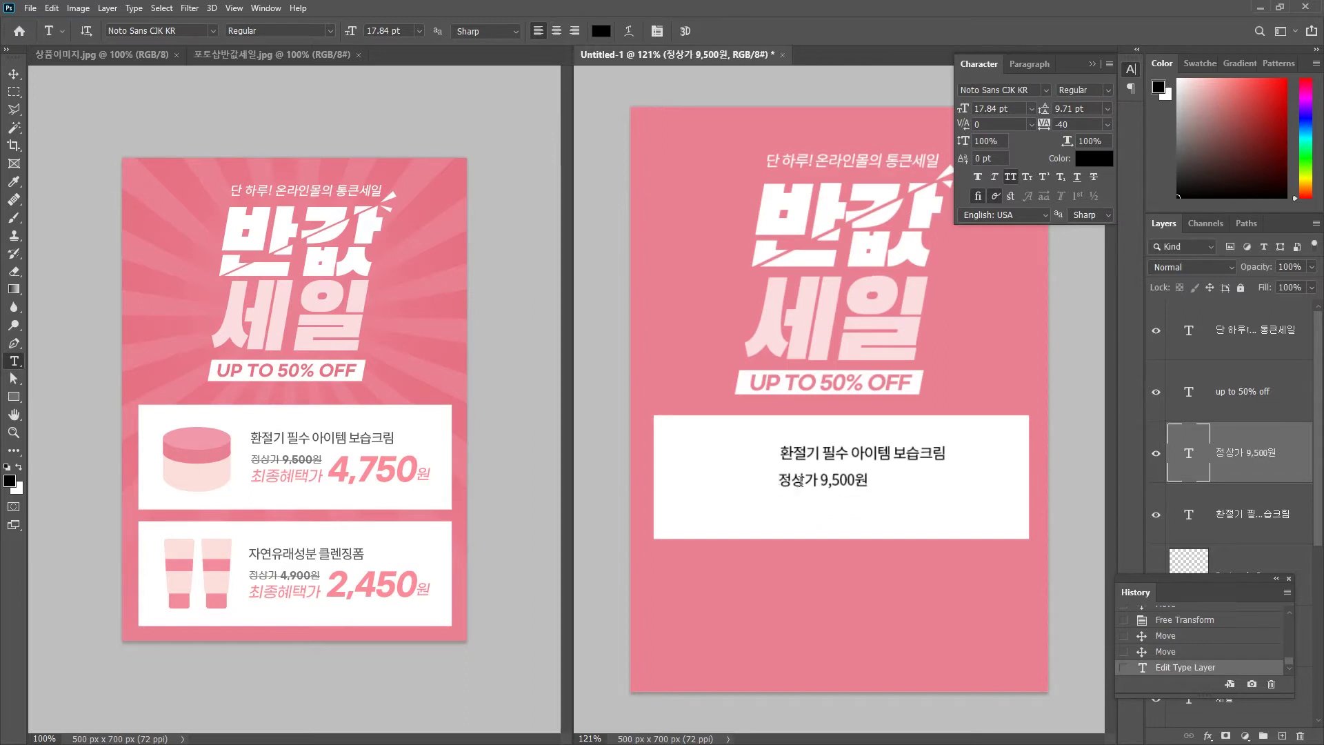
{"action": "key", "text": "v"}
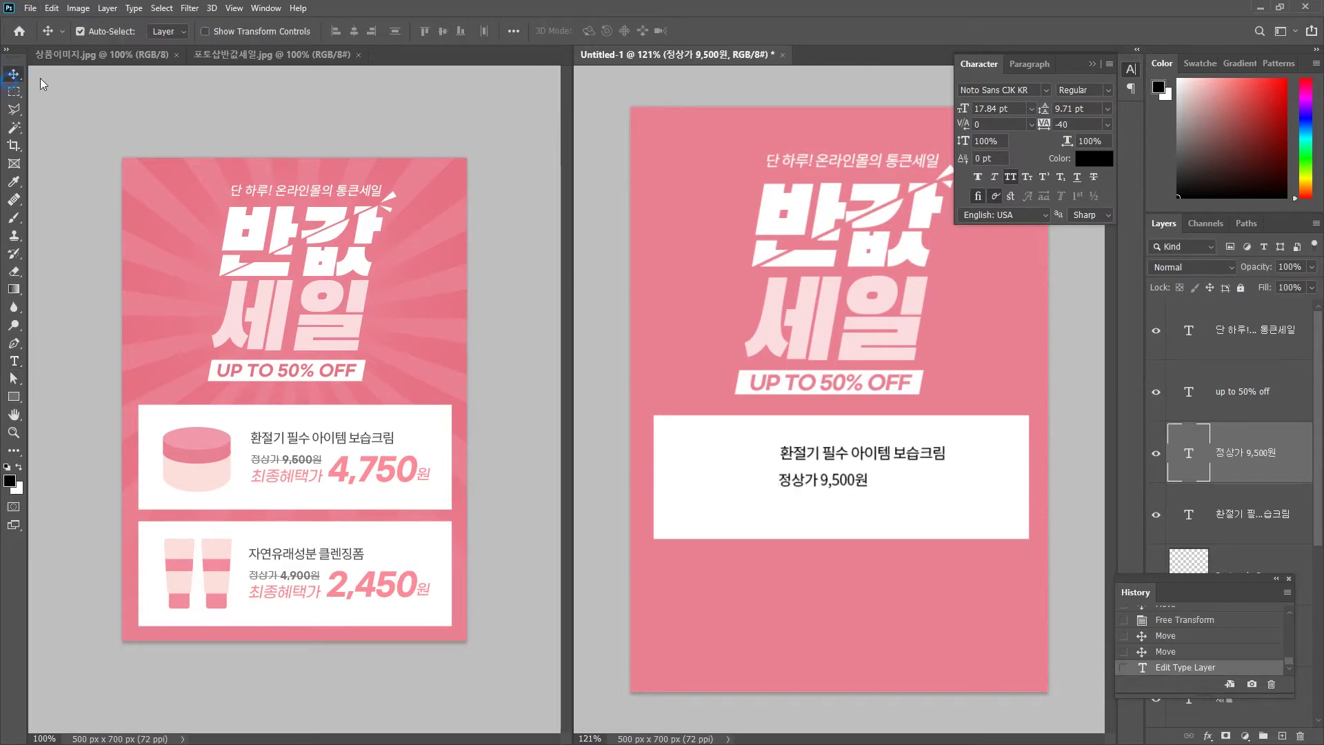
{"action": "left_click_drag", "start_coordinate": [819, 490], "coordinate": [816, 515]}
{"action": "left_click", "coordinate": [14, 361]}
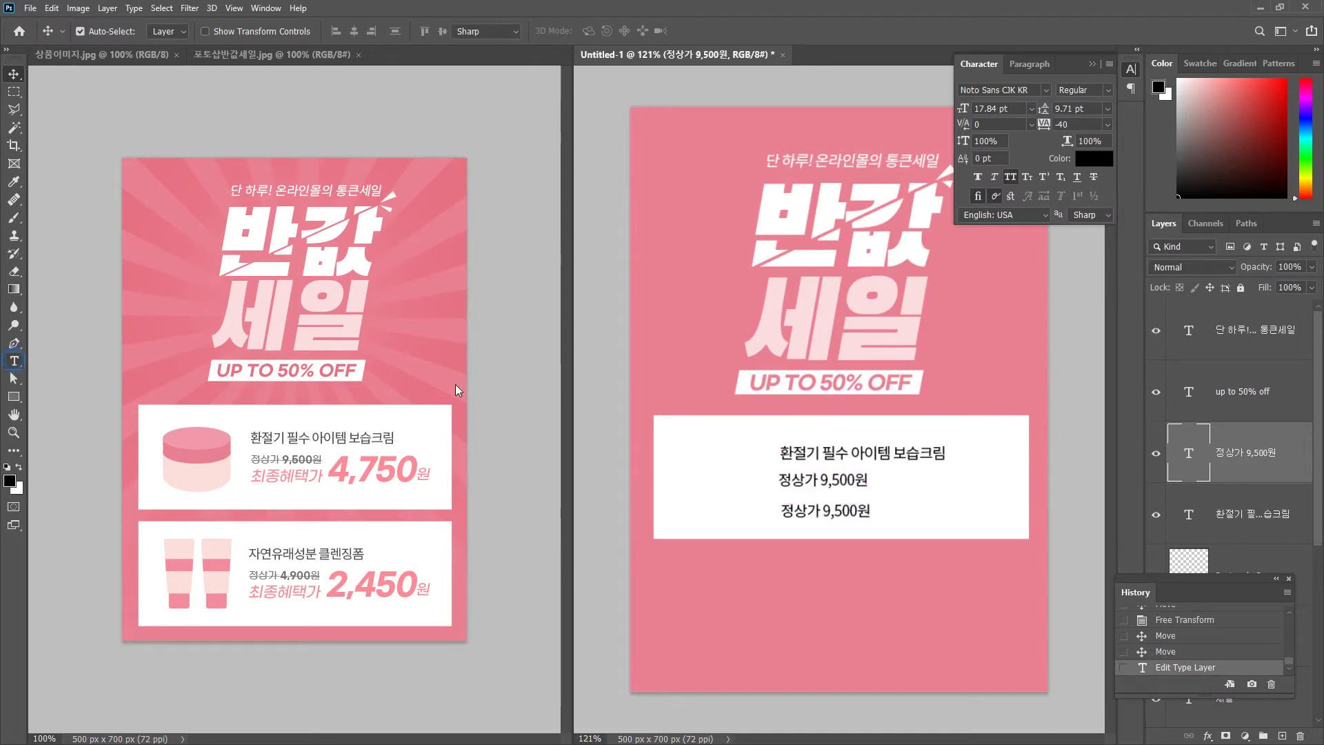
{"action": "triple_click", "coordinate": [839, 509]}
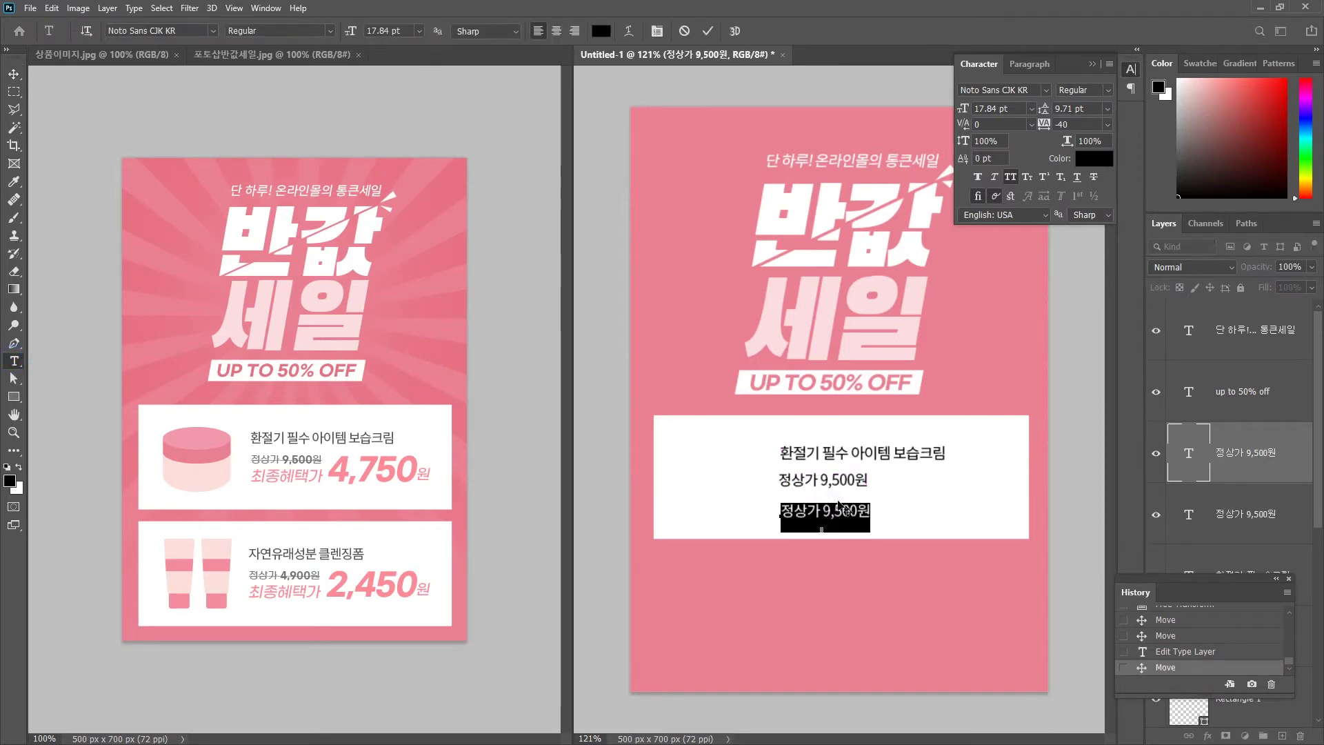
{"action": "type", "text": "최"}
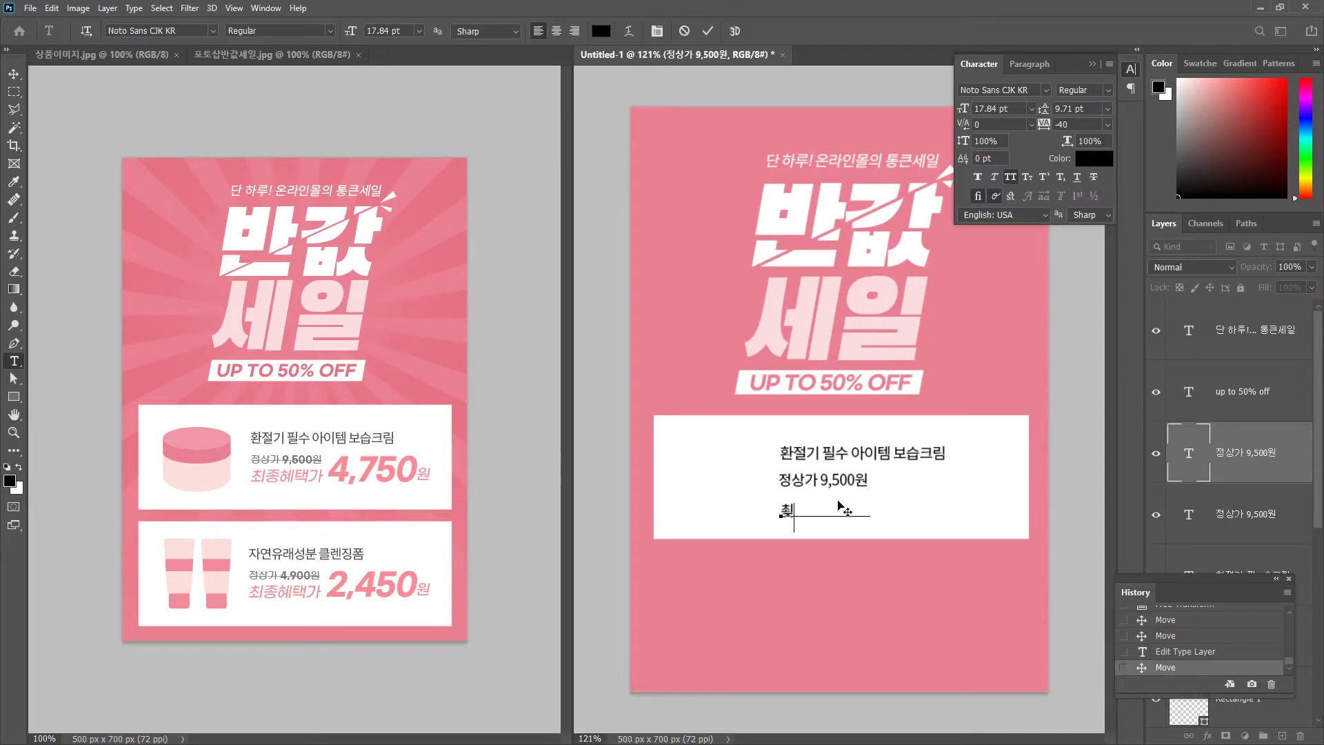
{"action": "type", "text": "종혜택가"}
{"action": "key", "text": "ctrl+Return"}
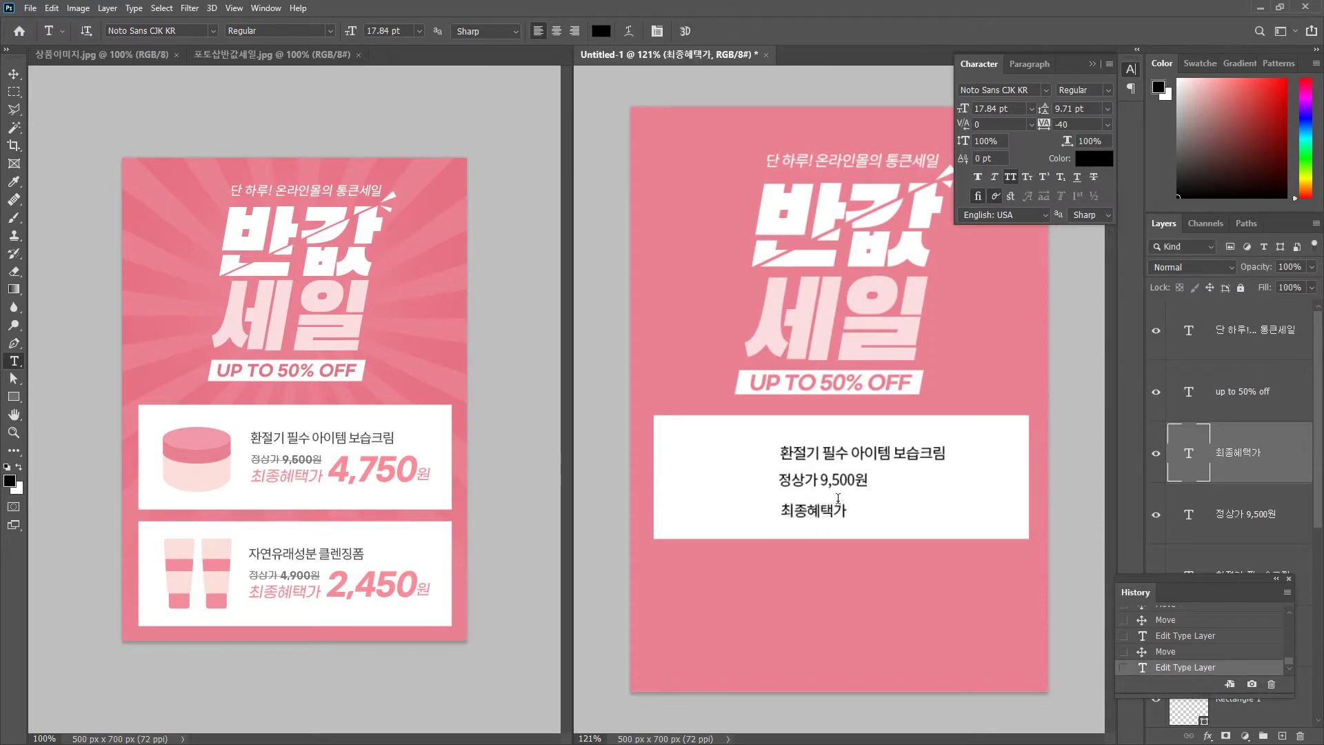
Step: Duplicate the "최종혜택가" line to its right and replace the copy's text with "4,750원"
{"action": "left_click", "coordinate": [16, 76]}
{"action": "left_click_drag", "start_coordinate": [823, 511], "coordinate": [931, 496]}
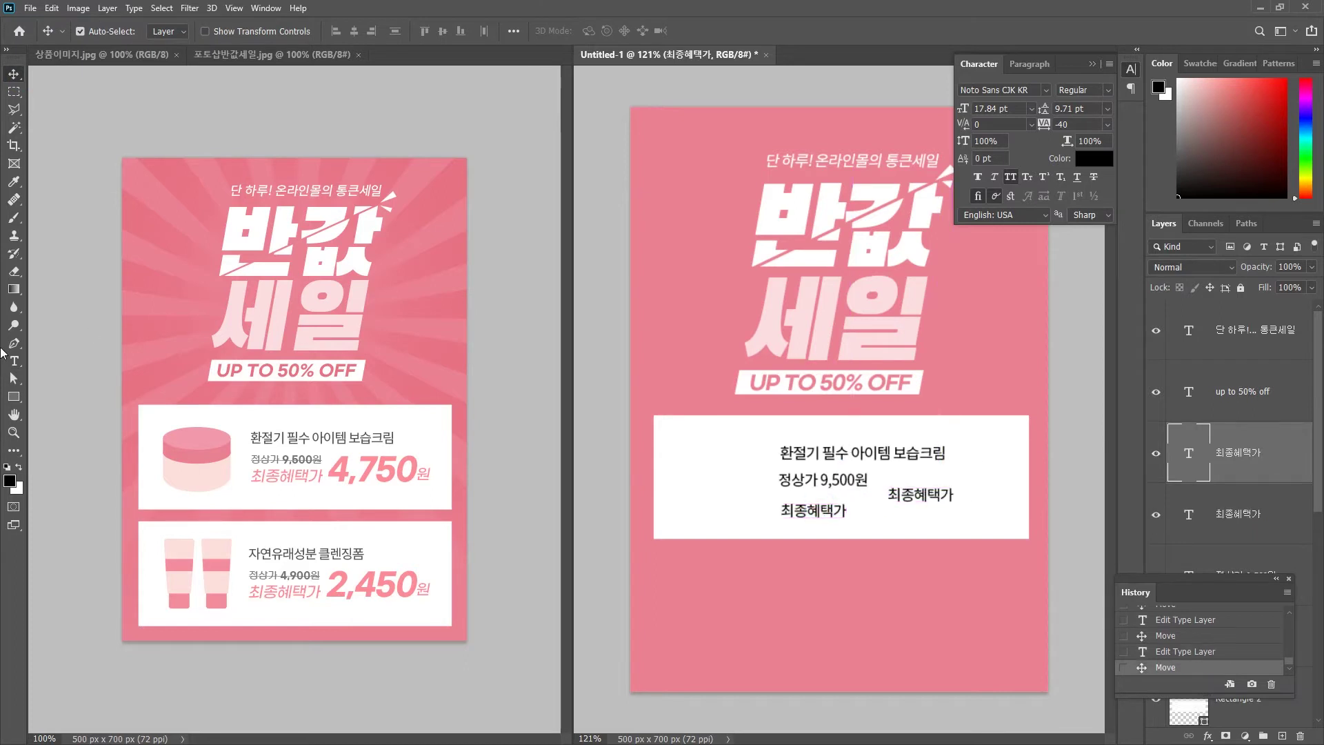
{"action": "left_click", "coordinate": [14, 360]}
{"action": "left_click", "coordinate": [902, 495]}
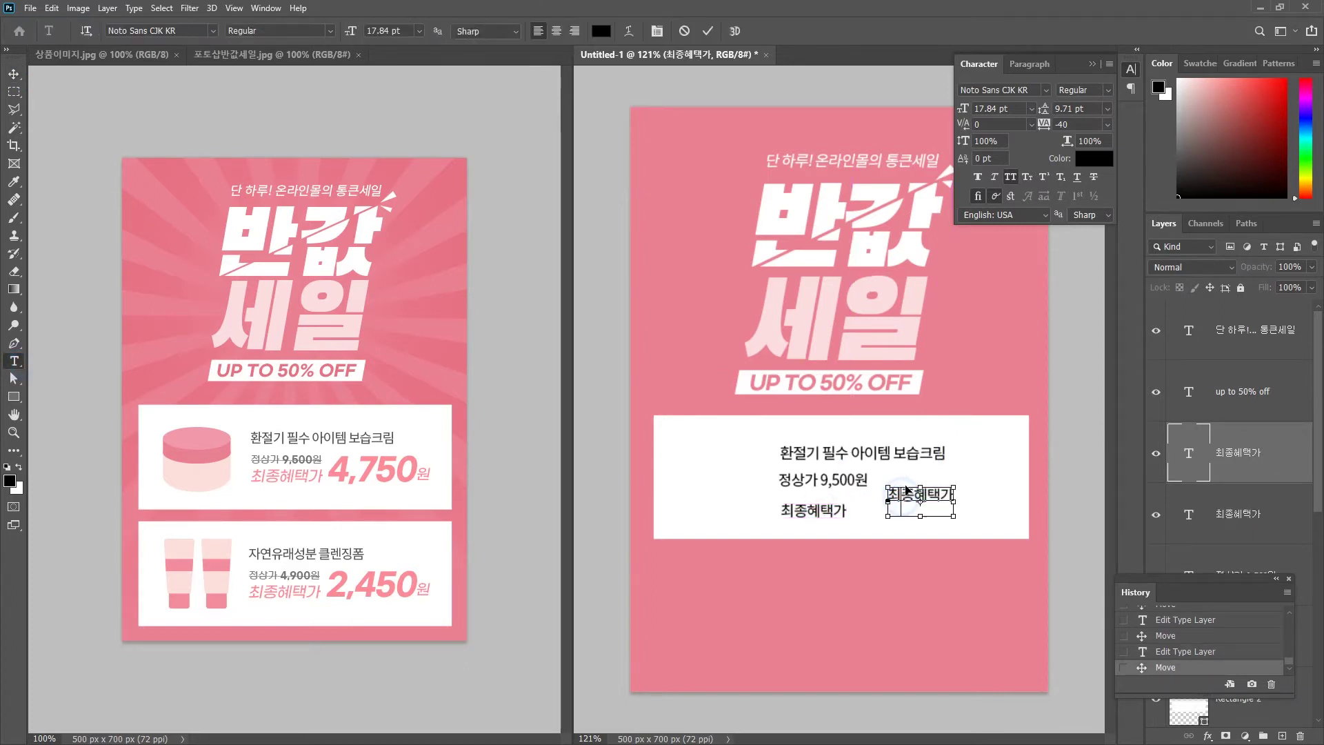
{"action": "key", "text": "ctrl+a"}
{"action": "type", "text": "4,"}
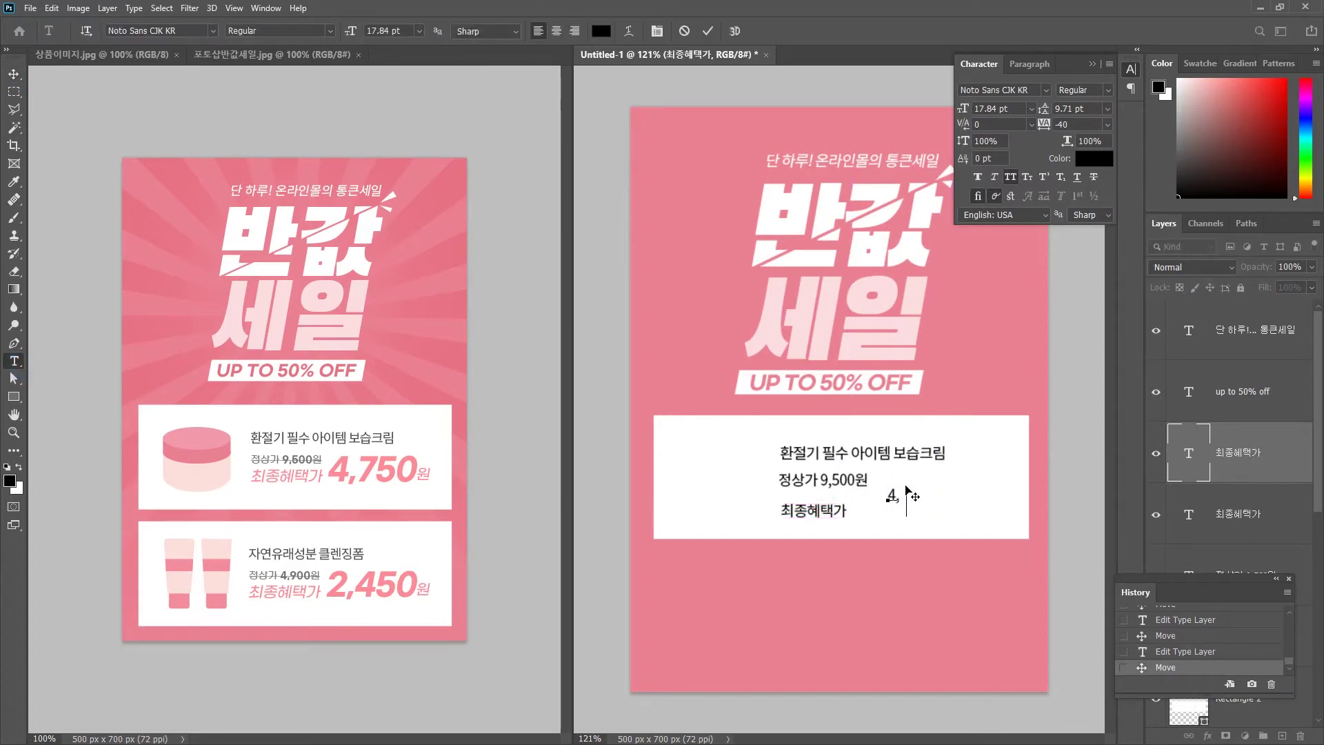
{"action": "type", "text": "750원"}
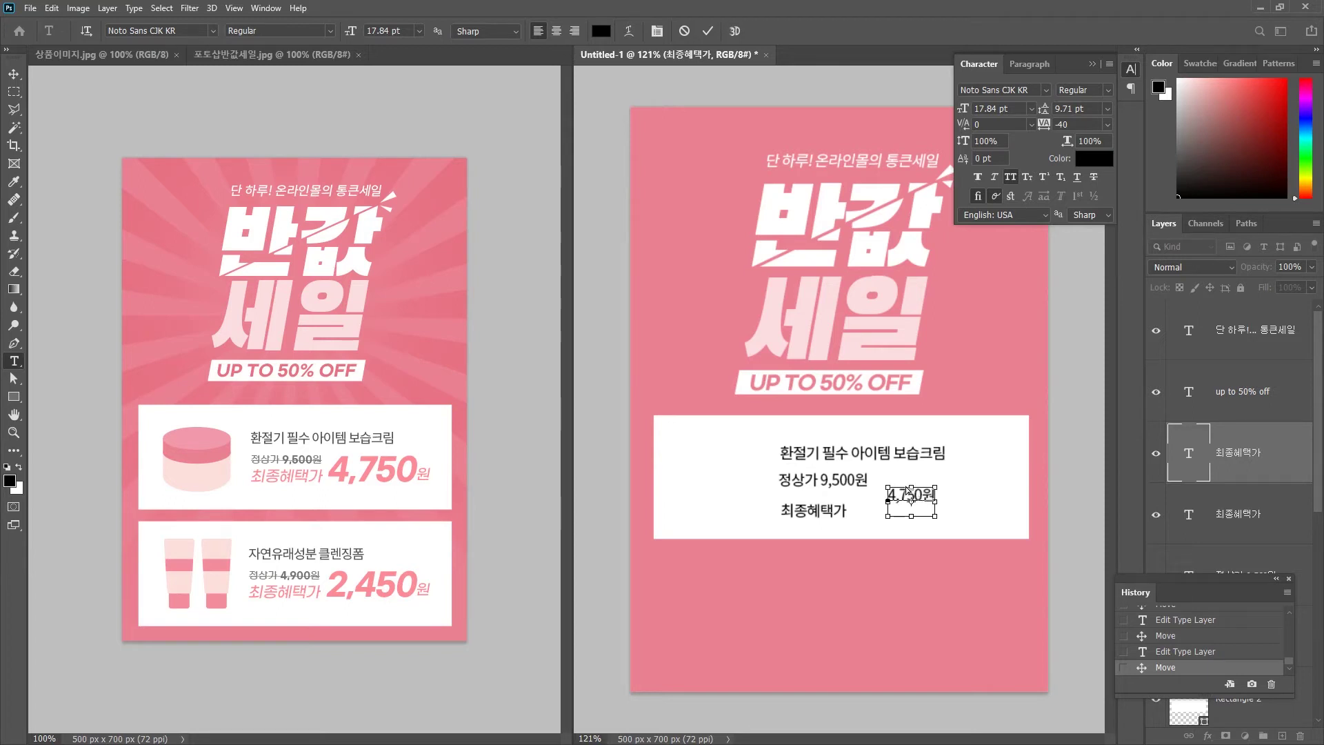
{"action": "left_click", "coordinate": [708, 31]}
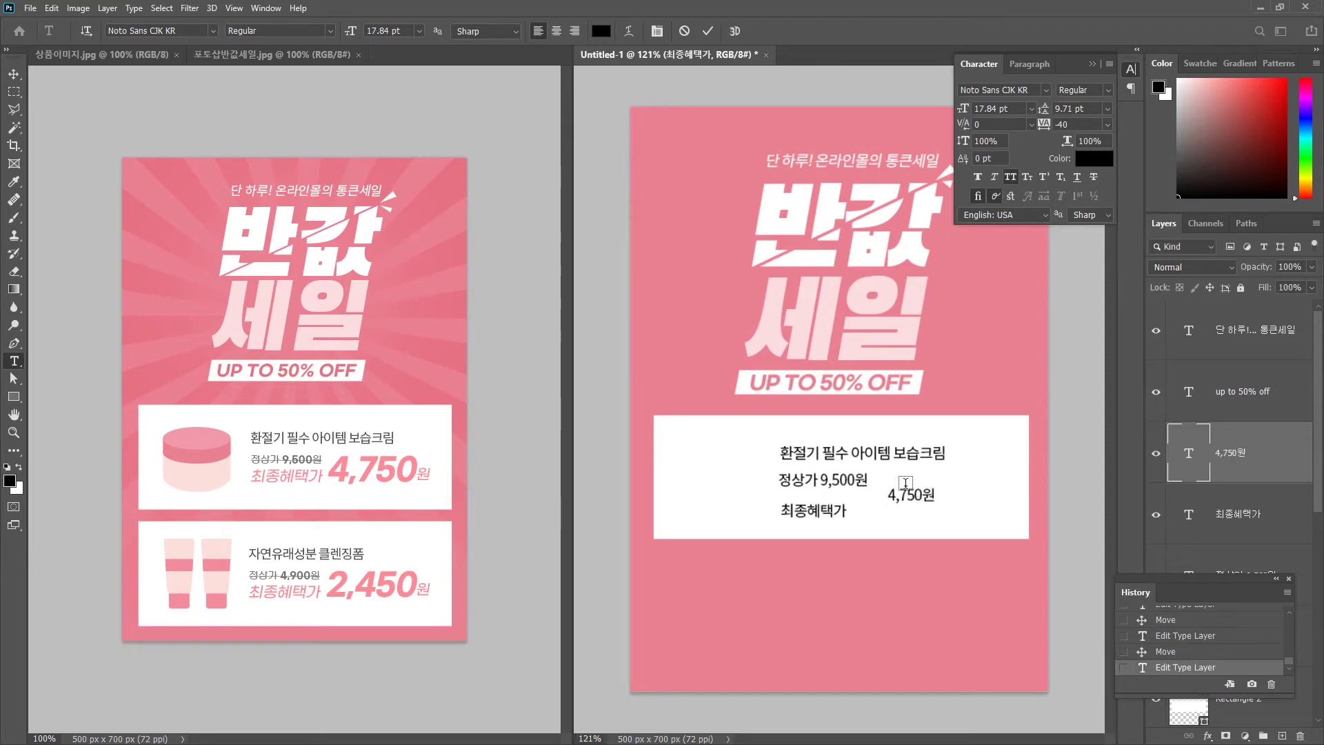
Step: Scale the "정상가 9,500원" line down to about 14.26 pt and place it under the product name
{"action": "left_click", "coordinate": [13, 73]}
{"action": "scroll", "coordinate": [842, 401], "scroll_direction": "up", "scroll_amount": 1}
{"action": "left_click_drag", "start_coordinate": [853, 492], "coordinate": [840, 492]}
{"action": "key", "text": "ctrl+t"}
{"action": "key", "text": "Return"}
Step: Change the font of the "정상가 9,500원", "최종혜택가" and "4,750원" layers to G마켓 산스 TTF Light
{"action": "scroll", "coordinate": [1273, 467], "scroll_direction": "down", "scroll_amount": 2}
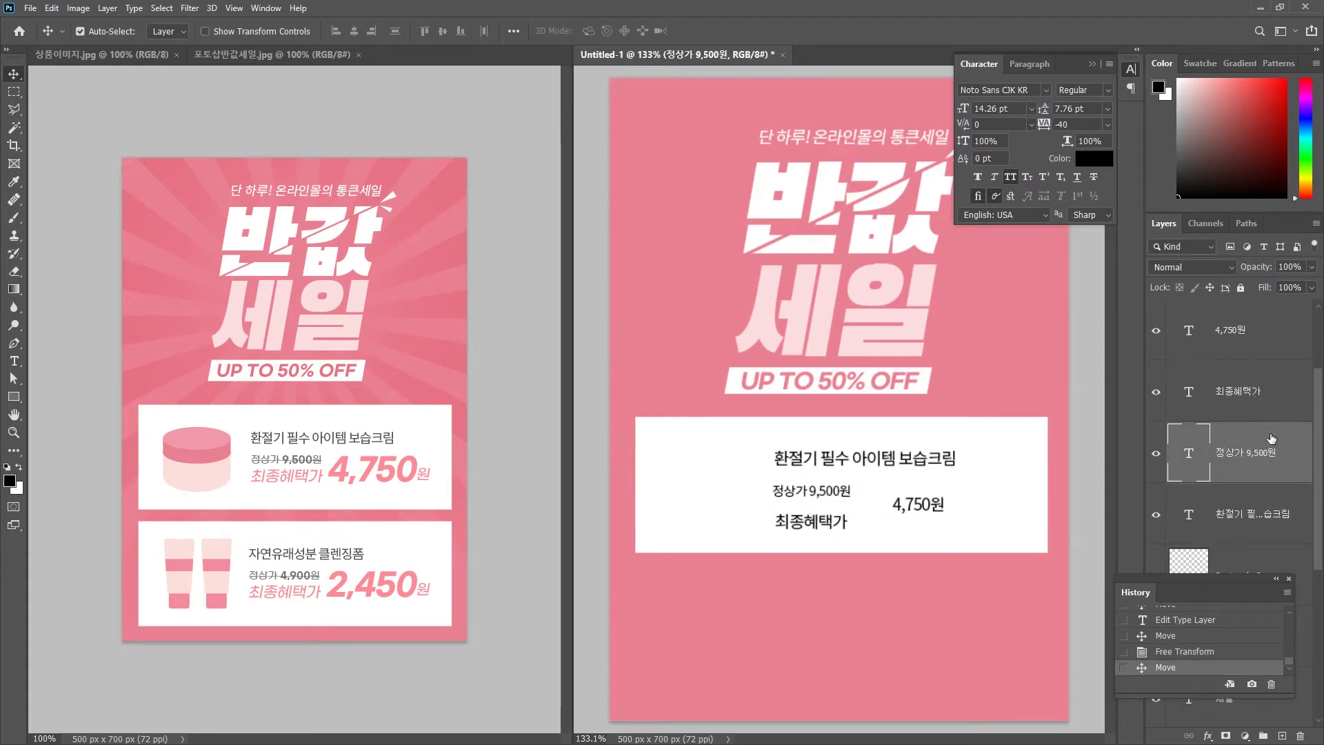
{"action": "left_click", "coordinate": [1300, 408], "text": "shift"}
{"action": "scroll", "coordinate": [1276, 407], "scroll_direction": "up", "scroll_amount": 1}
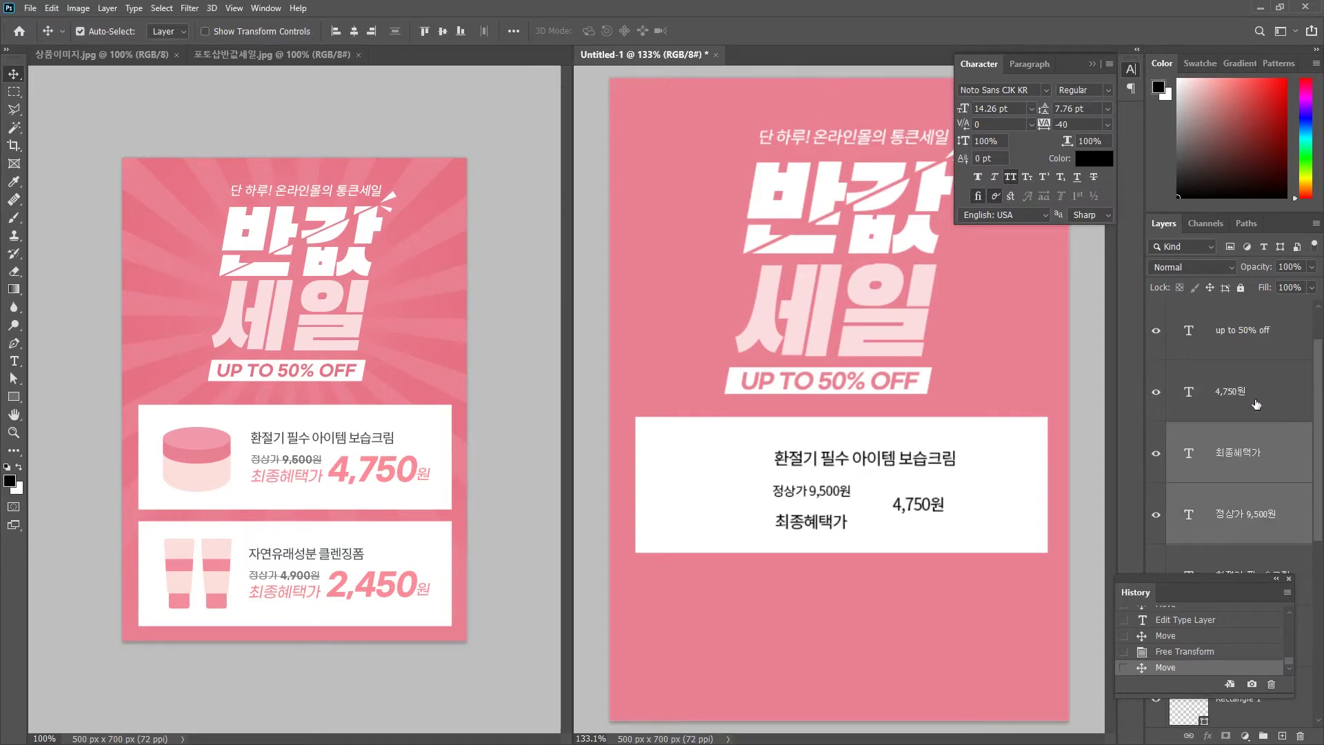
{"action": "left_click", "coordinate": [1272, 393], "text": "shift"}
{"action": "left_click", "coordinate": [1047, 93]}
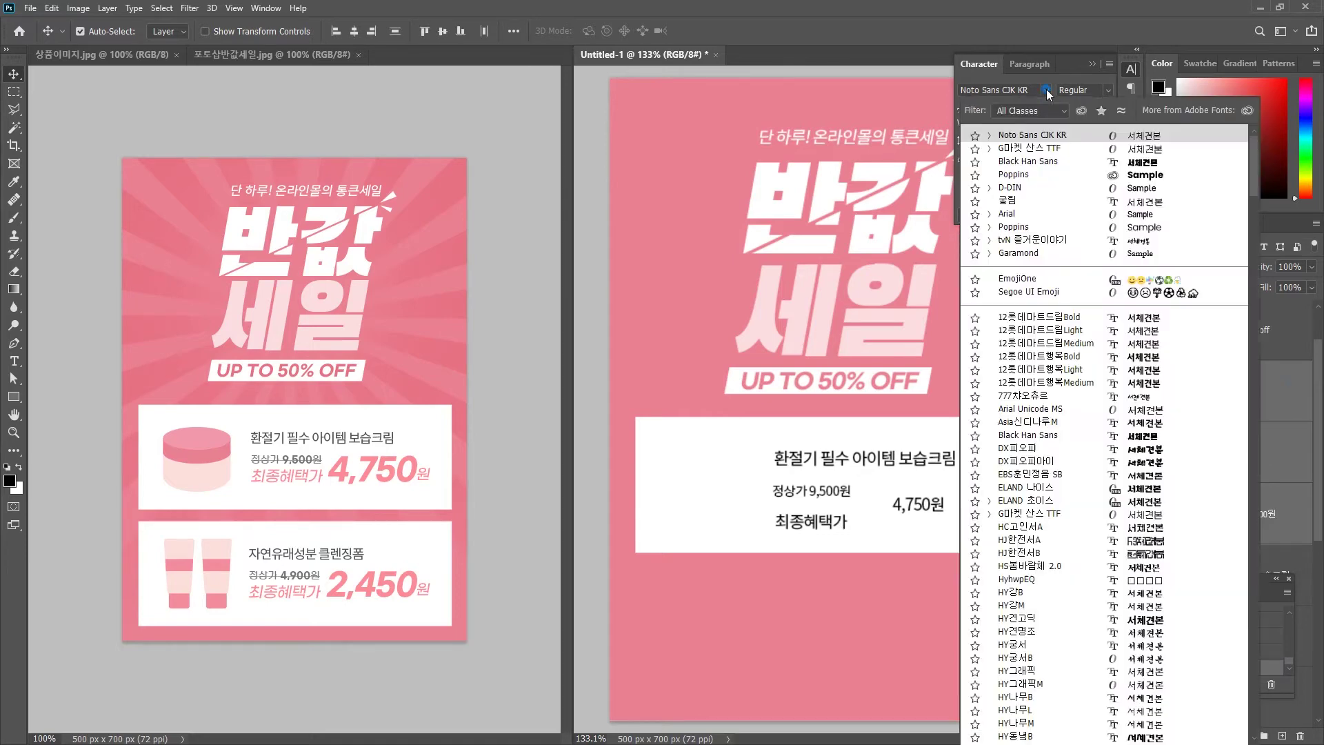
{"action": "left_click", "coordinate": [1042, 155]}
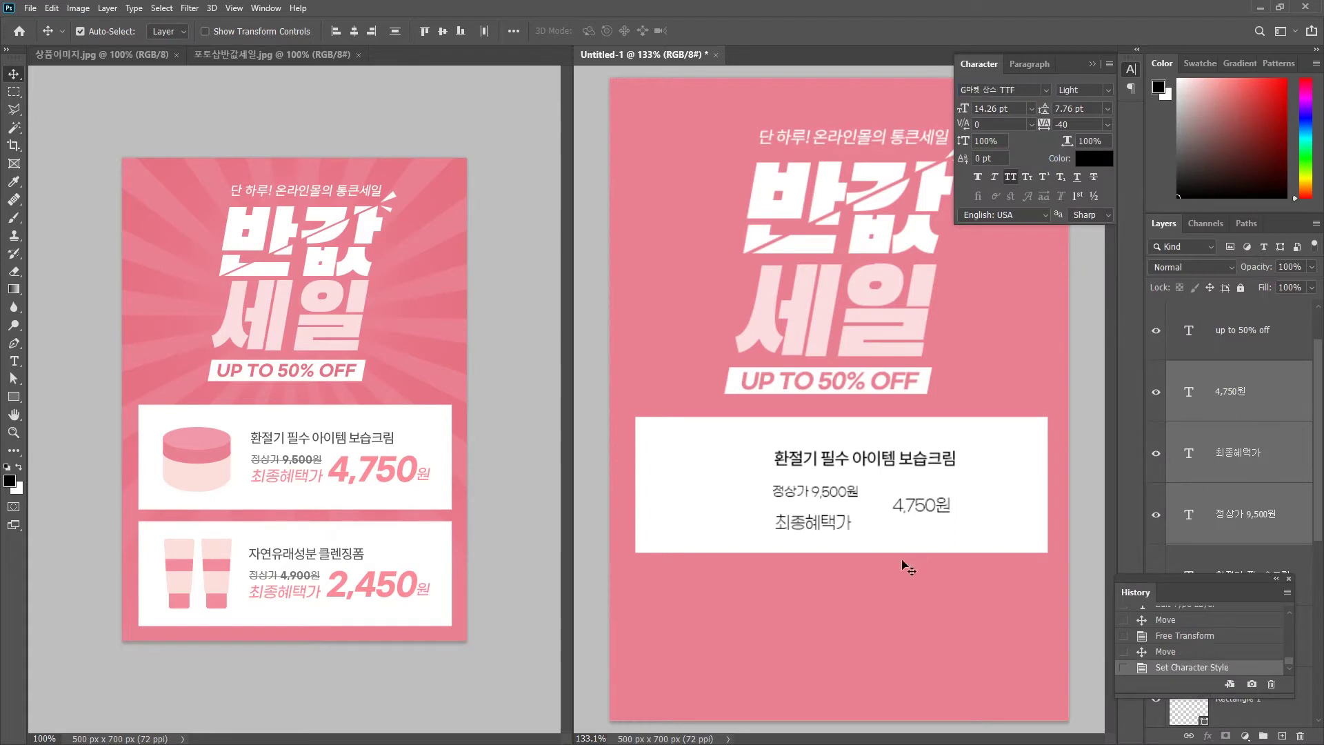
Step: Align the "정상가 9,500원" and "최종혜택가" lines under the product name and enlarge "최종혜택가" to about 20.93 pt
{"action": "left_click", "coordinate": [818, 493]}
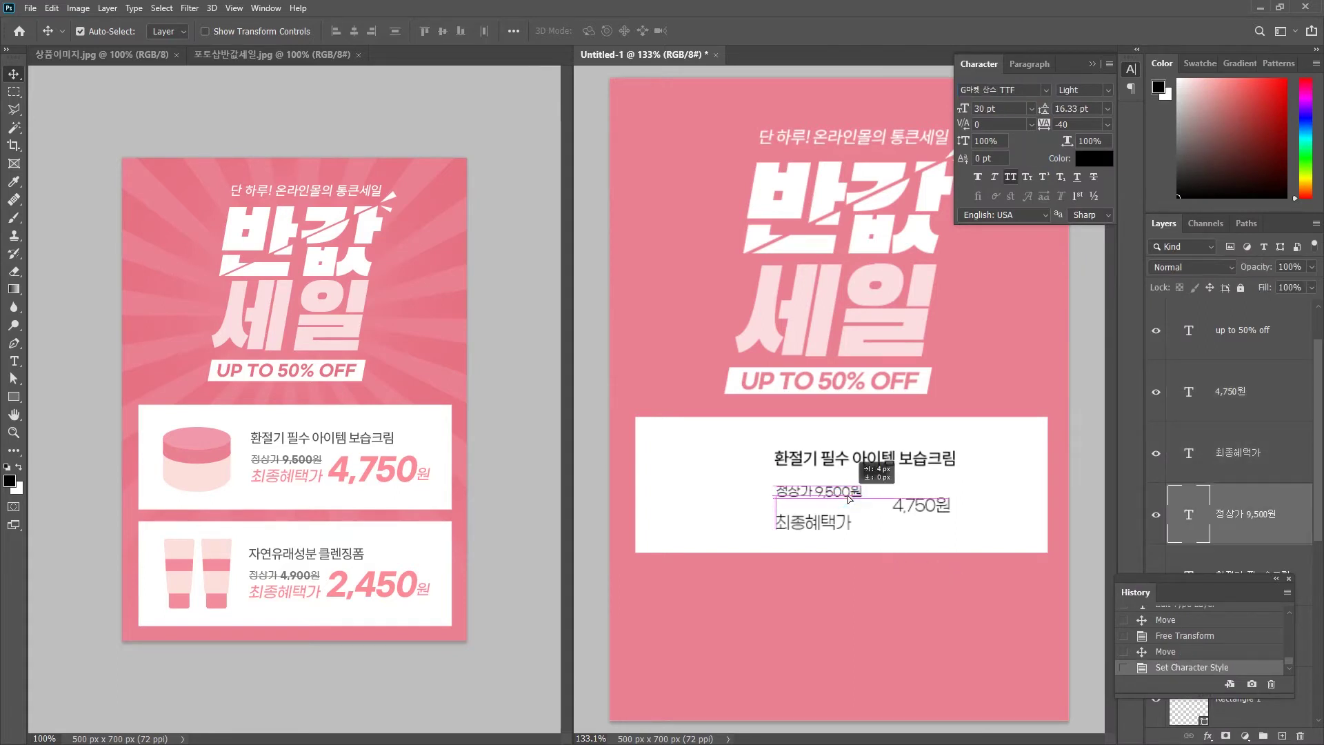
{"action": "left_click_drag", "start_coordinate": [825, 529], "coordinate": [860, 519]}
{"action": "key", "text": "ctrl+t"}
{"action": "key", "text": "Return"}
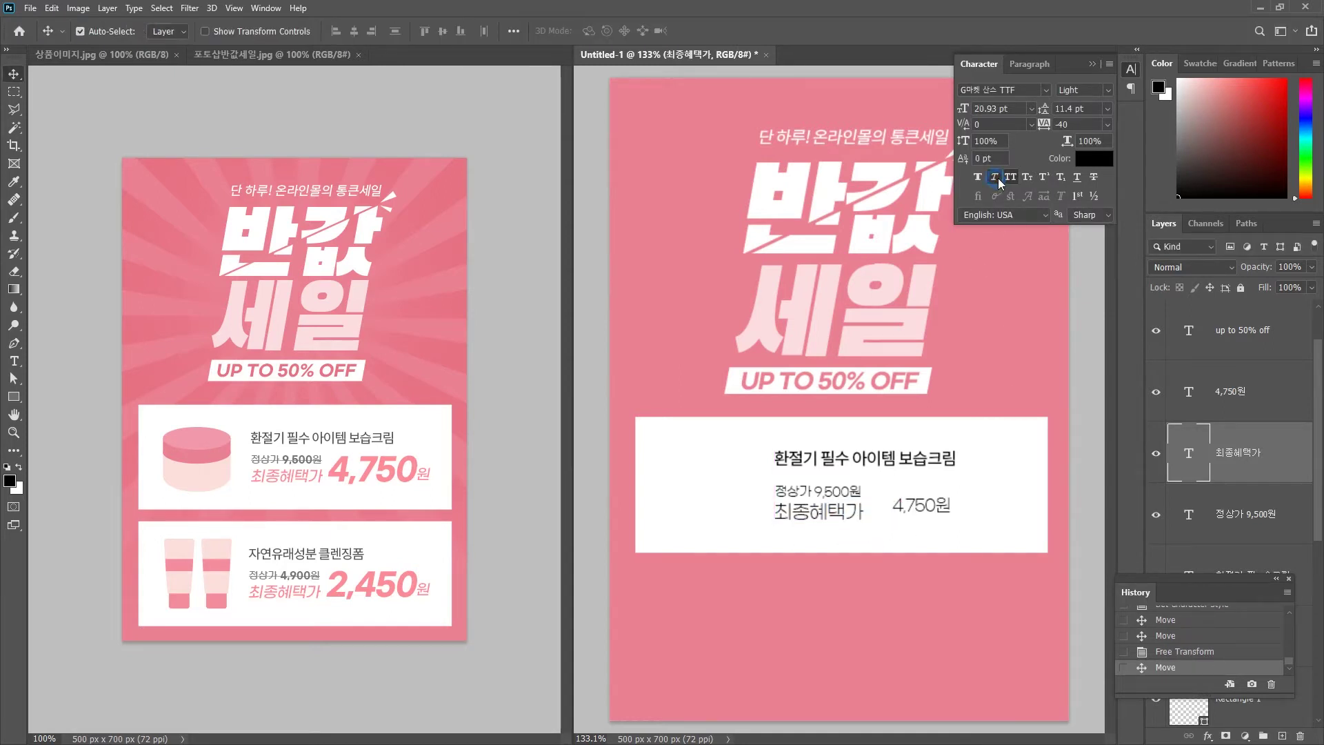
Step: Apply Faux Italic to the "최종혜택가" and "4,750원" text layers
{"action": "left_click", "coordinate": [995, 177]}
{"action": "left_click", "coordinate": [917, 506]}
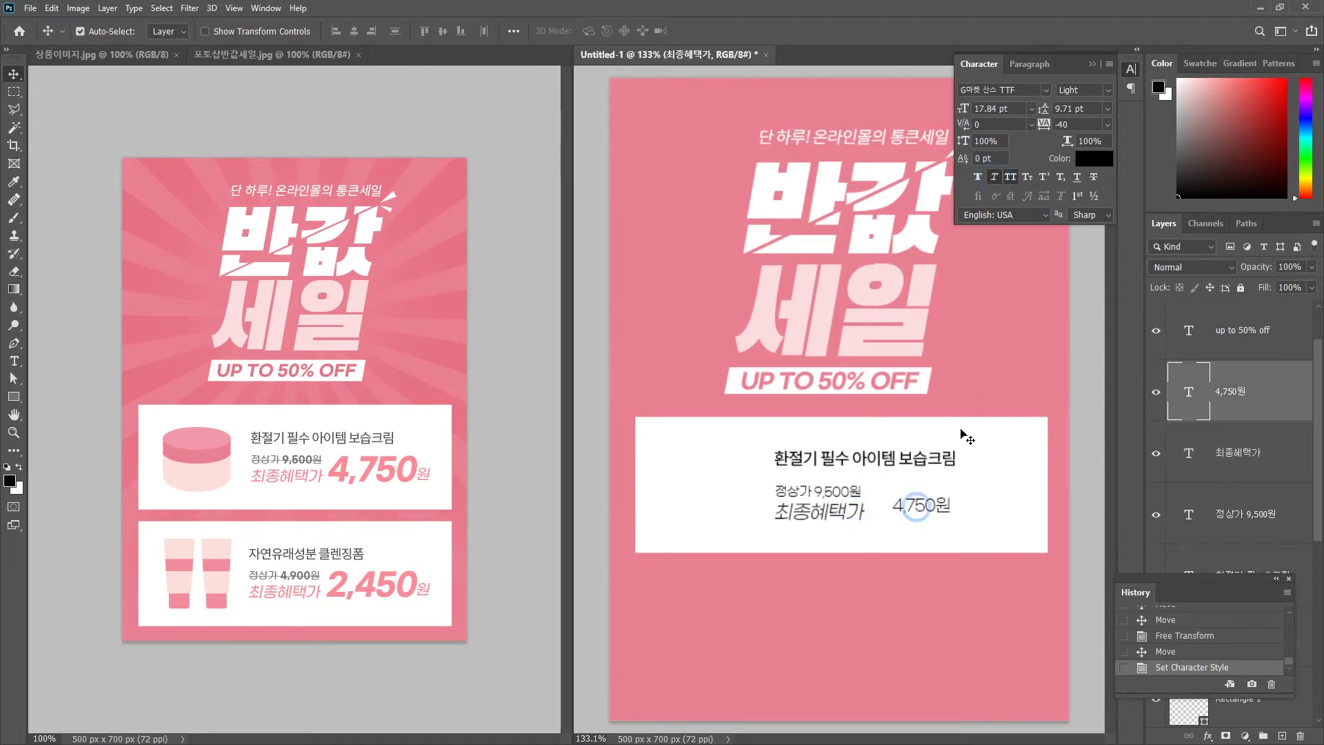
{"action": "left_click", "coordinate": [995, 180]}
Step: Enlarge "4,750원" to about 43.59 pt beside "최종혜택가" and shift the two smaller price lines slightly upward
{"action": "left_click_drag", "start_coordinate": [950, 523], "coordinate": [990, 509]}
{"action": "key", "text": "ctrl+t"}
{"action": "key", "text": "Return"}
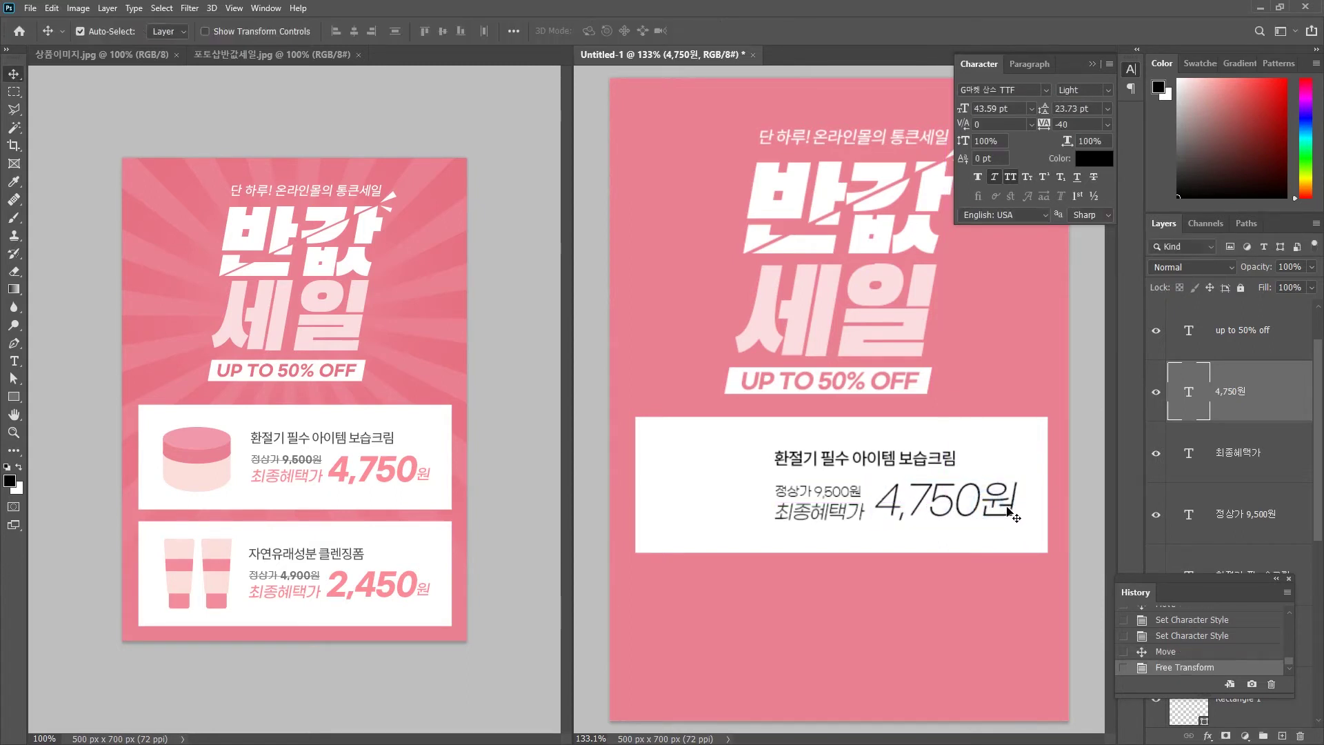
{"action": "left_click_drag", "start_coordinate": [821, 491], "coordinate": [845, 509]}
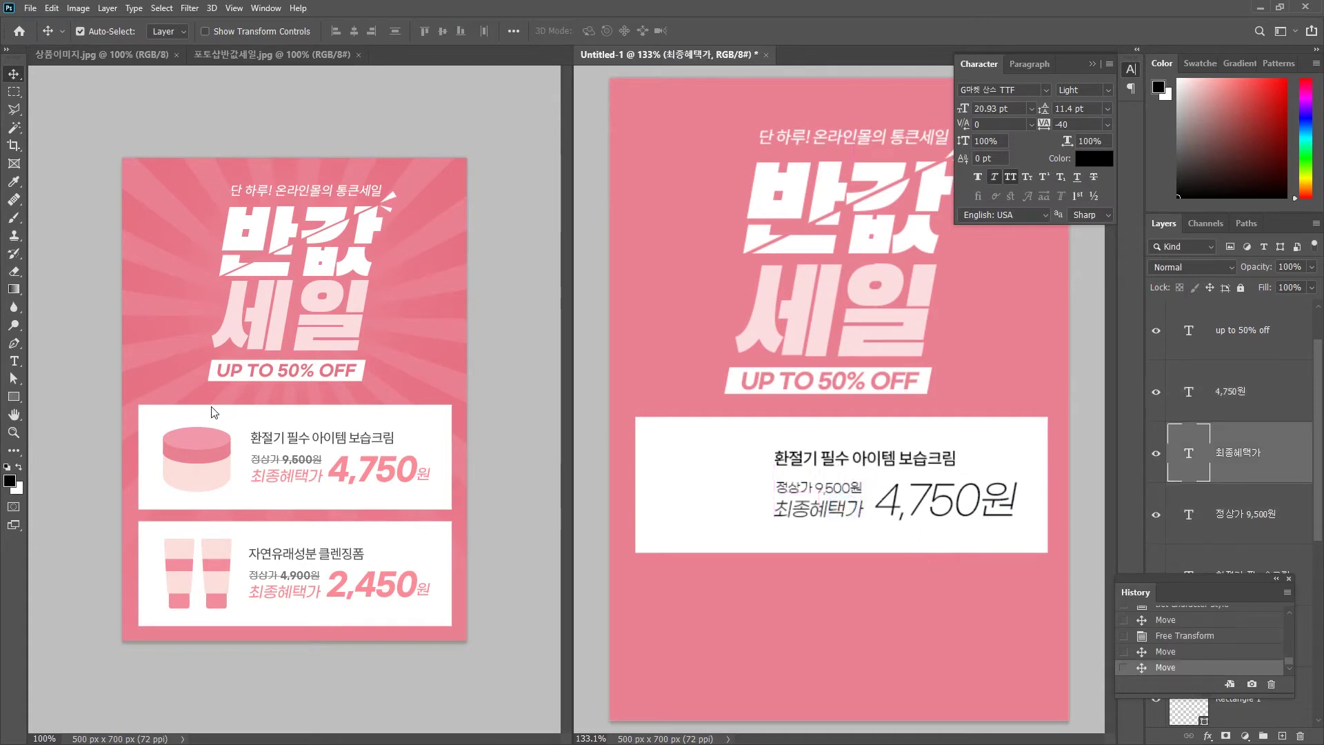
Step: Set only the digits "4,750" of the sale price to the Bold style
{"action": "left_click", "coordinate": [14, 361]}
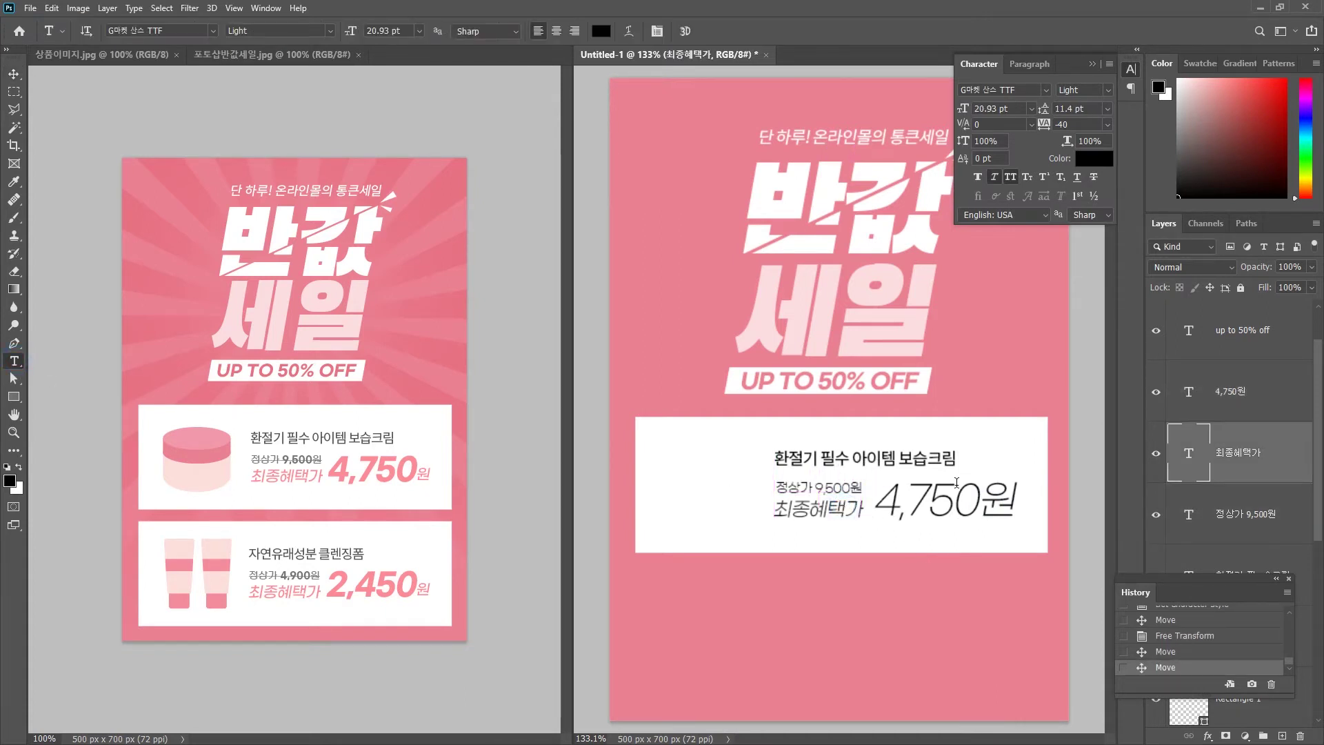
{"action": "left_click_drag", "start_coordinate": [883, 496], "coordinate": [976, 496]}
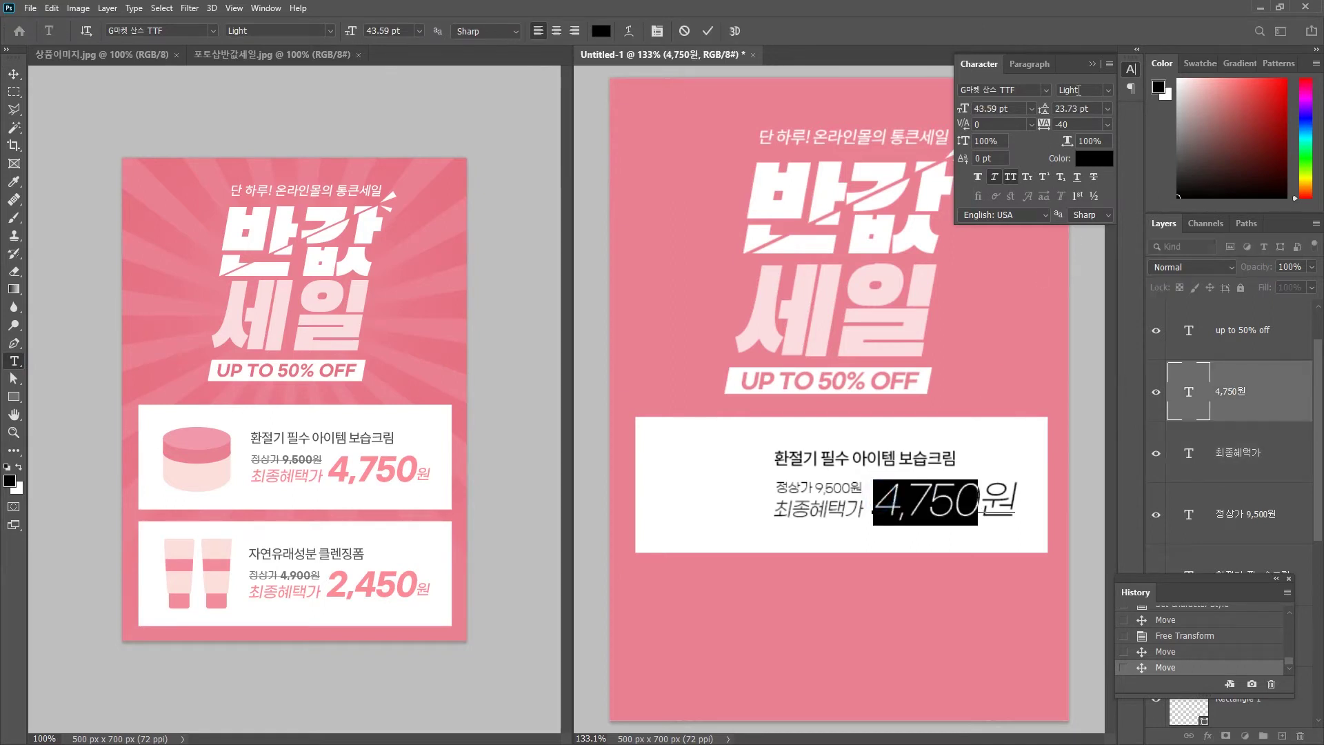
{"action": "left_click", "coordinate": [1107, 91]}
{"action": "left_click", "coordinate": [1075, 131]}
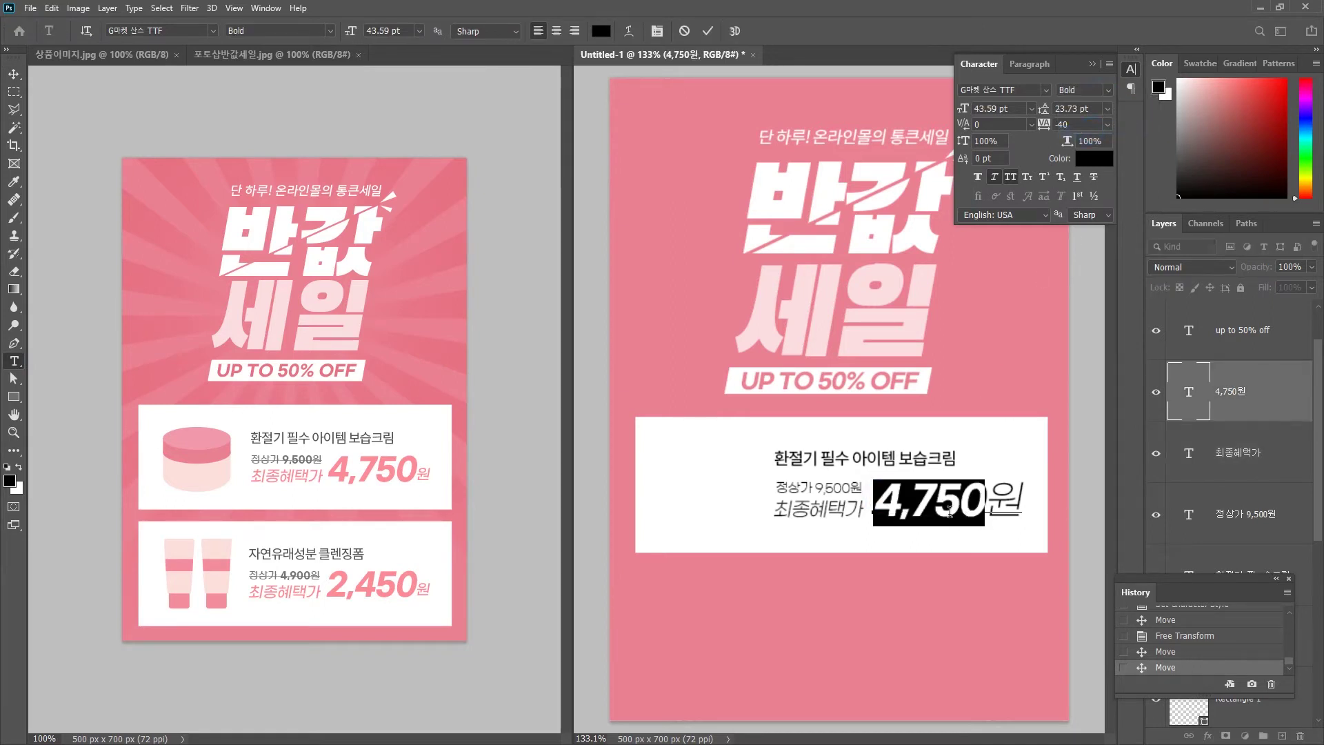
Step: Reduce the font size of only the "원" character in the "4,750원" price
{"action": "left_click", "coordinate": [951, 512]}
{"action": "left_click_drag", "start_coordinate": [985, 498], "coordinate": [1032, 492]}
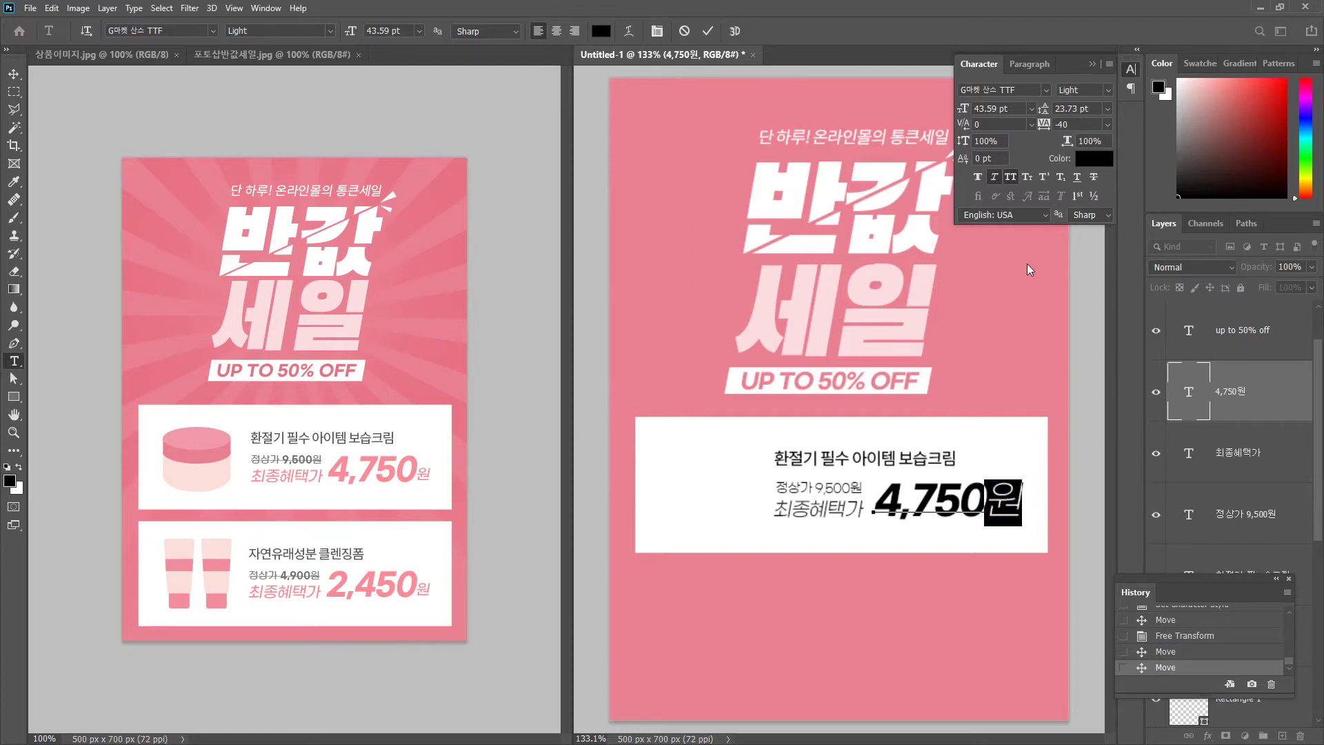
{"action": "left_click_drag", "start_coordinate": [966, 112], "coordinate": [954, 116]}
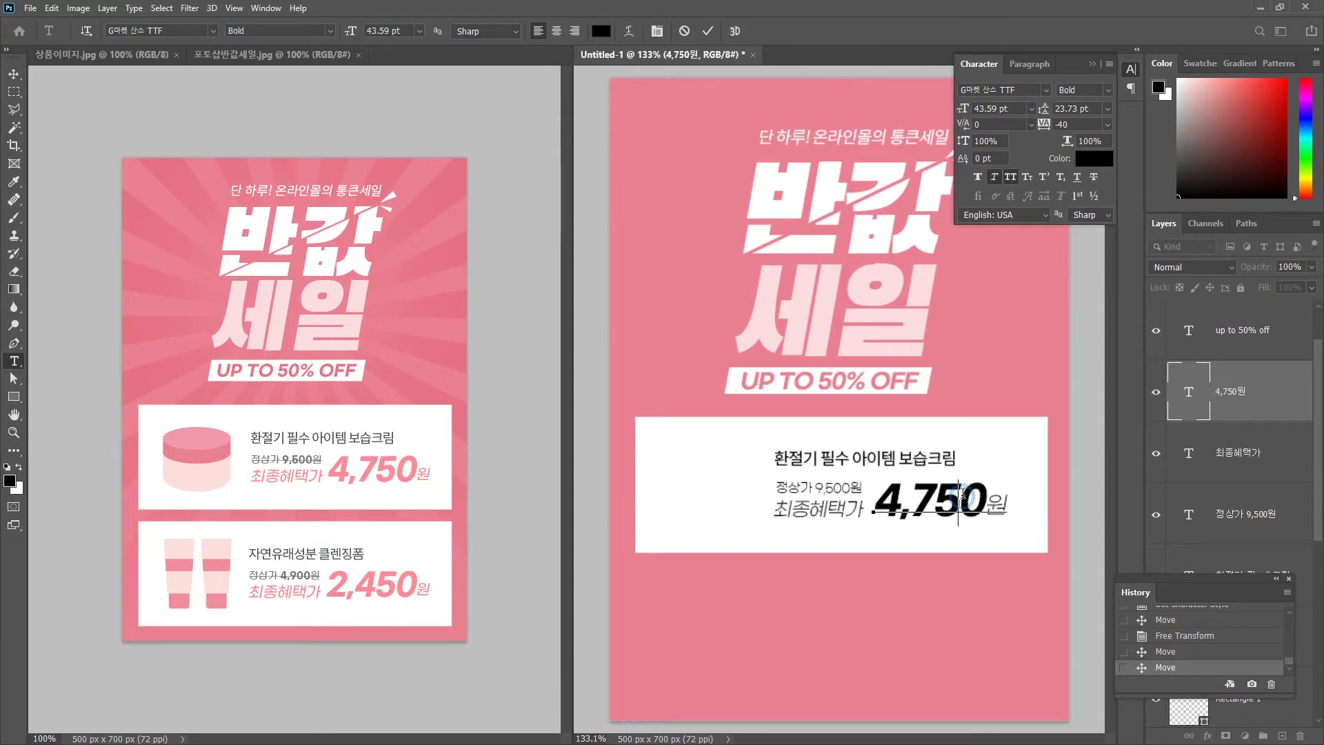
{"action": "left_click", "coordinate": [958, 498]}
{"action": "key", "text": "ctrl+Return"}
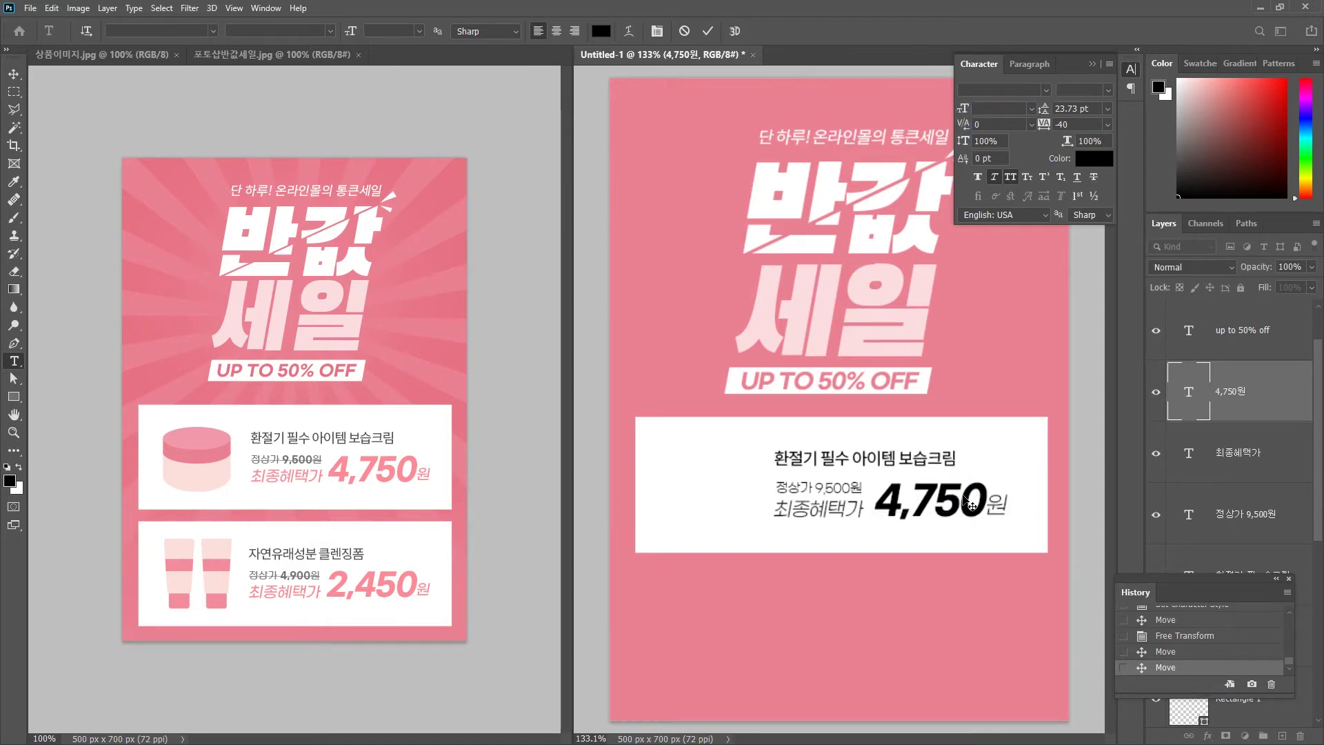
Step: Set only the digits "9,500" in the "정상가 9,500원" line to the Bold style
{"action": "left_click", "coordinate": [816, 486]}
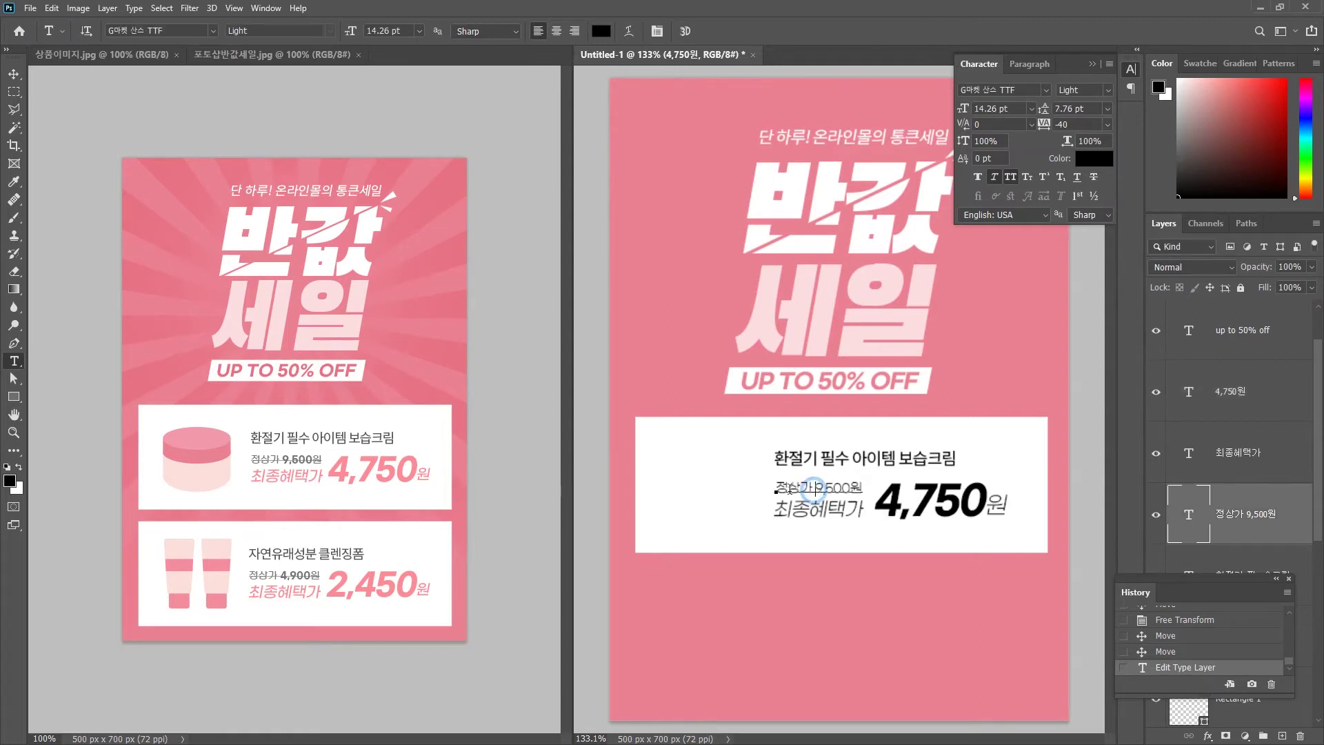
{"action": "left_click_drag", "start_coordinate": [816, 487], "coordinate": [843, 487]}
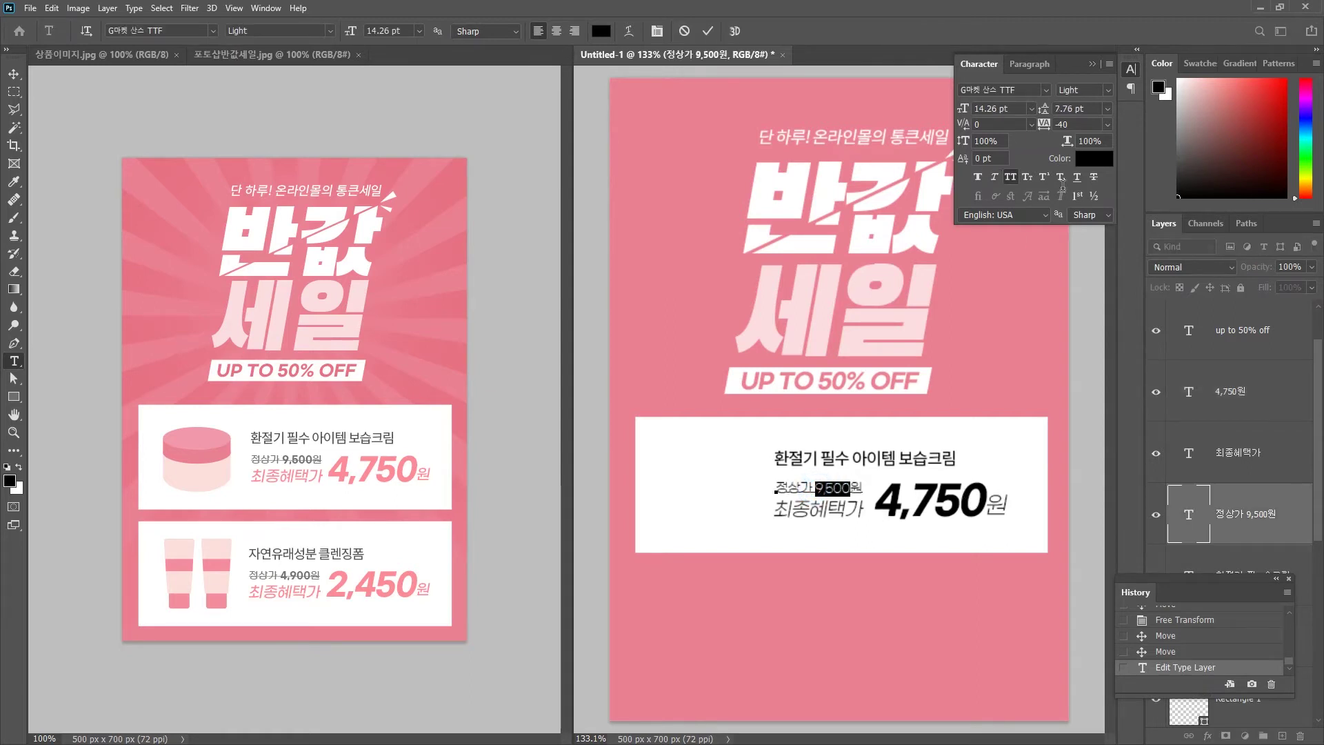
{"action": "left_click", "coordinate": [1095, 89]}
{"action": "left_click", "coordinate": [1094, 128]}
{"action": "key", "text": "ctrl+Return"}
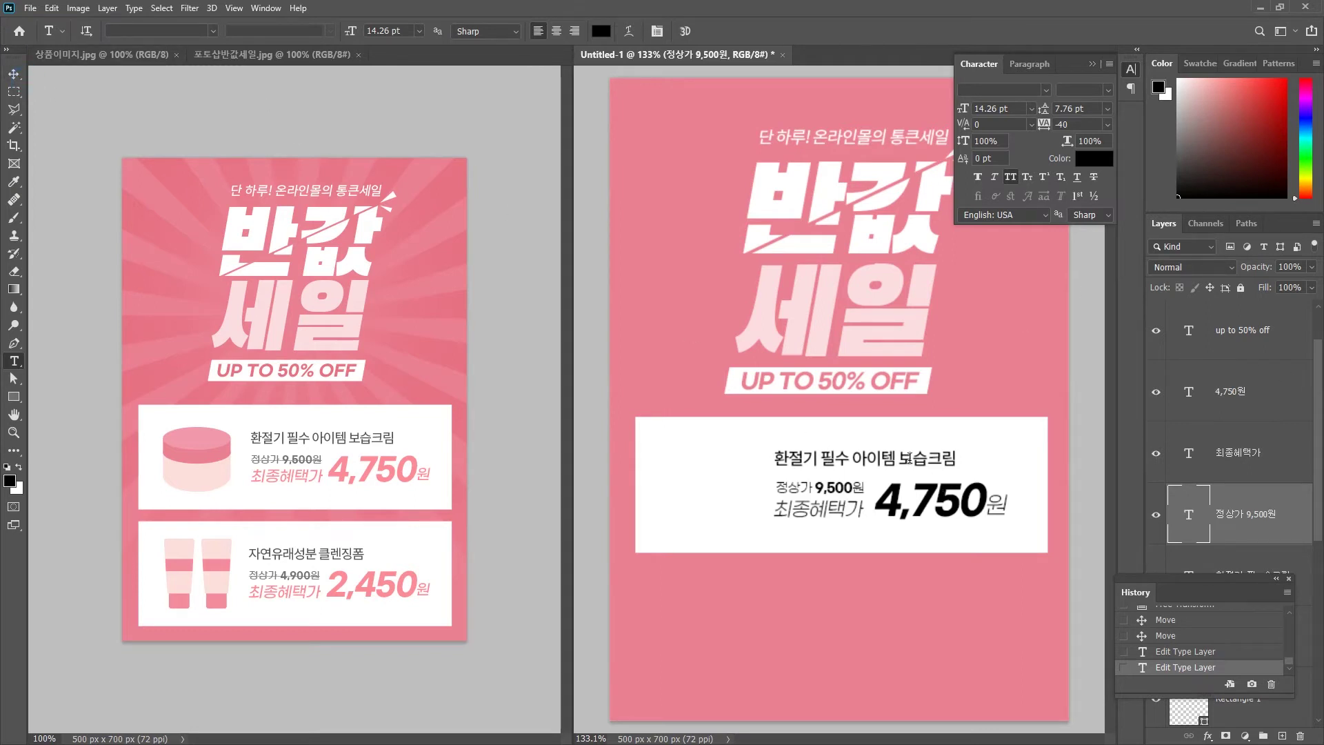
Step: Set the color of the four product text layers, from "4,750원" to the product name, to dark gray #545353
{"action": "left_click", "coordinate": [13, 73]}
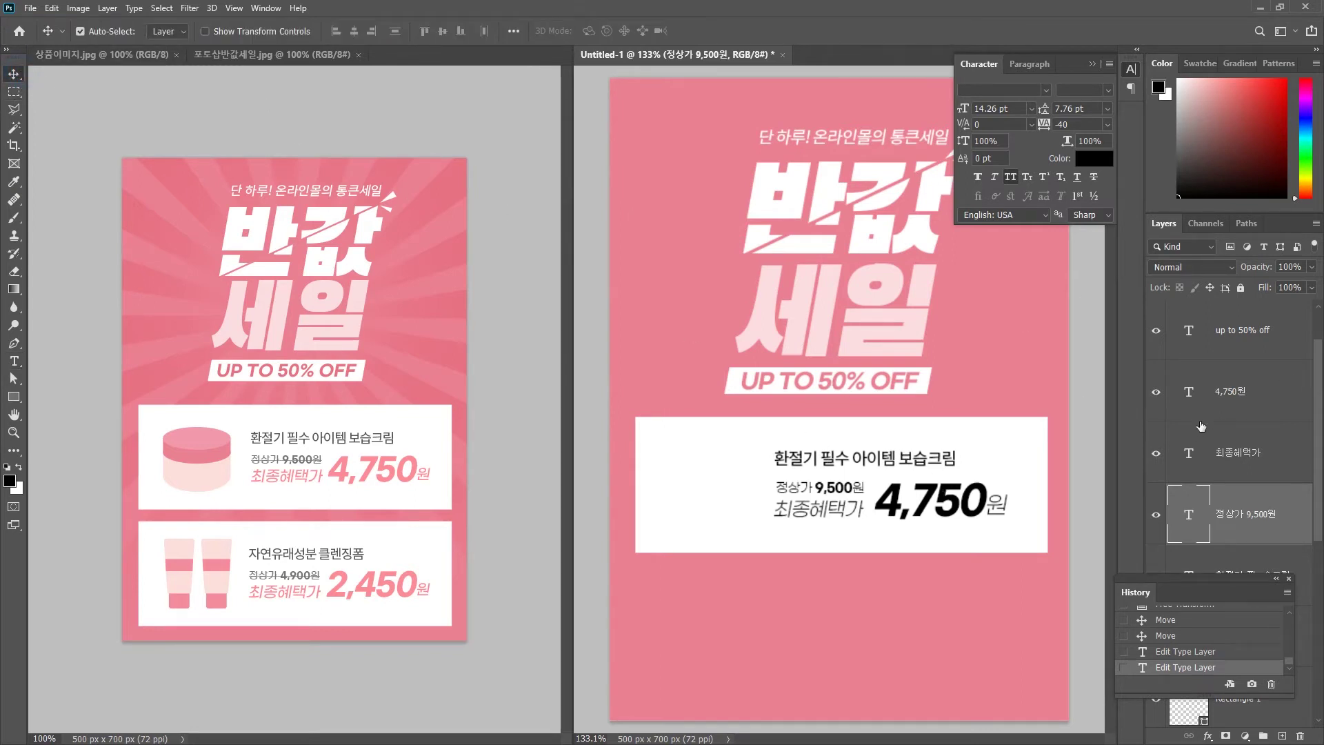
{"action": "scroll", "coordinate": [1264, 414], "scroll_direction": "down", "scroll_amount": 1}
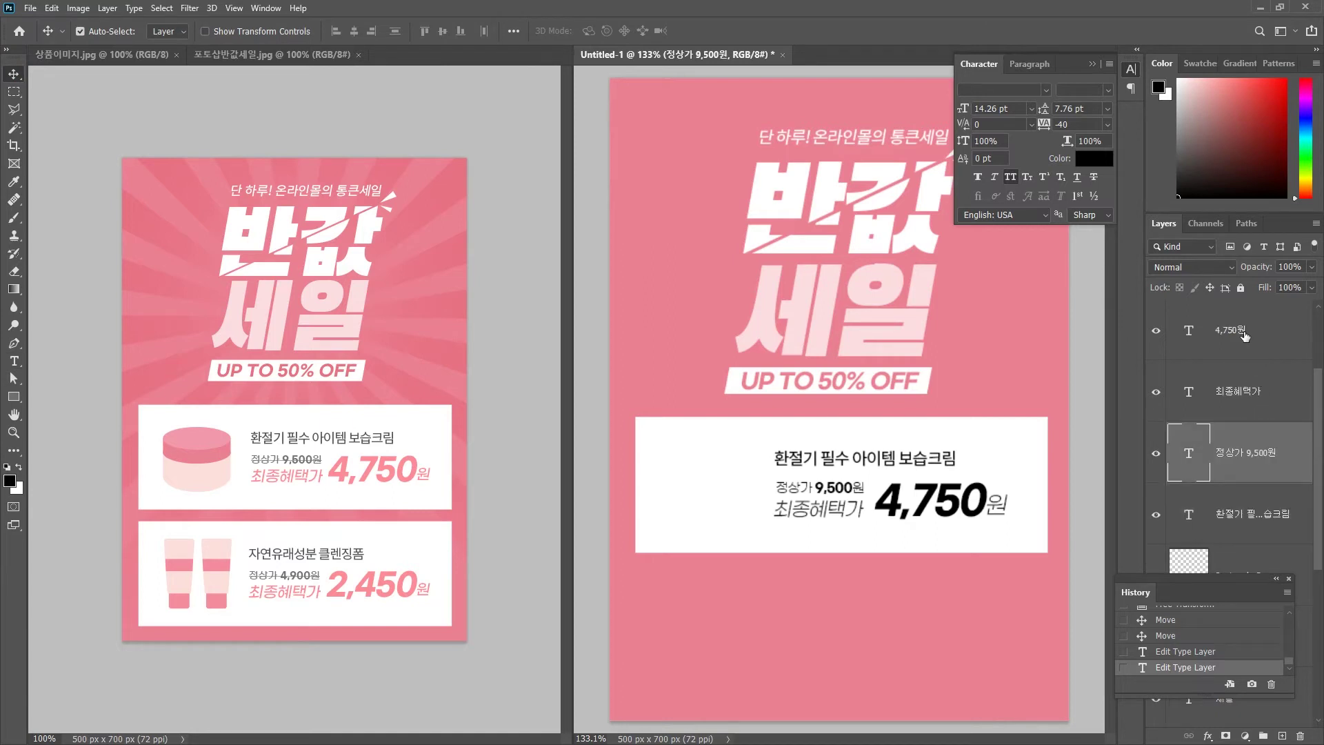
{"action": "left_click", "coordinate": [1245, 336]}
{"action": "left_click", "coordinate": [1275, 524], "text": "shift"}
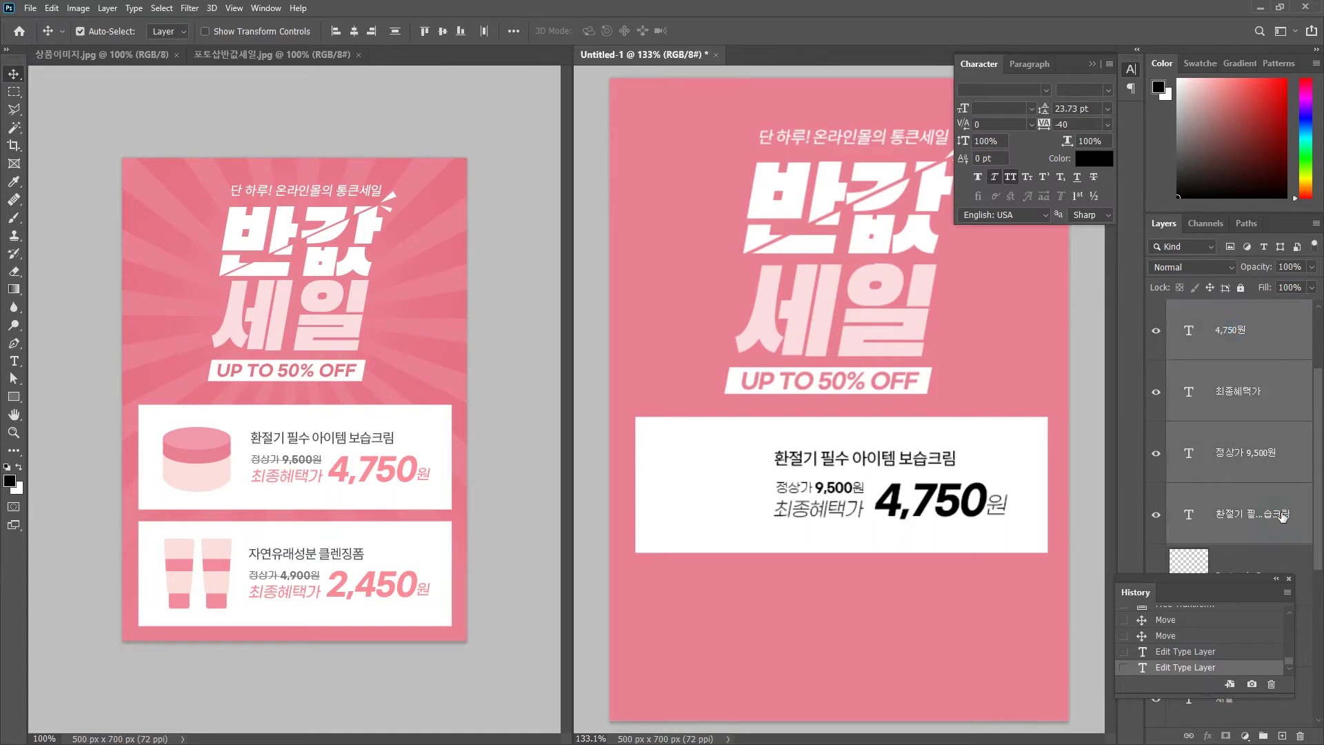
{"action": "left_click", "coordinate": [1099, 159]}
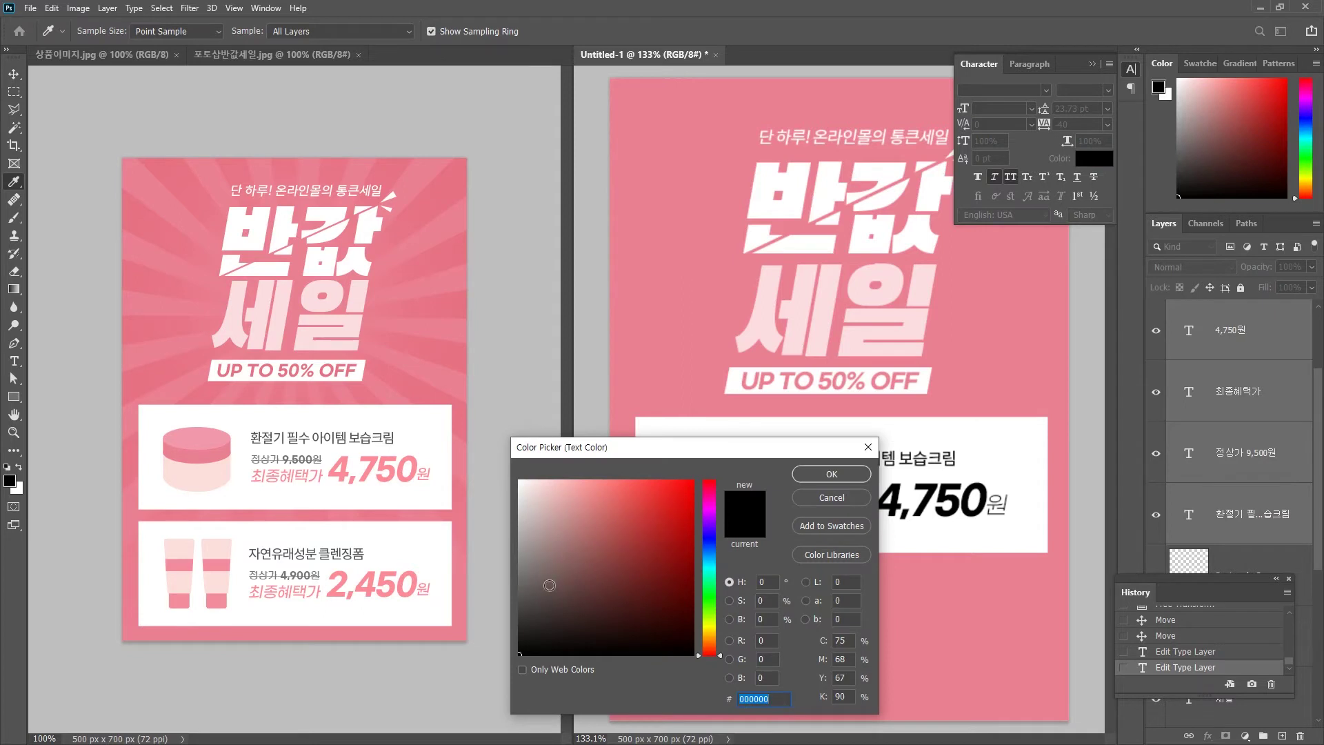
{"action": "left_click", "coordinate": [510, 606]}
{"action": "left_click", "coordinate": [513, 599]}
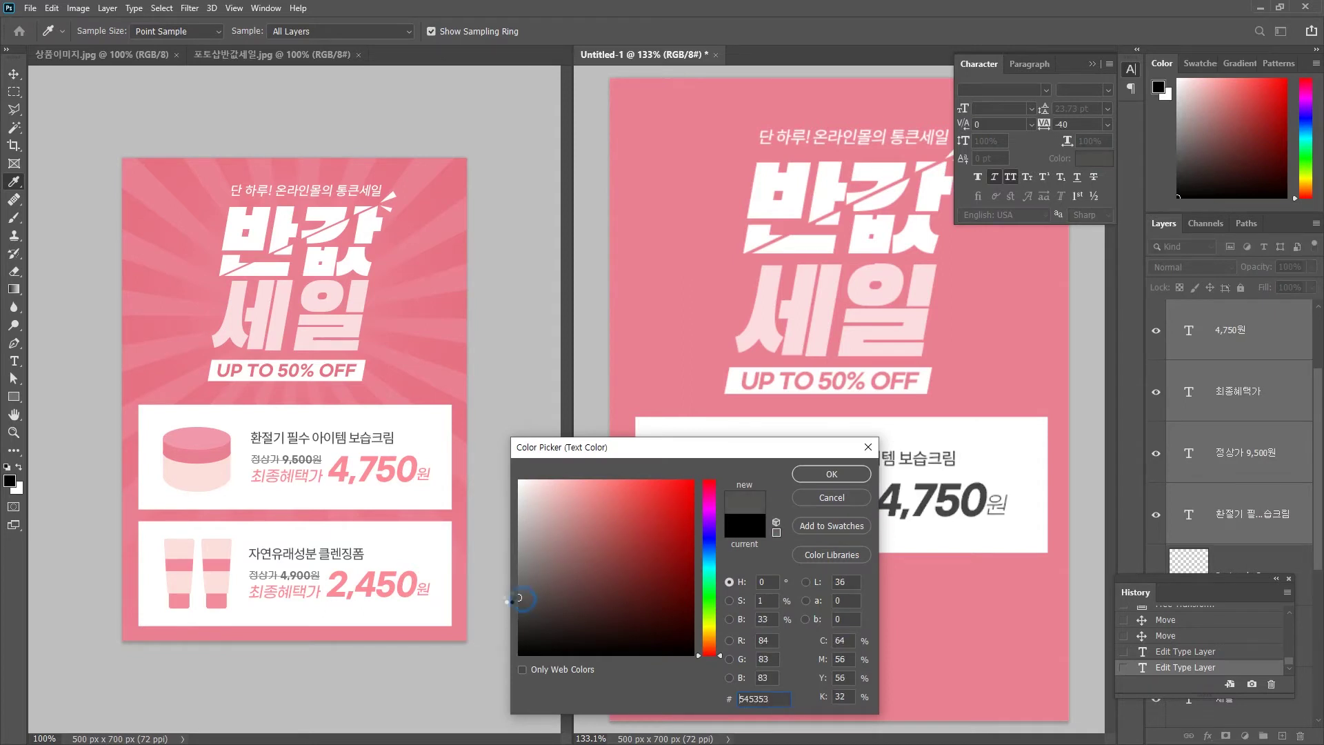
{"action": "left_click_drag", "start_coordinate": [632, 446], "coordinate": [784, 597]}
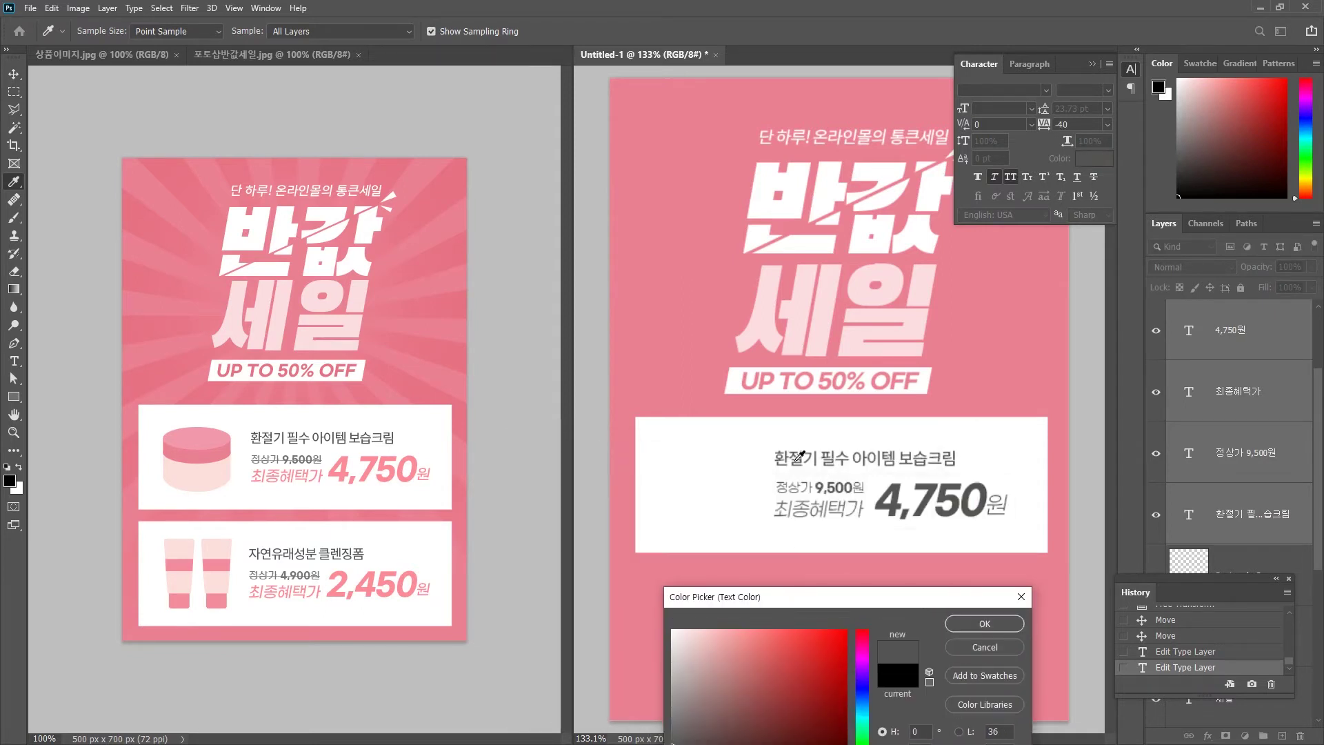
{"action": "left_click", "coordinate": [974, 629]}
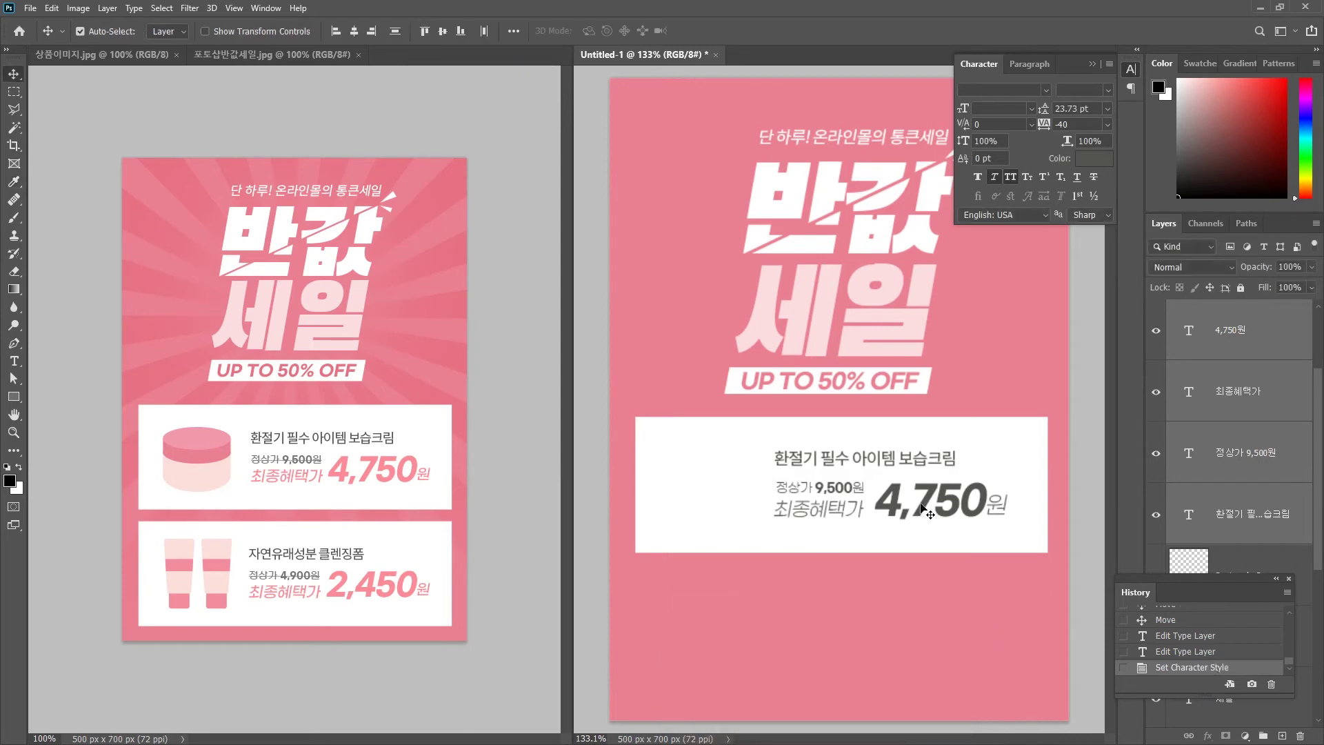
Step: Color the "4,750원" and "최종혜택가" texts pink #eb8092, sampled from the poster background
{"action": "left_click", "coordinate": [964, 510]}
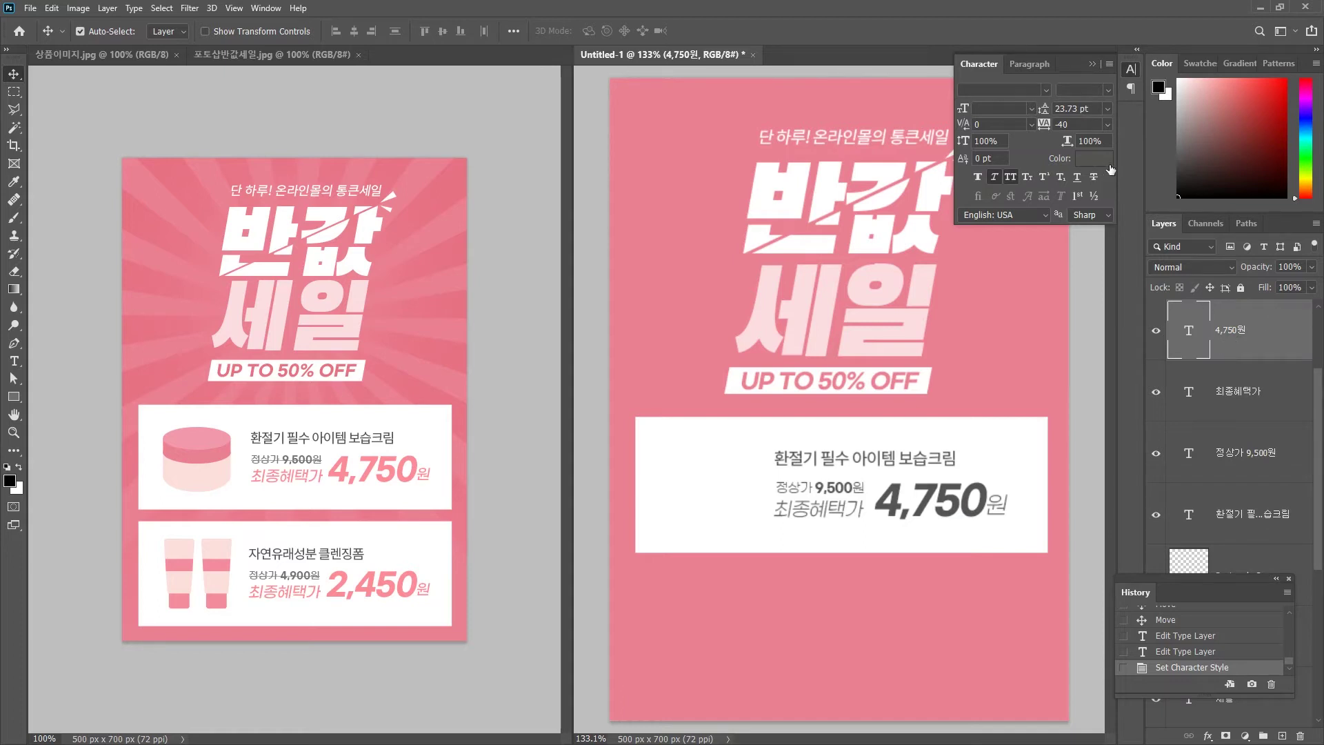
{"action": "left_click", "coordinate": [1273, 397], "text": "shift"}
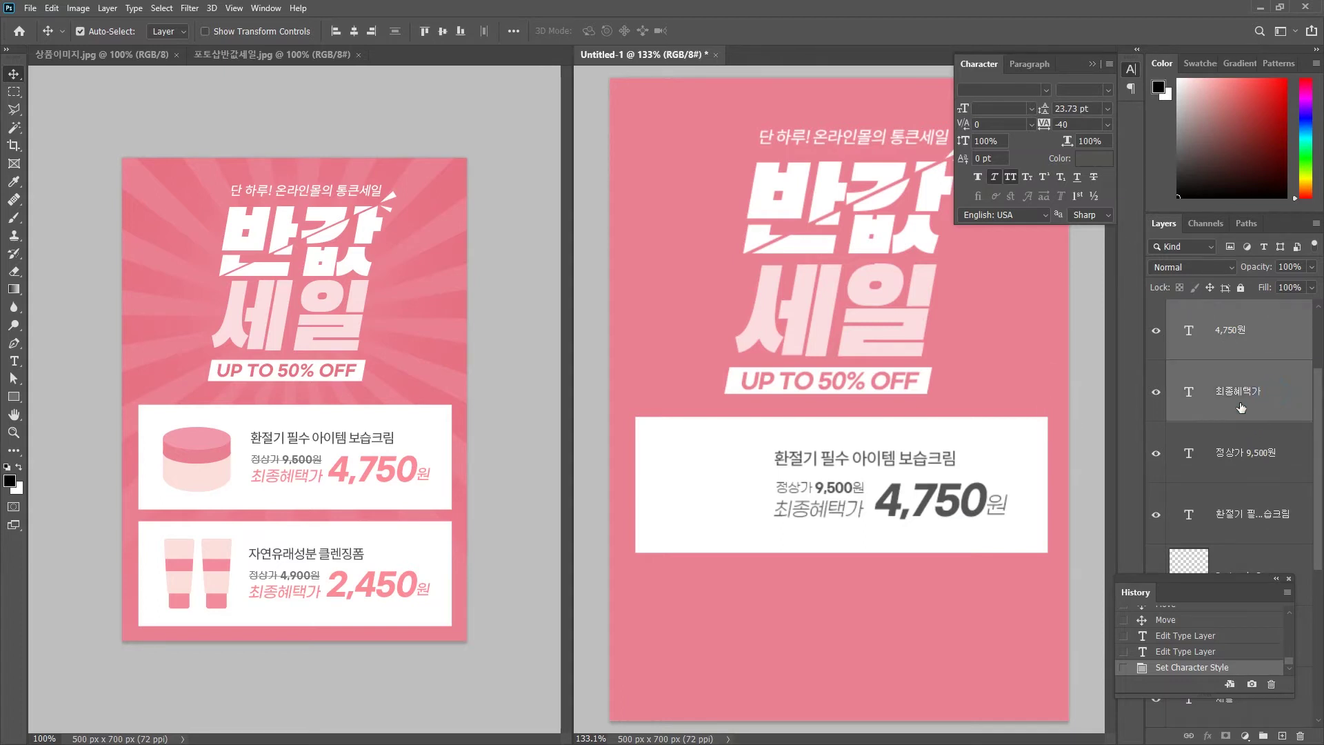
{"action": "left_click", "coordinate": [1094, 158]}
{"action": "left_click", "coordinate": [649, 321]}
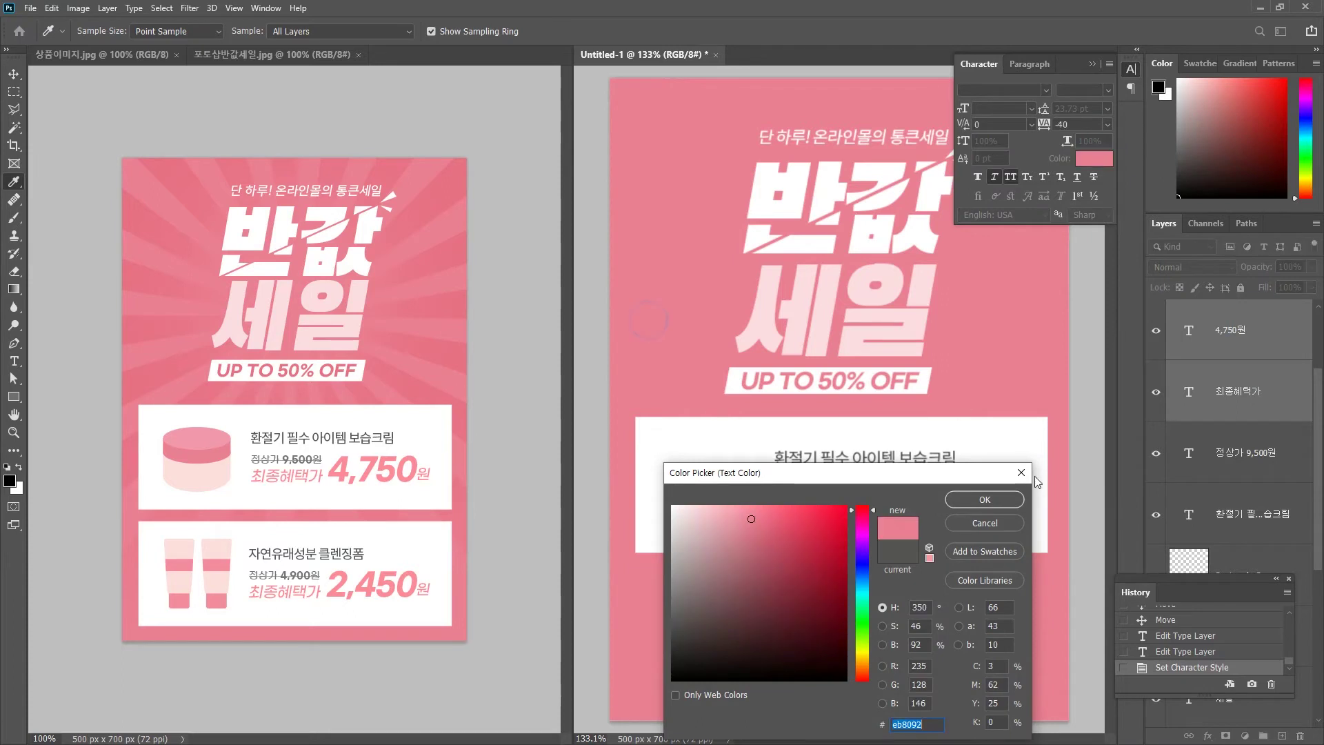
{"action": "left_click", "coordinate": [1000, 495]}
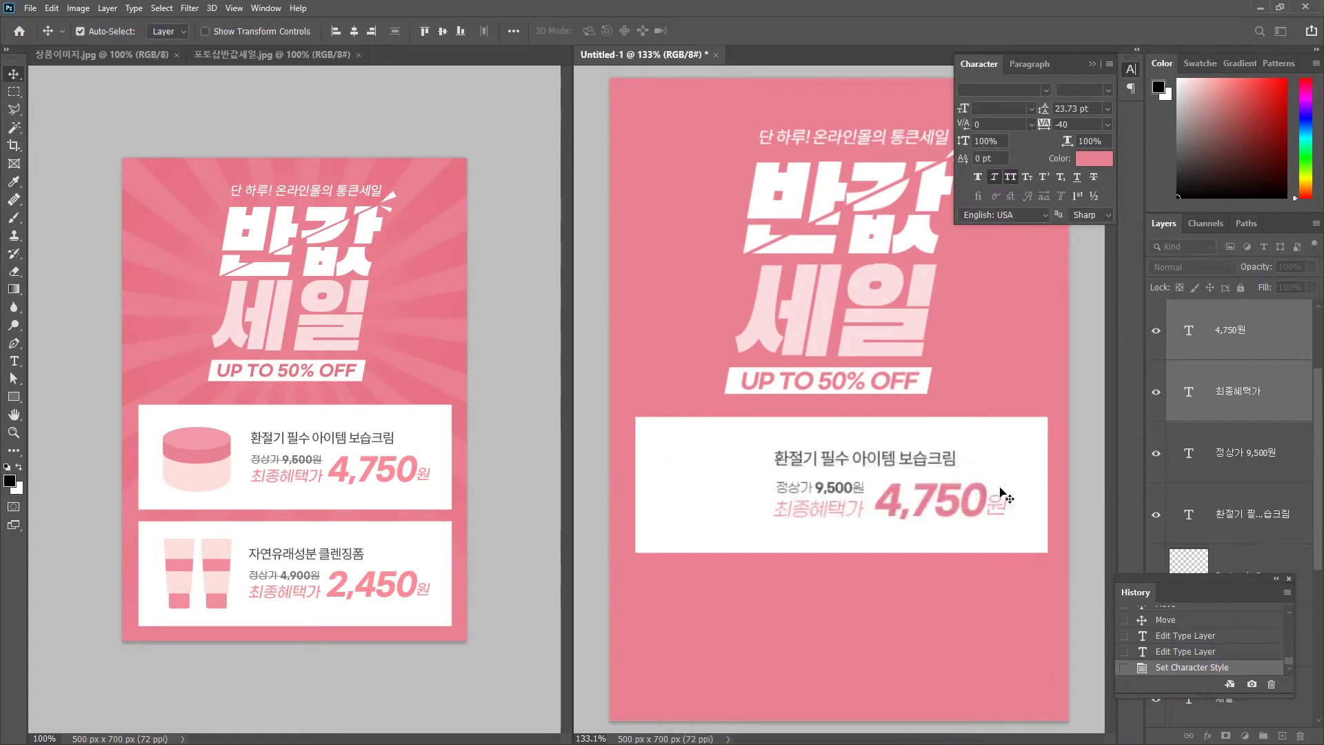
Step: Apply strikethrough to the "정상가 9,500원" line and set "최종혜택가" to the Medium style
{"action": "left_click", "coordinate": [847, 491]}
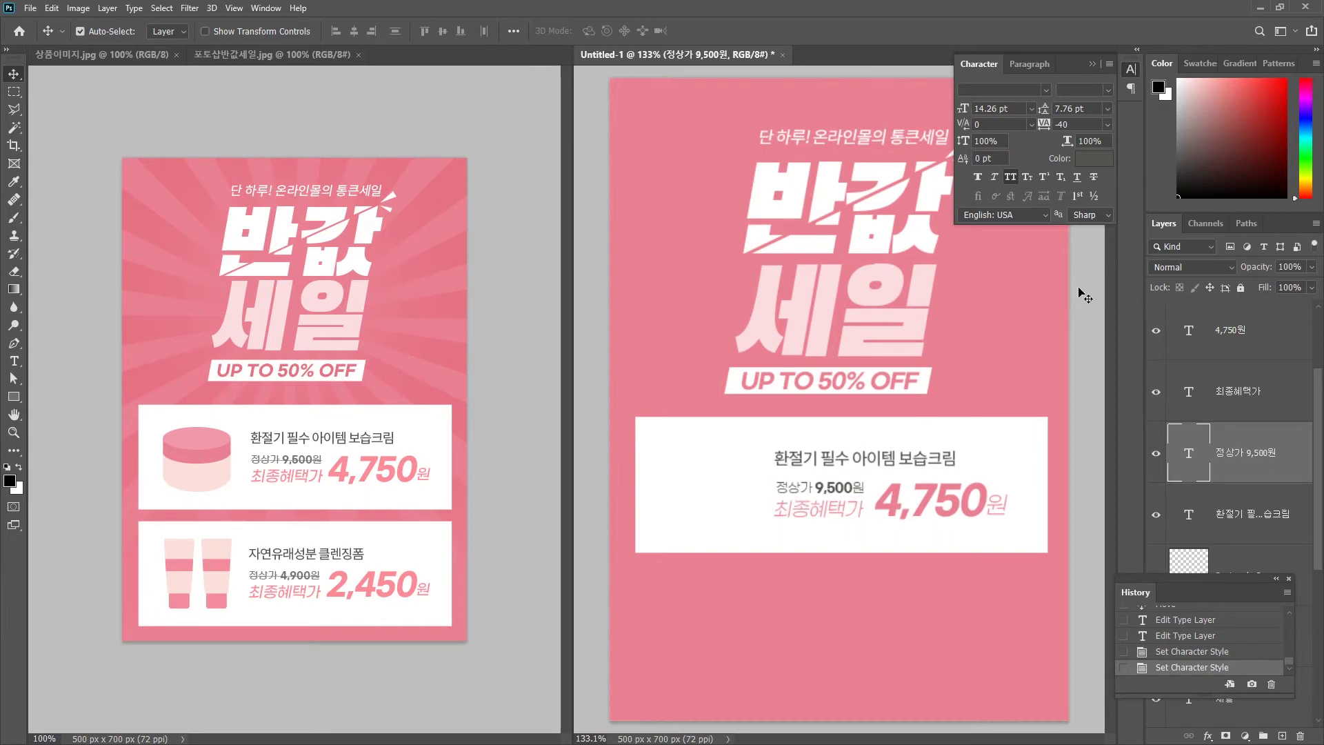
{"action": "left_click", "coordinate": [1094, 177]}
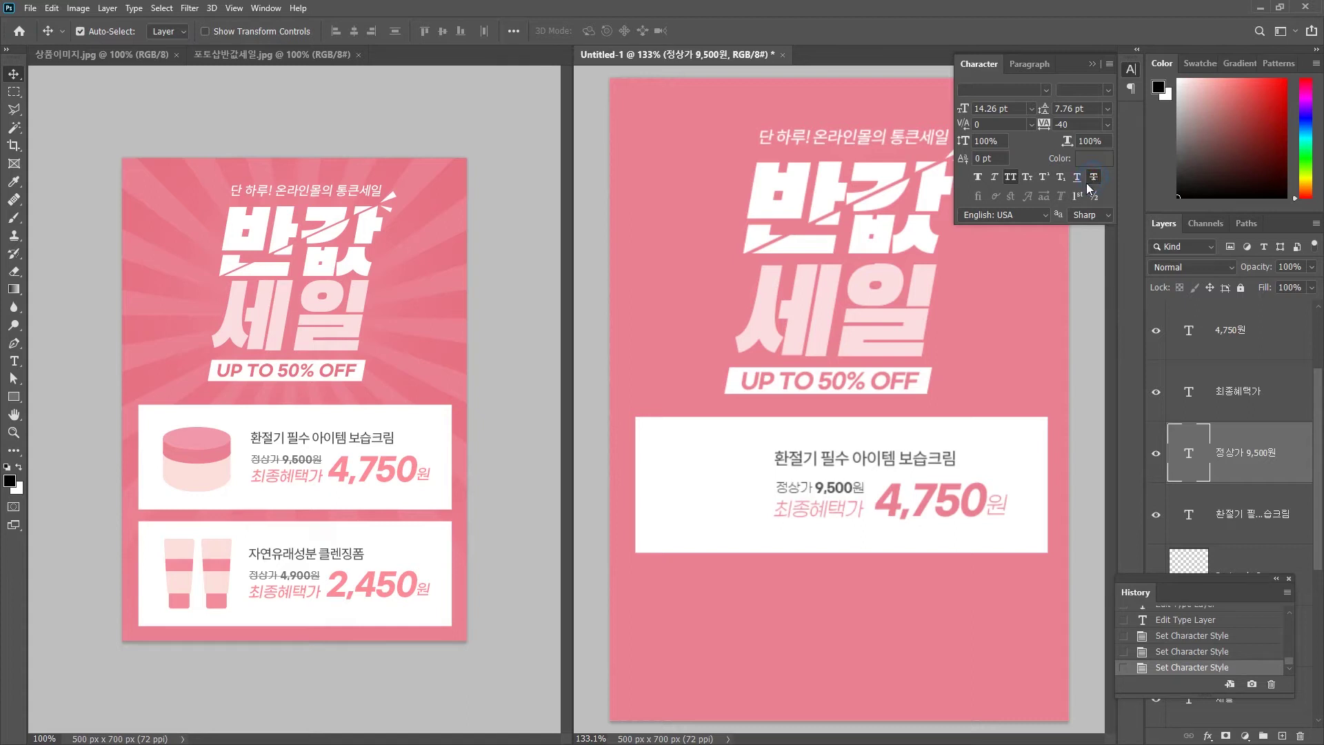
{"action": "left_click", "coordinate": [840, 526]}
{"action": "left_click", "coordinate": [830, 514]}
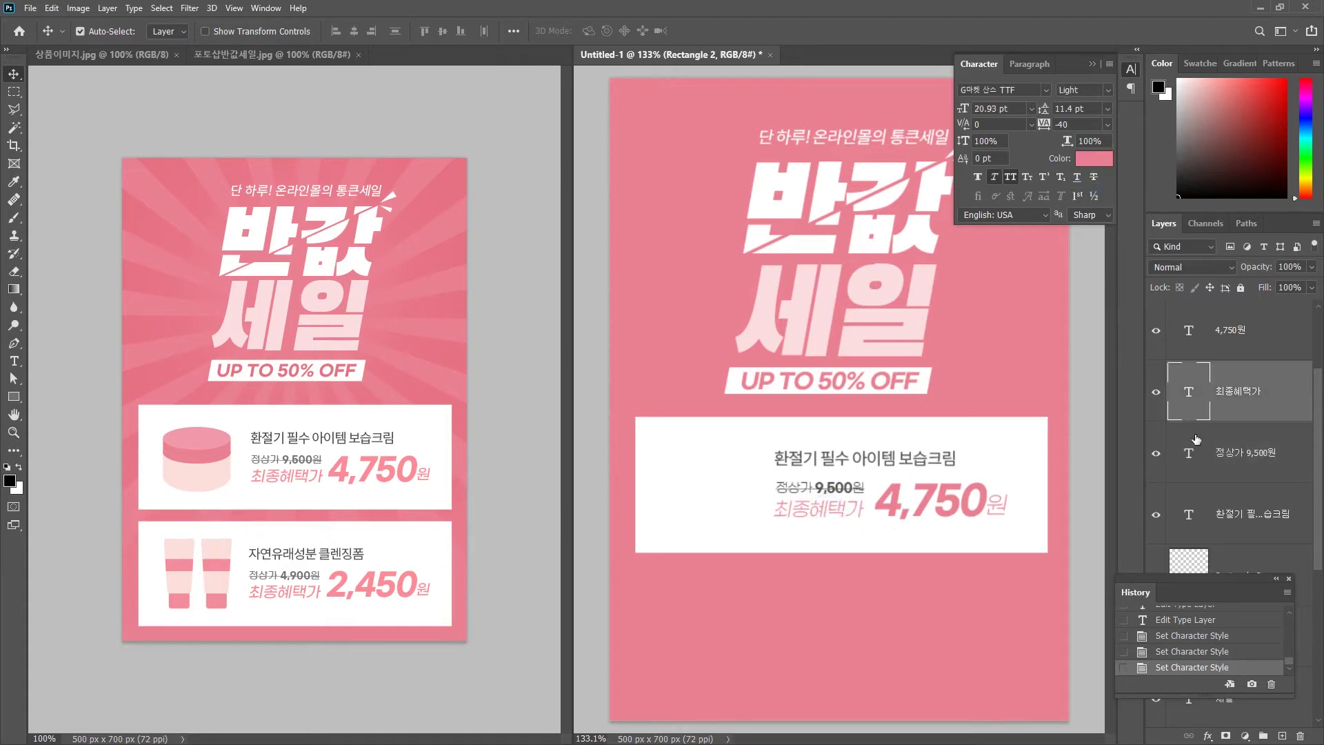
{"action": "left_click", "coordinate": [1104, 91]}
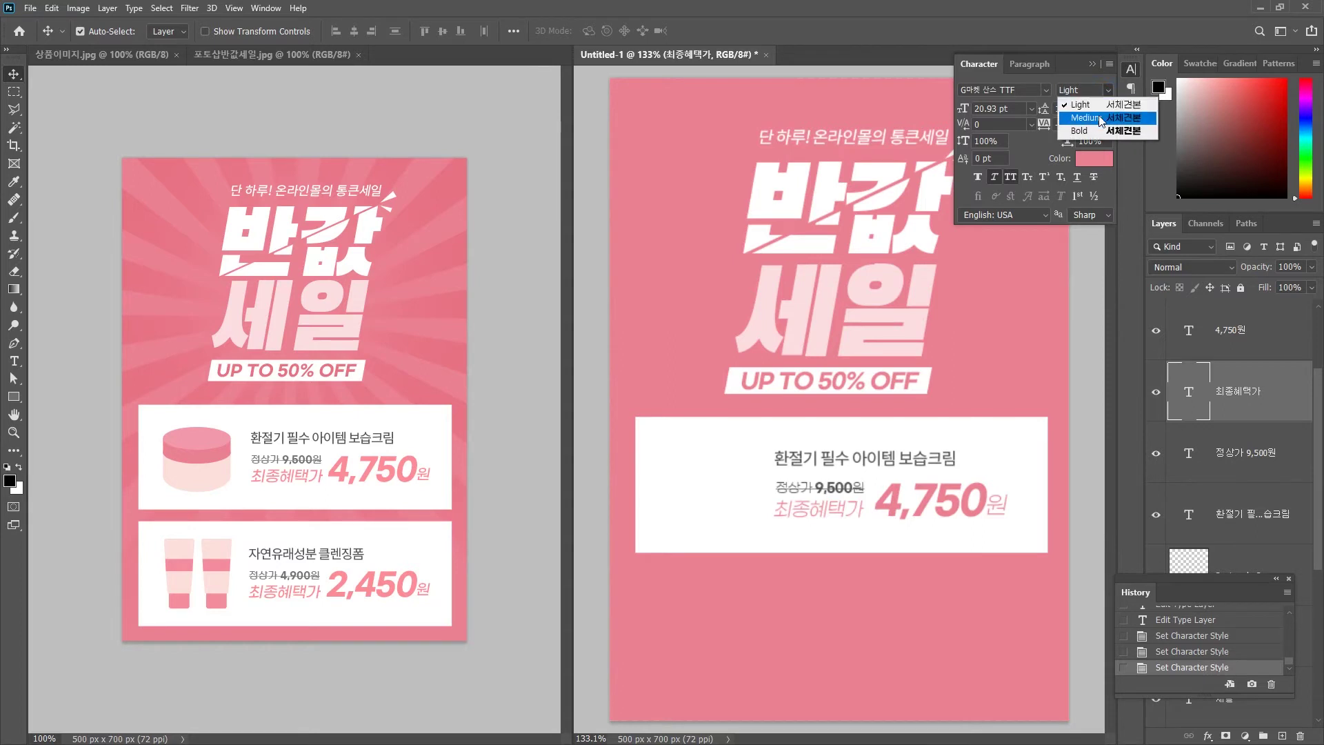
{"action": "left_click", "coordinate": [1099, 119]}
Step: Set only the "원" character in the "4,750원" price to the Medium style
{"action": "left_click", "coordinate": [1004, 512]}
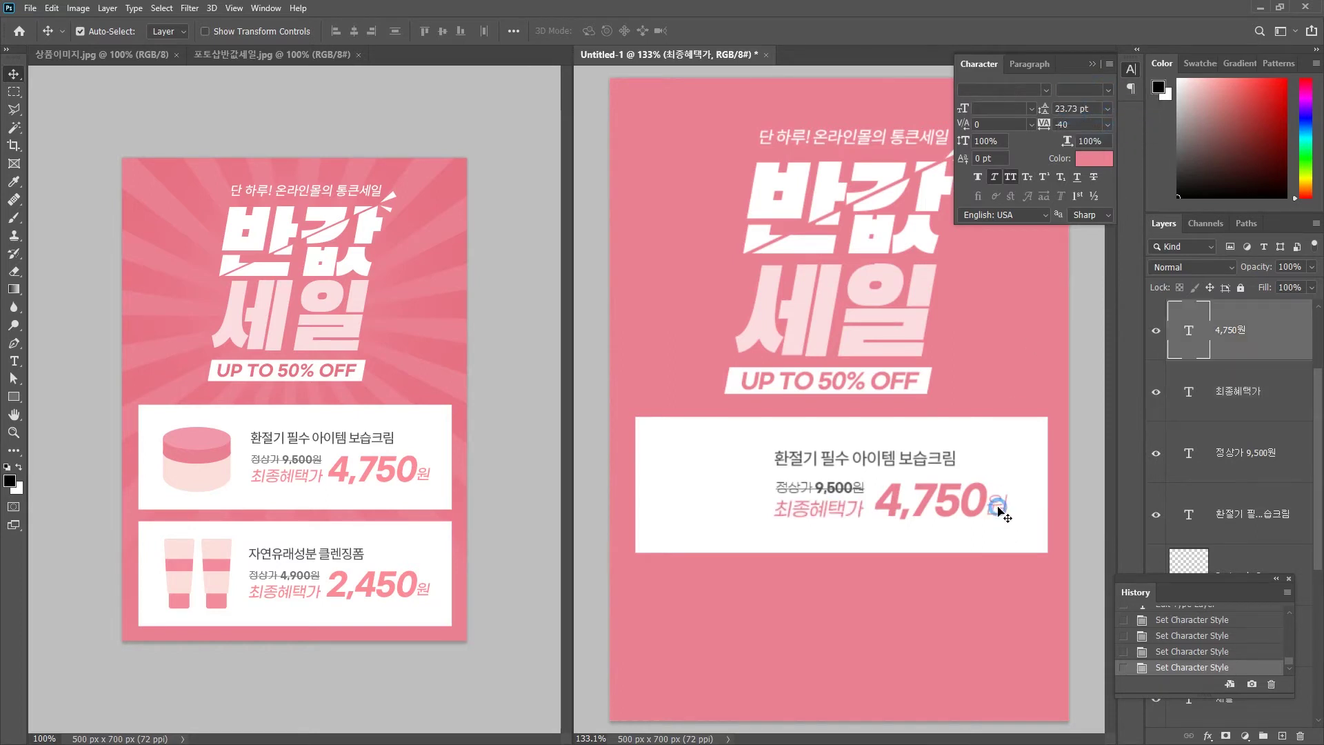
{"action": "key", "text": "t"}
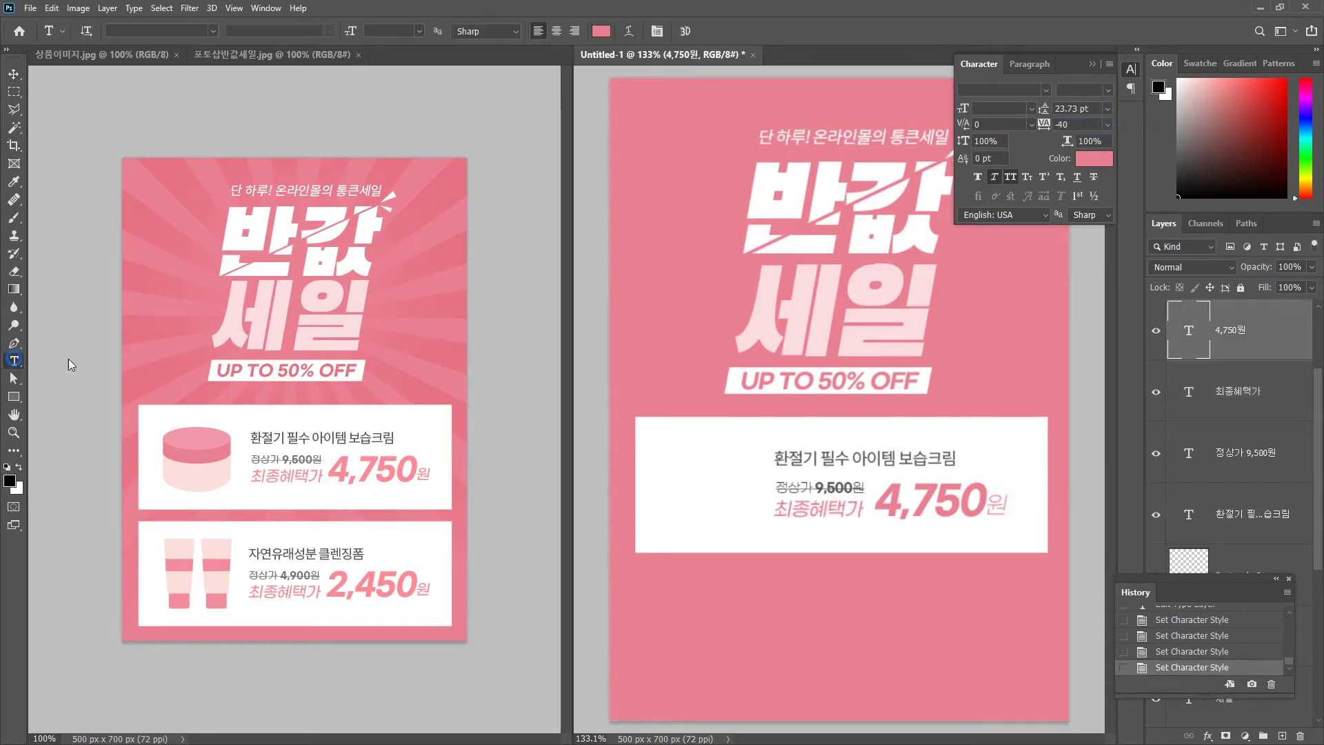
{"action": "left_click_drag", "start_coordinate": [984, 514], "coordinate": [1008, 514]}
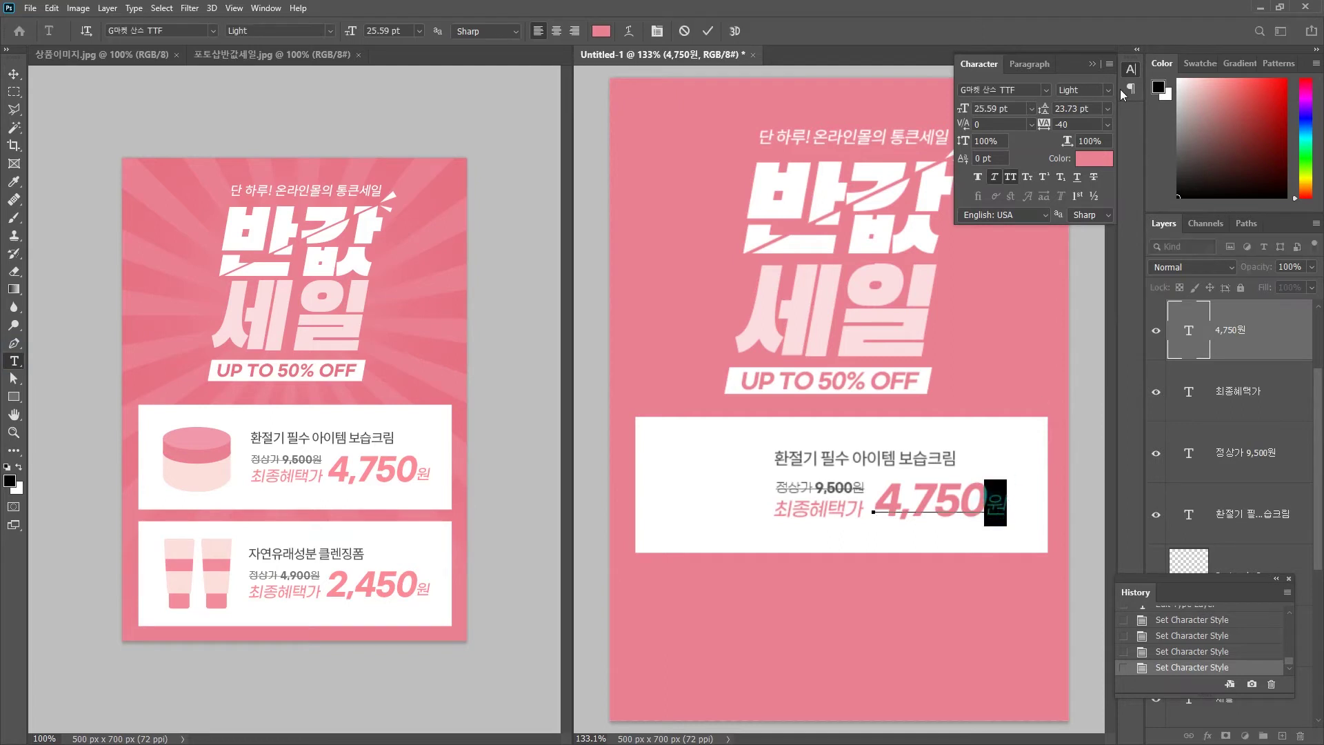
{"action": "left_click", "coordinate": [1113, 94]}
{"action": "left_click", "coordinate": [1134, 121]}
{"action": "key", "text": "ctrl+Return"}
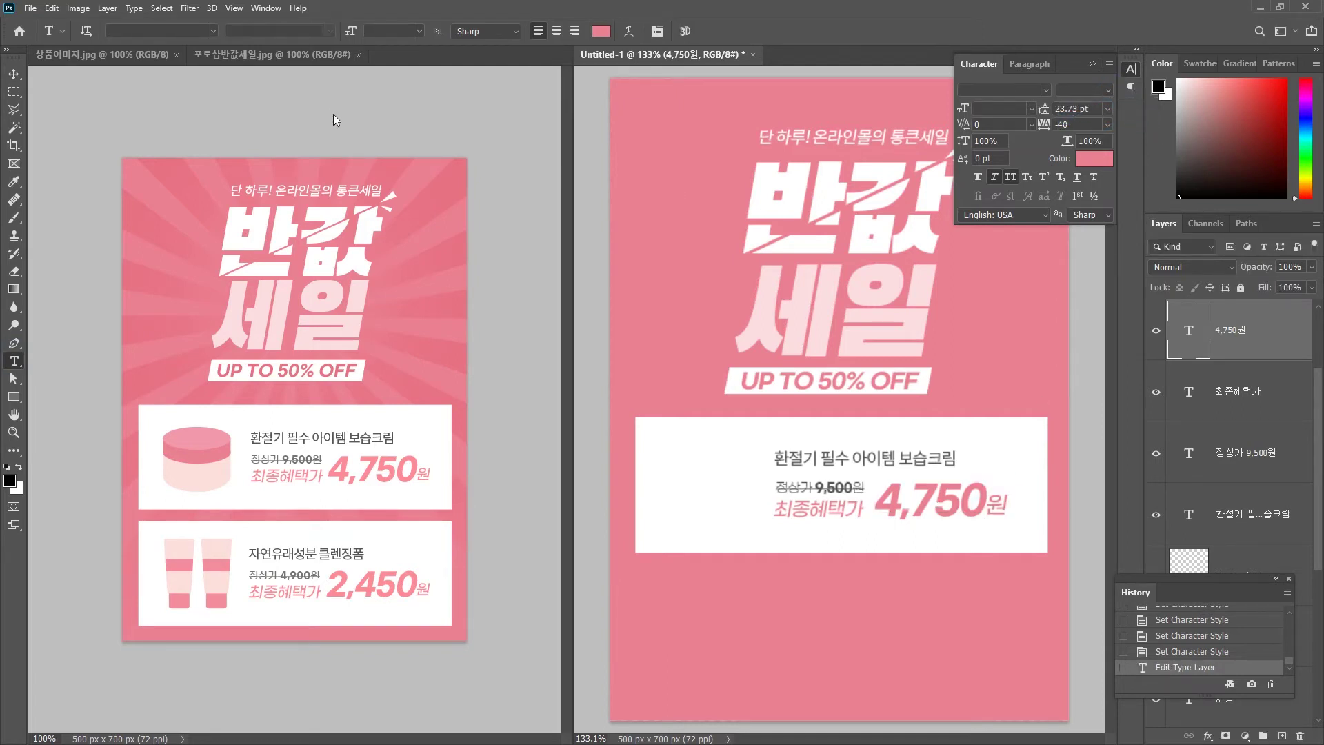
Step: Nudge the "4,750원" price very slightly upward within the white product box
{"action": "key", "text": "ctrl+1"}
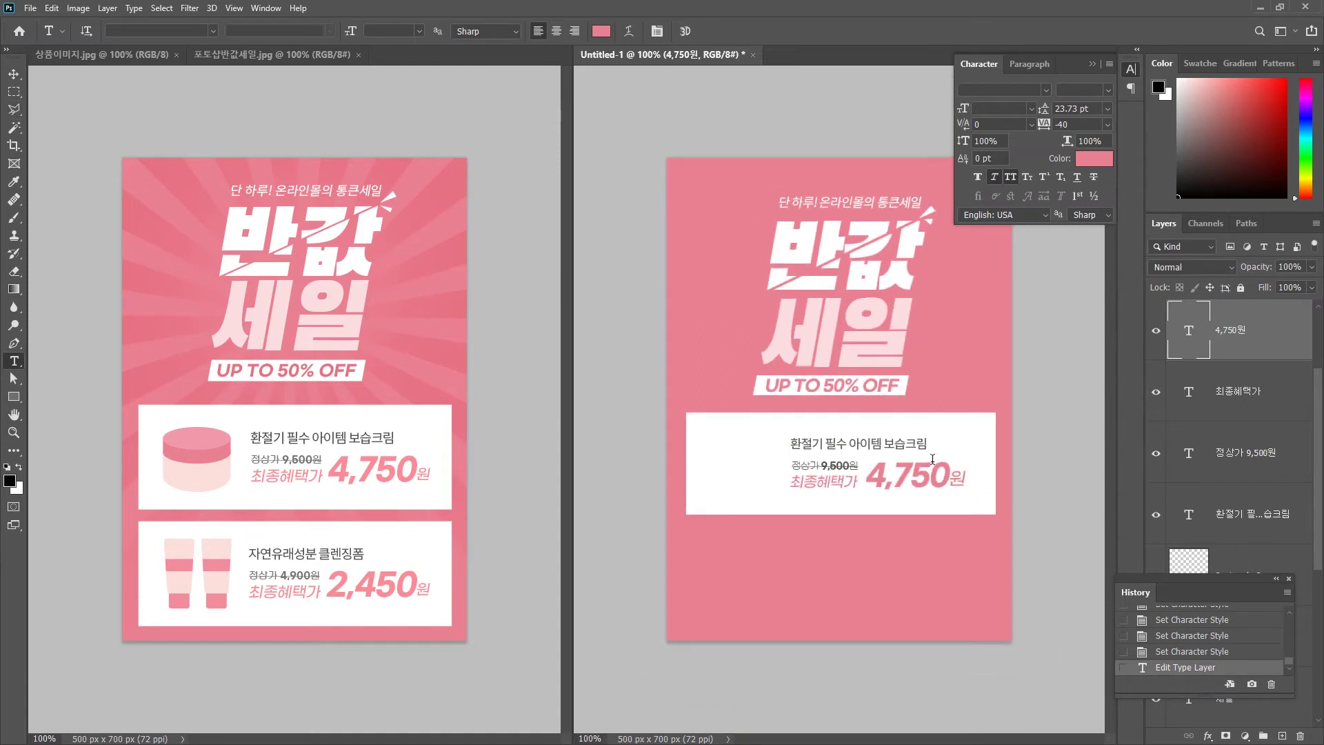
{"action": "scroll", "coordinate": [840, 403], "scroll_direction": "up", "scroll_amount": 2}
{"action": "left_click", "coordinate": [14, 74]}
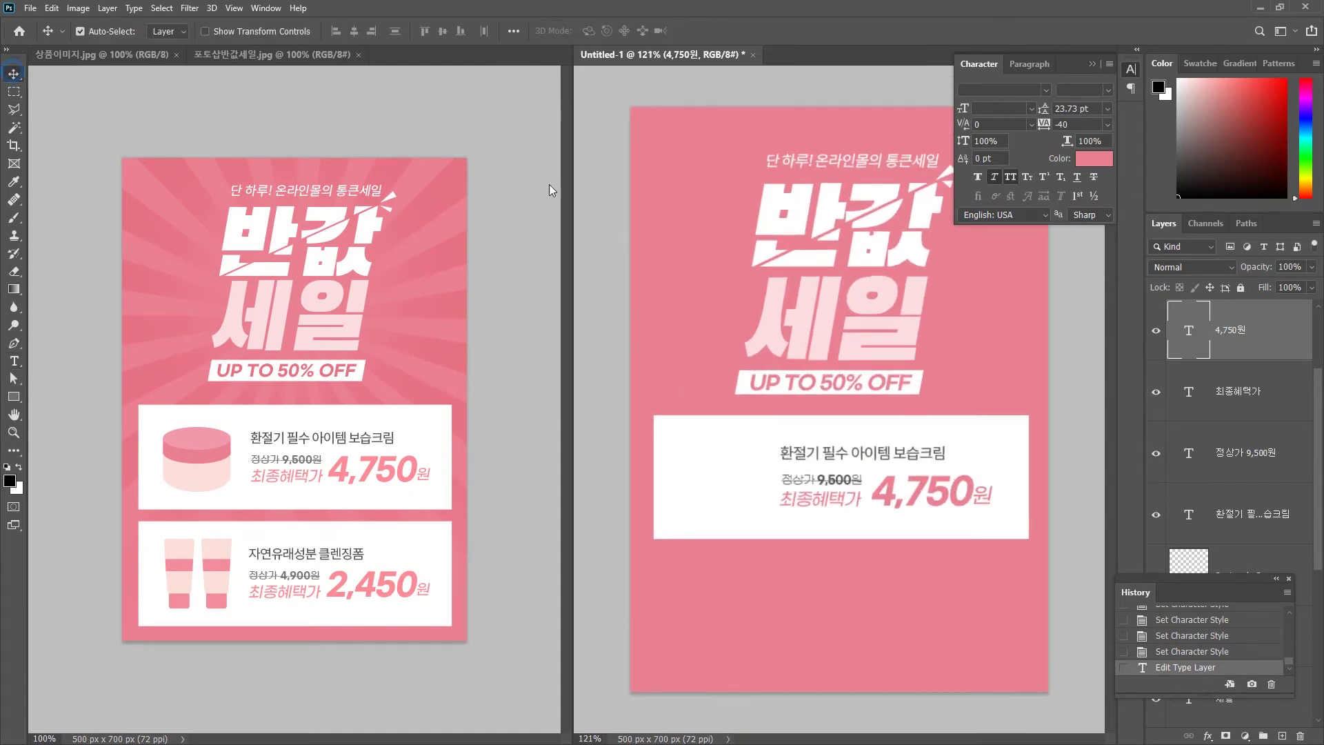
{"action": "left_click_drag", "start_coordinate": [935, 493], "coordinate": [936, 490]}
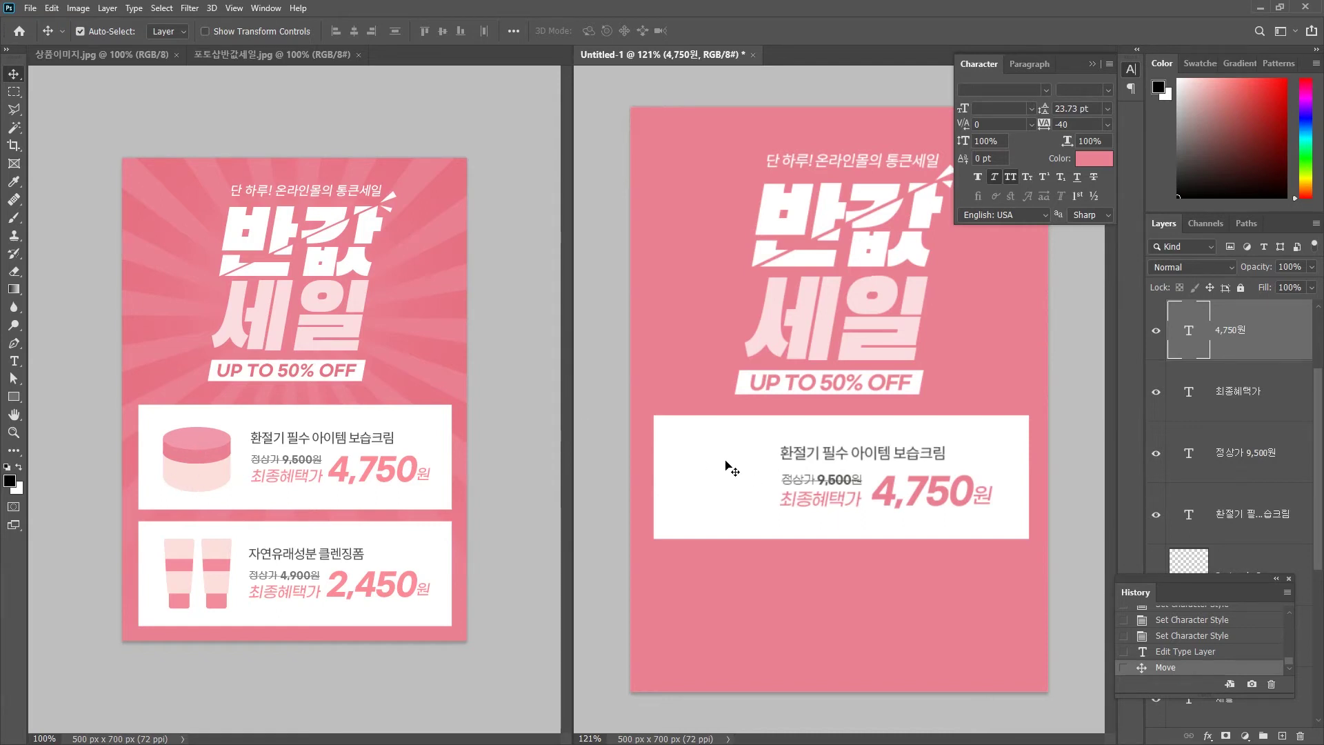
Step: In 상품이미지.jpg, select the white background with the Magic Wand and invert the selection to the tube and jar
{"action": "left_click", "coordinate": [115, 58]}
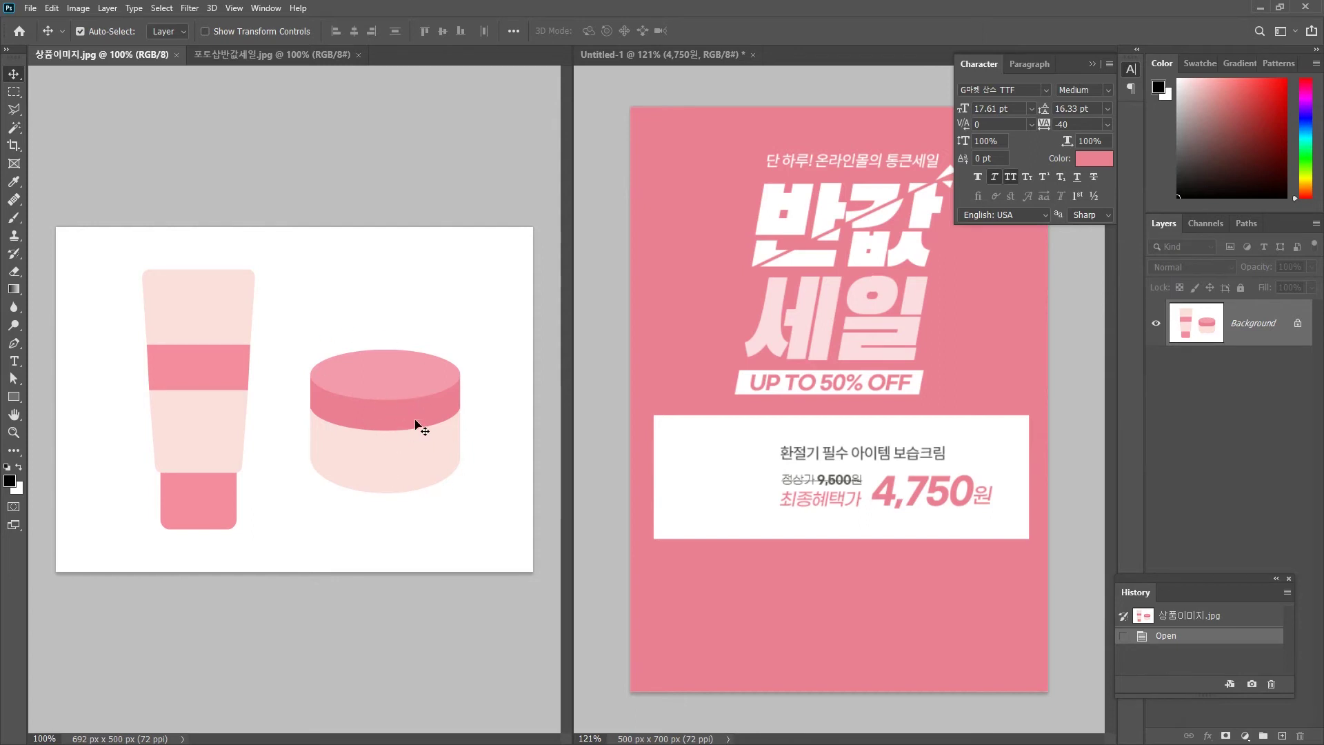
{"action": "left_click", "coordinate": [14, 128]}
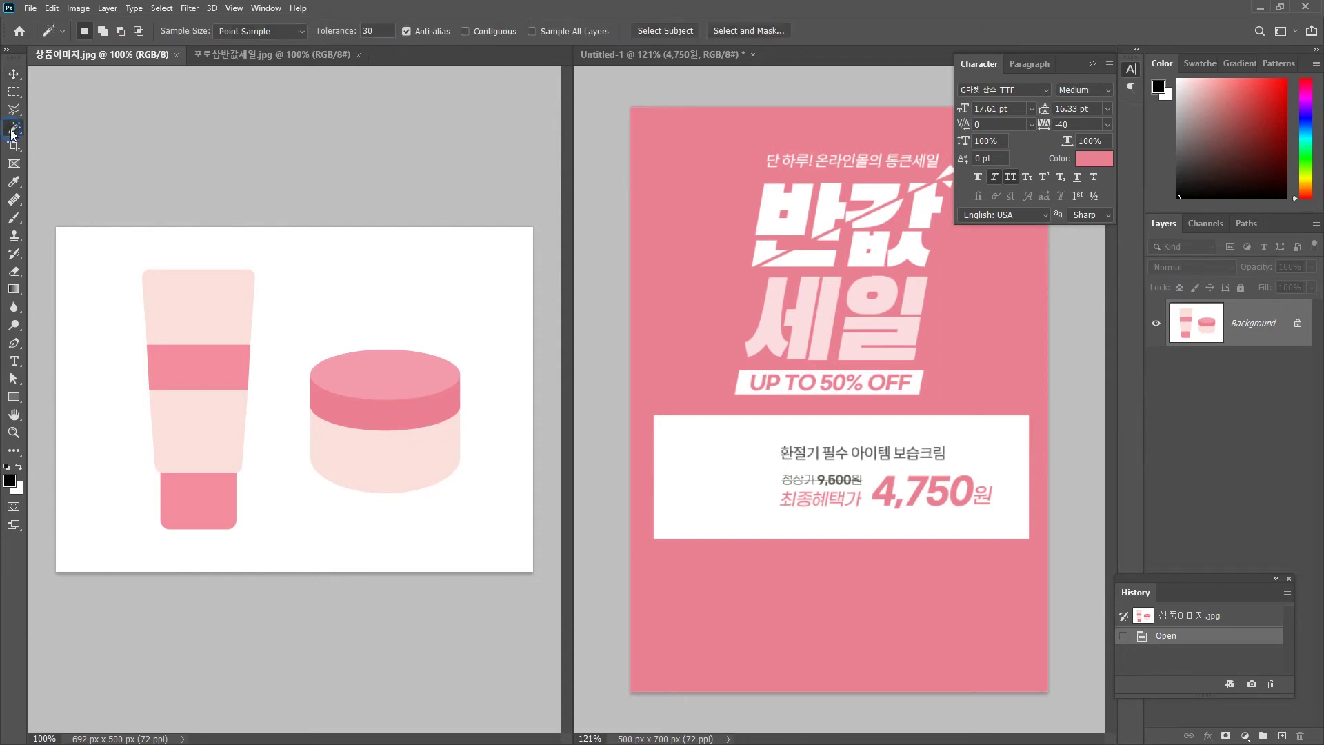
{"action": "right_click", "coordinate": [14, 127]}
{"action": "left_click", "coordinate": [69, 158]}
{"action": "left_click", "coordinate": [357, 301]}
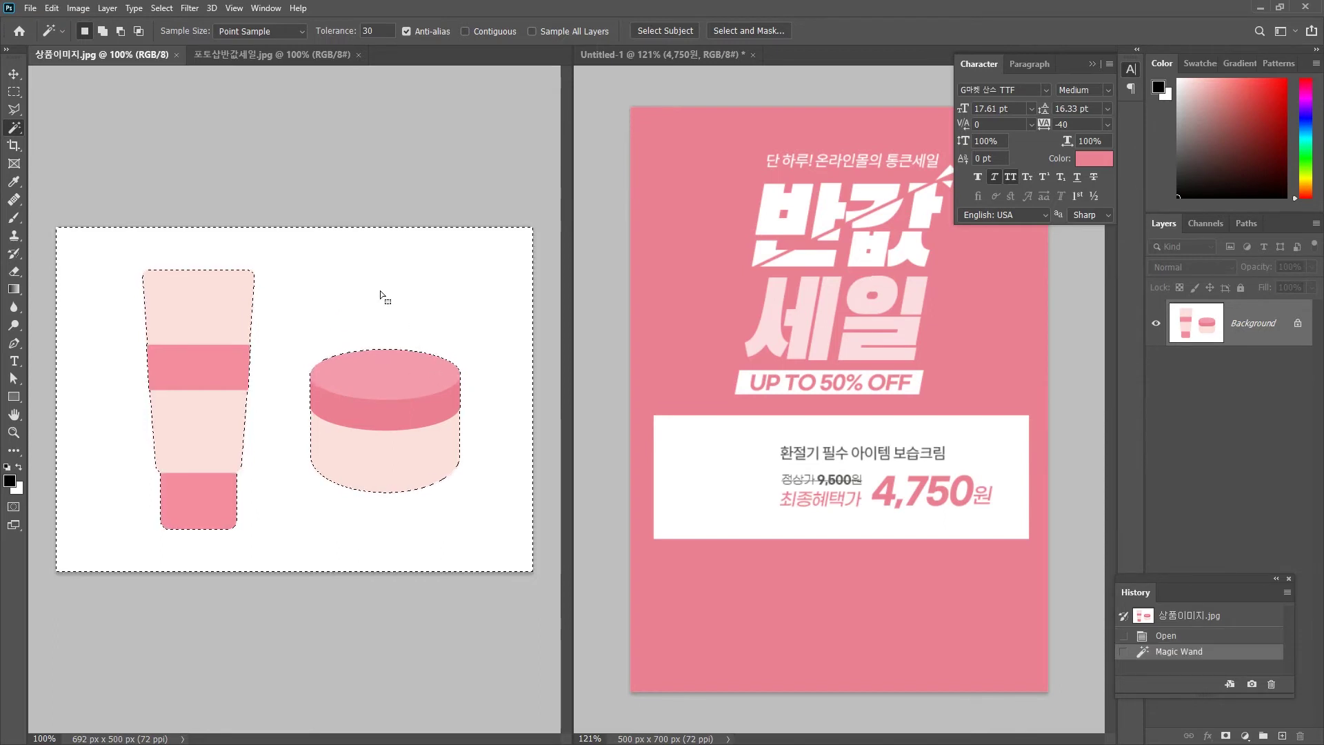
{"action": "left_click", "coordinate": [162, 8]}
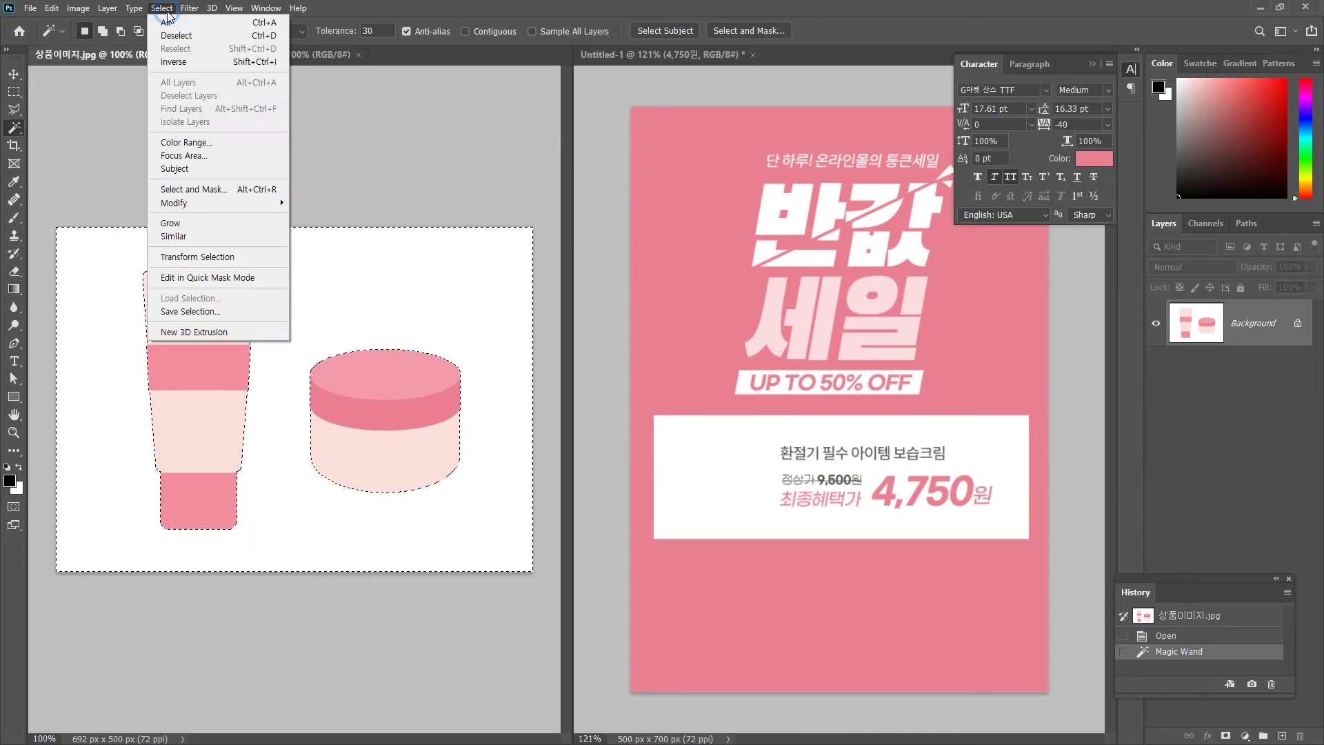
{"action": "left_click", "coordinate": [176, 62]}
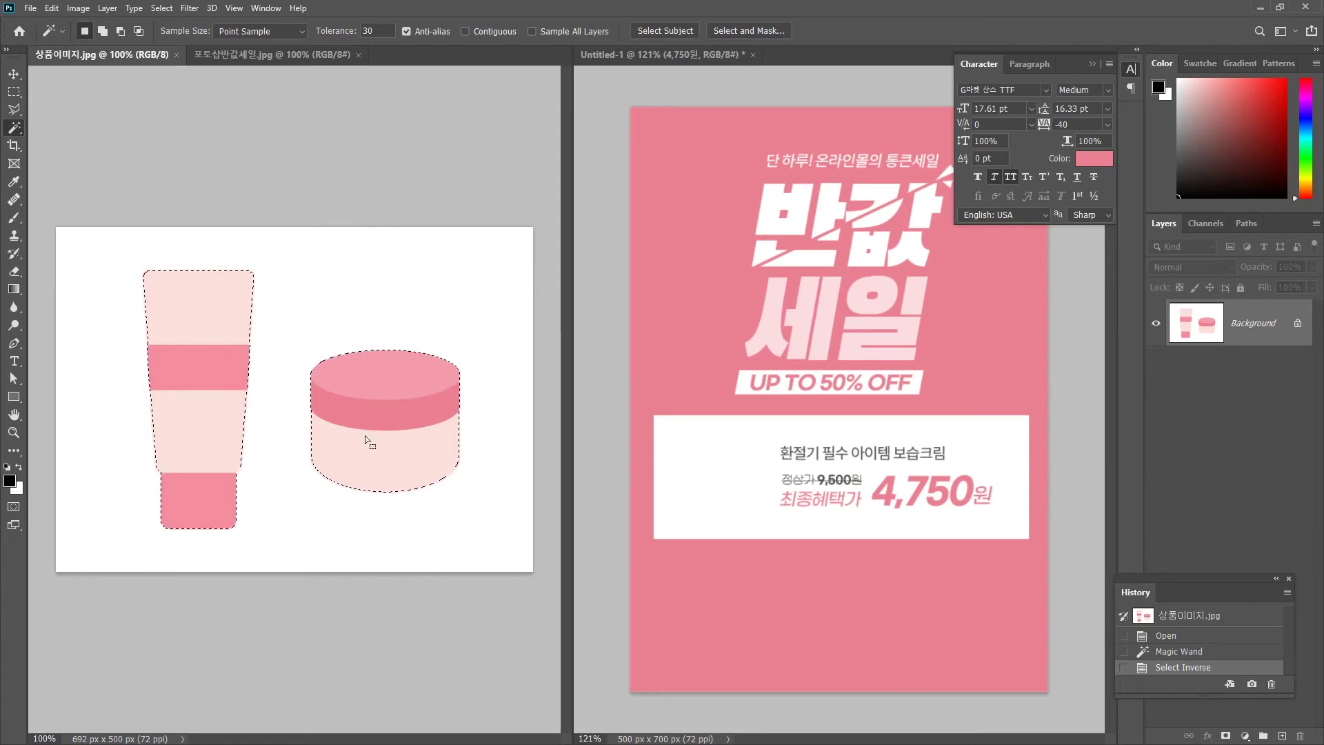
Step: Cut the selected tube and jar onto their own layer and hide the white Background layer
{"action": "right_click", "coordinate": [392, 378]}
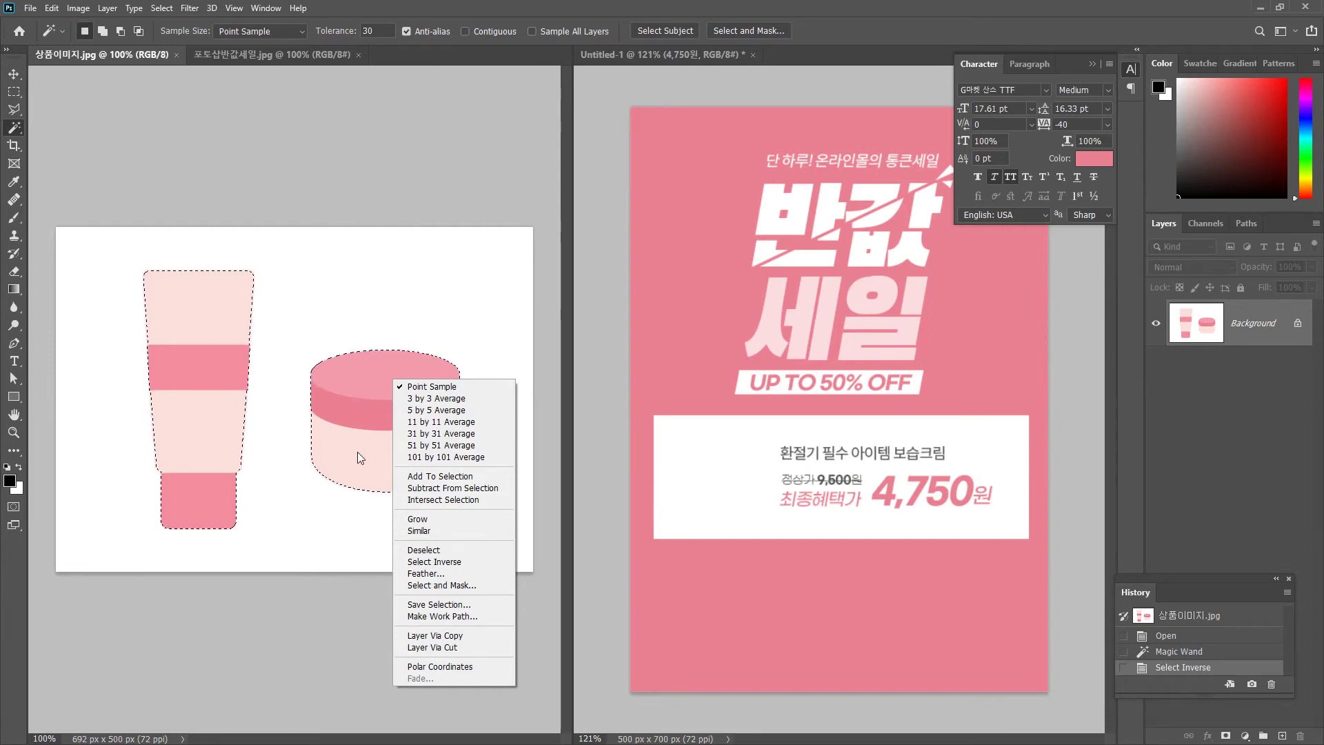
{"action": "left_click", "coordinate": [446, 647]}
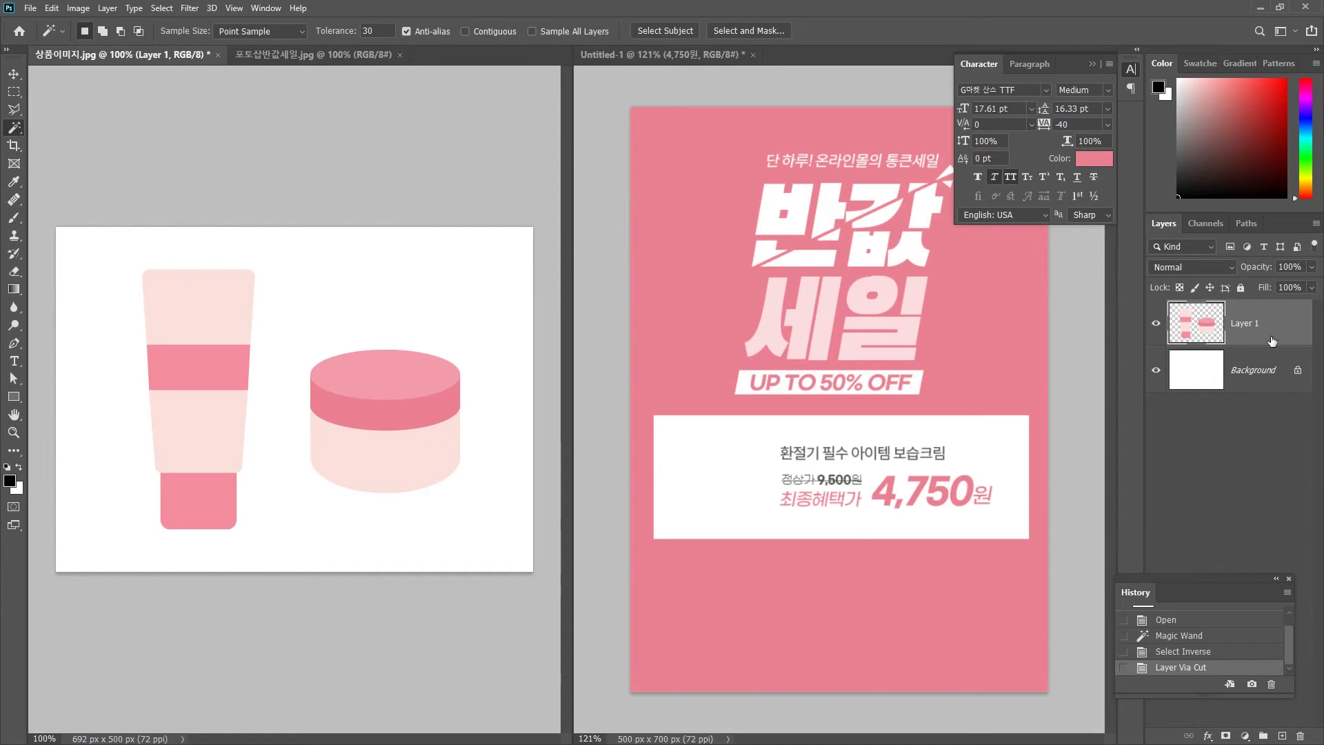
{"action": "left_click", "coordinate": [1156, 371]}
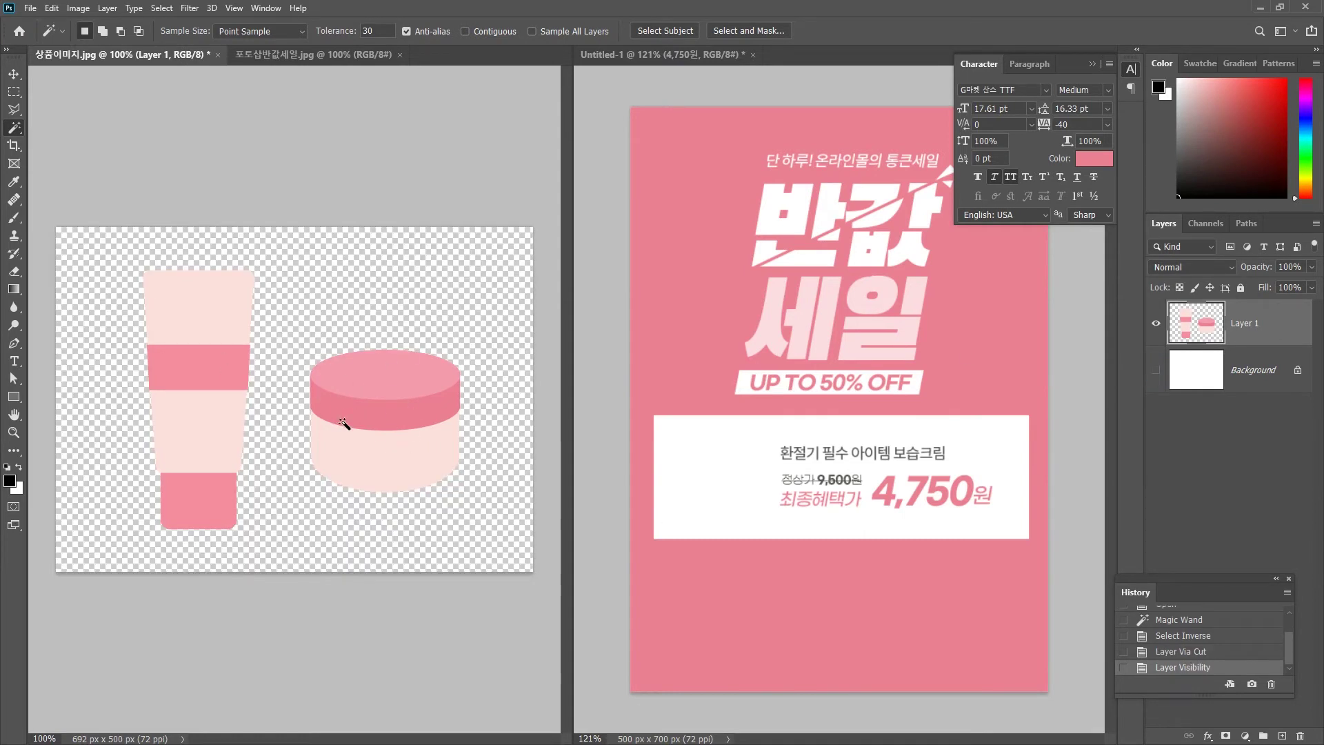
Step: Select the cream jar with a rectangular marquee and move it into the Untitled-1 poster over the white product box
{"action": "left_click", "coordinate": [14, 92]}
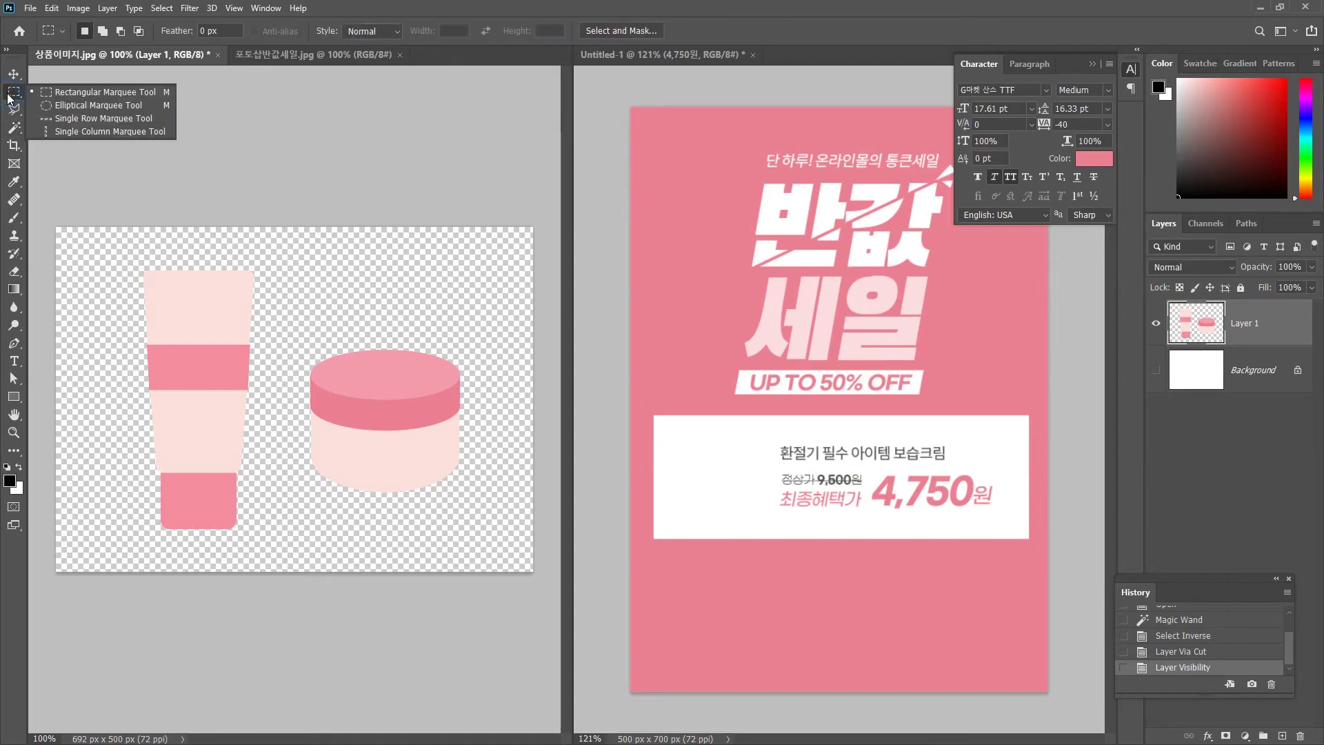
{"action": "left_click", "coordinate": [44, 92]}
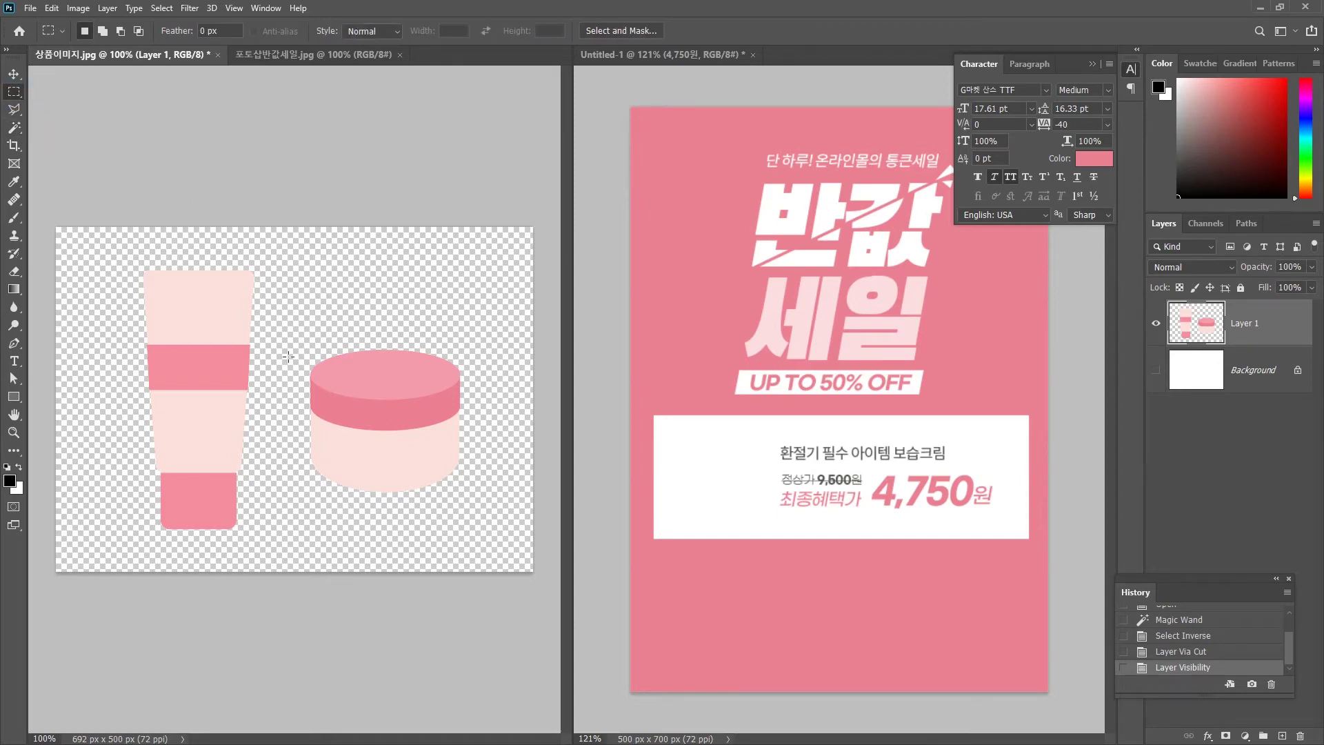
{"action": "left_click_drag", "start_coordinate": [289, 328], "coordinate": [481, 511]}
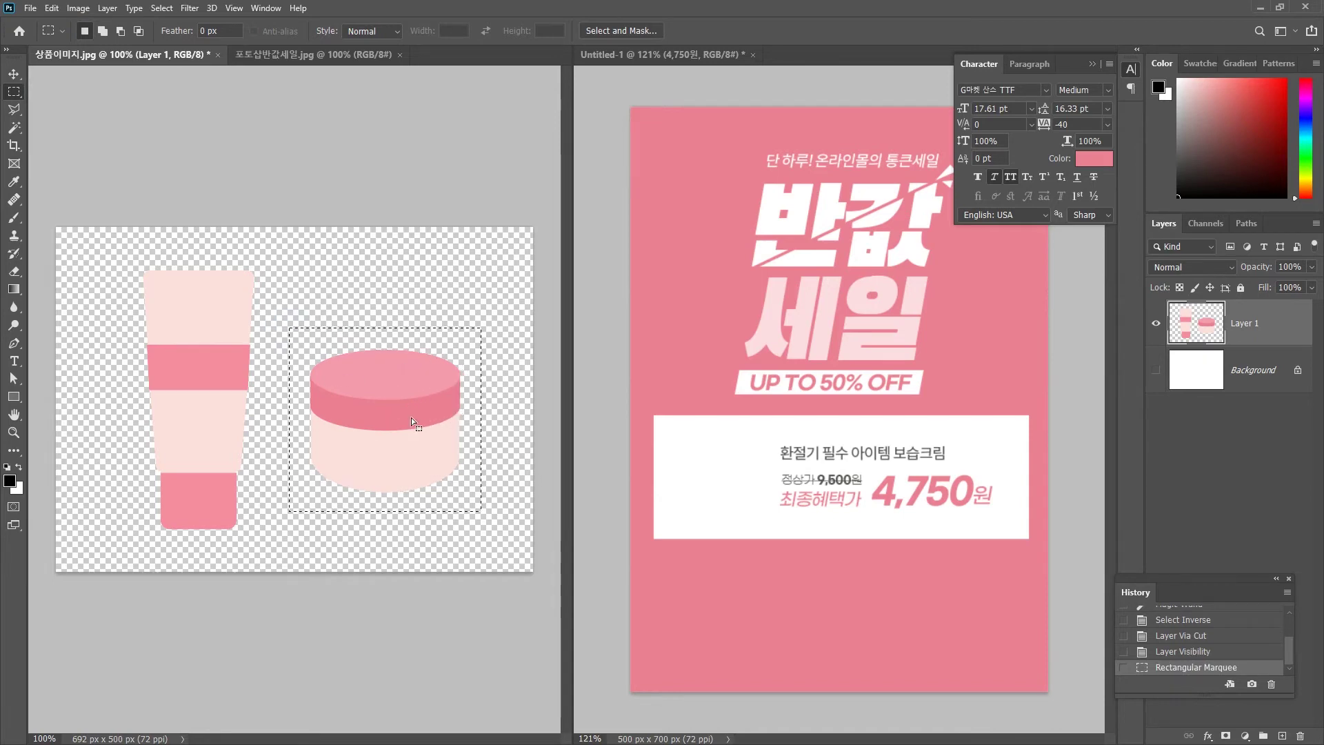
{"action": "key", "text": "v"}
{"action": "left_click_drag", "start_coordinate": [412, 397], "coordinate": [772, 443]}
Step: Rename the cream jar's layer in the poster as "크림"
{"action": "double_click", "coordinate": [1232, 456]}
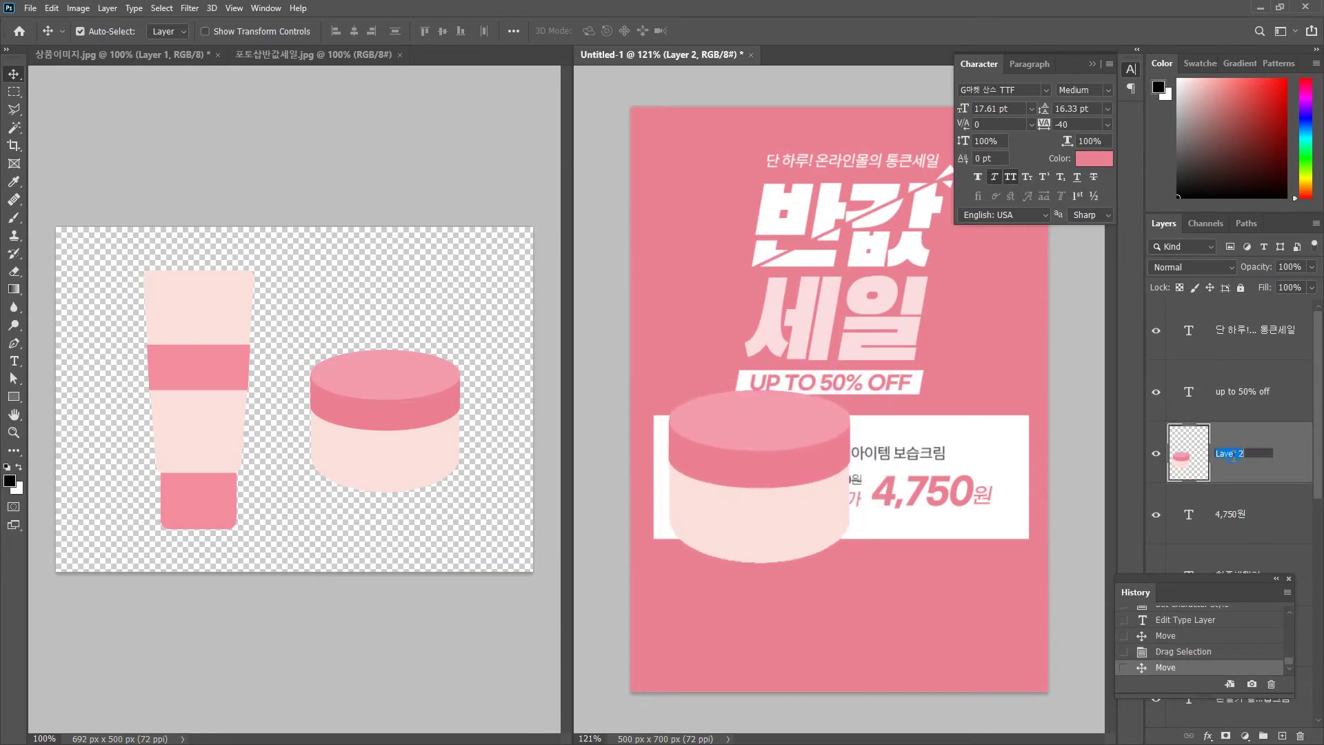
{"action": "type", "text": "ㅋㅡㄹㅣㅁ"}
{"action": "key", "text": "Return"}
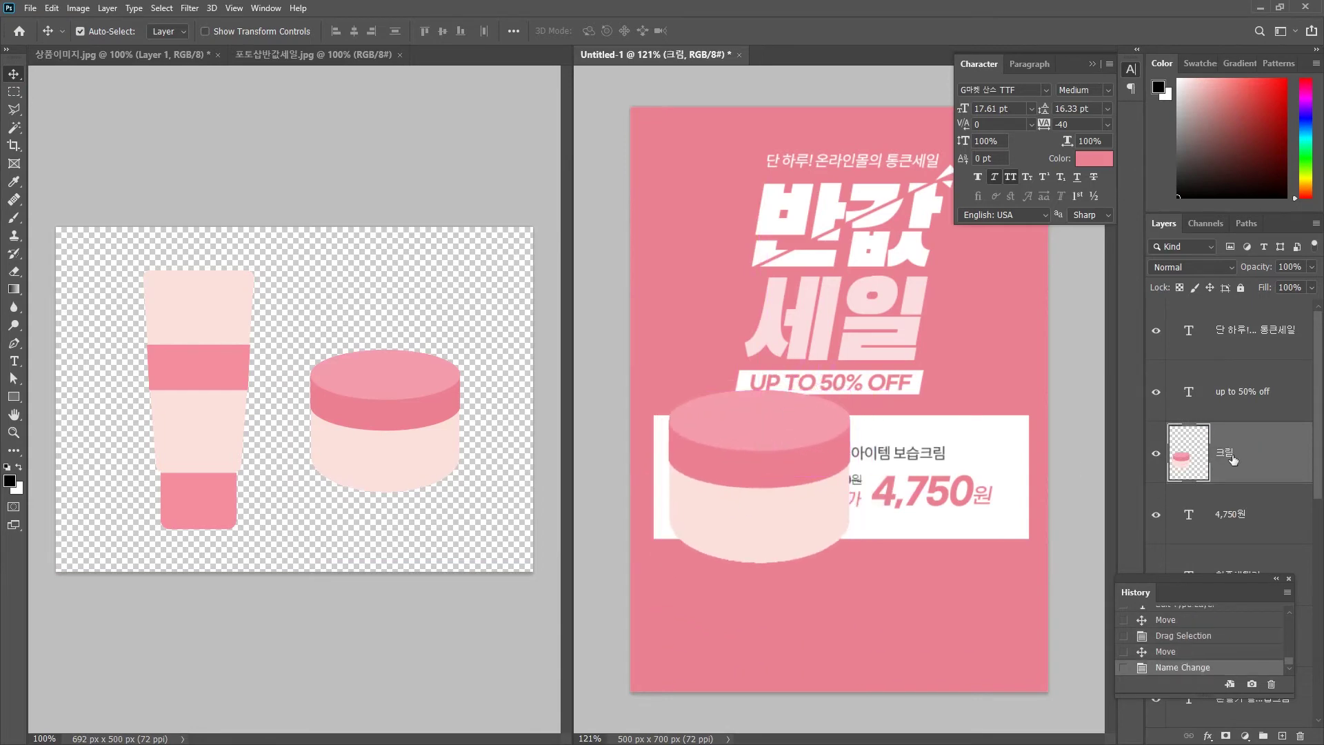
Step: Convert the 크림 layer to a smart object and scale the jar down to fit beside the text in the white box
{"action": "right_click", "coordinate": [1283, 444]}
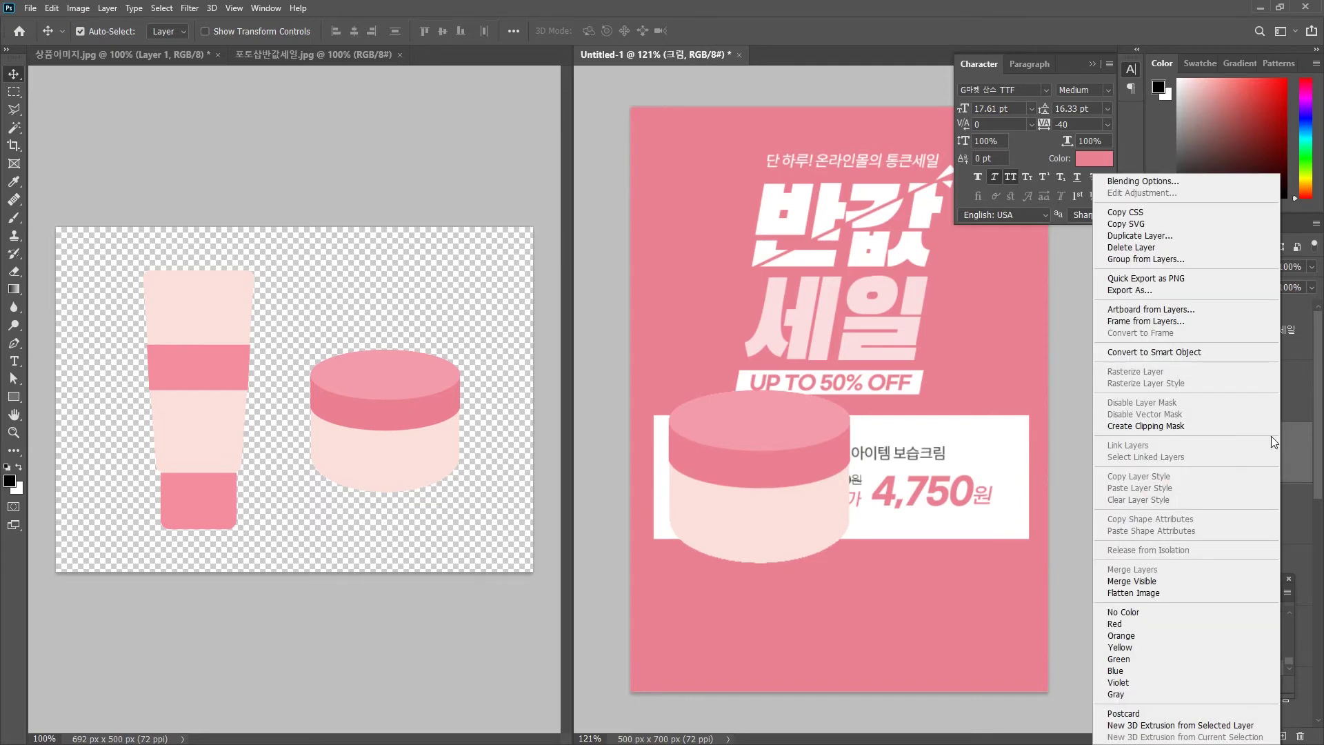
{"action": "left_click", "coordinate": [1171, 353]}
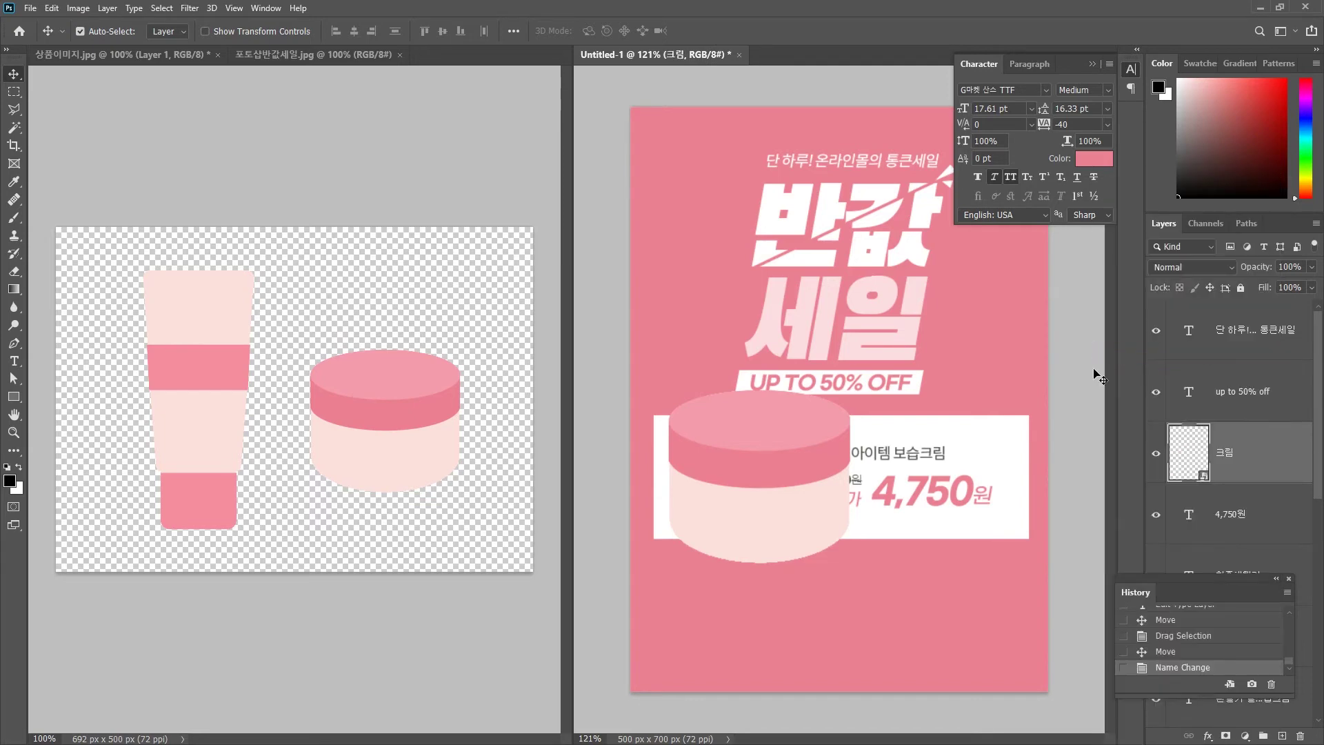
{"action": "key", "text": "ctrl+t"}
{"action": "left_click_drag", "start_coordinate": [848, 391], "coordinate": [747, 465]}
{"action": "key", "text": "Return"}
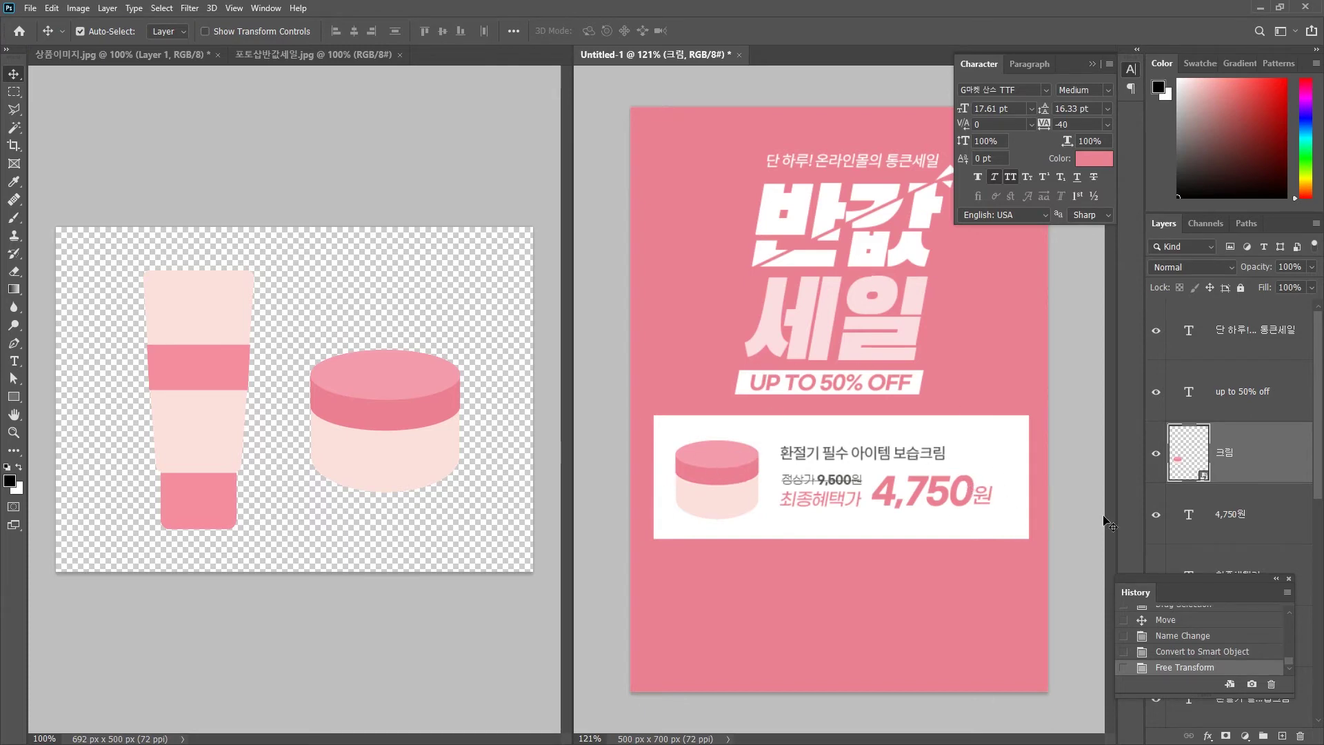
Step: Duplicate the white product box with its texts and cream jar directly below the original, as in the reference poster
{"action": "left_click", "coordinate": [268, 56]}
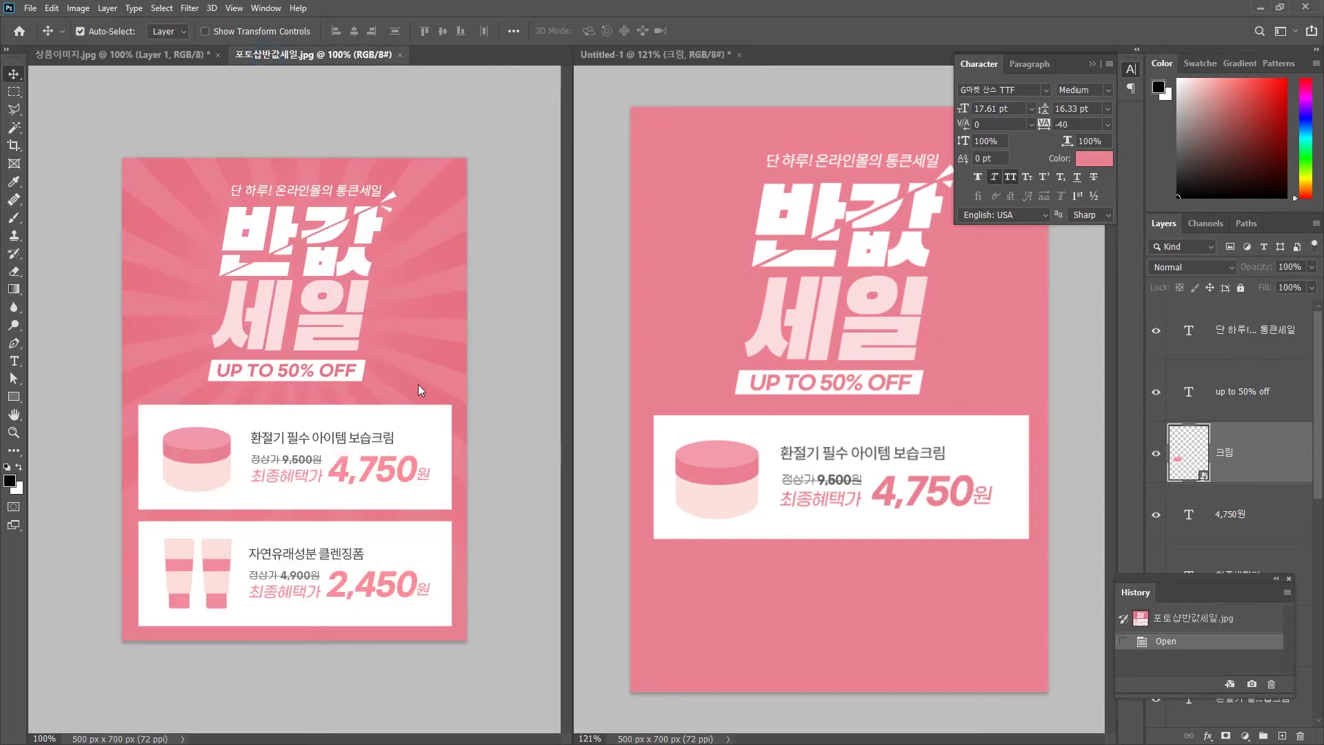
{"action": "left_click", "coordinate": [1061, 437]}
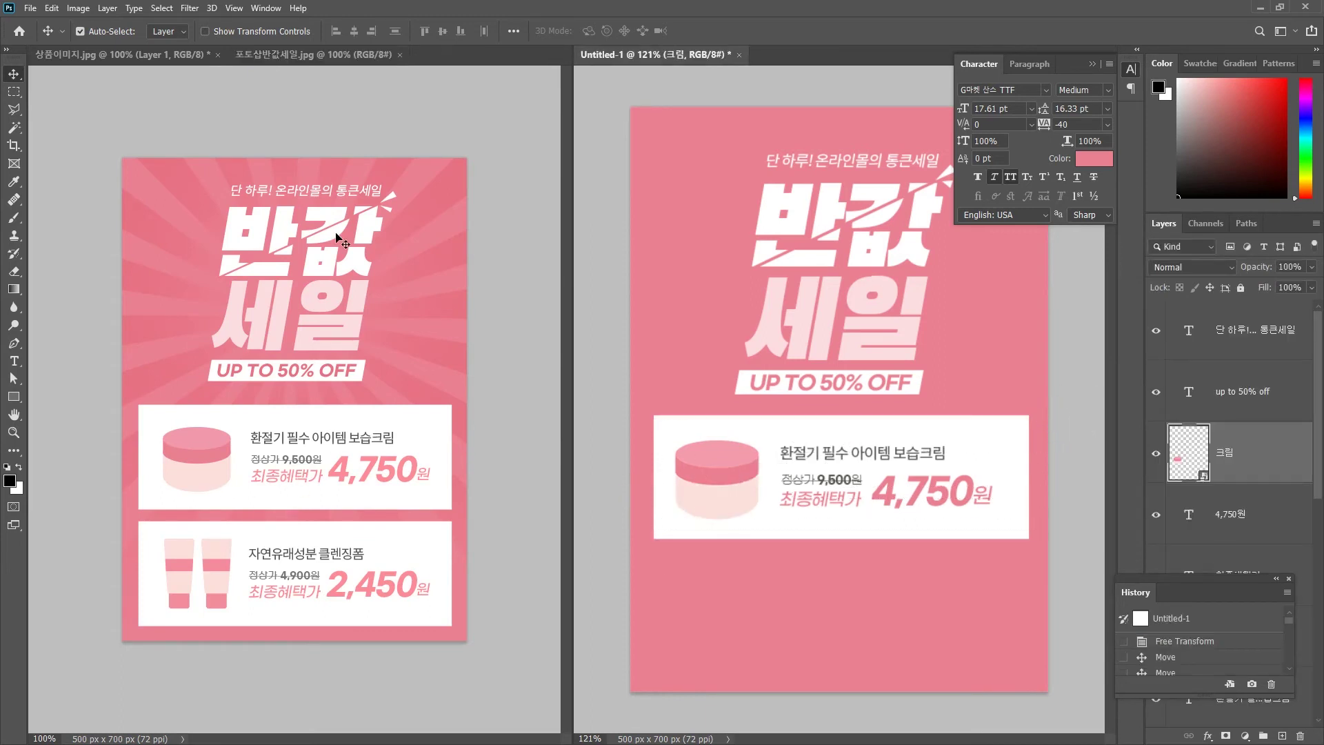
{"action": "left_click", "coordinate": [1253, 711], "text": "shift"}
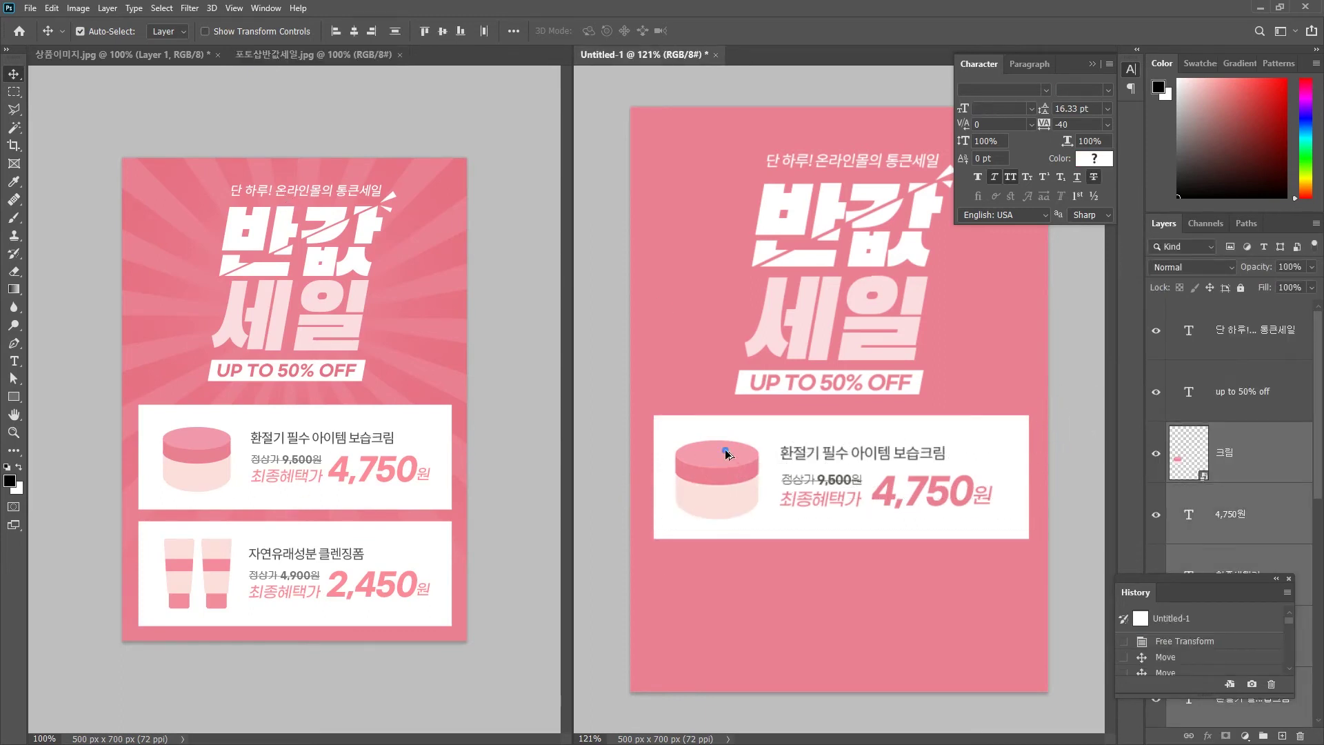
{"action": "left_click_drag", "start_coordinate": [725, 449], "coordinate": [727, 588]}
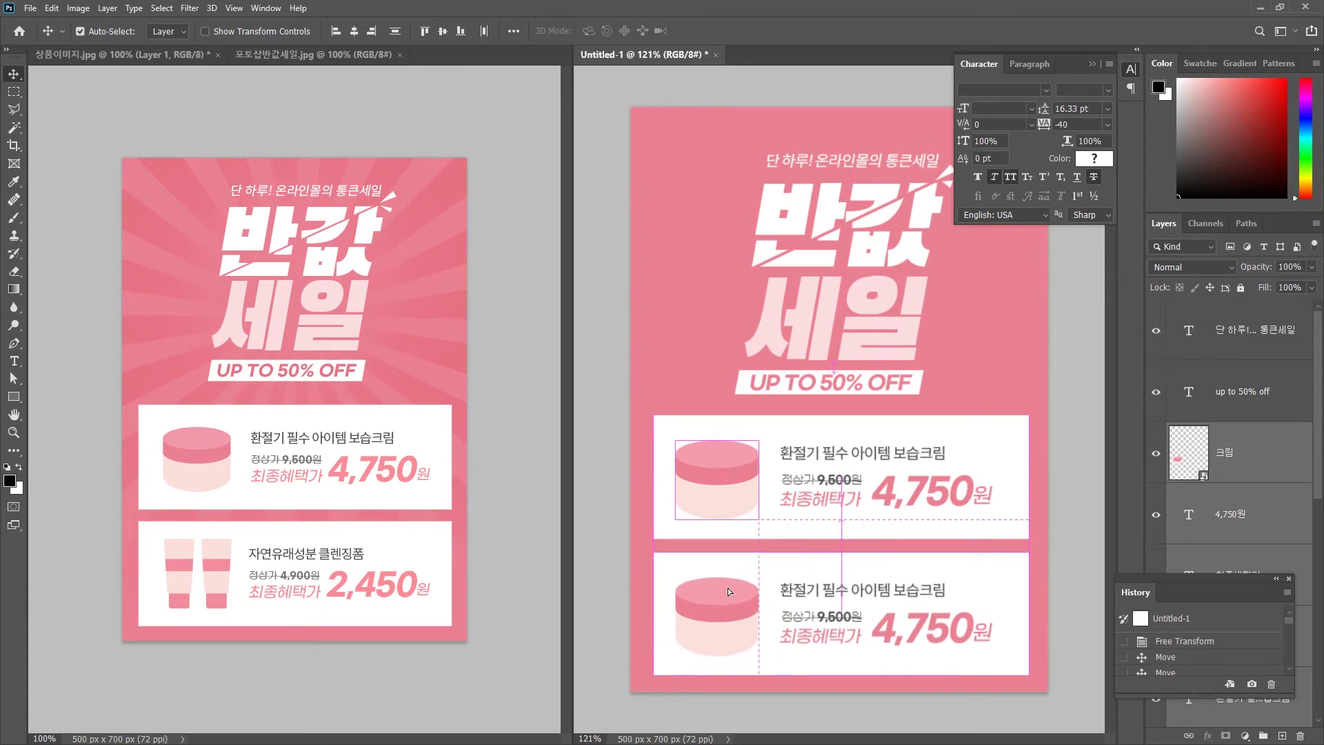
{"action": "left_click", "coordinate": [1070, 611]}
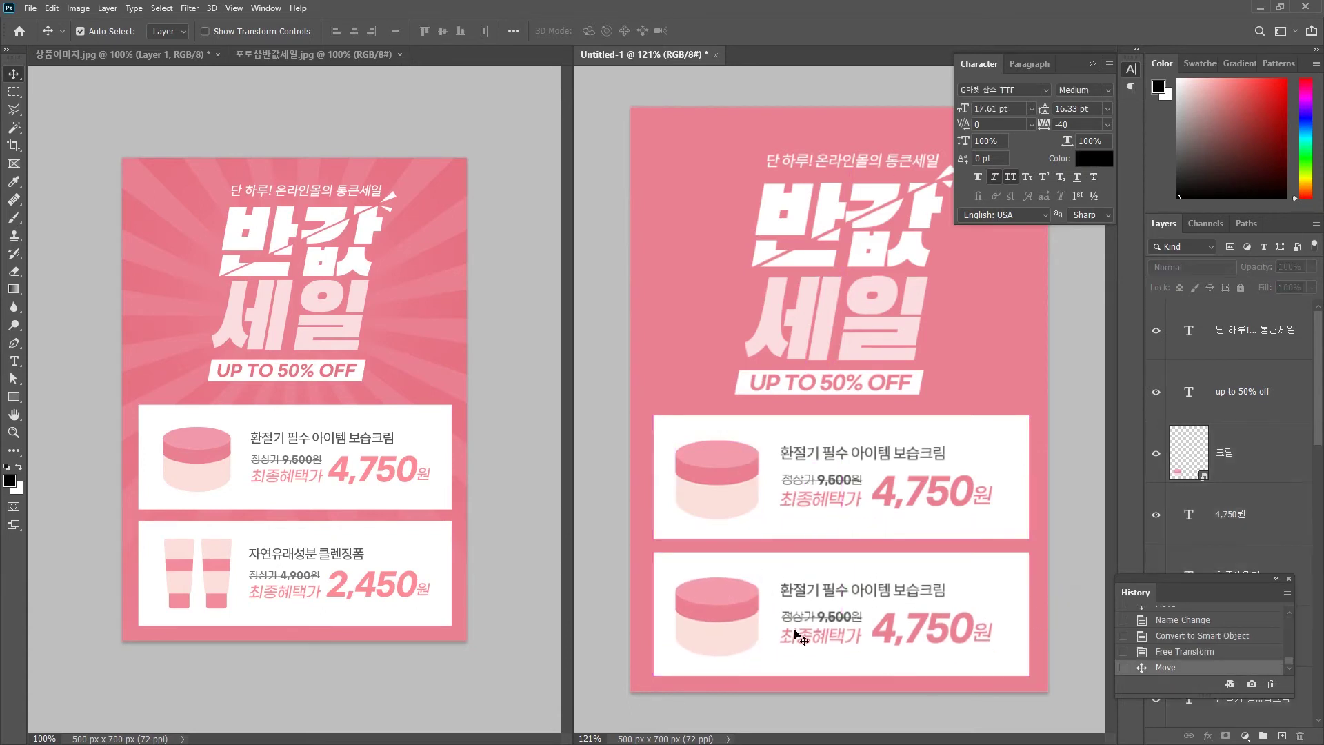
Step: Delete the duplicated cream jar from the lower product box
{"action": "left_click", "coordinate": [729, 613]}
{"action": "left_click_drag", "start_coordinate": [752, 638], "coordinate": [778, 610]}
{"action": "key", "text": "Delete"}
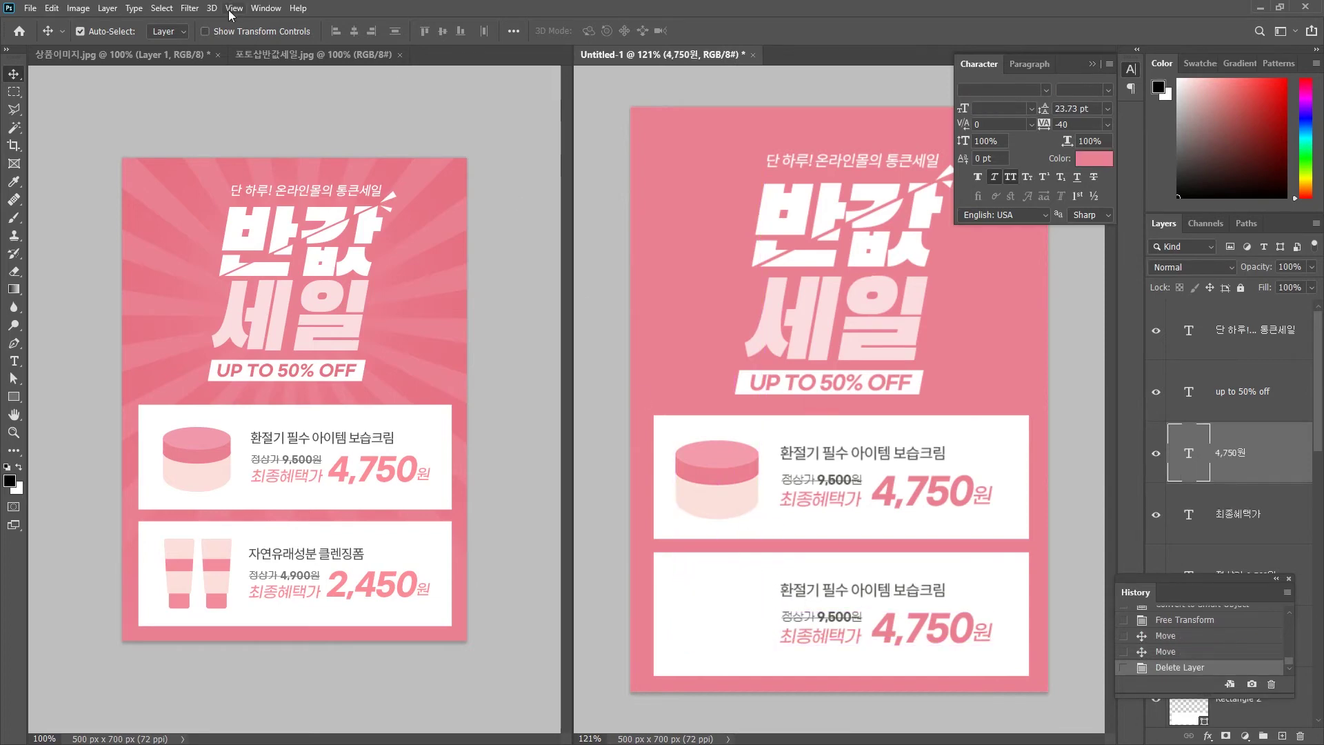
Step: In 상품이미지.jpg, select the tube with a rectangular marquee and move it into the Untitled-1 poster over the lower box
{"action": "left_click", "coordinate": [174, 54]}
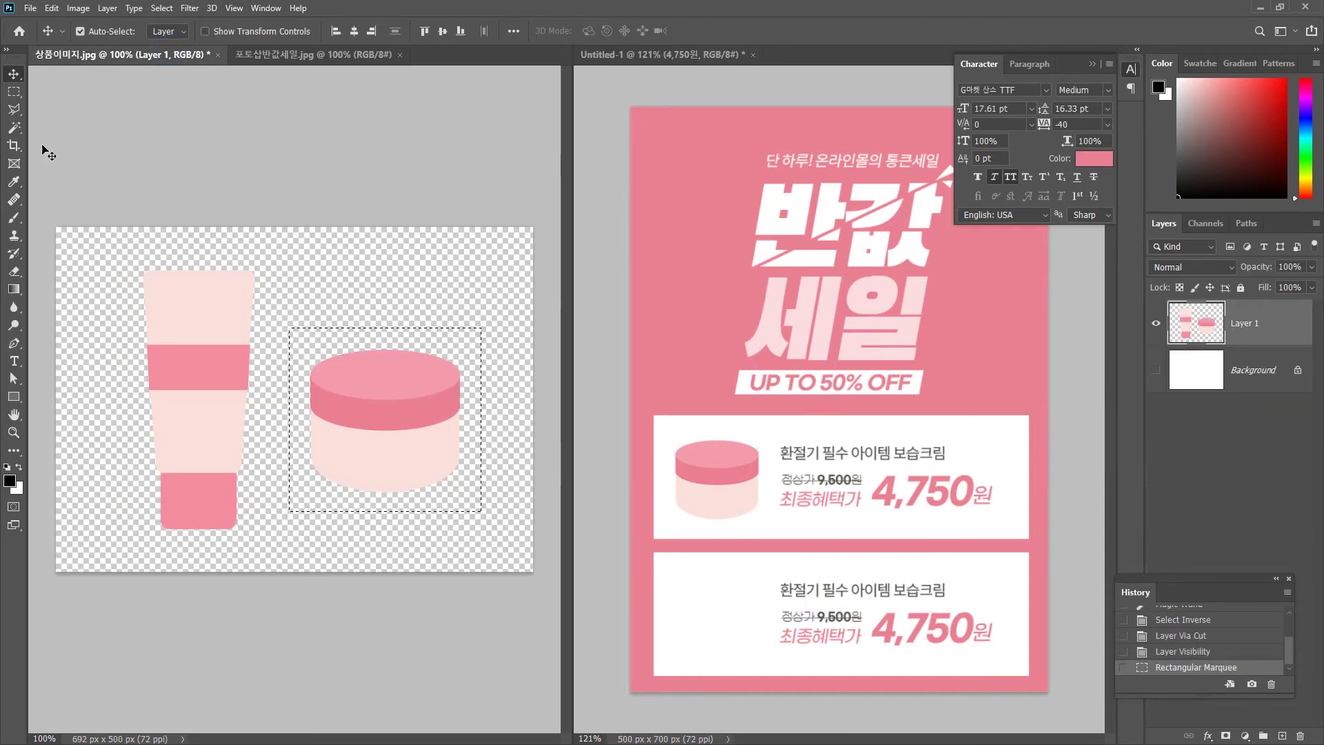
{"action": "left_click", "coordinate": [19, 97]}
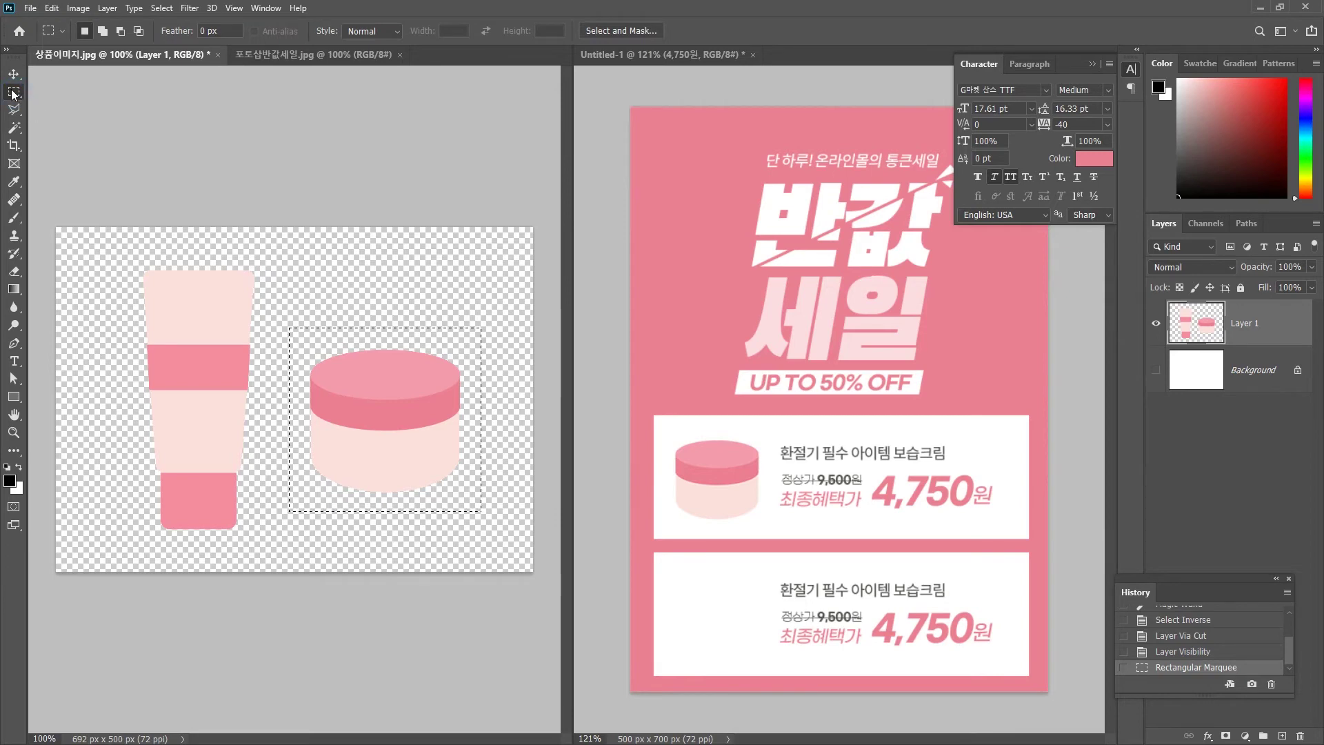
{"action": "left_click_drag", "start_coordinate": [133, 251], "coordinate": [266, 546]}
{"action": "left_click", "coordinate": [13, 74]}
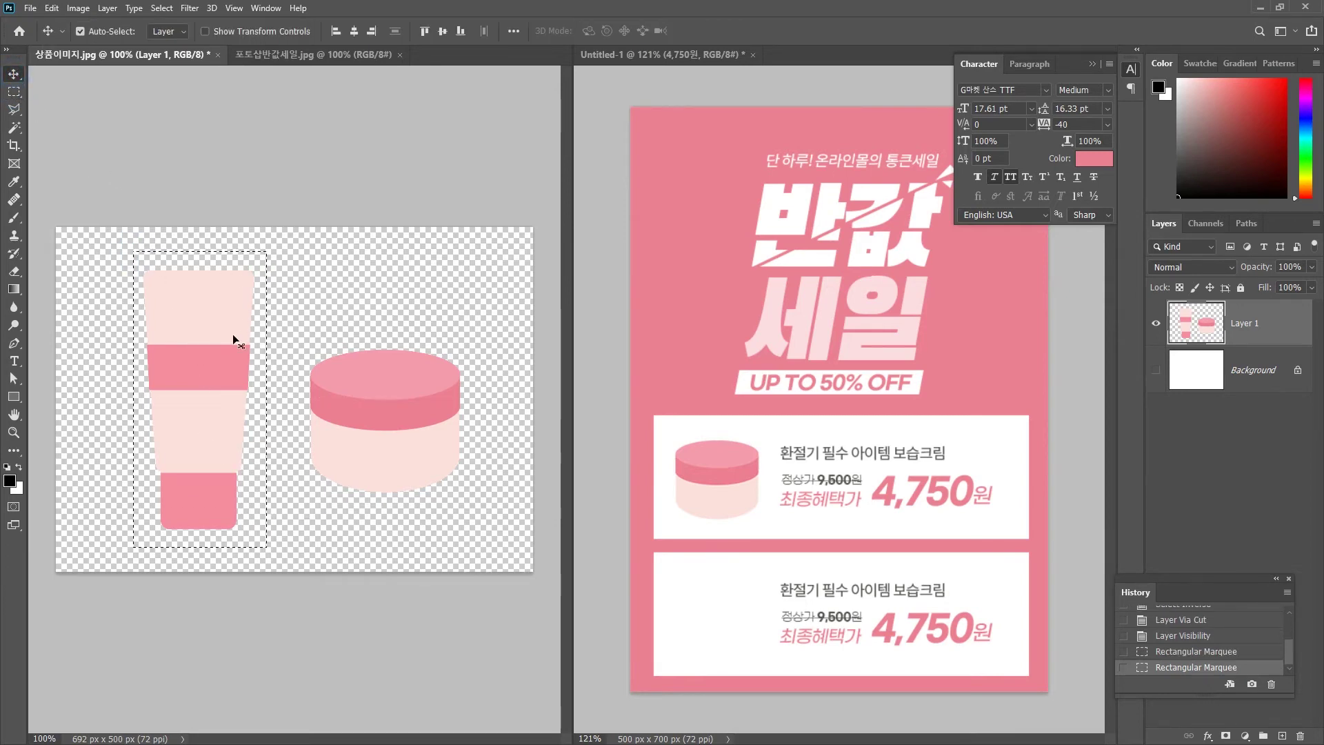
{"action": "left_click_drag", "start_coordinate": [194, 306], "coordinate": [710, 579]}
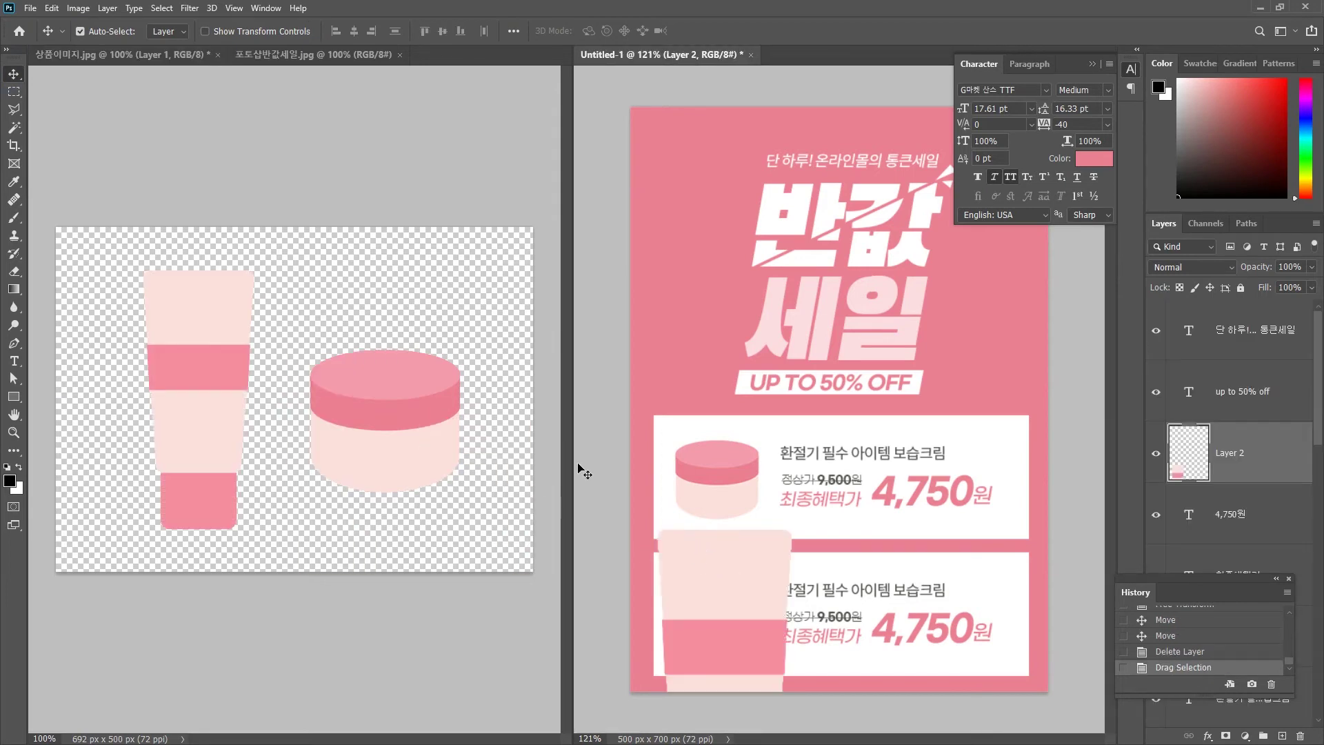
Step: Rename the tube's layer in the poster as "클렌징폼" and convert it to a smart object
{"action": "left_click", "coordinate": [301, 56]}
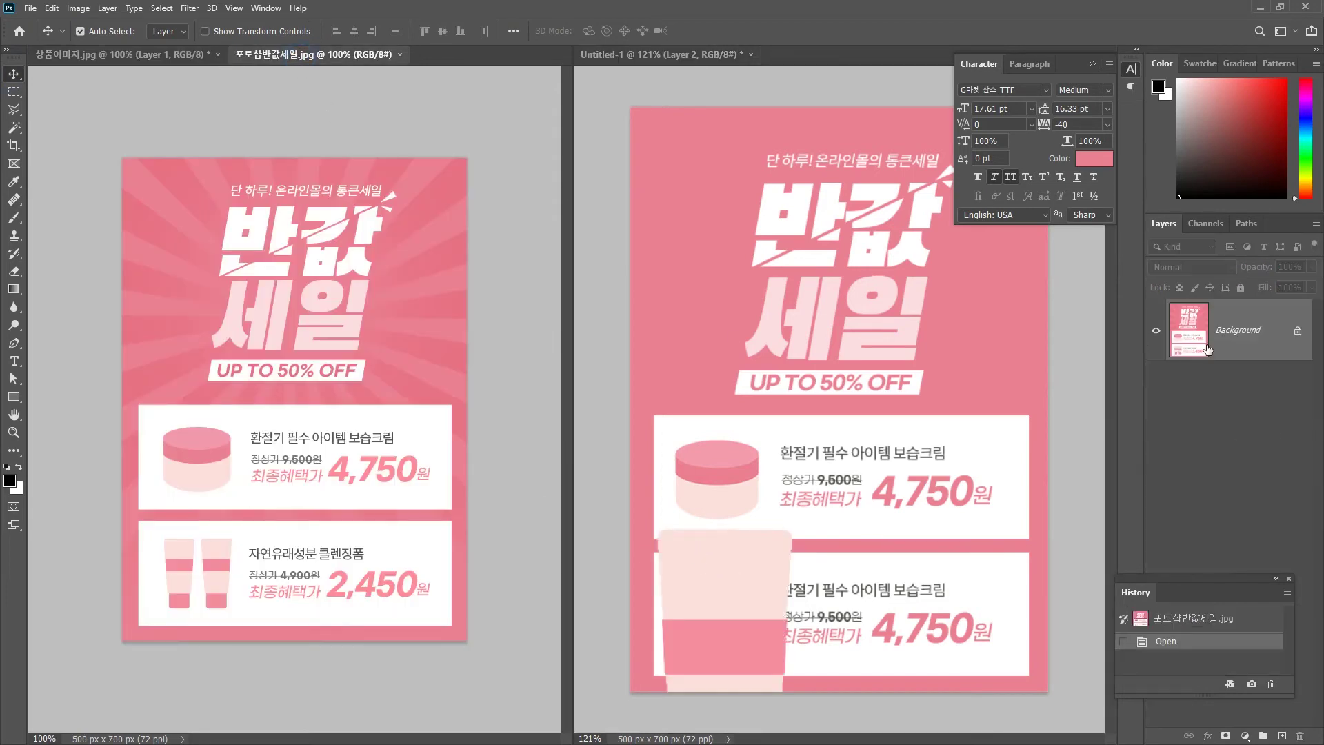
{"action": "left_click", "coordinate": [750, 602]}
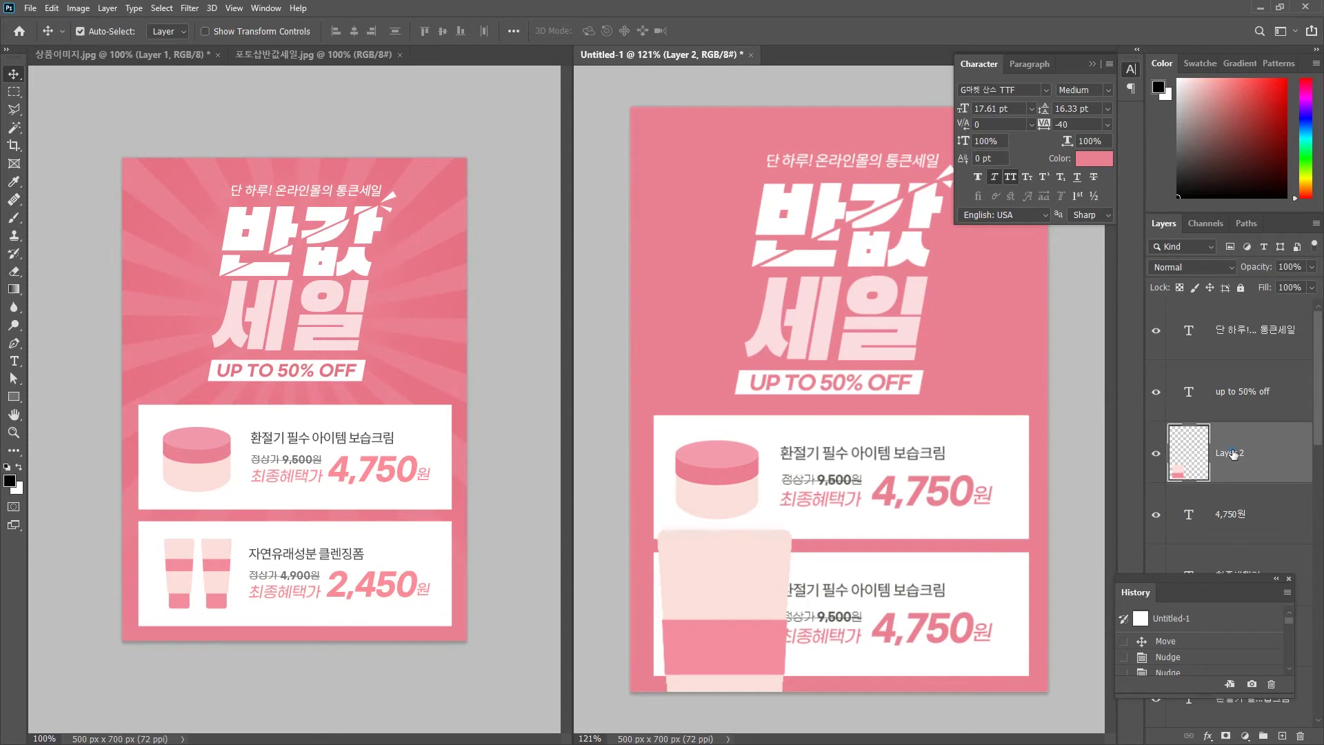
{"action": "double_click", "coordinate": [1232, 453]}
{"action": "type", "text": "ㅋ"}
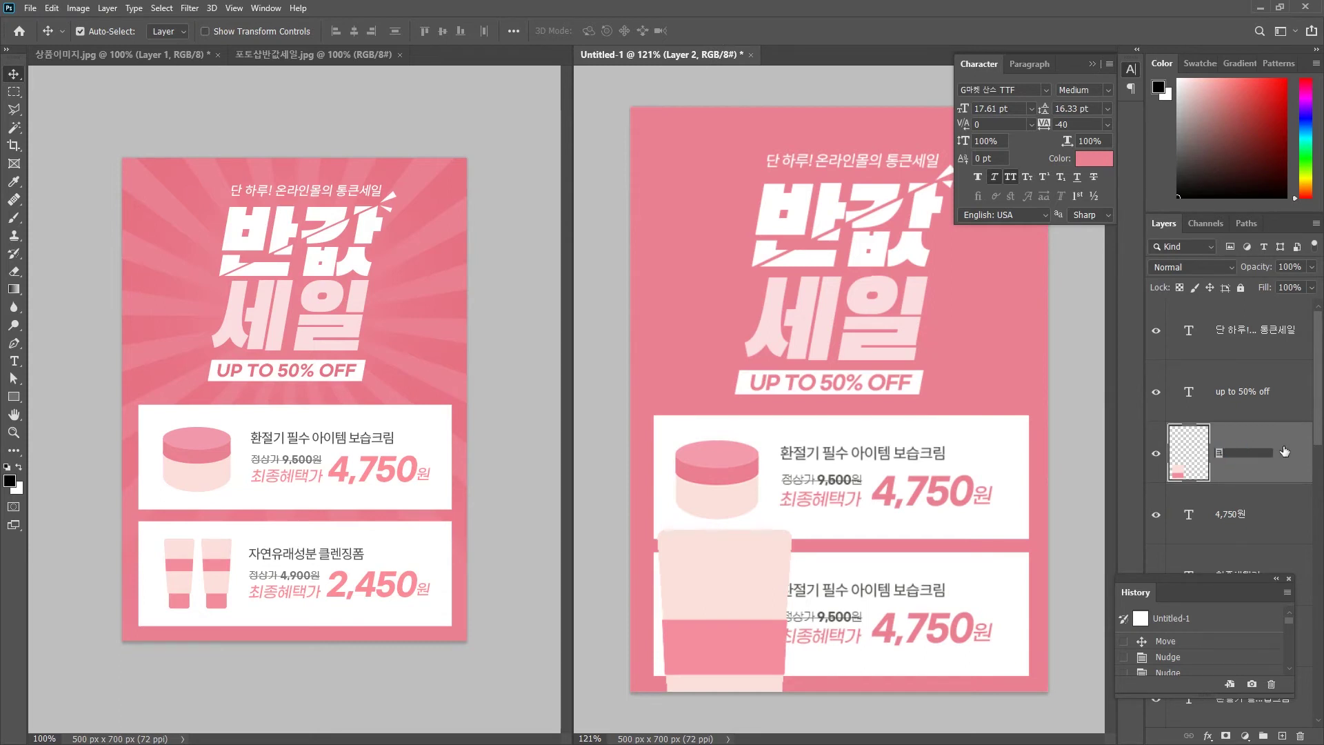
{"action": "type", "text": "렌지"}
{"action": "type", "text": "폼"}
{"action": "key", "text": "Return"}
{"action": "right_click", "coordinate": [1285, 451]}
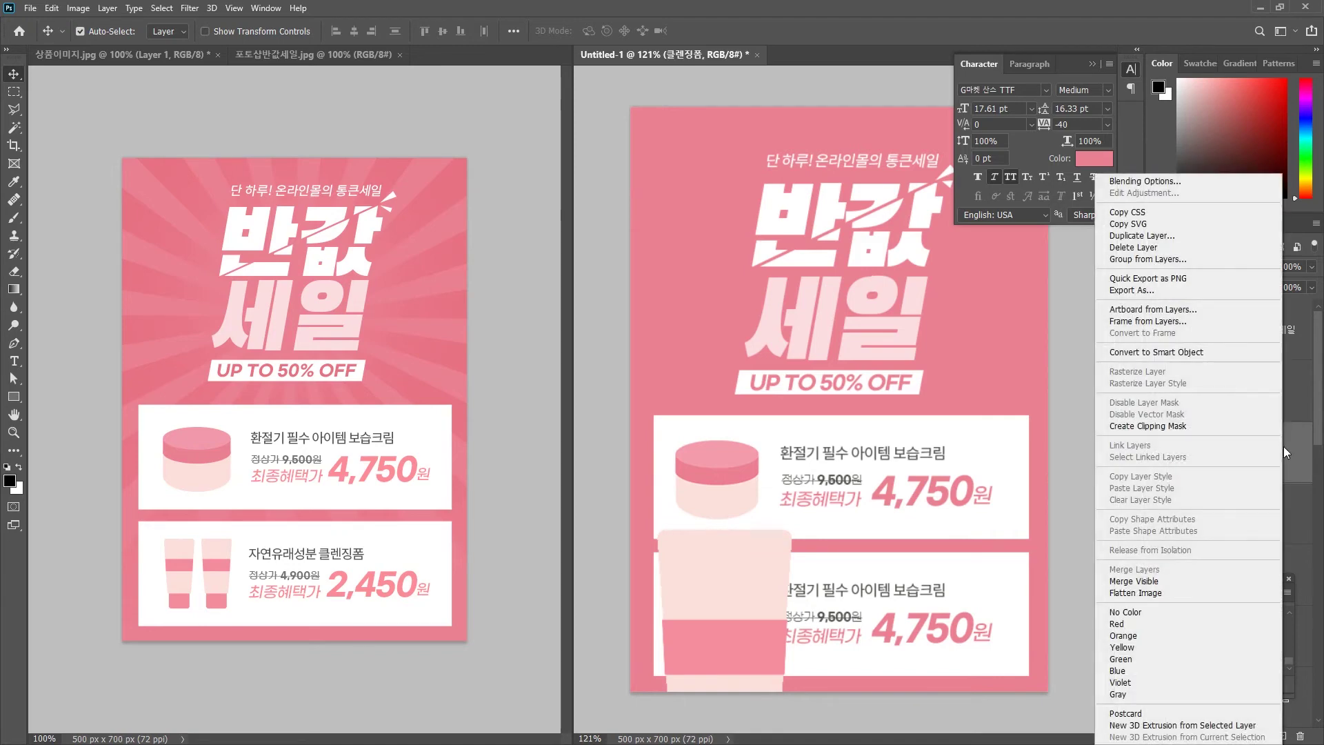
{"action": "left_click", "coordinate": [1166, 353]}
Step: Scale the tube to about 30% and align it with the jar's left edge inside the lower white box
{"action": "key", "text": "ctrl"}
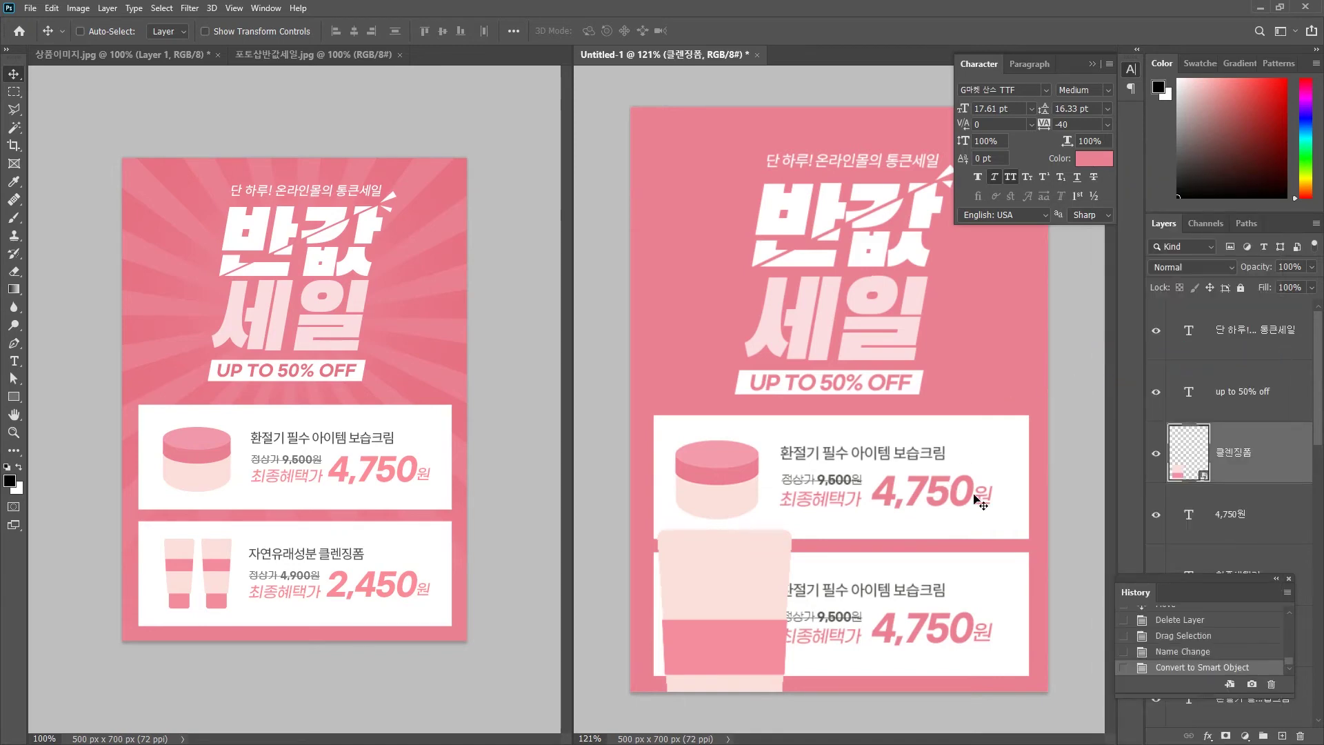
{"action": "key", "text": "ctrl+t"}
{"action": "left_click_drag", "start_coordinate": [793, 529], "coordinate": [730, 512]}
{"action": "left_click_drag", "start_coordinate": [716, 527], "coordinate": [710, 574]}
{"action": "left_click_drag", "start_coordinate": [695, 596], "coordinate": [703, 583]}
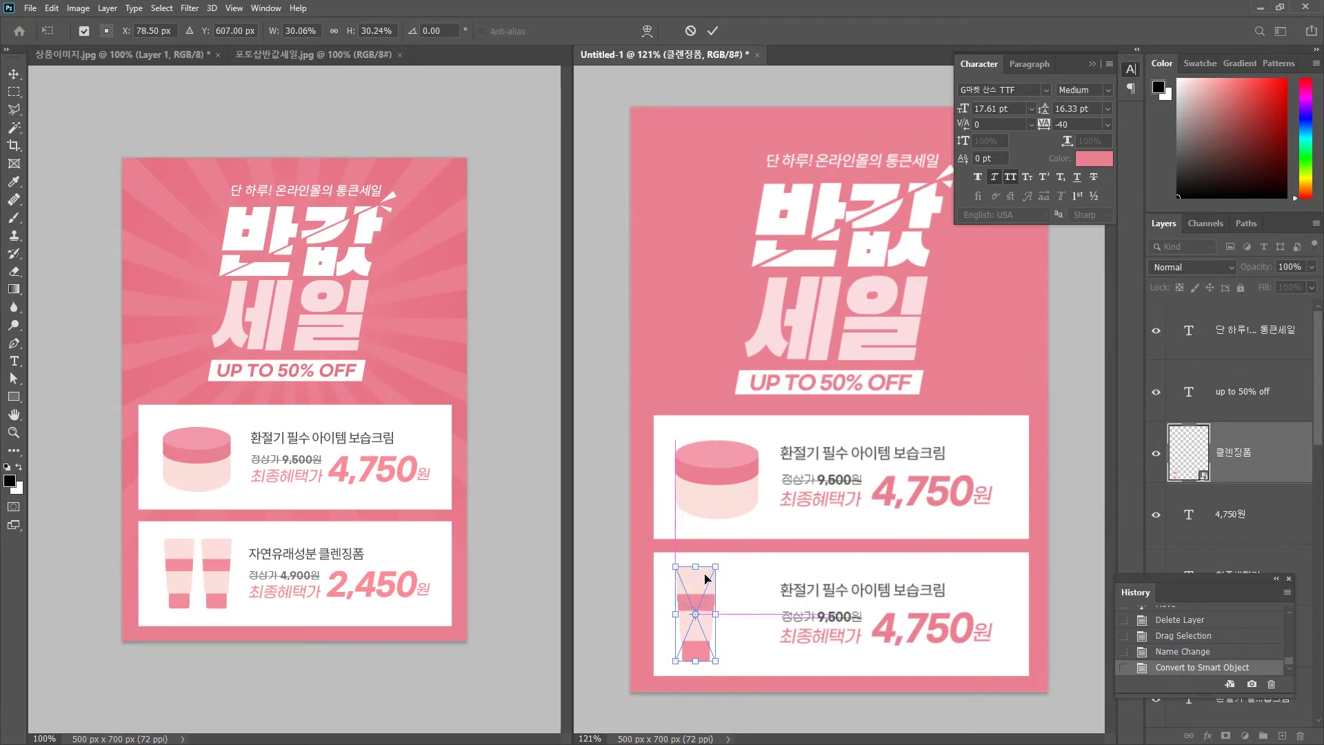
{"action": "key", "text": "Return"}
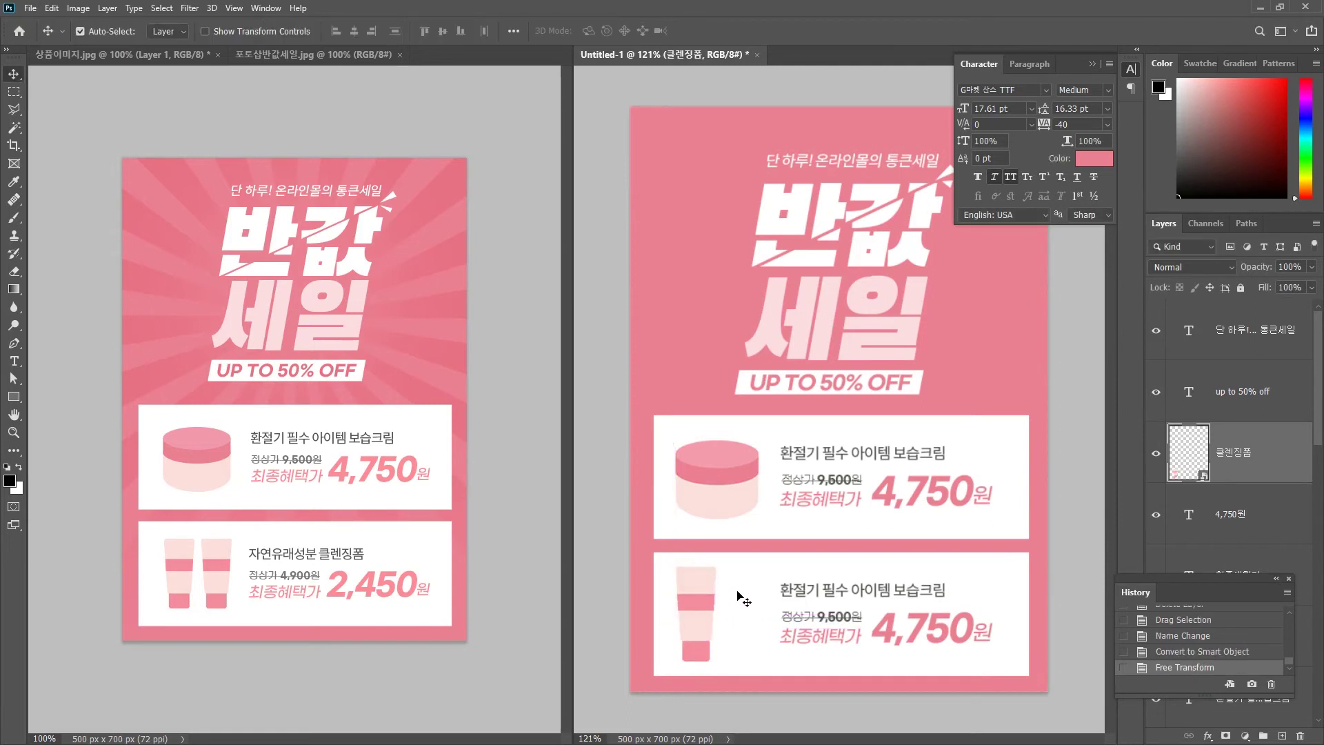
Step: Duplicate the tube beside the original and scale both tubes down slightly together
{"action": "left_click_drag", "start_coordinate": [687, 584], "coordinate": [734, 591]}
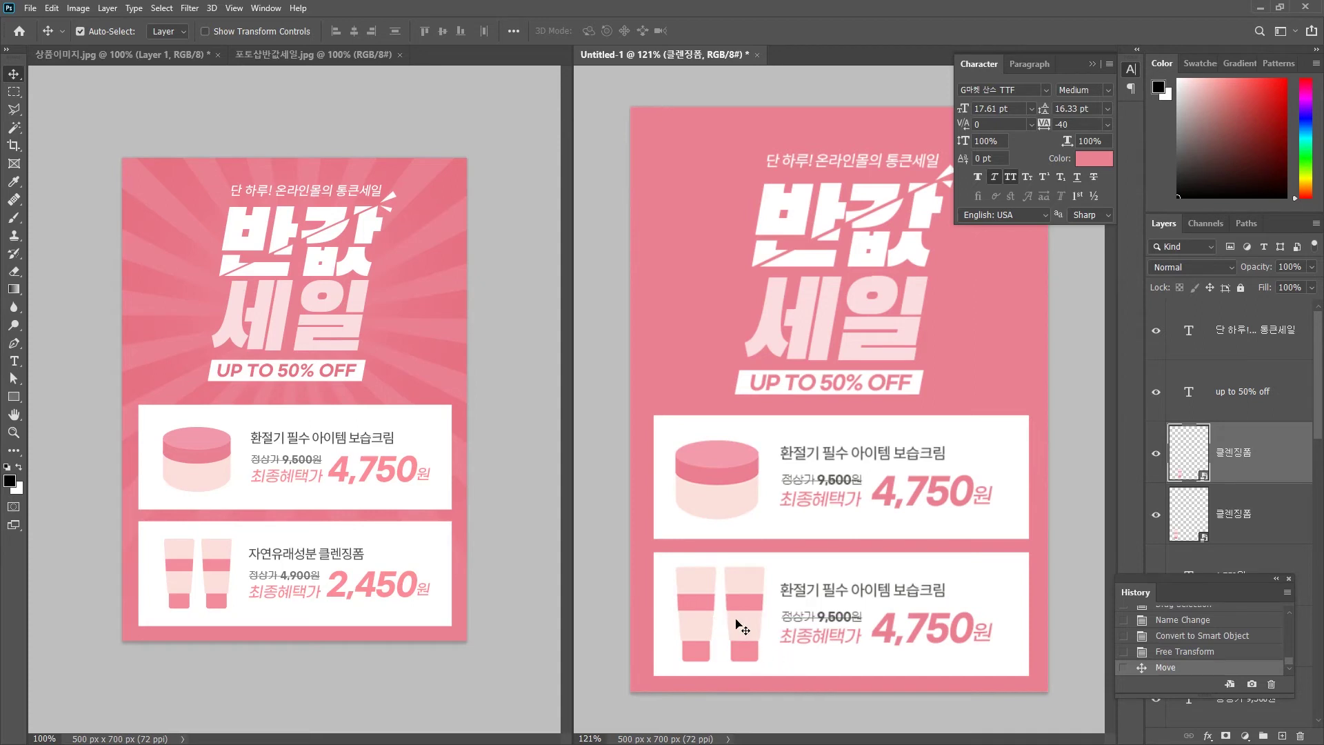
{"action": "left_click", "coordinate": [685, 588], "text": "shift"}
{"action": "key", "text": "ctrl+t"}
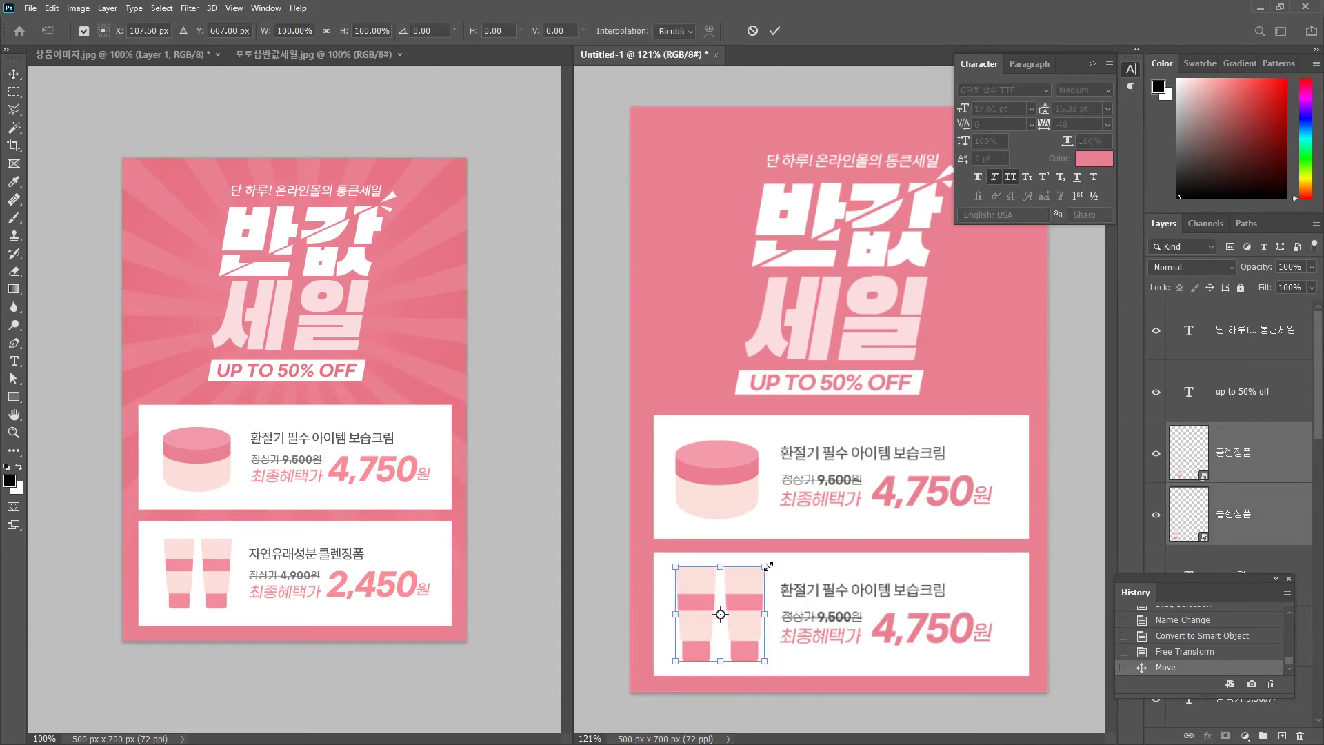
{"action": "left_click_drag", "start_coordinate": [767, 565], "coordinate": [759, 573]}
{"action": "key", "text": "Return"}
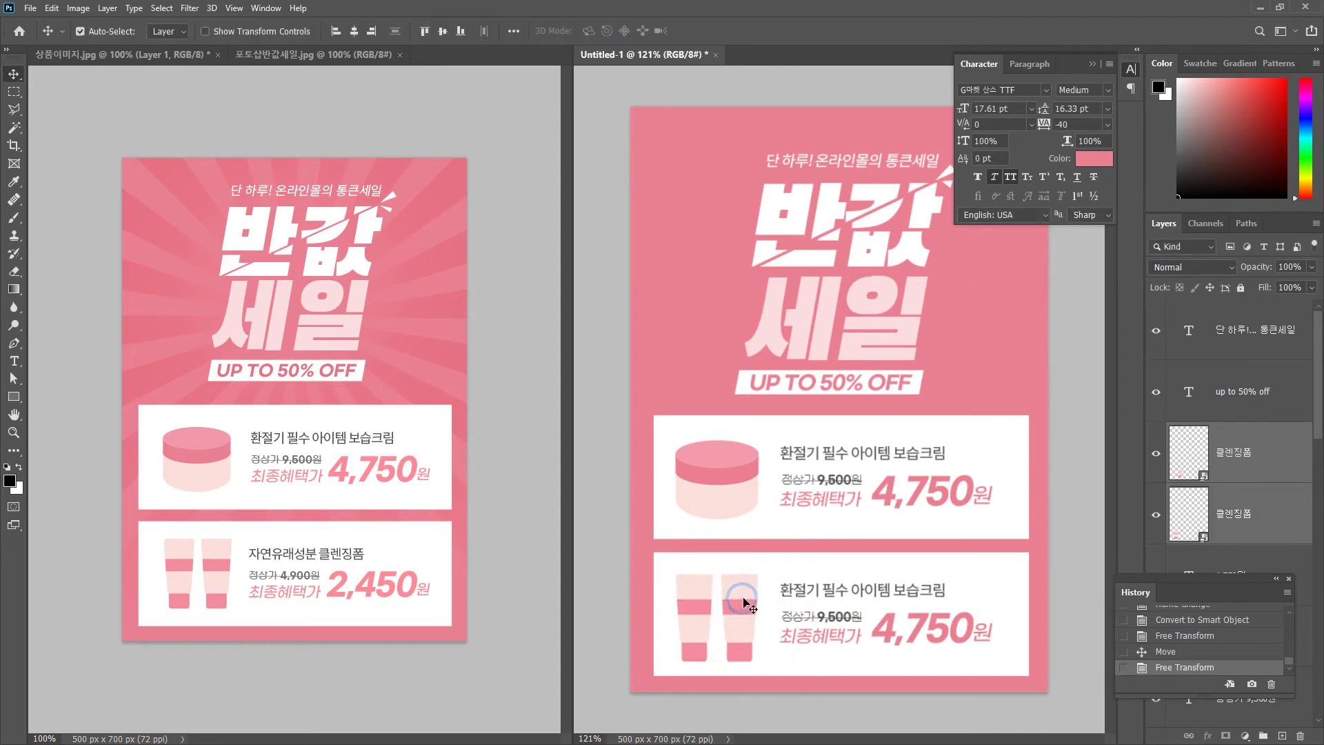
{"action": "left_click", "coordinate": [756, 570]}
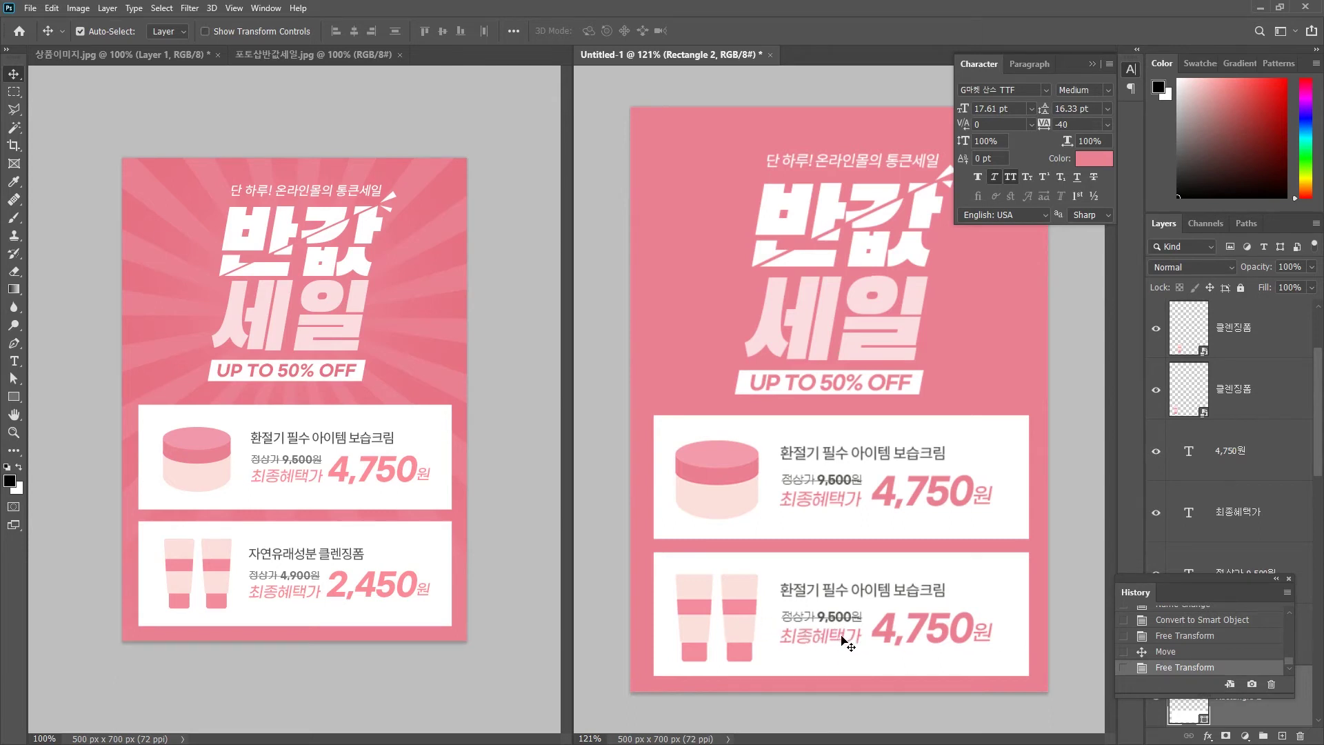
Step: Replace the product name in the lower box with "자연유래성분 클렌징폼"
{"action": "left_click", "coordinate": [14, 360]}
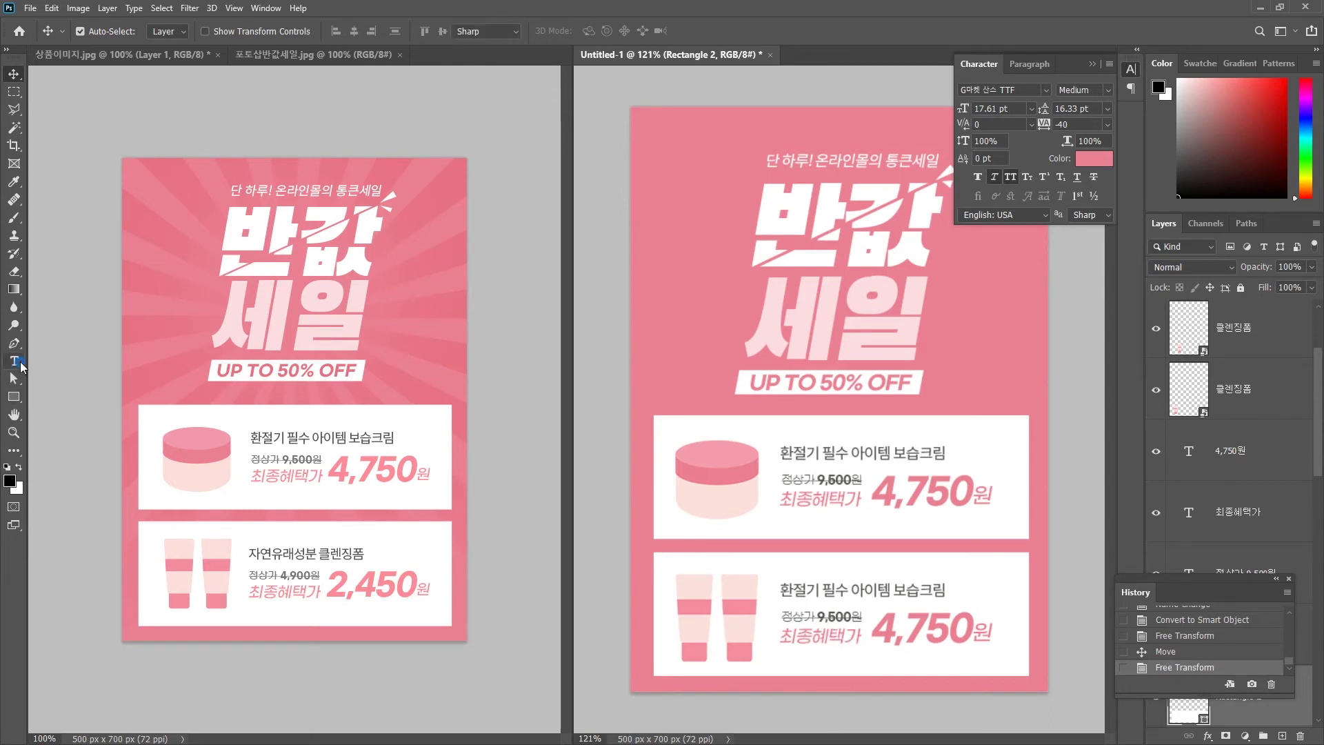
{"action": "left_click", "coordinate": [825, 591]}
{"action": "key", "text": "ctrl+a"}
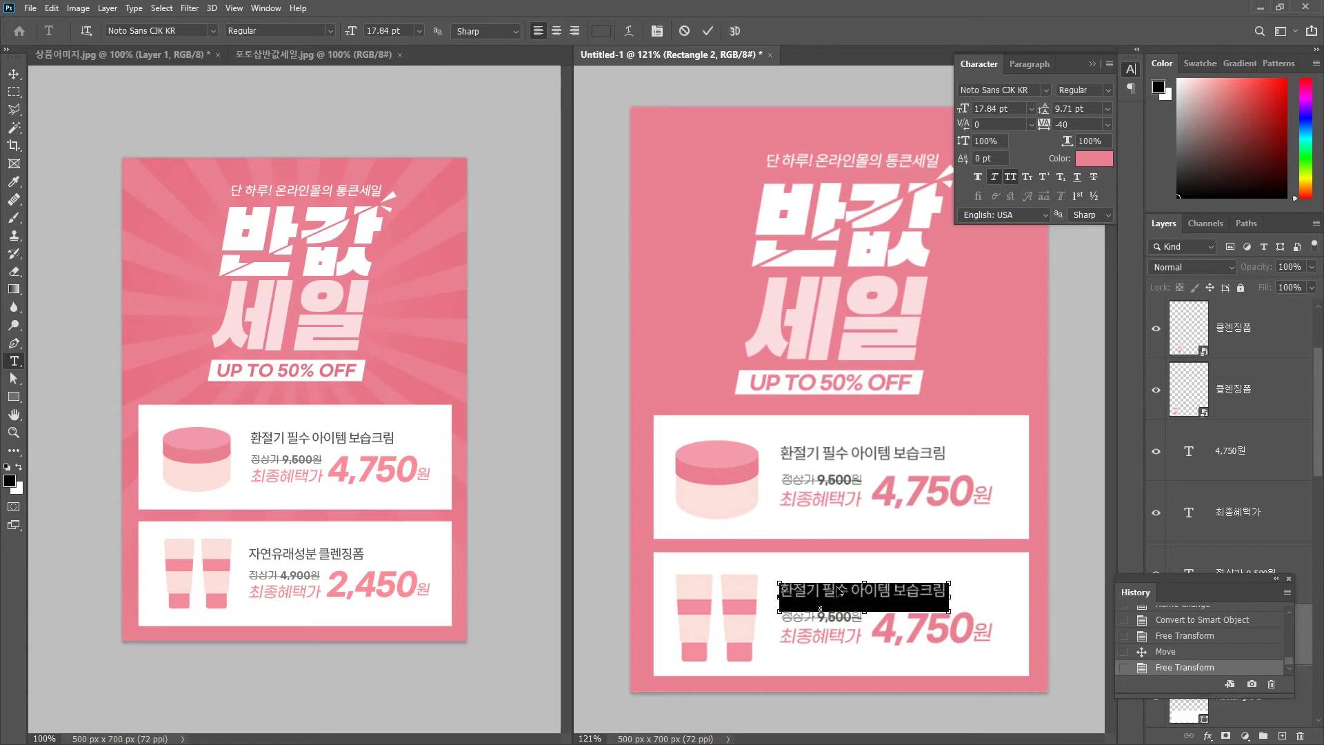
{"action": "type", "text": "지연유래성분"}
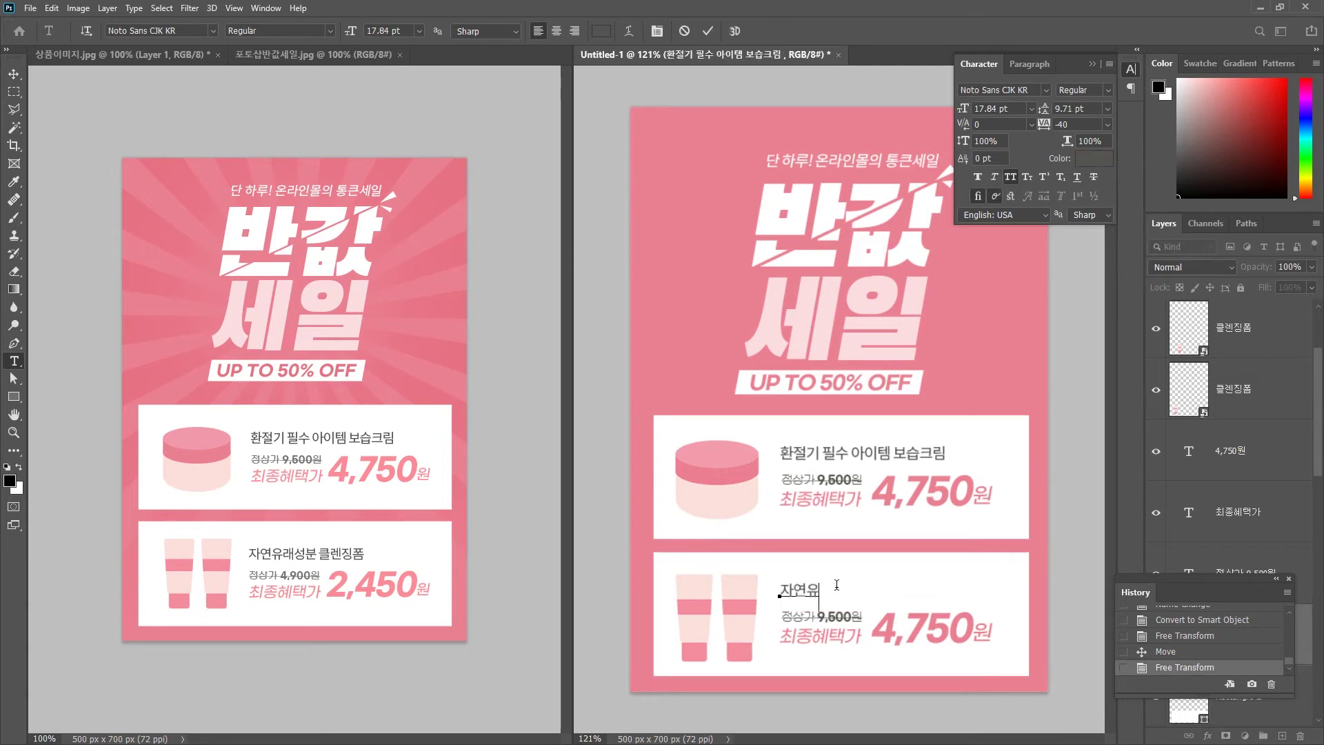
{"action": "type", "text": " 클렌징폼"}
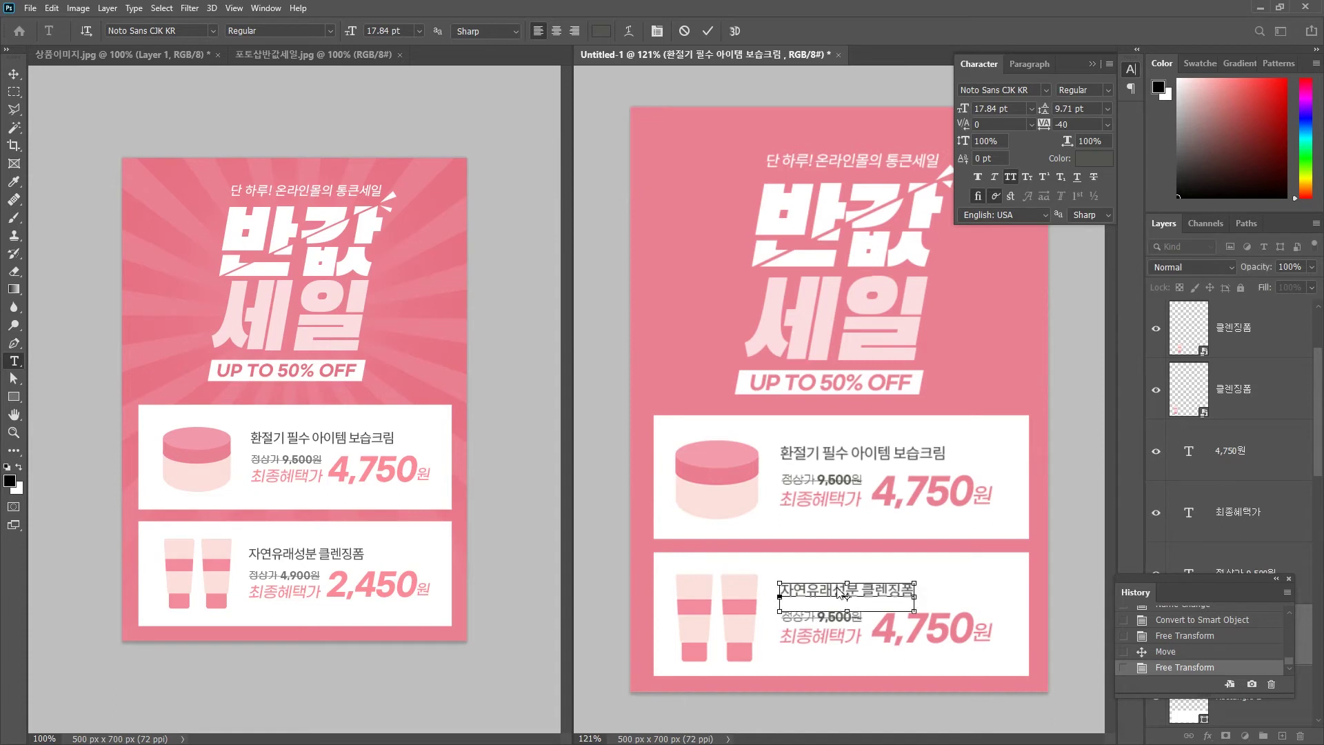
{"action": "key", "text": "ctrl+Return"}
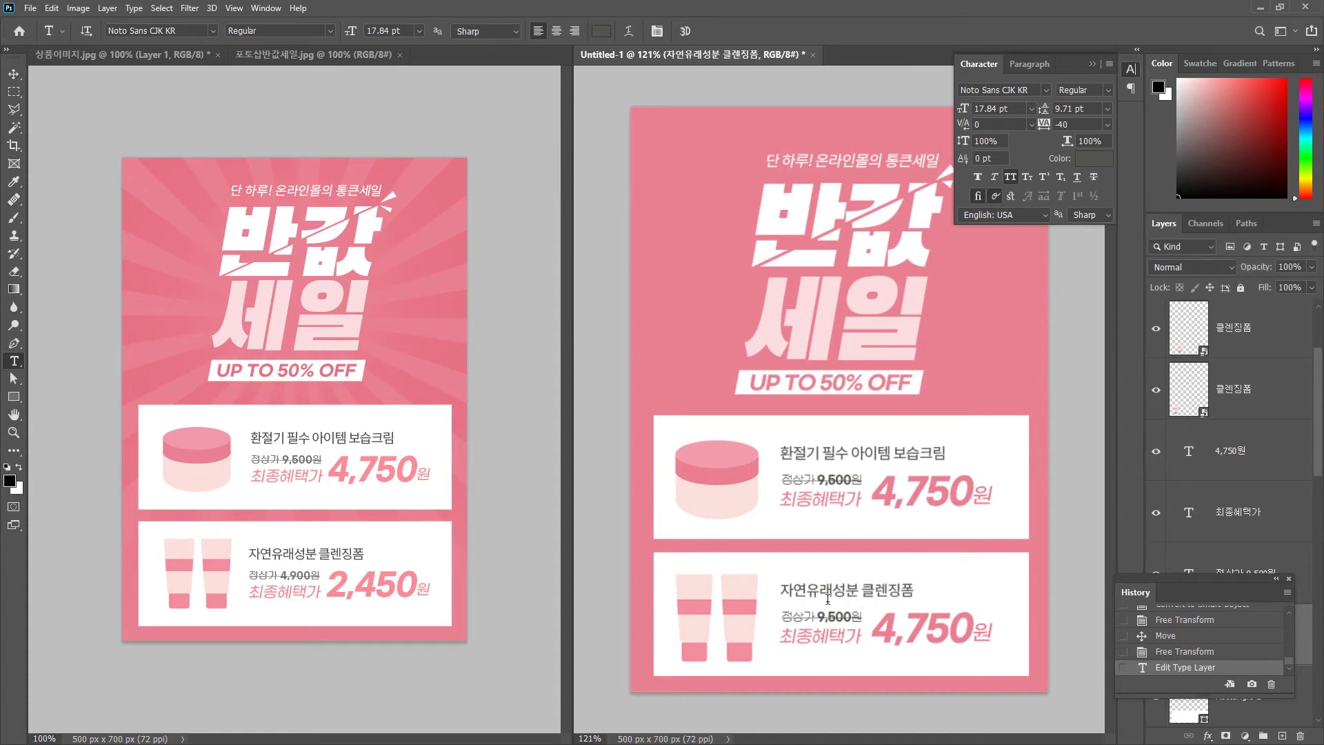
Step: Change the struck-through regular price in the lower box to 4,900
{"action": "left_click_drag", "start_coordinate": [819, 615], "coordinate": [855, 615]}
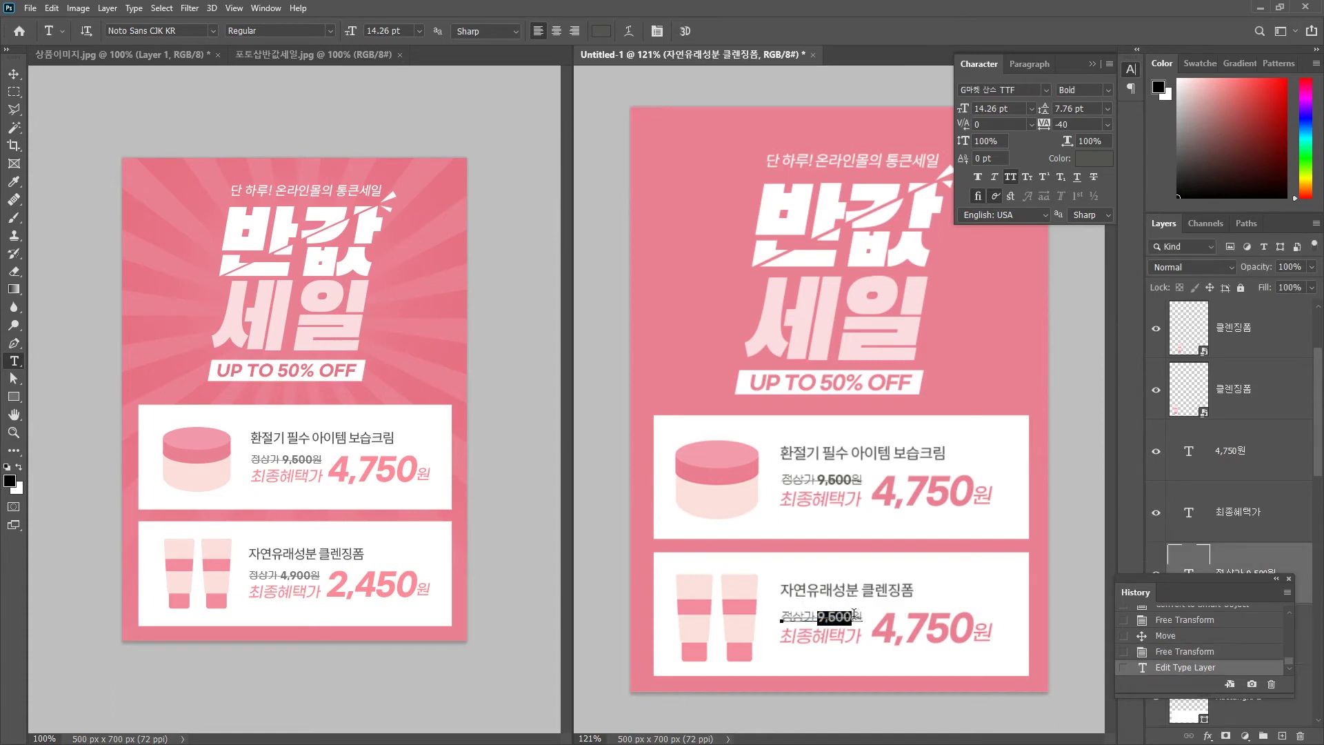
{"action": "type", "text": "4"}
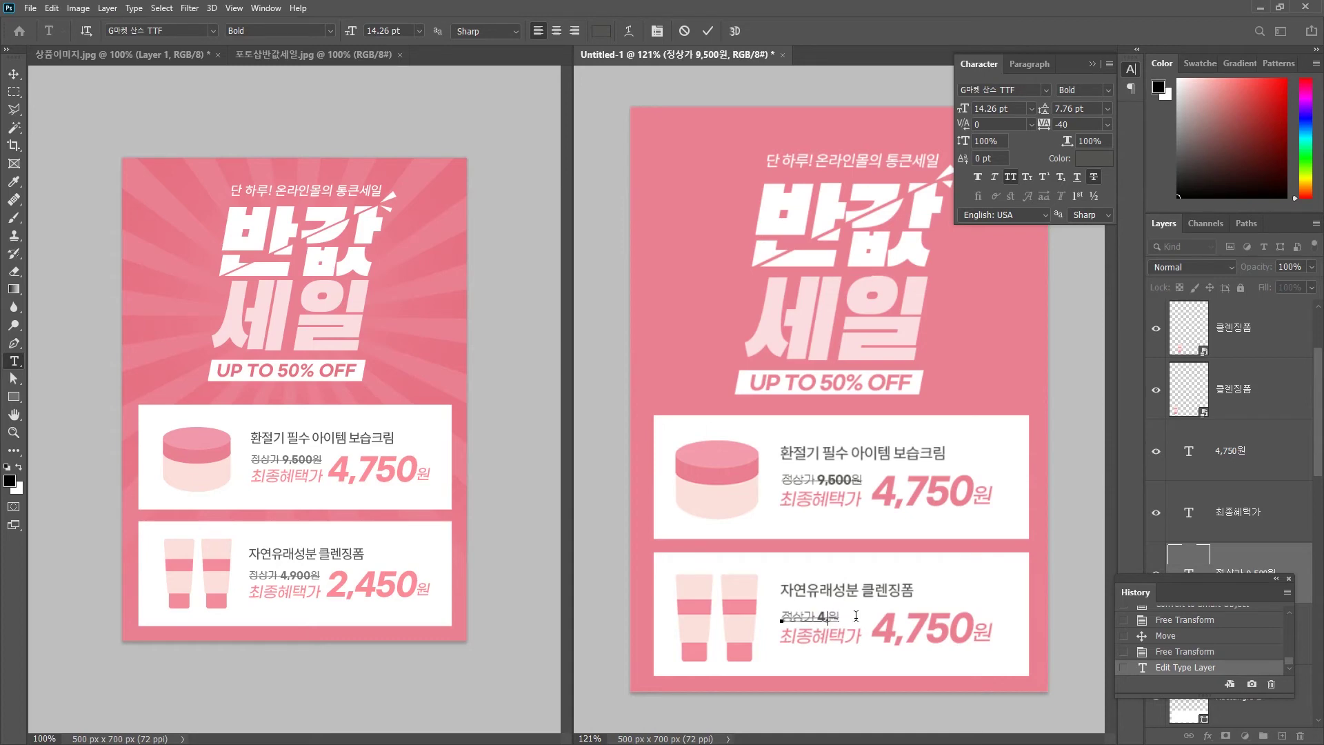
{"action": "type", "text": ",900"}
{"action": "key", "text": "ctrl+Return"}
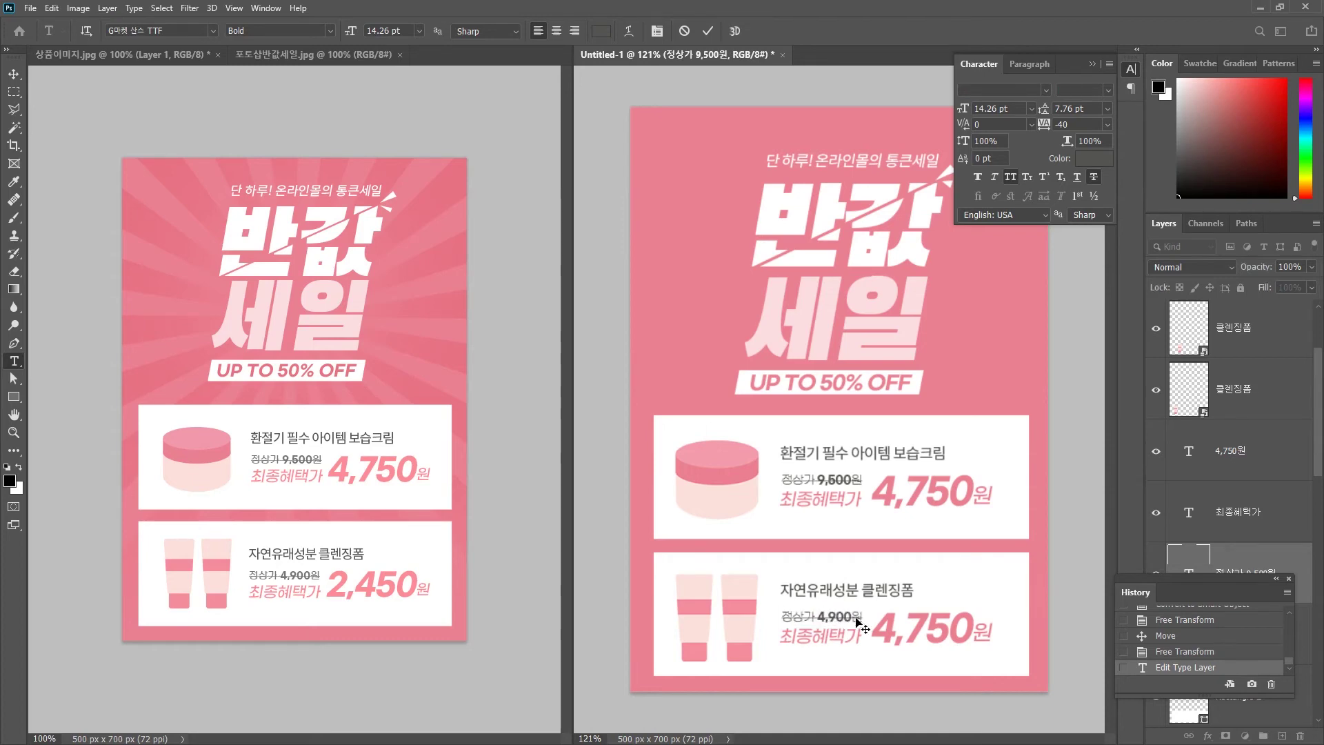
Step: Change the large final price in the lower box to 2,450
{"action": "left_click_drag", "start_coordinate": [871, 631], "coordinate": [925, 624]}
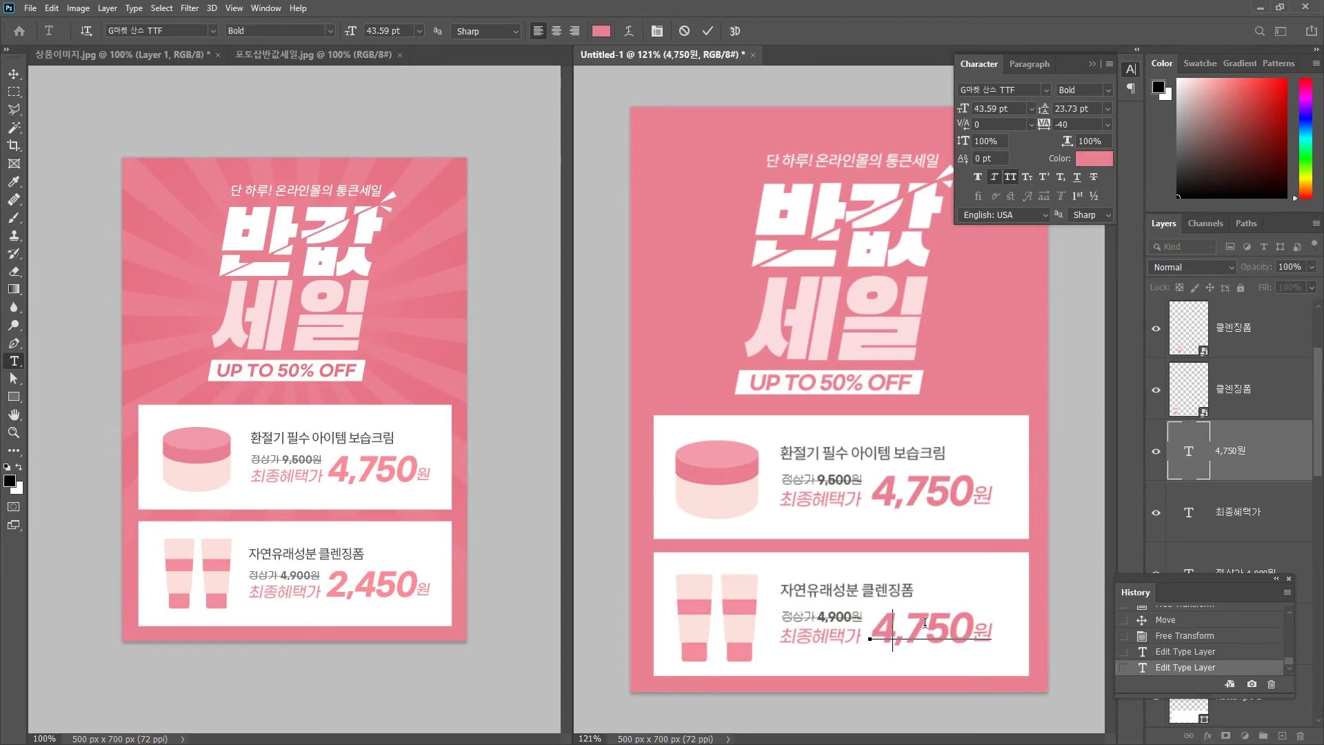
{"action": "type", "text": "2,4"}
{"action": "key", "text": "ctrl+Return"}
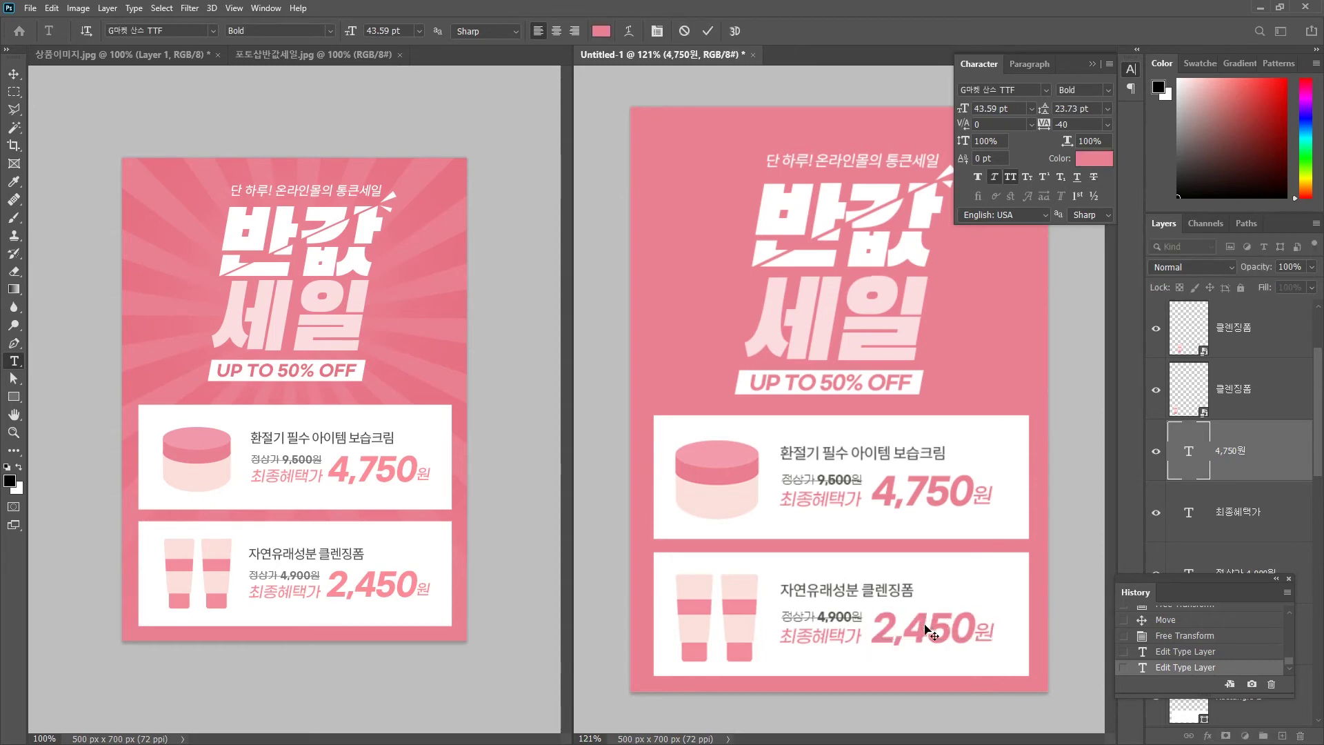
{"action": "key", "text": "ctrl+minus"}
{"action": "key", "text": "ctrl+plus"}
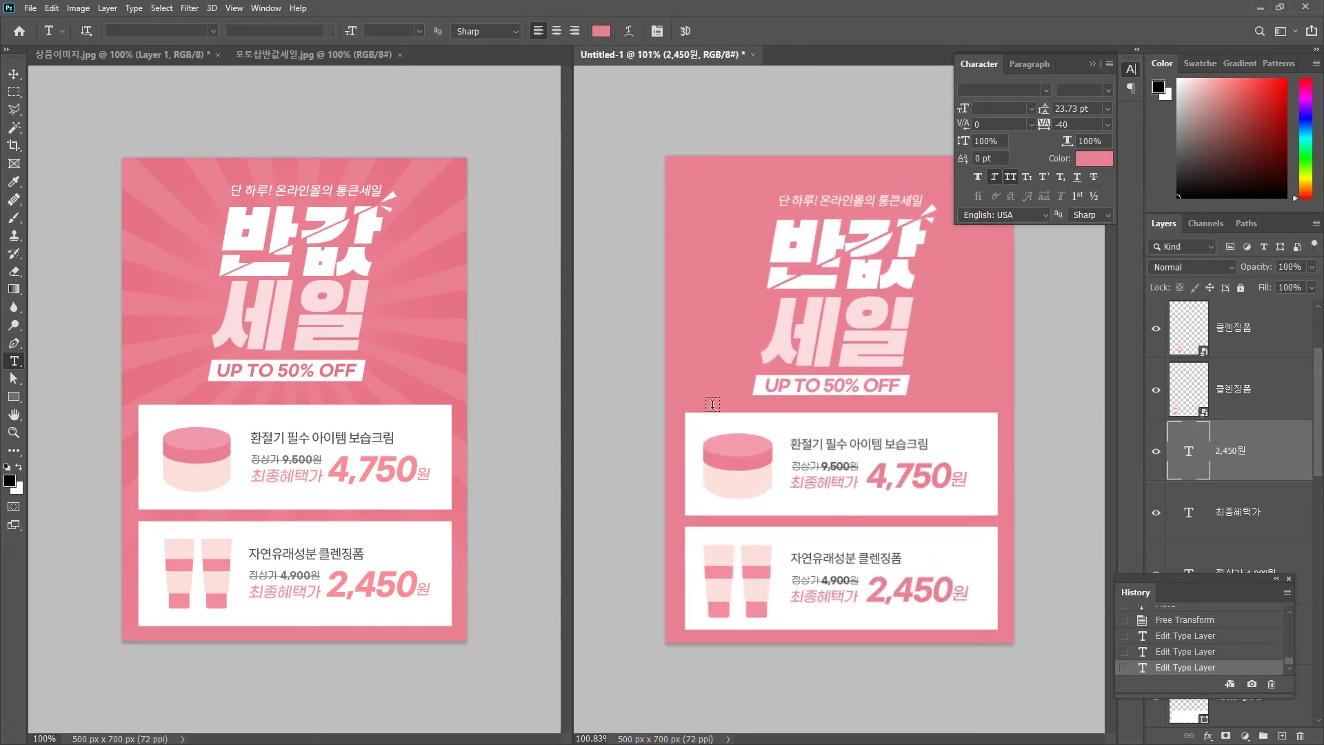
Step: Select the whole title block, from the small headline to the "UP TO 50% OFF" banner, and move it up about 14 px
{"action": "left_click", "coordinate": [14, 75]}
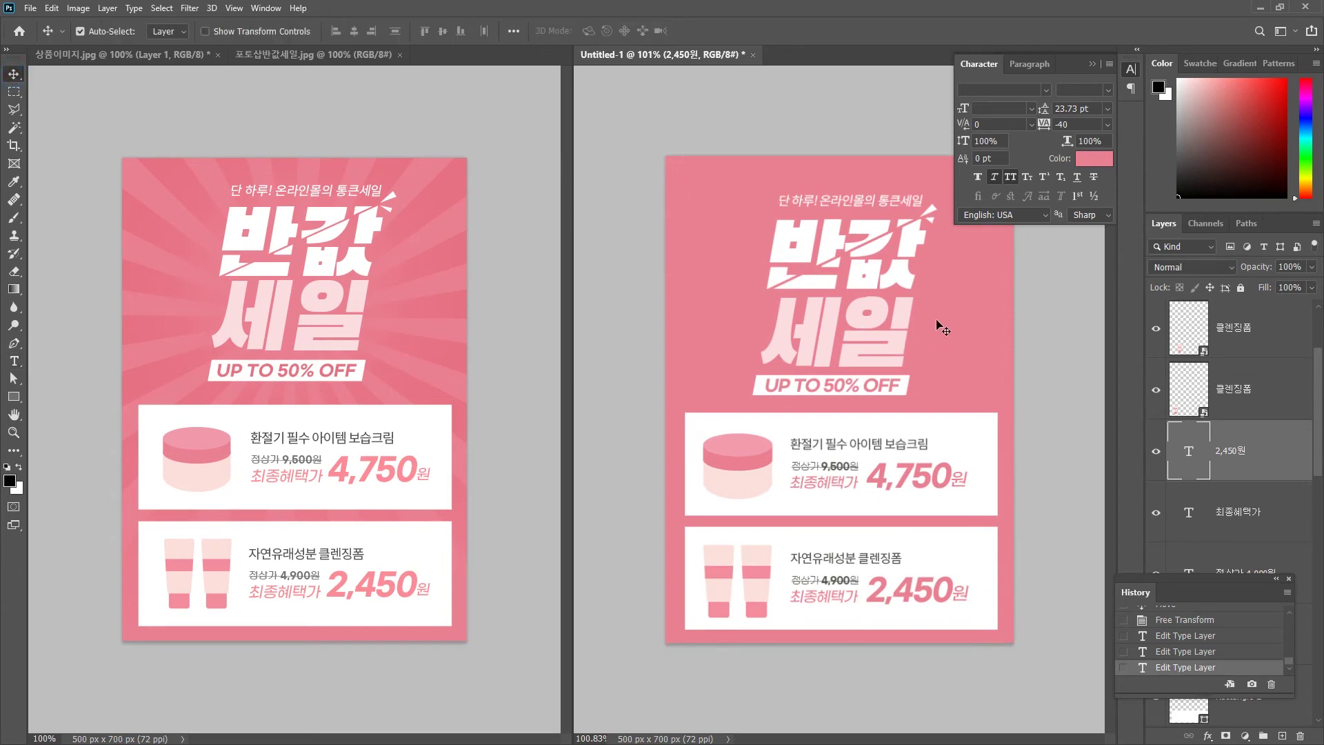
{"action": "left_click_drag", "start_coordinate": [729, 178], "coordinate": [939, 393]}
{"action": "left_click_drag", "start_coordinate": [903, 318], "coordinate": [902, 309]}
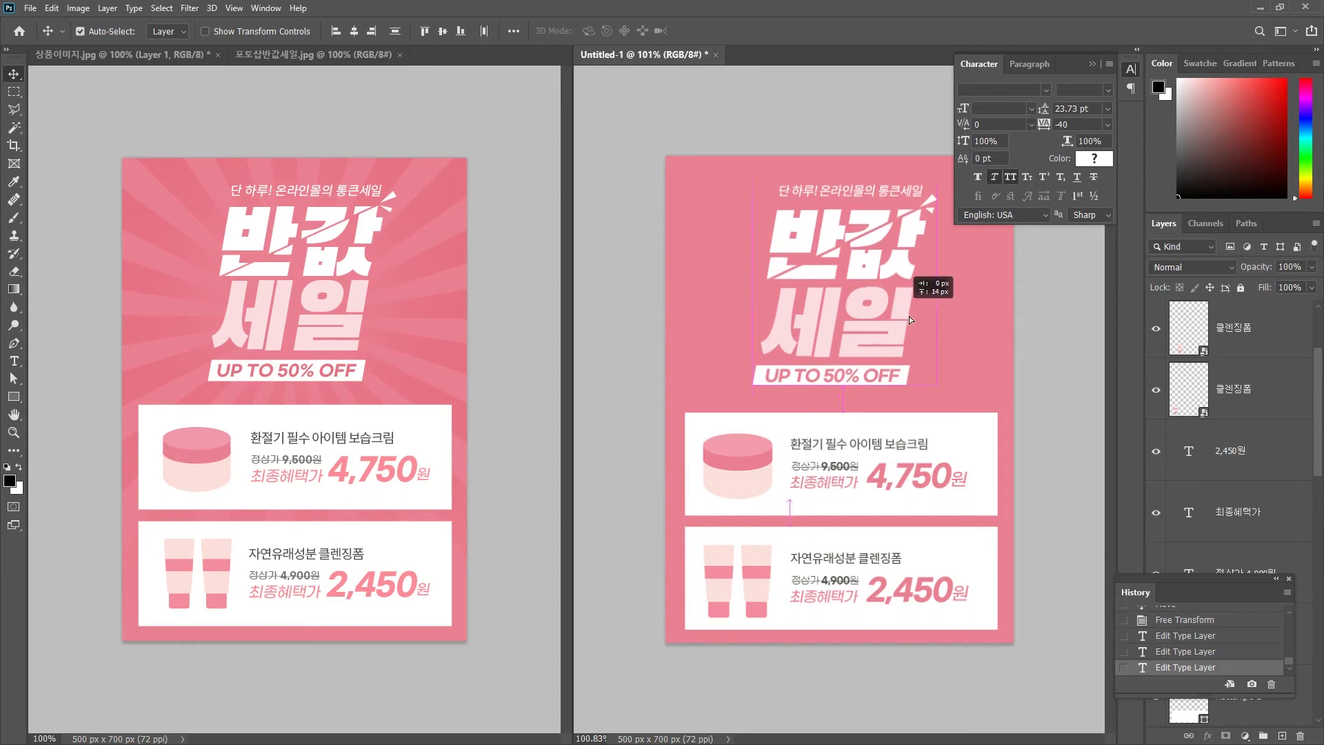
Step: Scale both cleansing foam tubes in the lower box down together to about 92% and recentre them in their space
{"action": "left_click", "coordinate": [755, 572]}
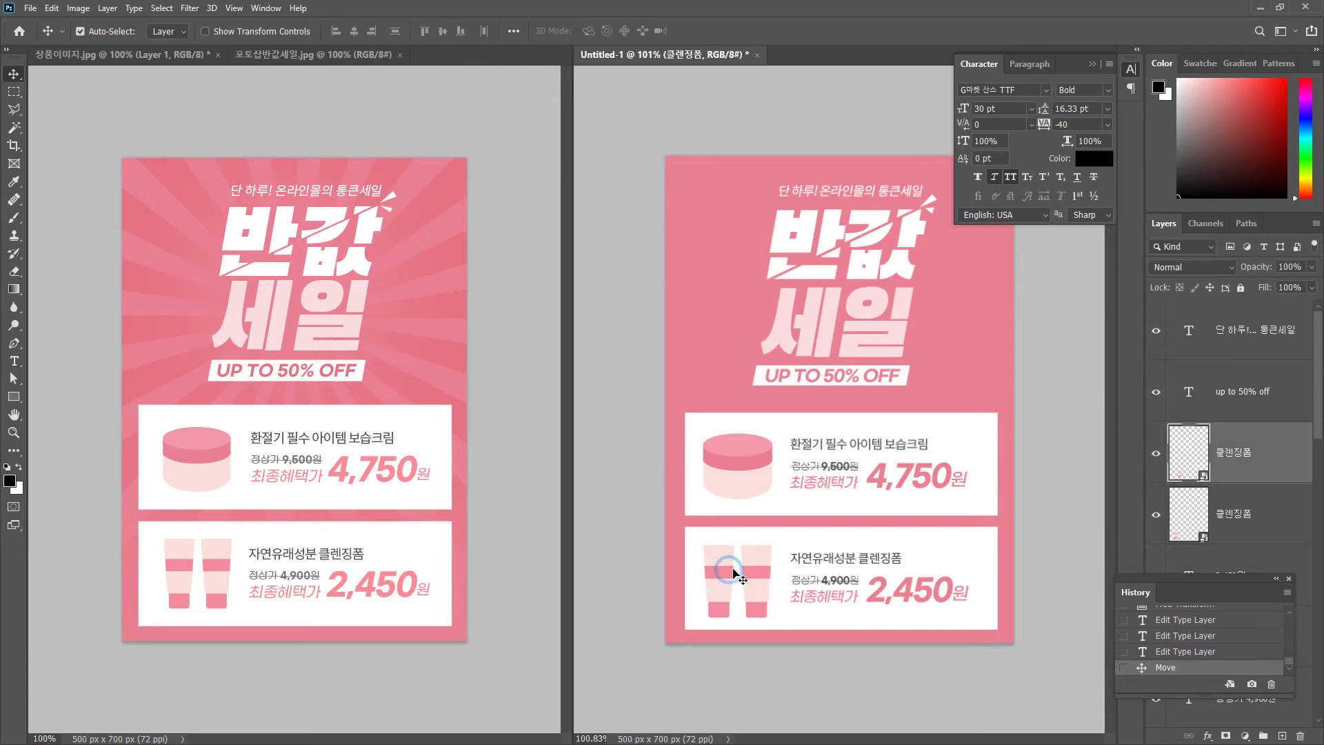
{"action": "left_click", "coordinate": [721, 572], "text": "shift"}
{"action": "key", "text": "ctrl+t"}
{"action": "left_click_drag", "start_coordinate": [770, 620], "coordinate": [765, 613]}
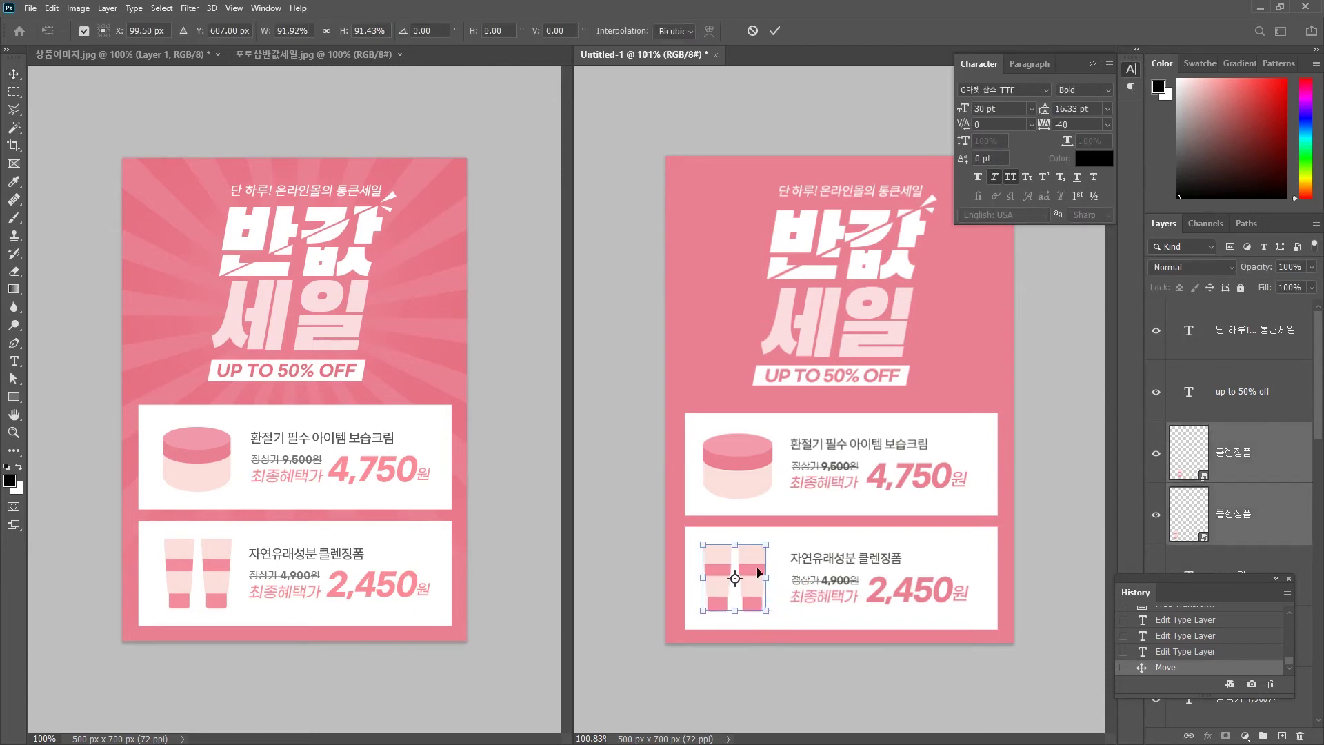
{"action": "left_click_drag", "start_coordinate": [752, 558], "coordinate": [754, 558]}
{"action": "key", "text": "Return"}
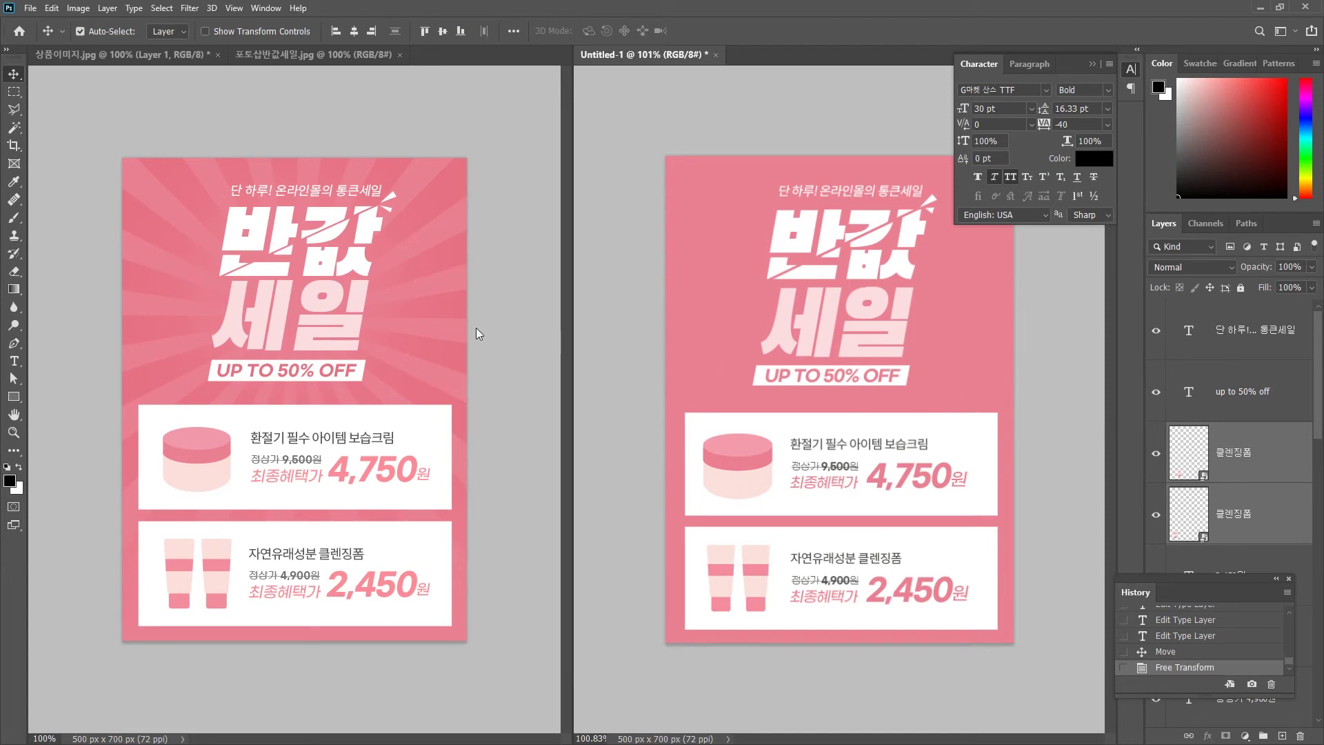
{"action": "left_click", "coordinate": [407, 290]}
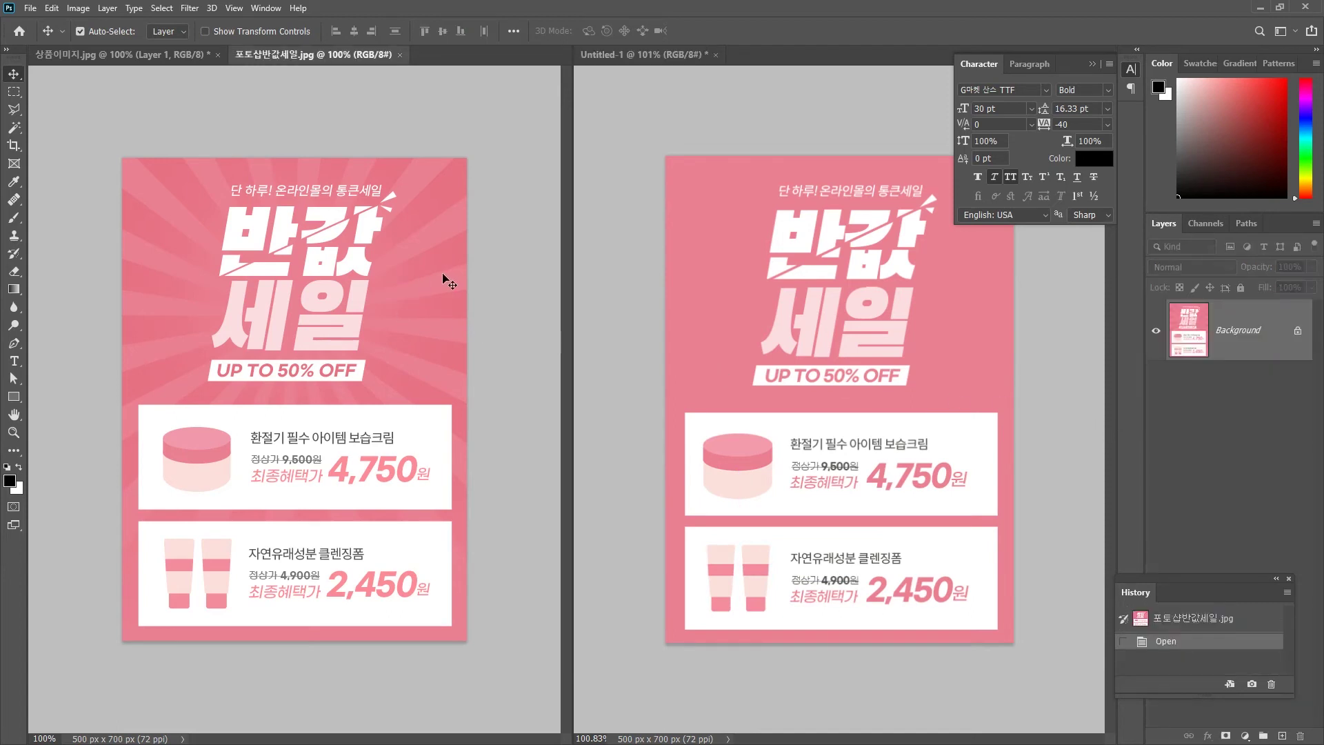
{"action": "left_click", "coordinate": [710, 242]}
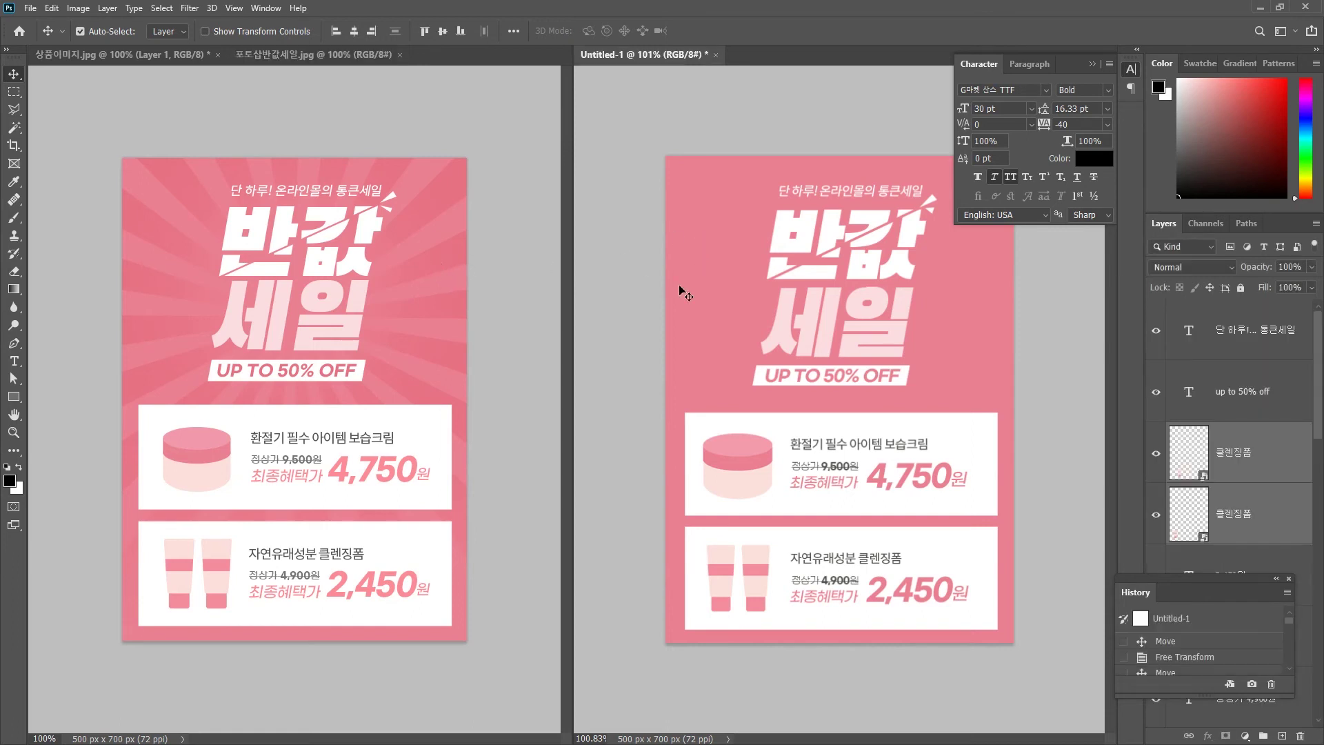
{"action": "left_click", "coordinate": [434, 256]}
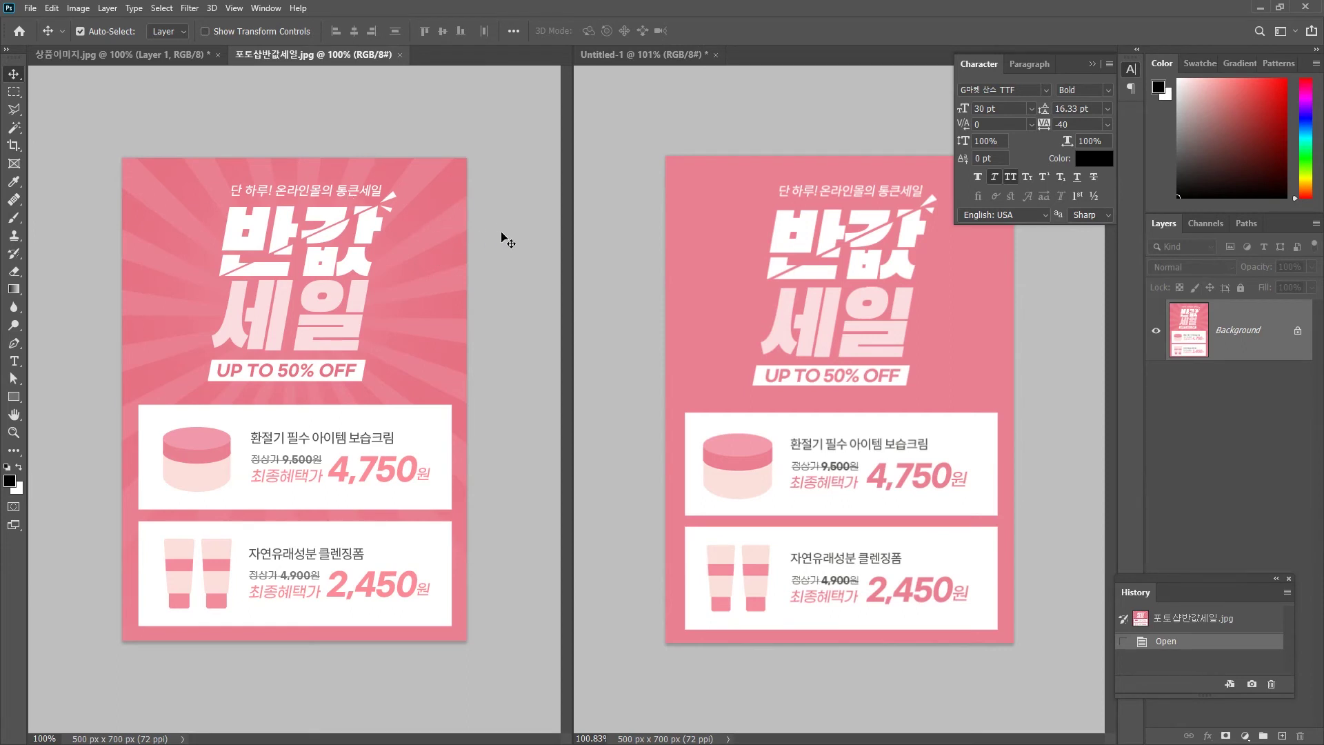
{"action": "left_click", "coordinate": [760, 249]}
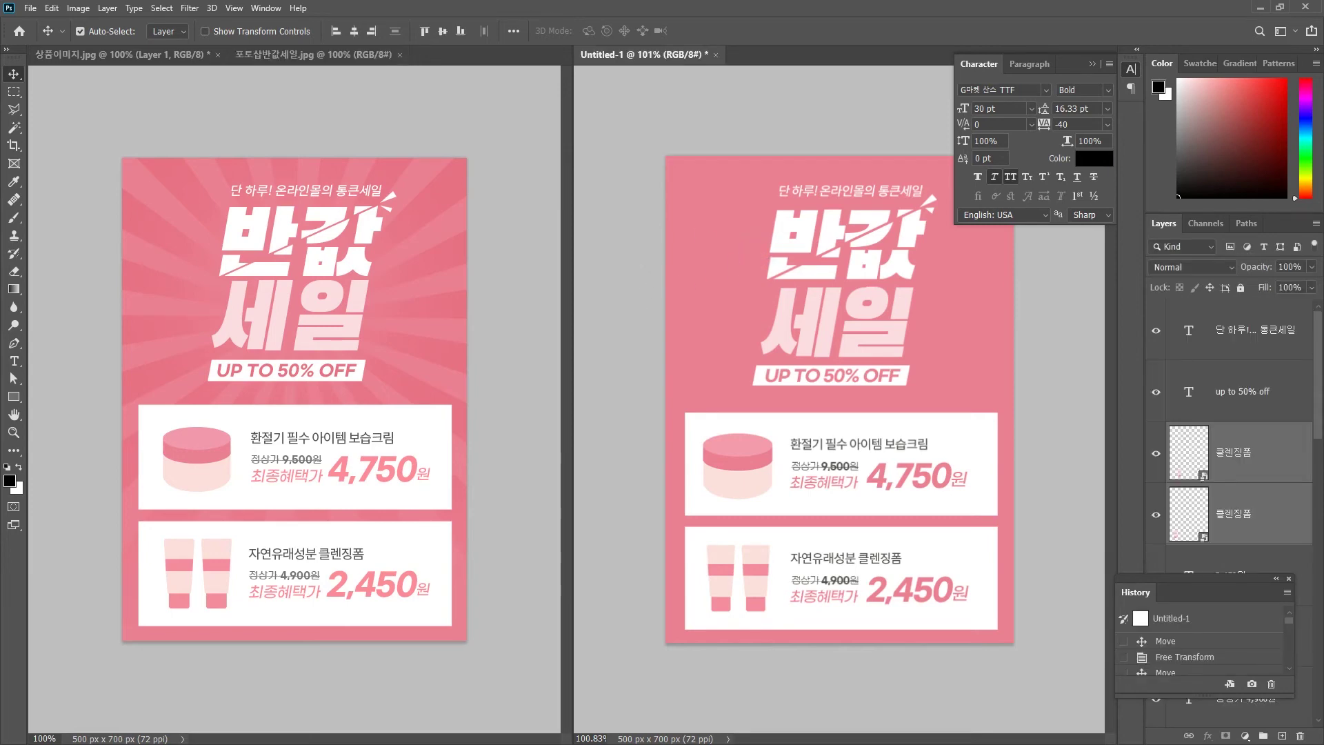
Step: Switch to the YouTube channel's video list in the browser and look for the tutorial on making a radial background
{"action": "left_click_drag", "start_coordinate": [1323, 269], "coordinate": [571, 59]}
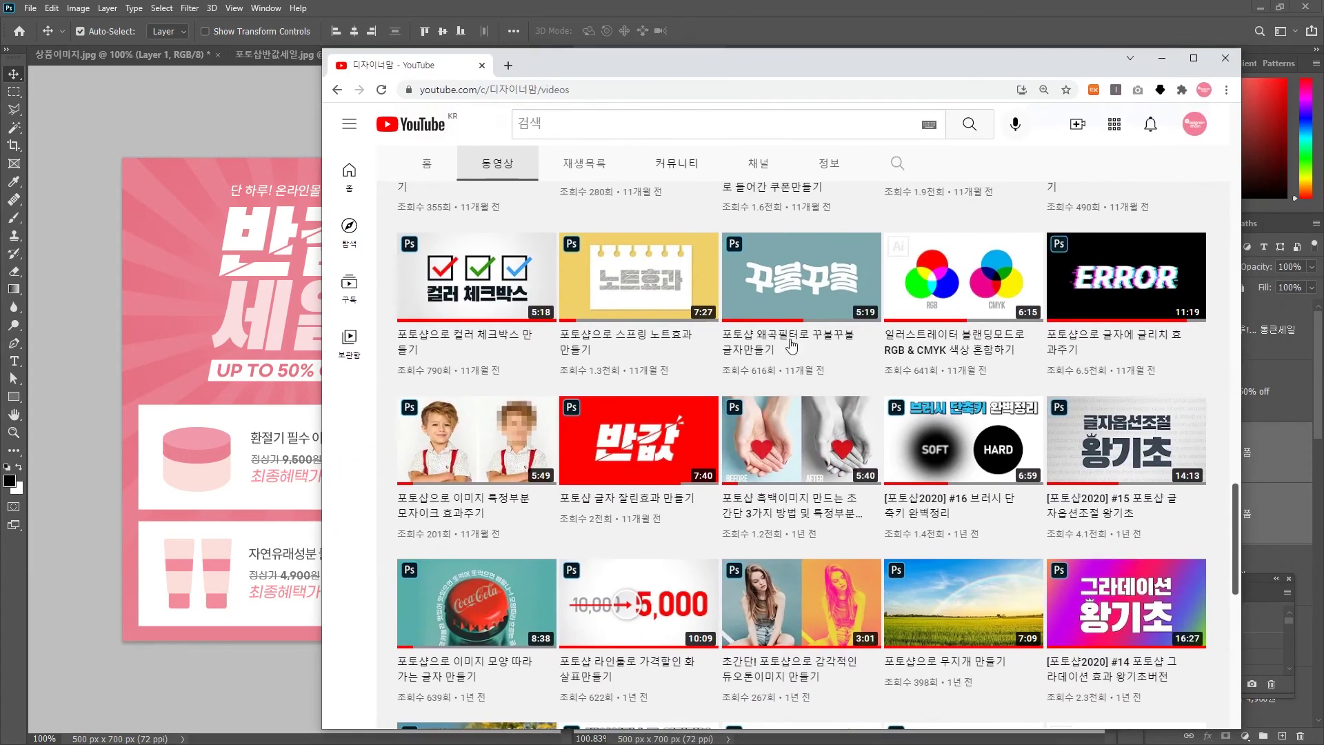
{"action": "scroll", "coordinate": [830, 378], "scroll_direction": "down", "scroll_amount": 3}
{"action": "scroll", "coordinate": [864, 349], "scroll_direction": "down", "scroll_amount": 2}
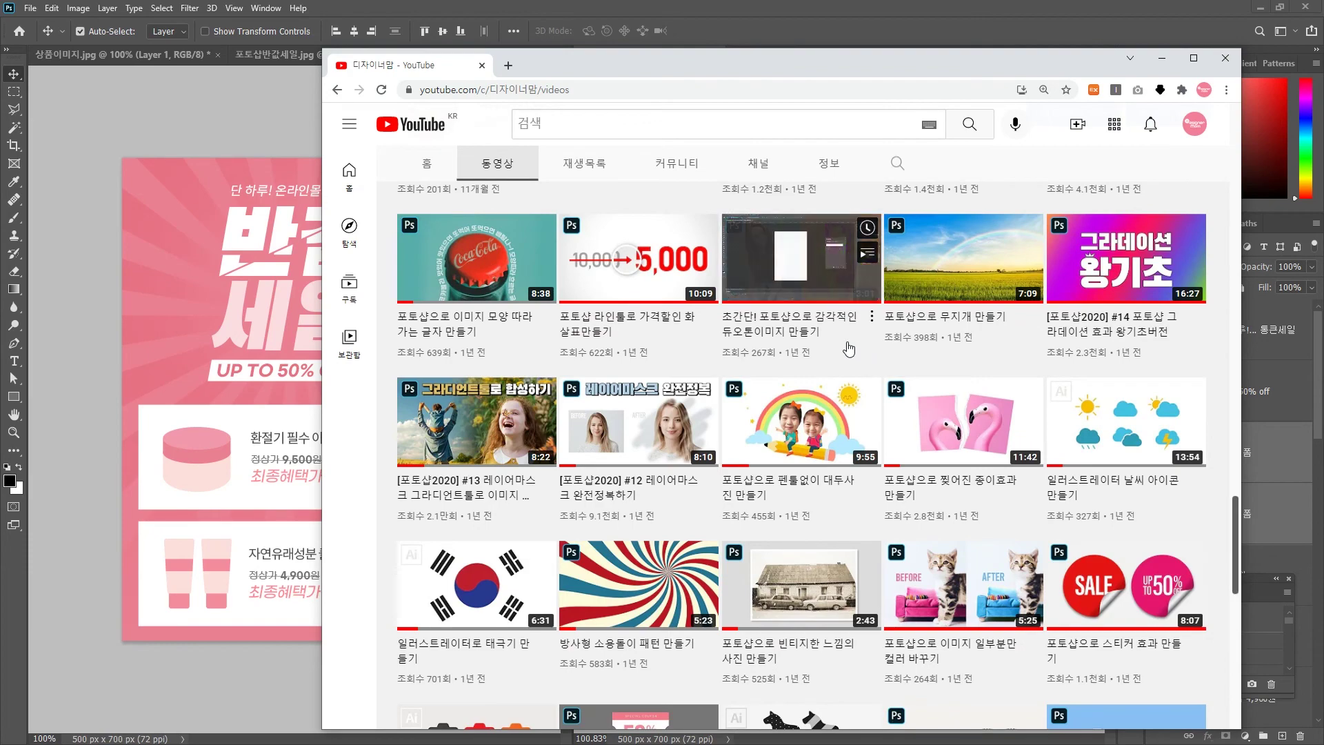
{"action": "scroll", "coordinate": [868, 354], "scroll_direction": "down", "scroll_amount": 7}
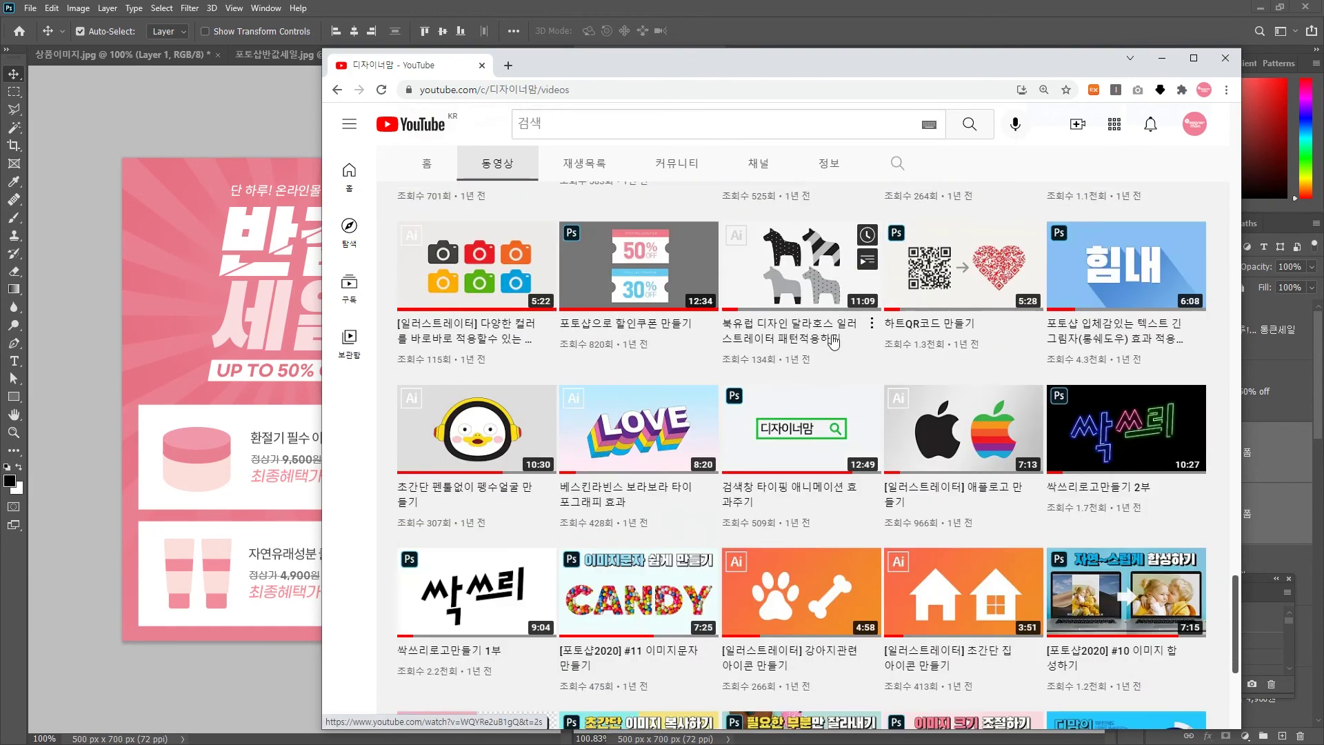
{"action": "scroll", "coordinate": [897, 343], "scroll_direction": "down", "scroll_amount": 4}
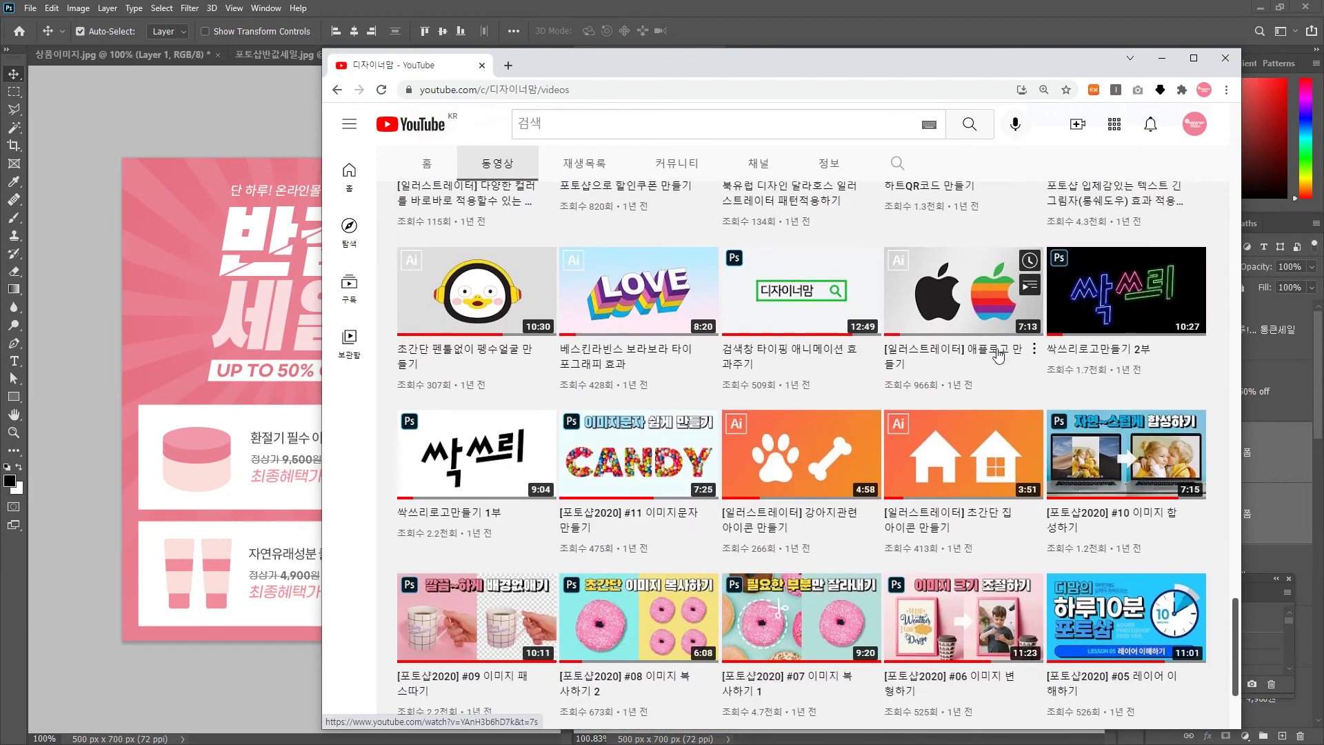
{"action": "scroll", "coordinate": [825, 367], "scroll_direction": "up", "scroll_amount": 6}
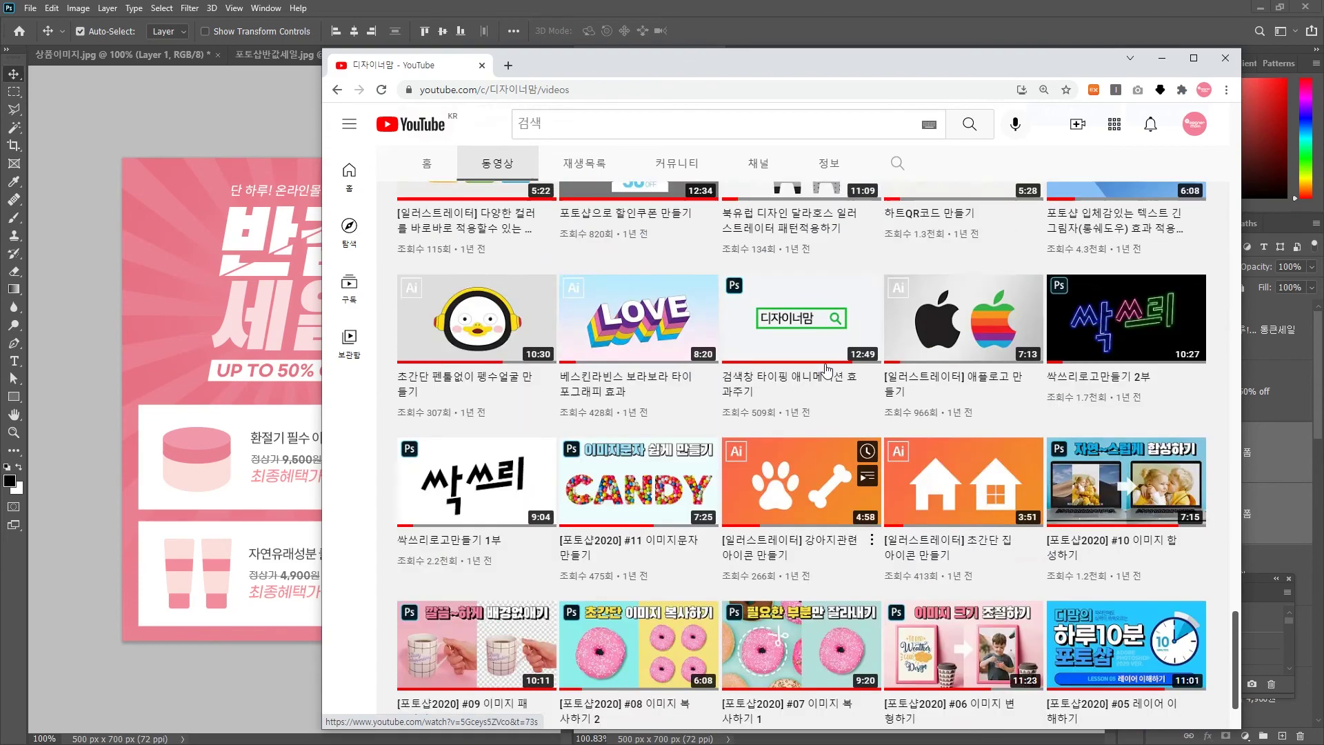
{"action": "scroll", "coordinate": [825, 368], "scroll_direction": "up", "scroll_amount": 11}
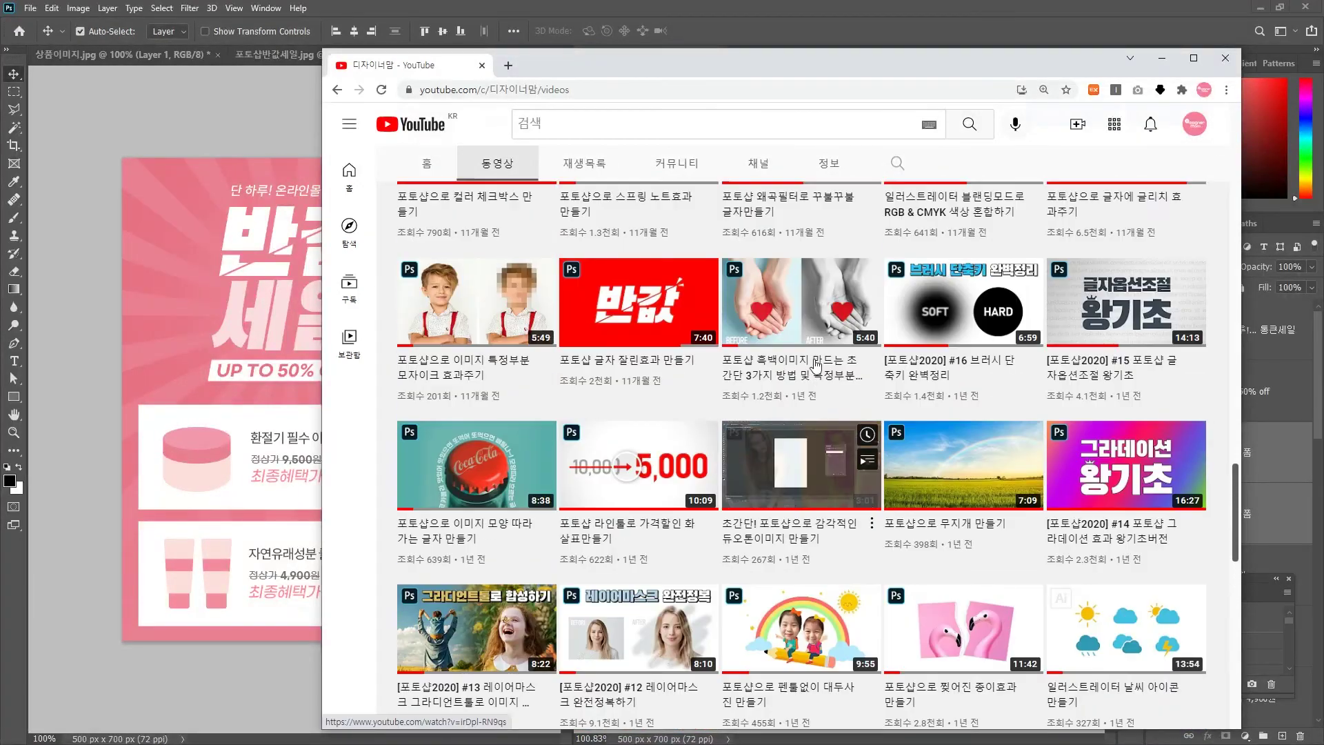
{"action": "scroll", "coordinate": [815, 366], "scroll_direction": "up", "scroll_amount": 5}
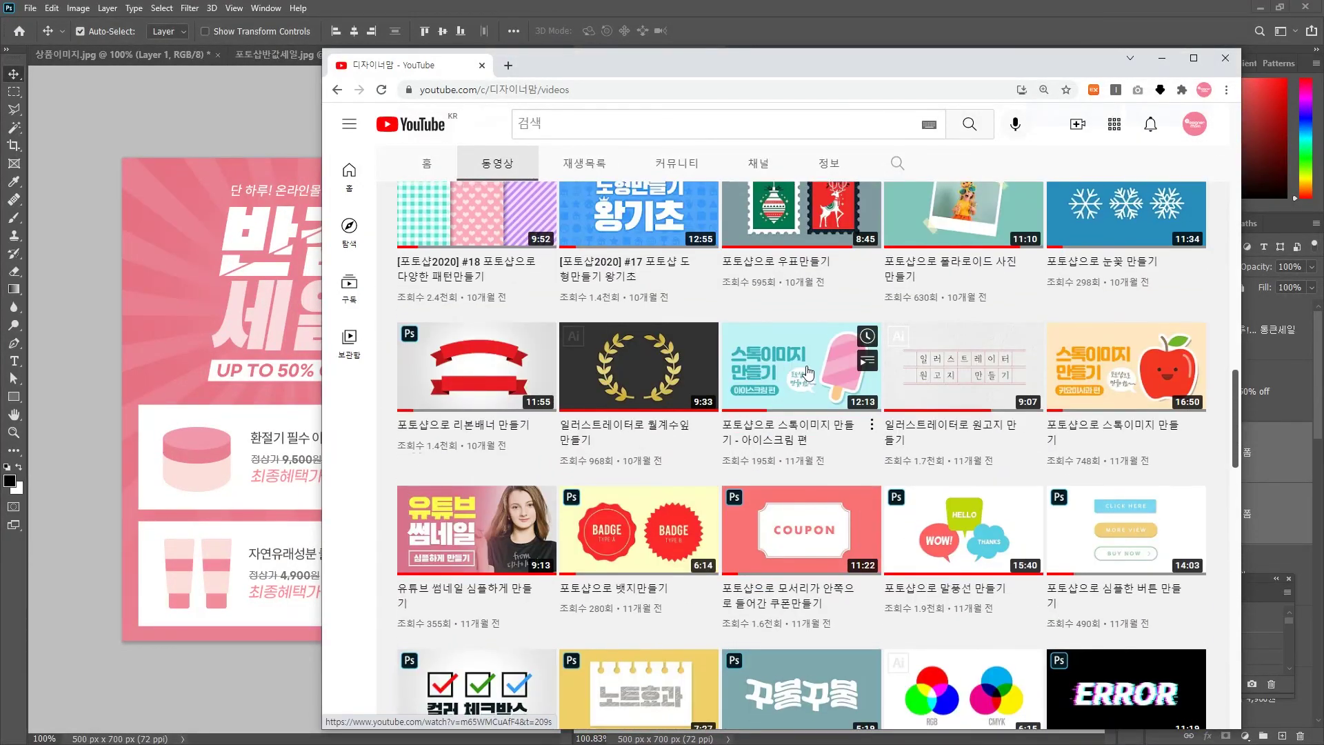
{"action": "left_click_drag", "start_coordinate": [1236, 444], "coordinate": [1244, 358]}
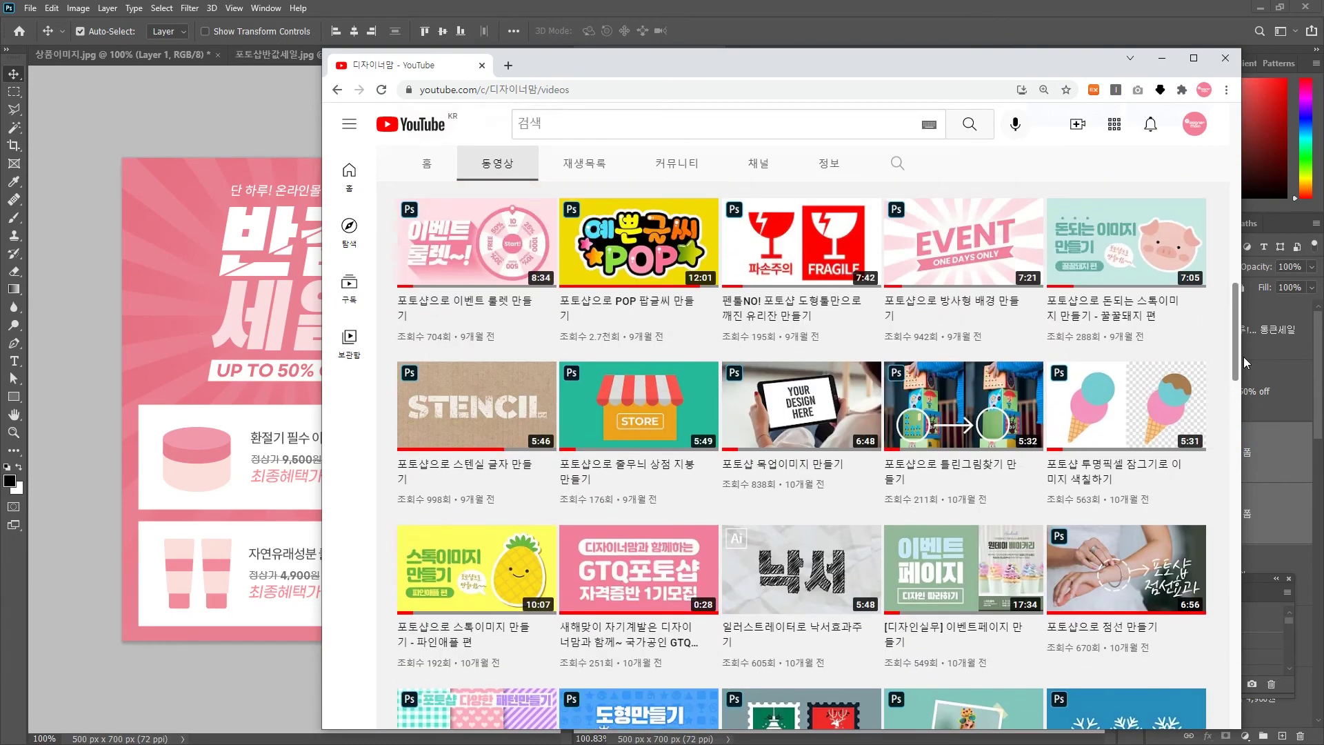
{"action": "scroll", "coordinate": [969, 355], "scroll_direction": "up", "scroll_amount": 2}
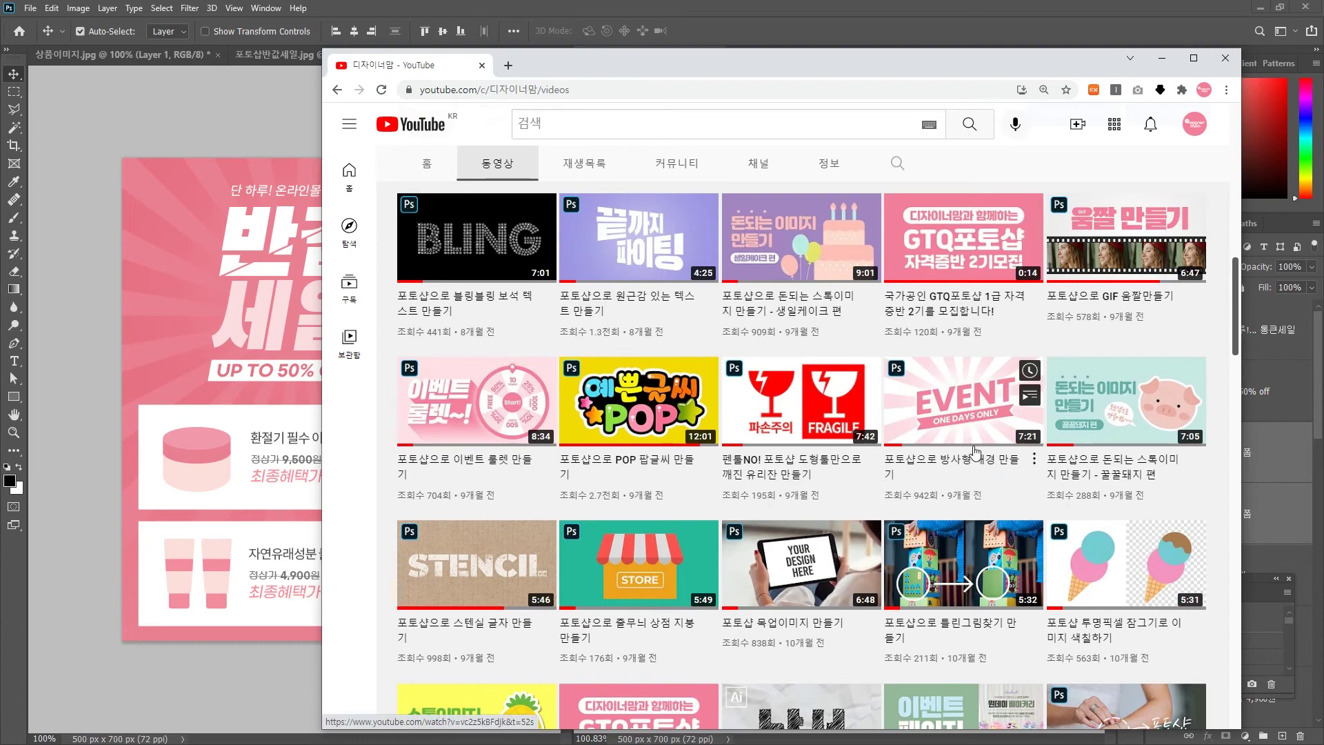
{"action": "left_click_drag", "start_coordinate": [703, 50], "coordinate": [735, 73]}
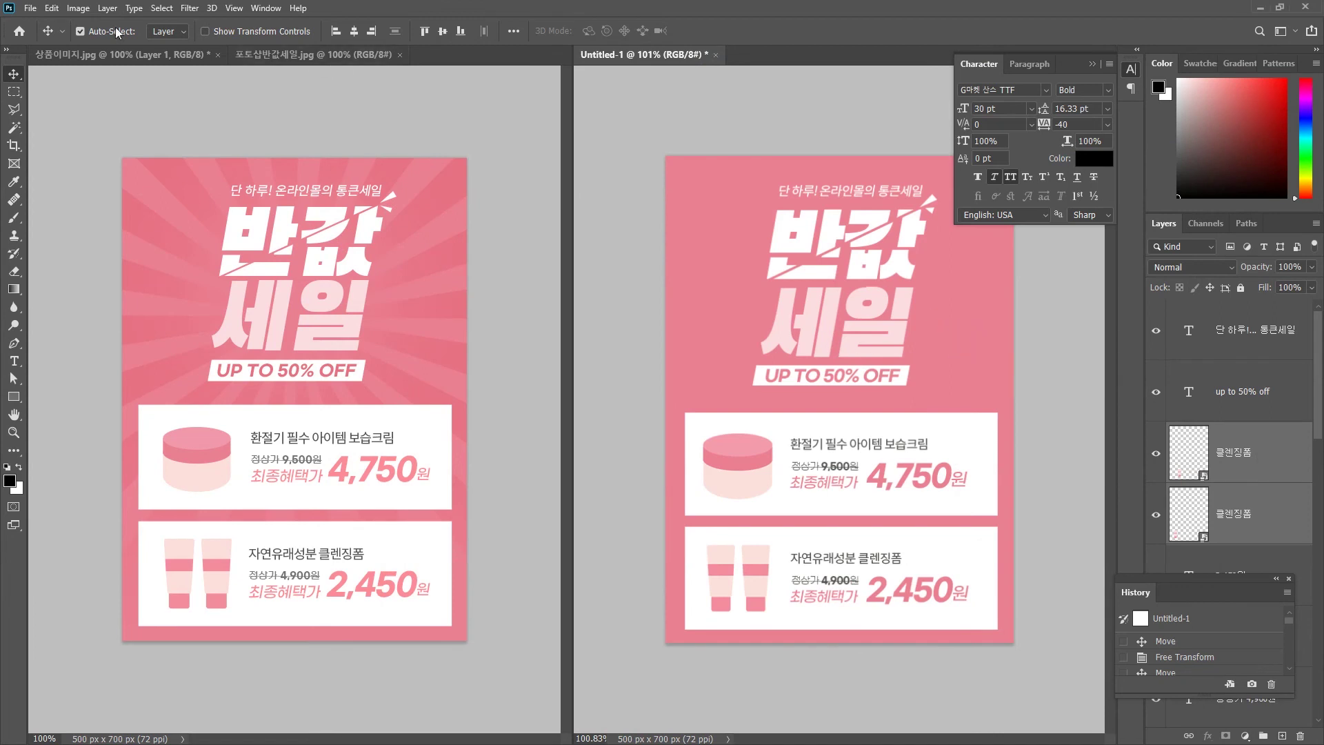
Step: Create a new 1000 x 1000 px document at 72 ppi alongside the reference poster
{"action": "left_click", "coordinate": [29, 8]}
{"action": "left_click", "coordinate": [30, 8]}
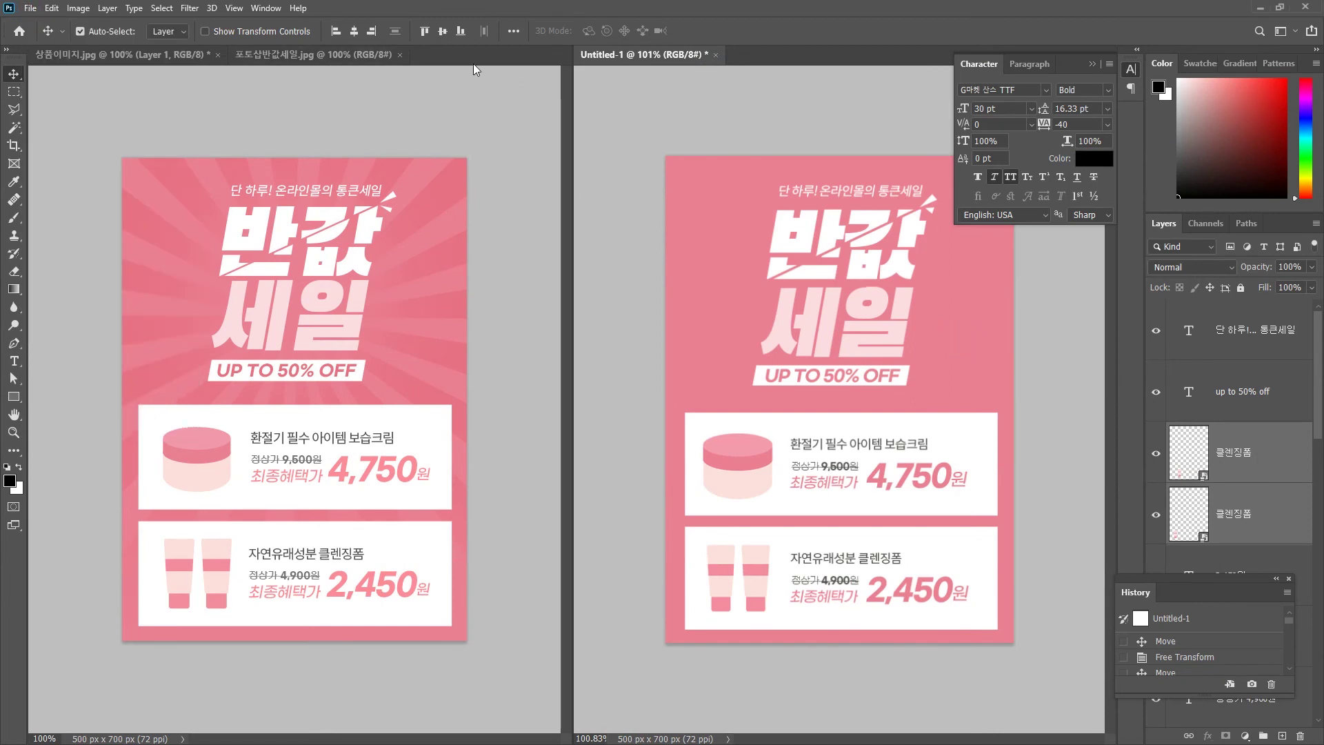
{"action": "left_click", "coordinate": [336, 60]}
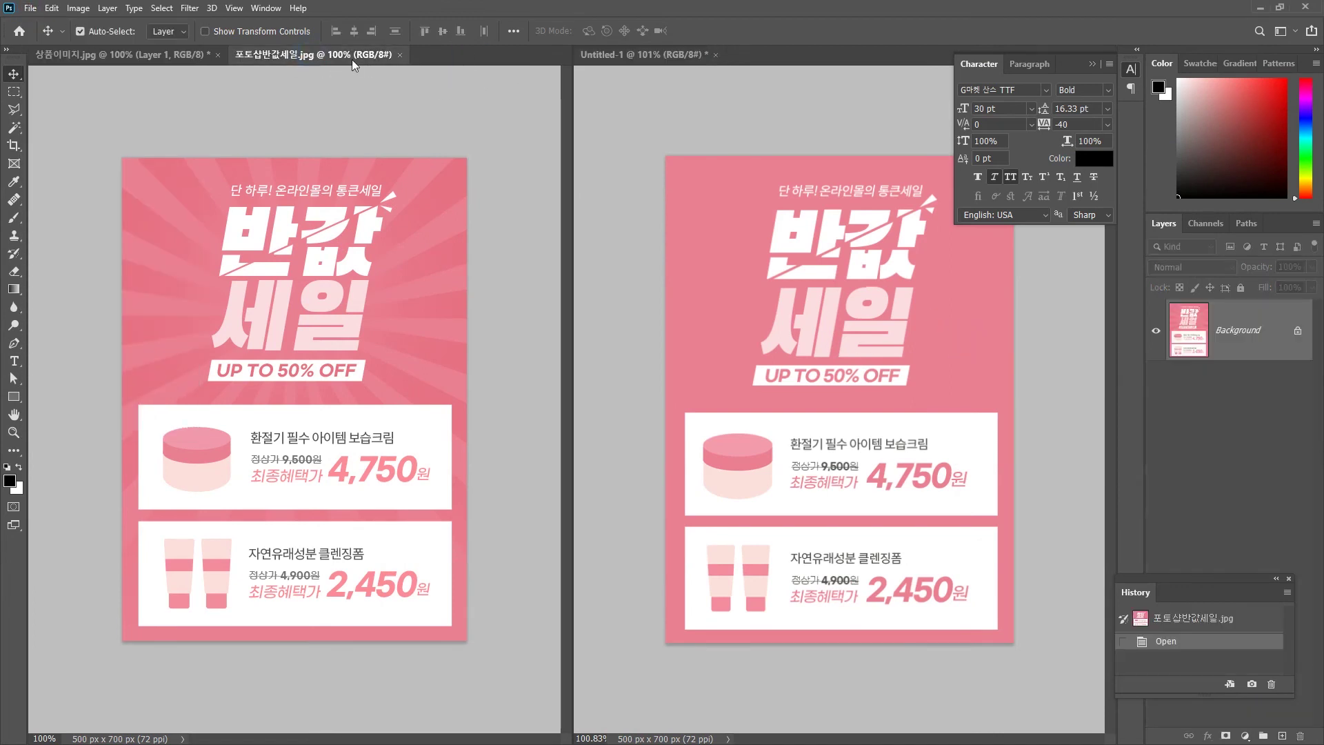
{"action": "left_click", "coordinate": [30, 9]}
{"action": "left_click", "coordinate": [40, 24]}
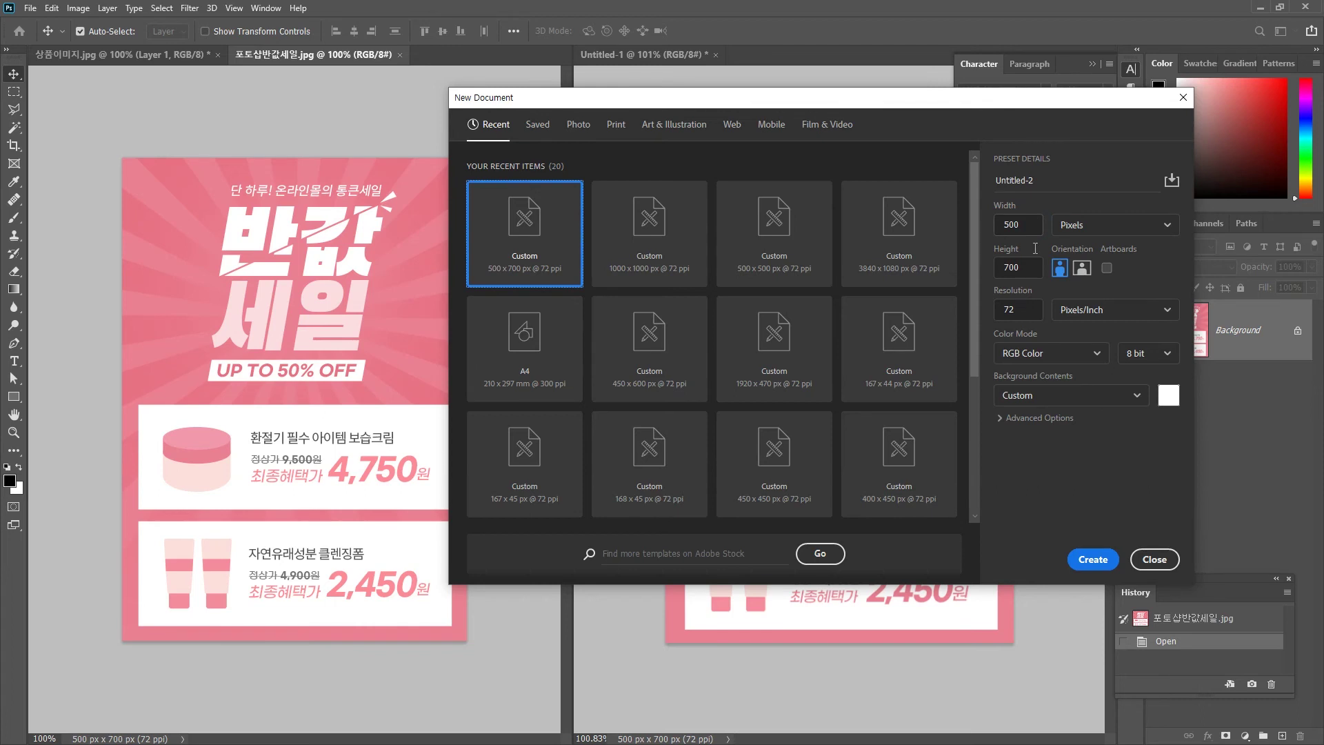
{"action": "left_click", "coordinate": [1043, 222]}
{"action": "double_click", "coordinate": [1016, 222]}
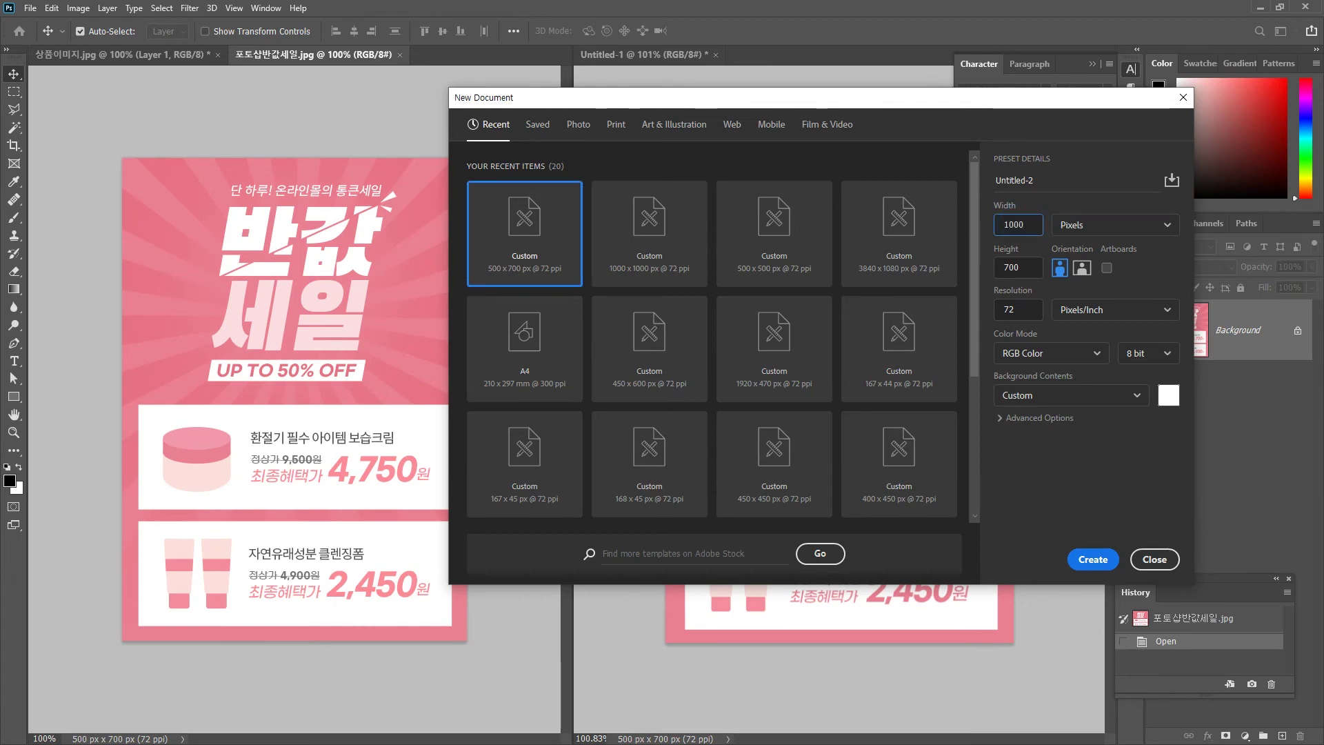
{"action": "key", "text": "Tab"}
{"action": "type", "text": "1"}
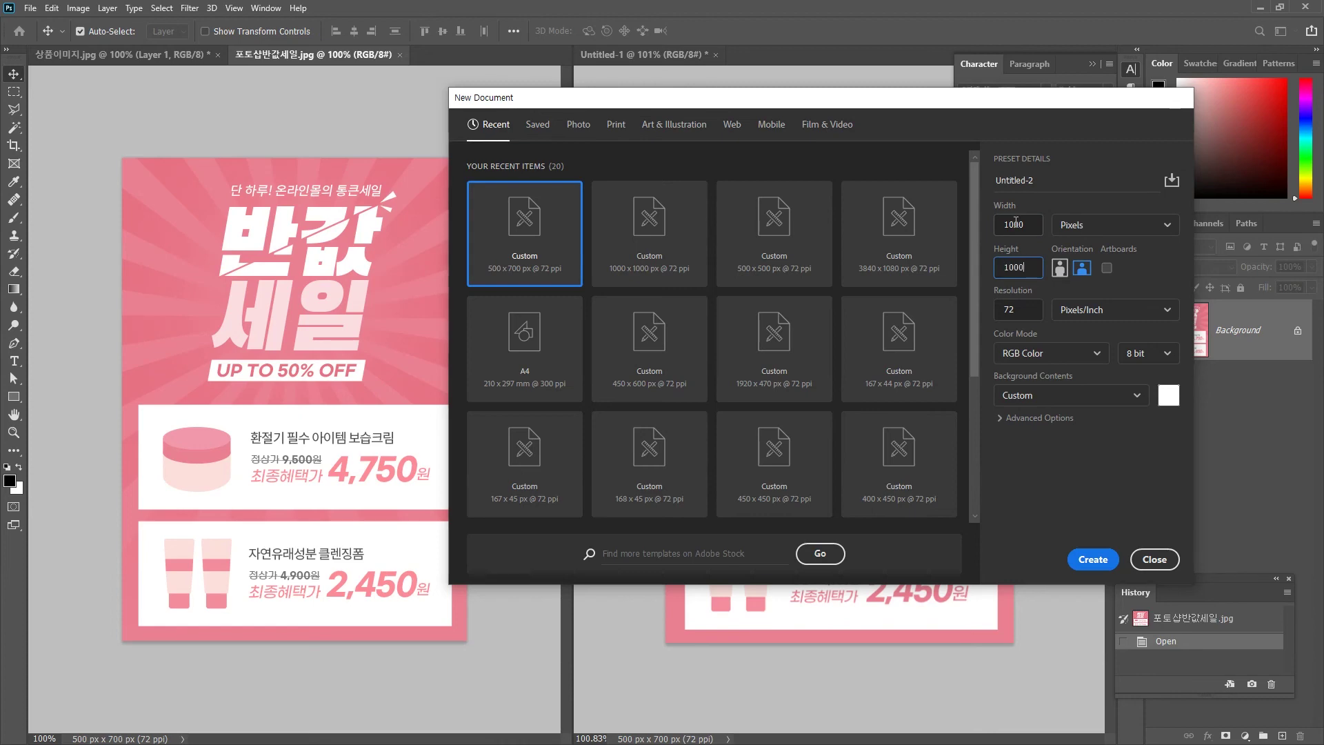
{"action": "key", "text": "Return"}
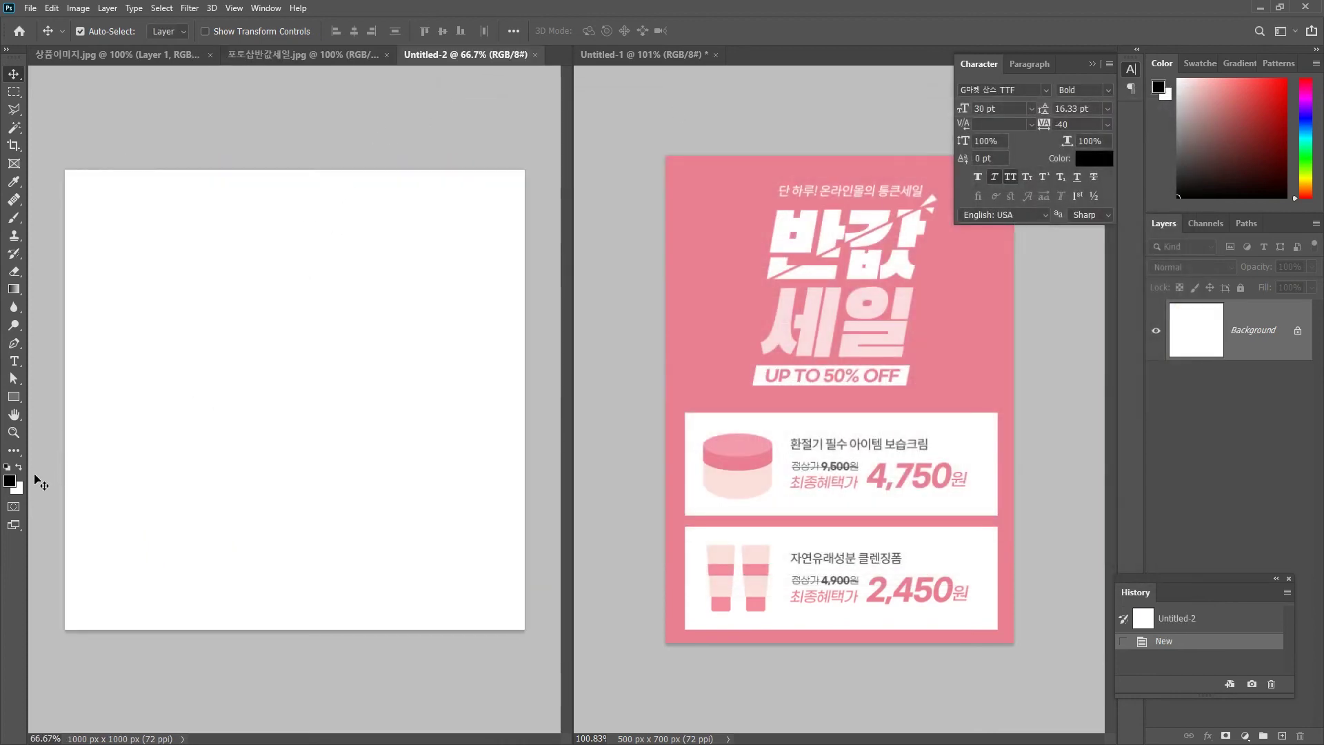
Step: Set the foreground colour to the poster's background pink, eb8092, by sampling it from the poster
{"action": "left_click", "coordinate": [11, 483]}
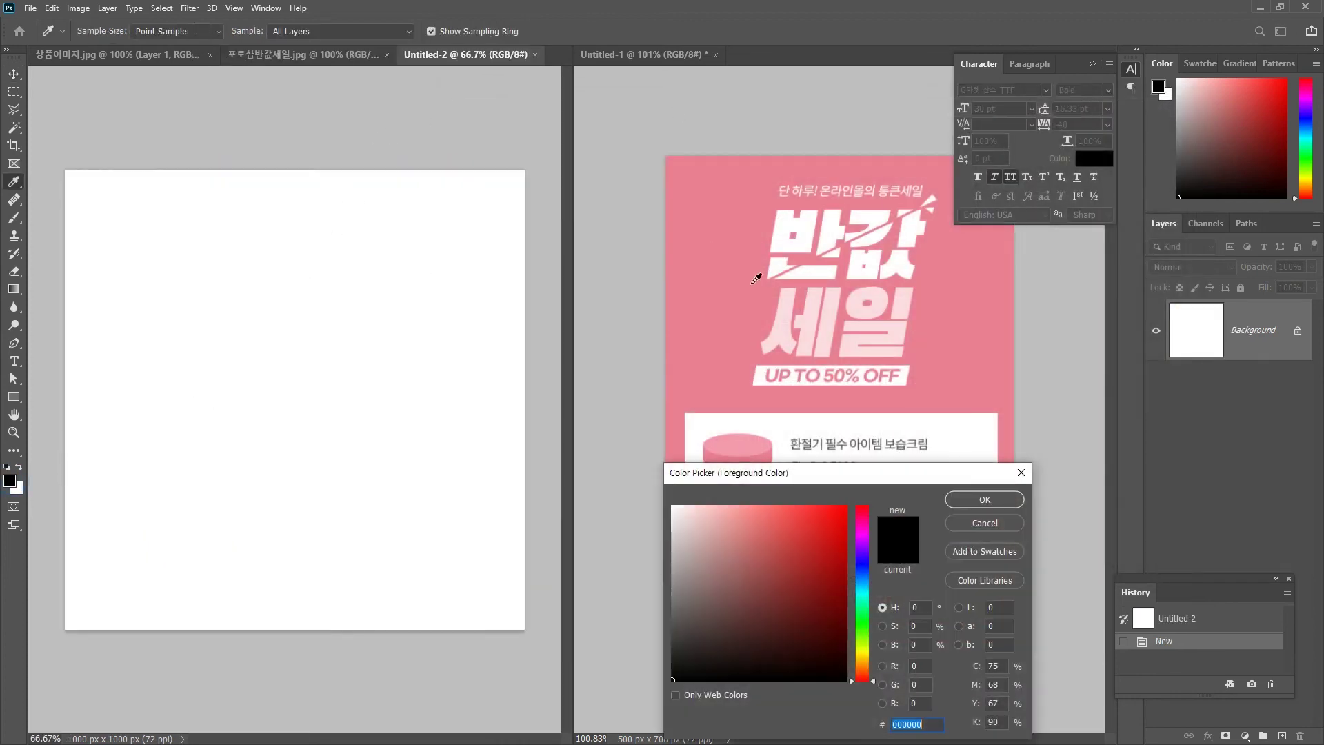
{"action": "left_click", "coordinate": [711, 273]}
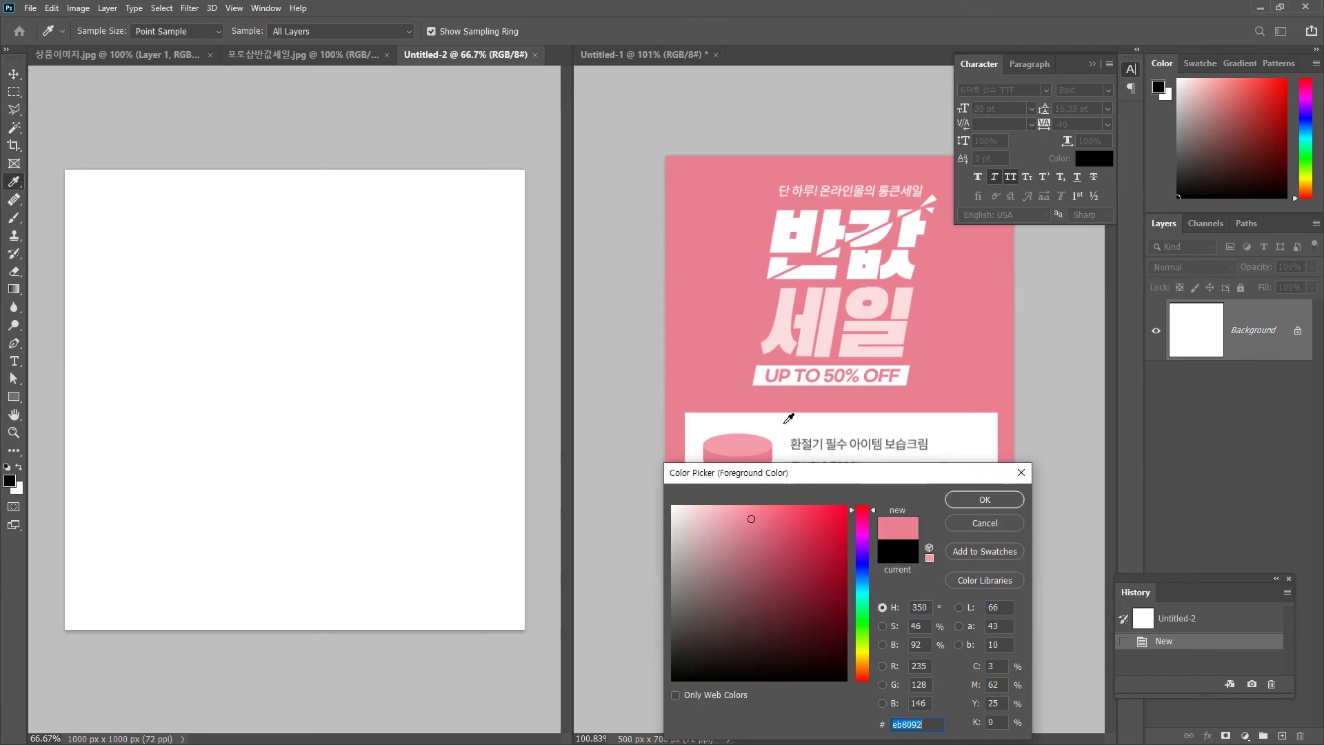
{"action": "left_click", "coordinate": [993, 499]}
{"action": "key", "text": "v"}
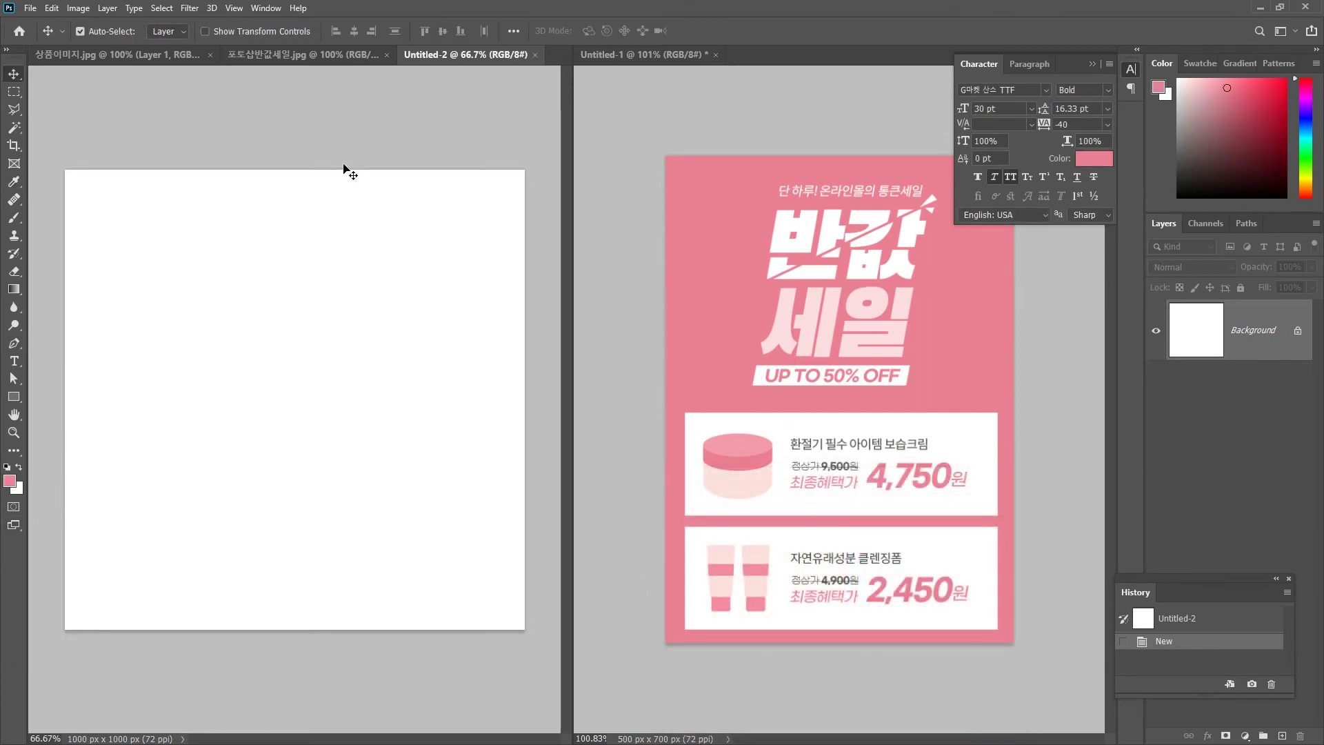
Step: Apply the Sketch filter Halftone Pattern to the blank canvas with size 12, contrast 50 and pattern type Line
{"action": "left_click", "coordinate": [190, 10]}
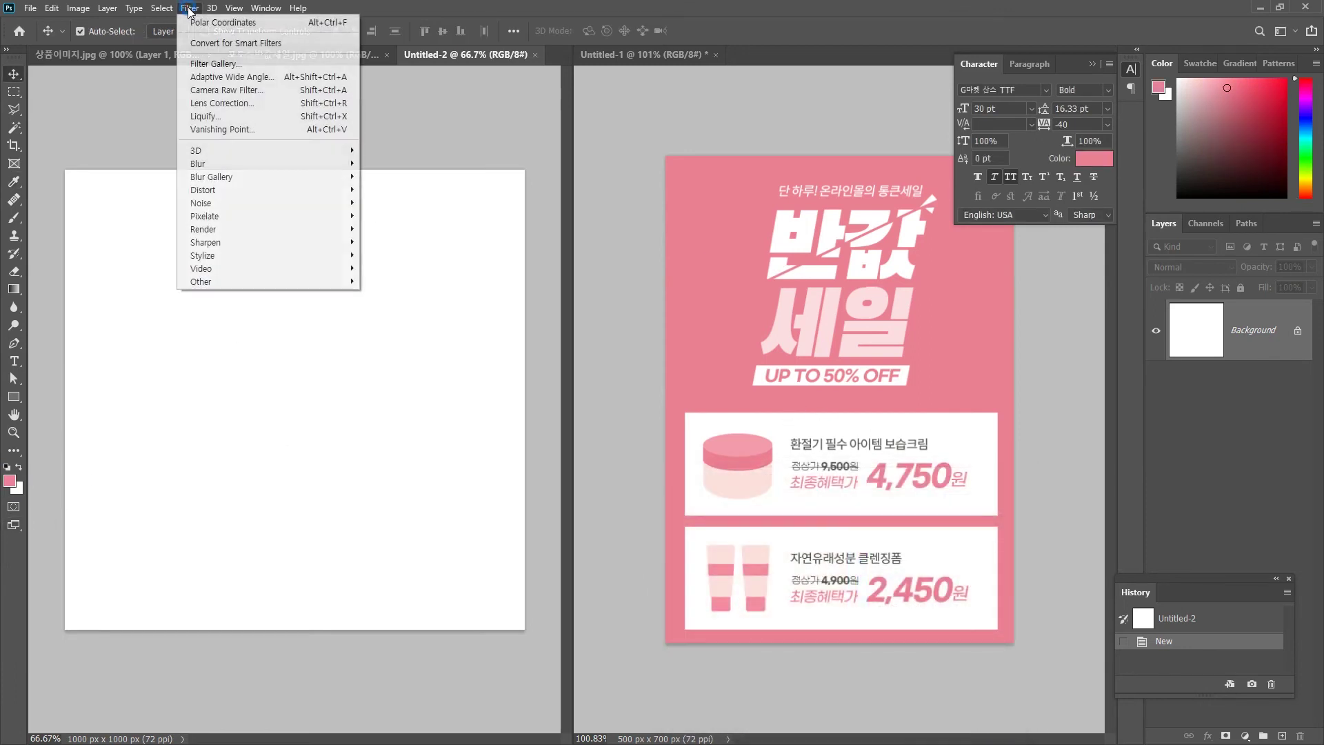
{"action": "left_click", "coordinate": [208, 64]}
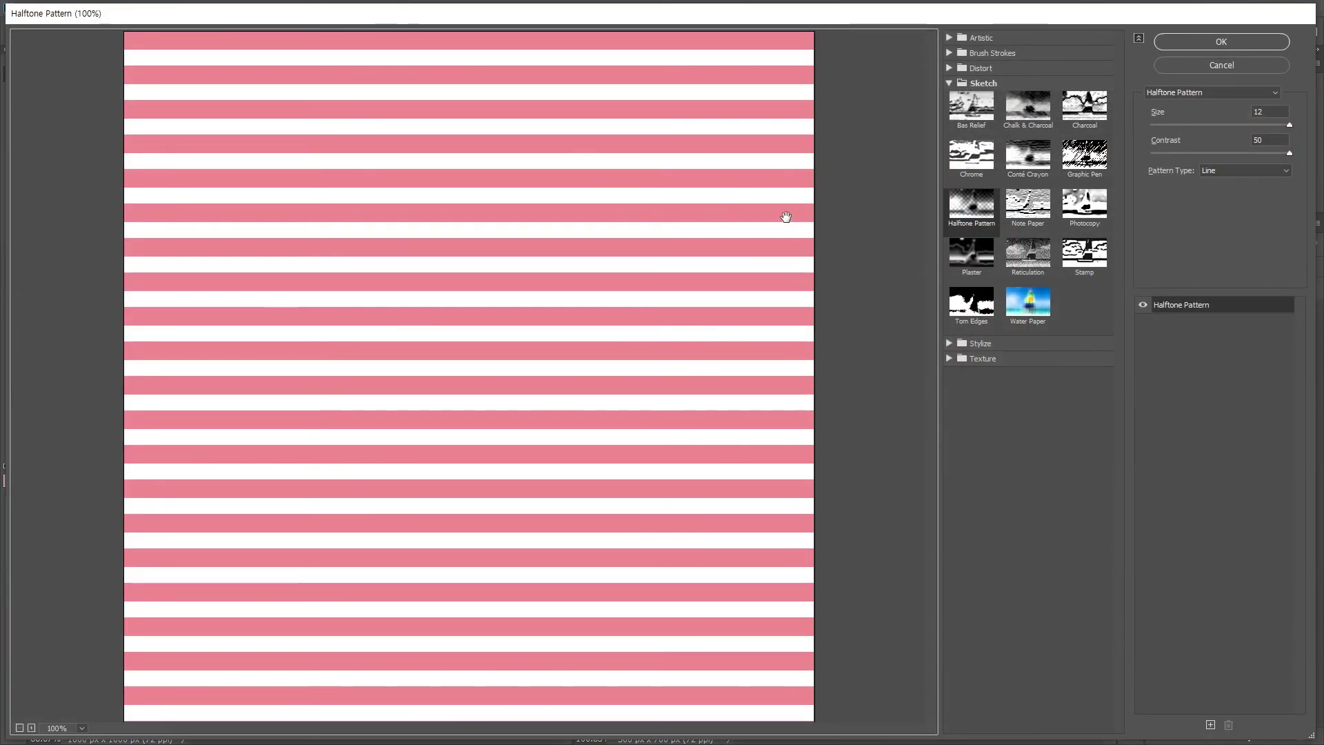
{"action": "left_click", "coordinate": [970, 82]}
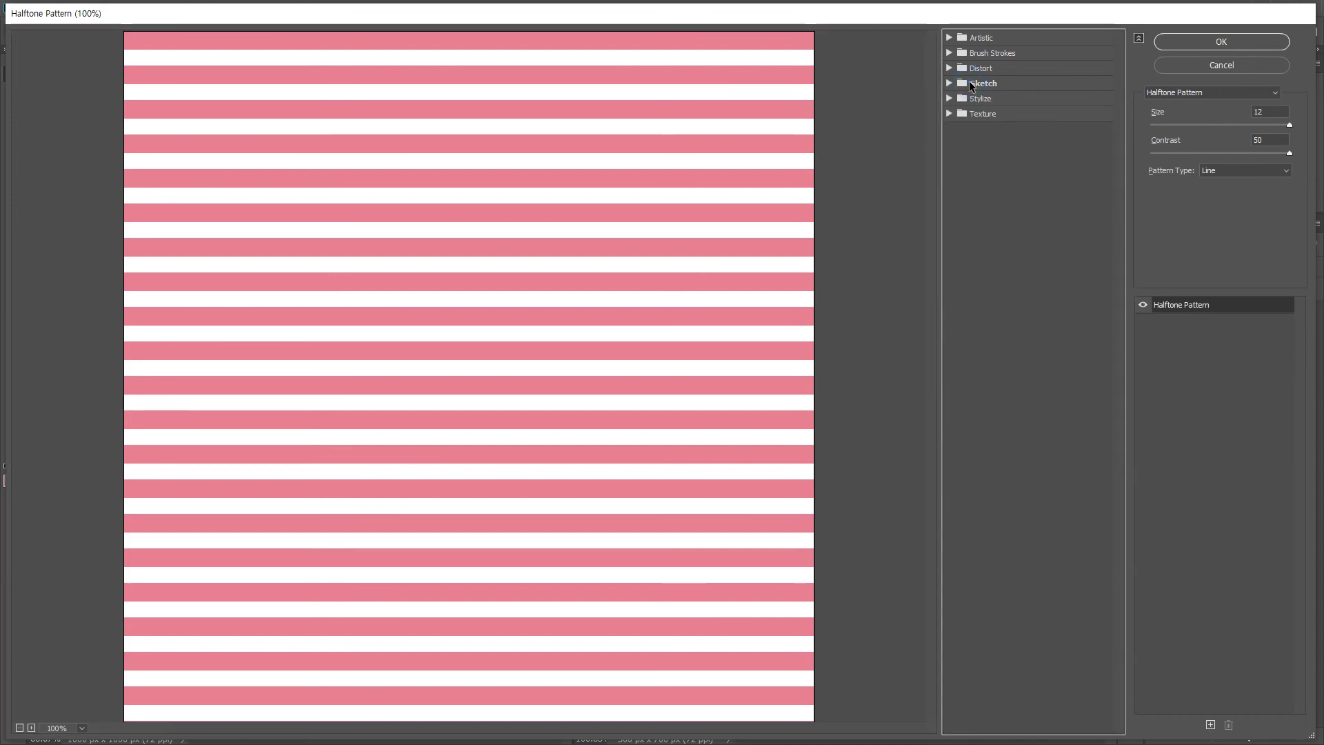
{"action": "left_click", "coordinate": [970, 83]}
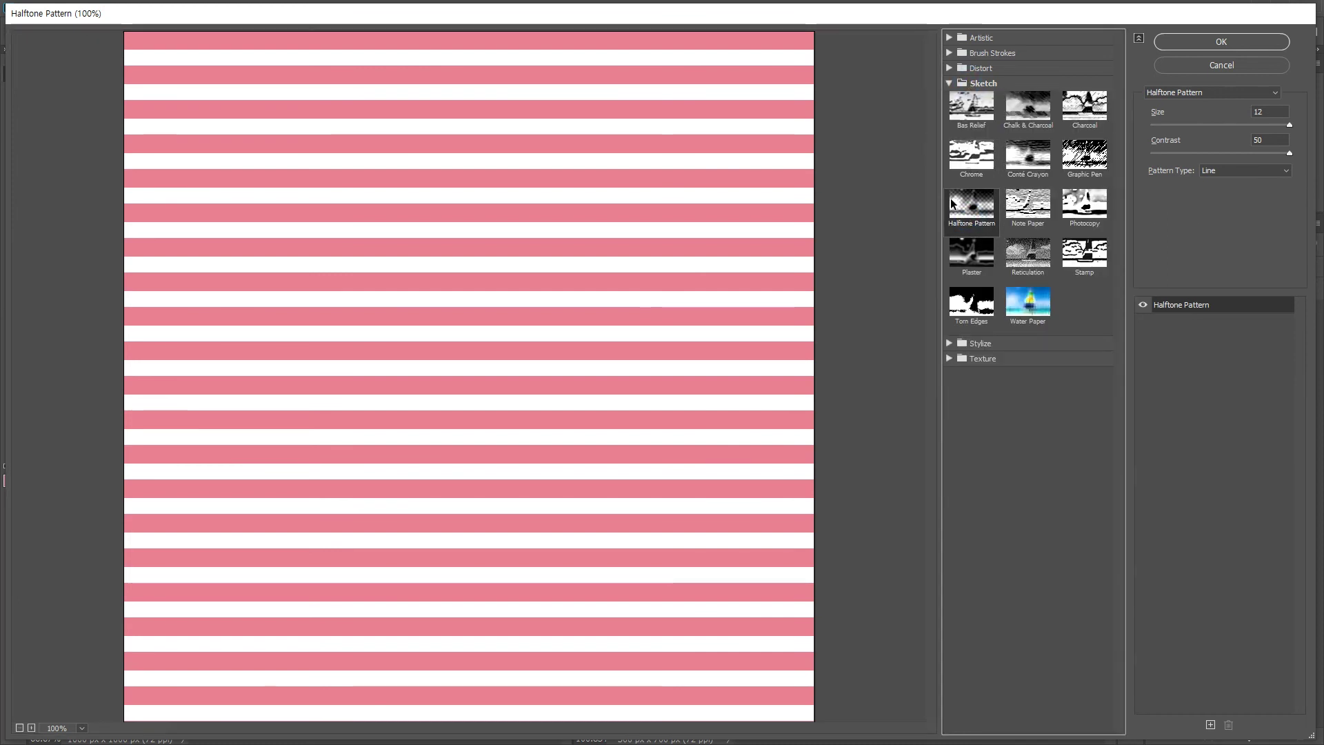
{"action": "left_click", "coordinate": [1236, 172]}
{"action": "left_click", "coordinate": [1219, 204]}
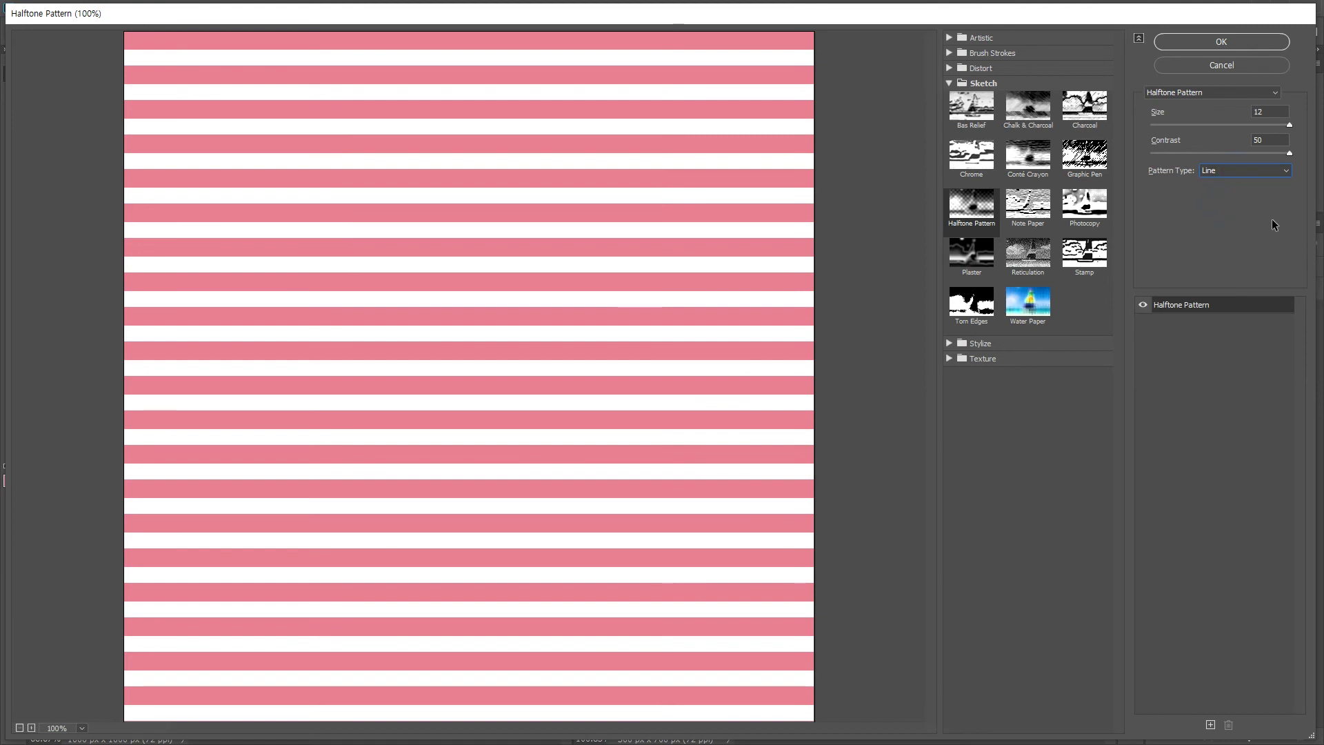
{"action": "left_click", "coordinate": [1284, 111]}
{"action": "left_click", "coordinate": [1214, 42]}
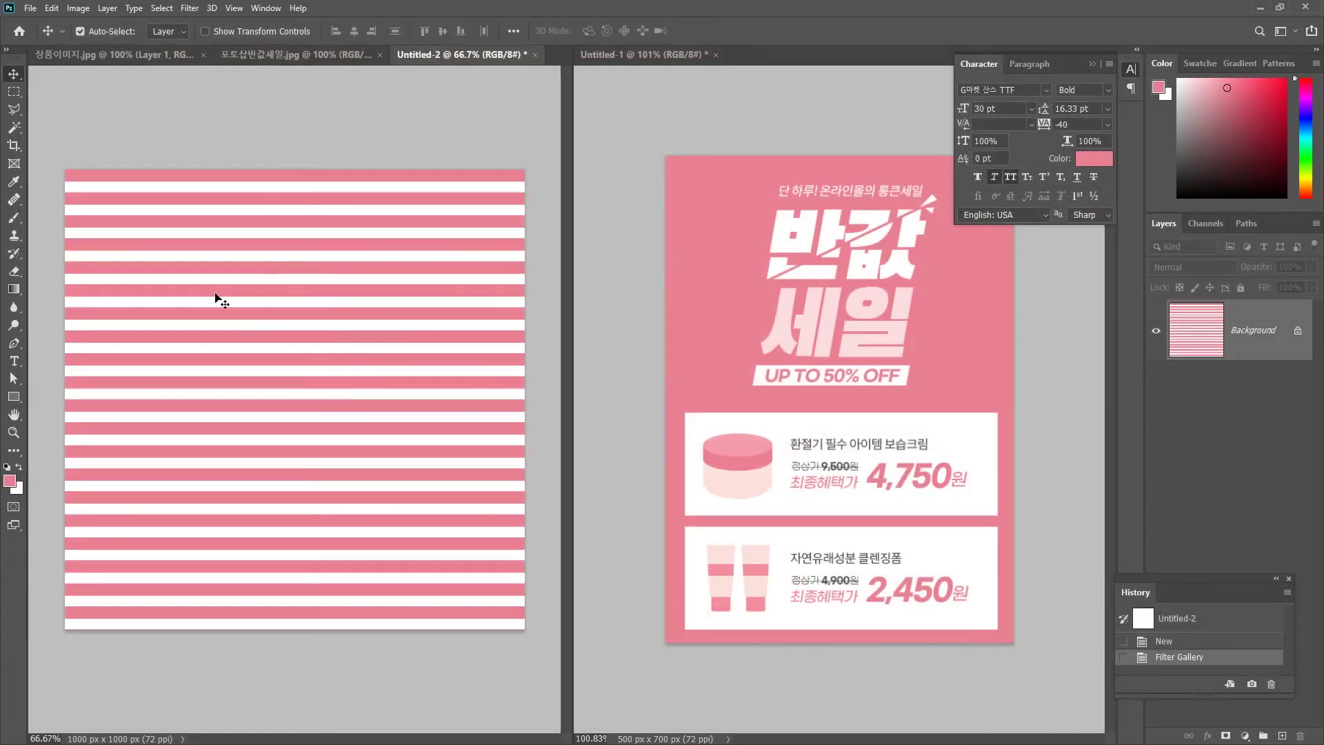
Step: Convert the locked striped background into a regular layer named Layer 0
{"action": "double_click", "coordinate": [1264, 323]}
{"action": "left_click", "coordinate": [913, 323]}
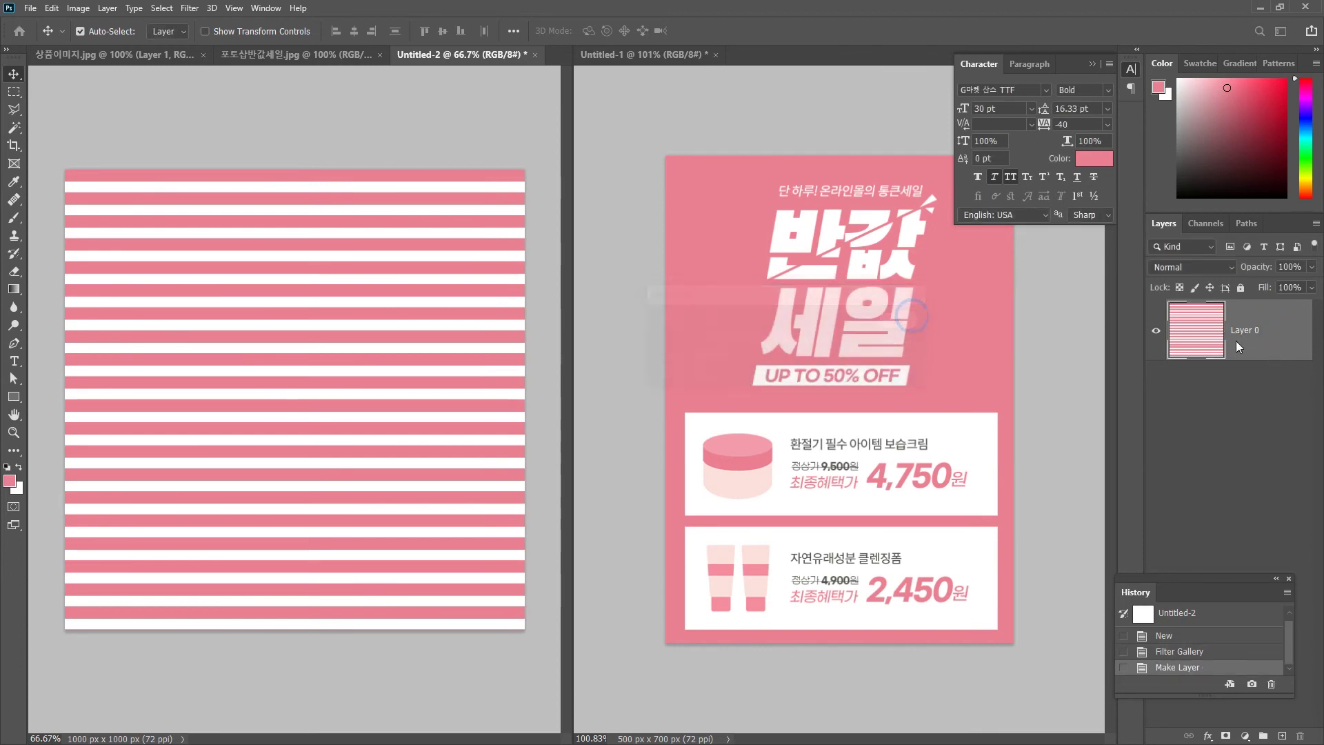
Step: Rotate the striped layer 90° clockwise so its stripes run vertically
{"action": "key", "text": "ctrl+t"}
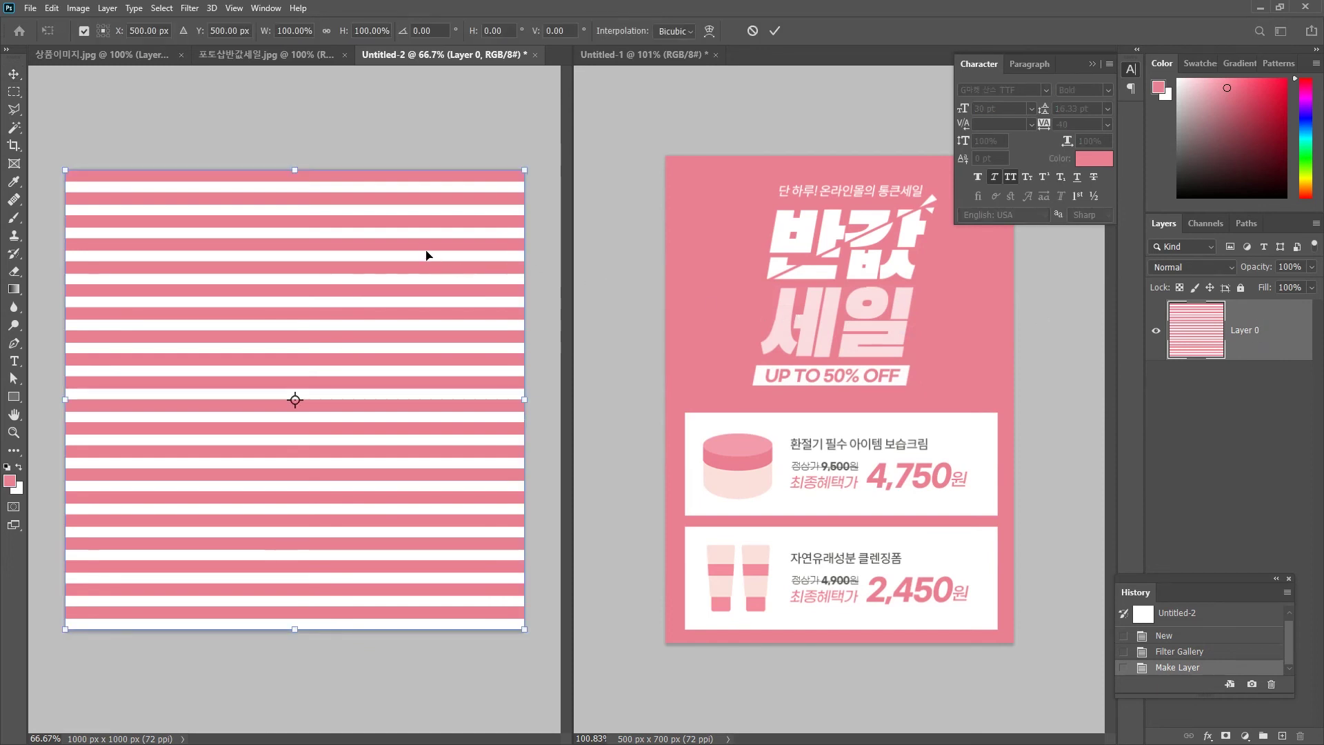
{"action": "right_click", "coordinate": [373, 208]}
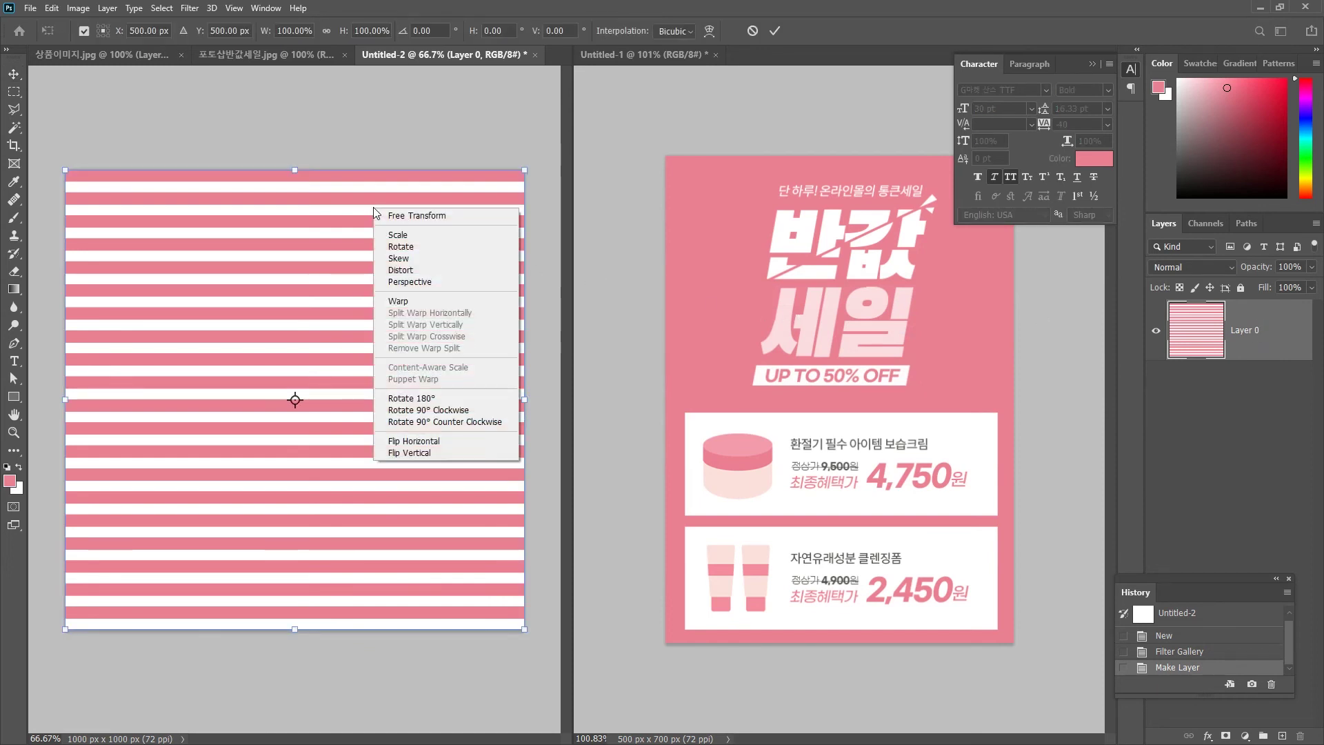
{"action": "left_click", "coordinate": [421, 410]}
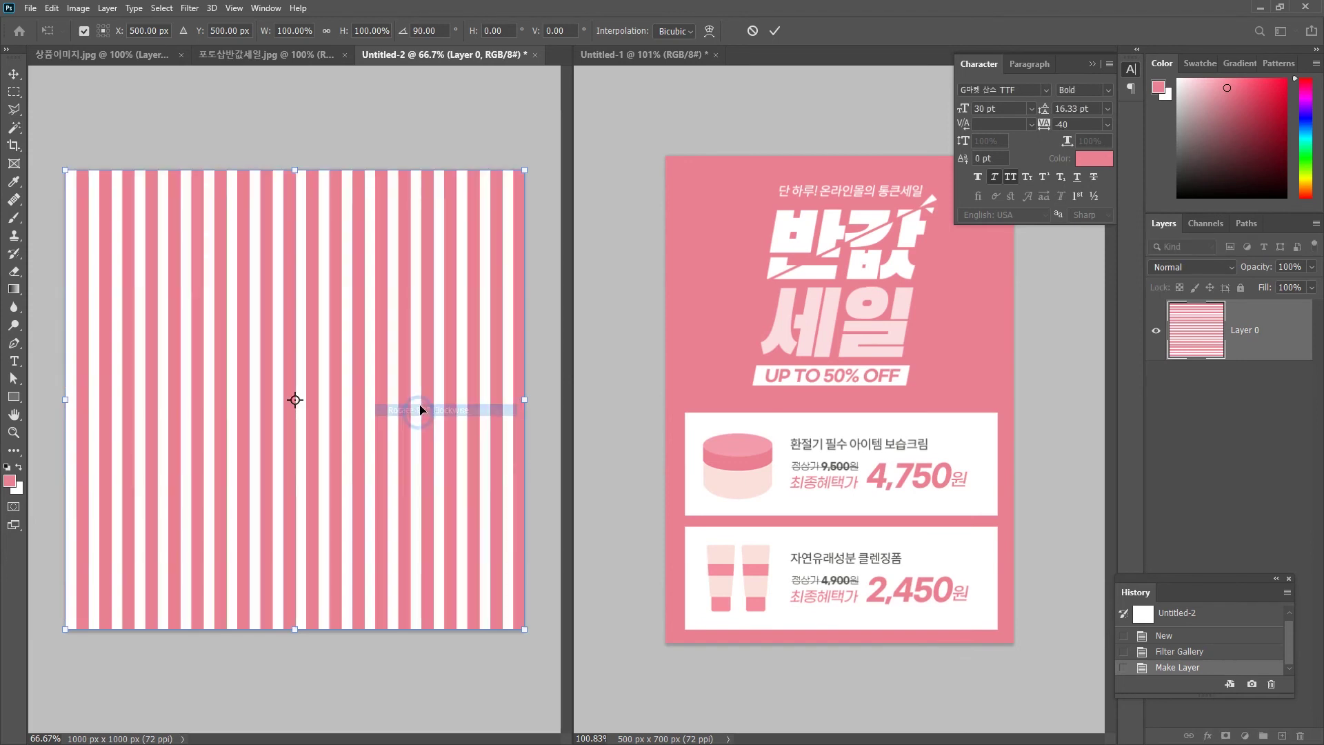
{"action": "double_click", "coordinate": [379, 297]}
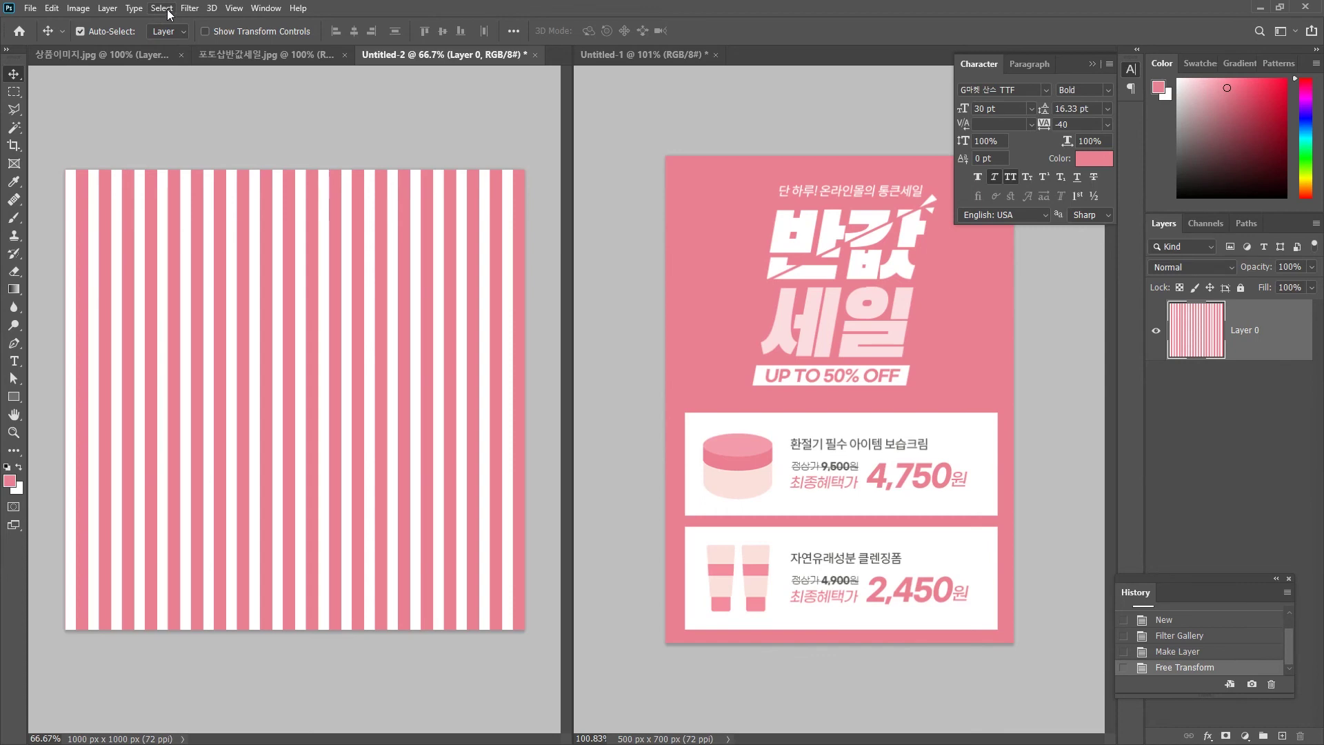
Step: Apply the Distort filter Polar Coordinates to the striped layer with the Rectangular to Polar option
{"action": "left_click", "coordinate": [189, 8]}
{"action": "mouse_move", "coordinate": [274, 194]}
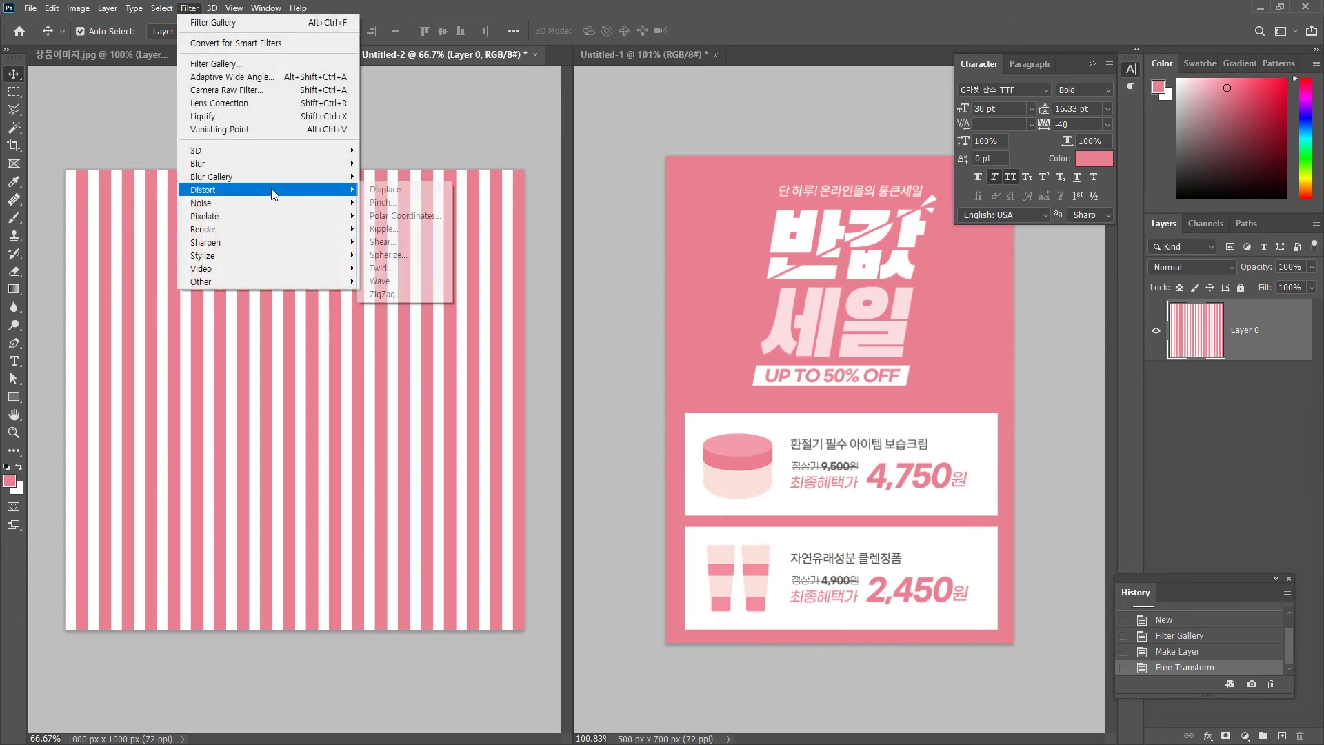
{"action": "left_click", "coordinate": [397, 216]}
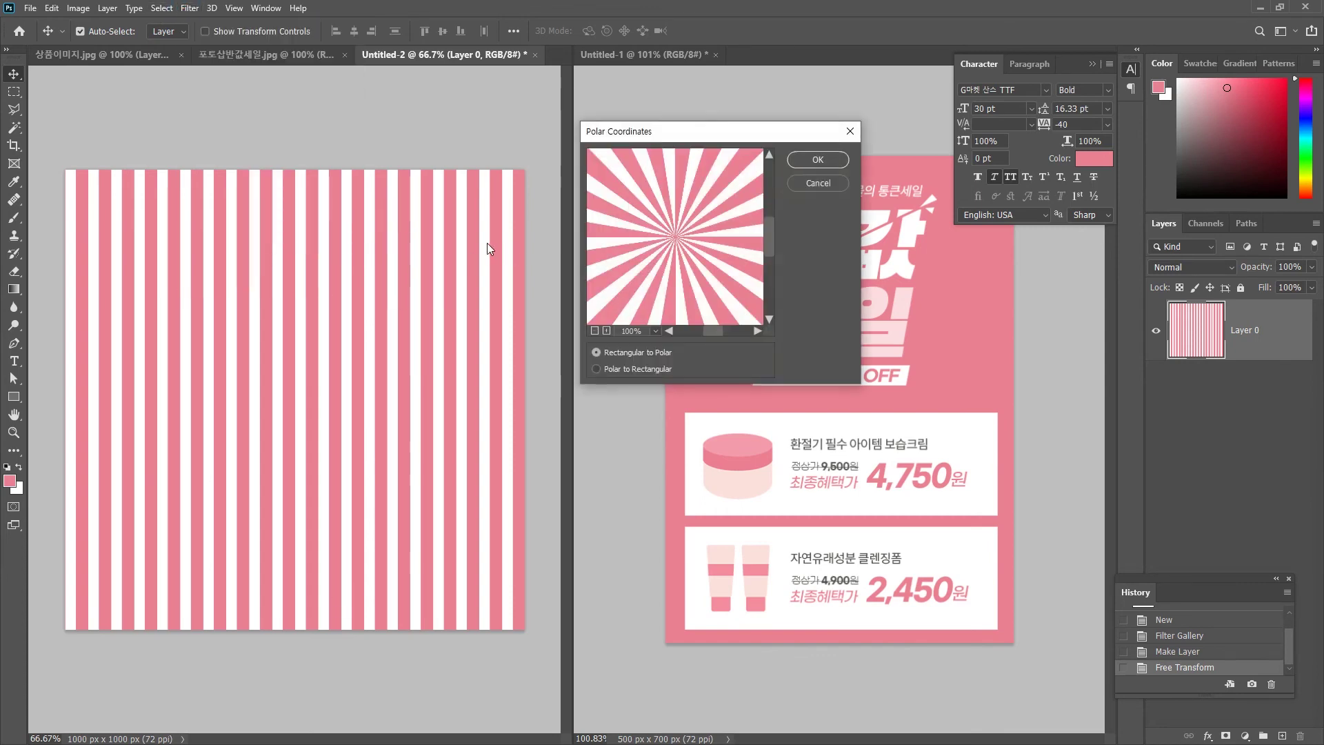
{"action": "left_click", "coordinate": [815, 159]}
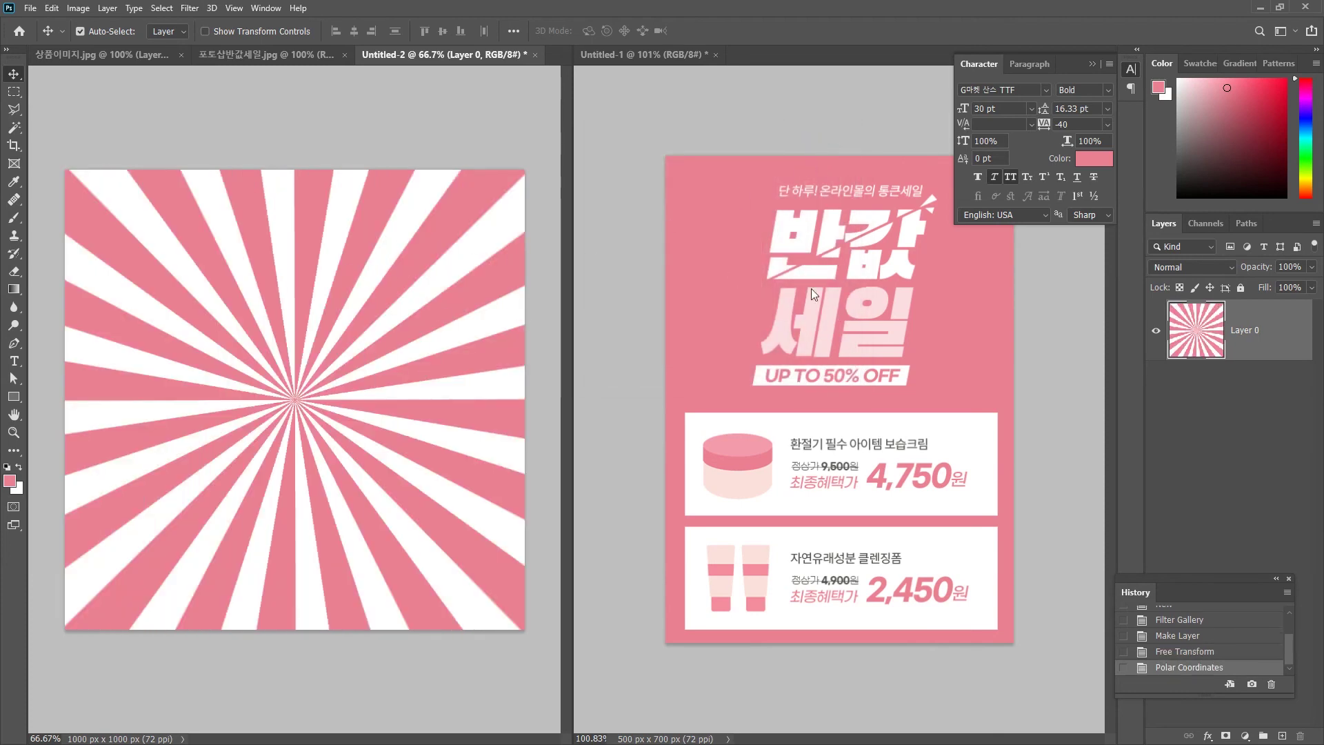
Step: Copy the sunburst layer into the Untitled-1 poster directly above its Background layer, centred on the canvas
{"action": "left_click", "coordinate": [718, 247]}
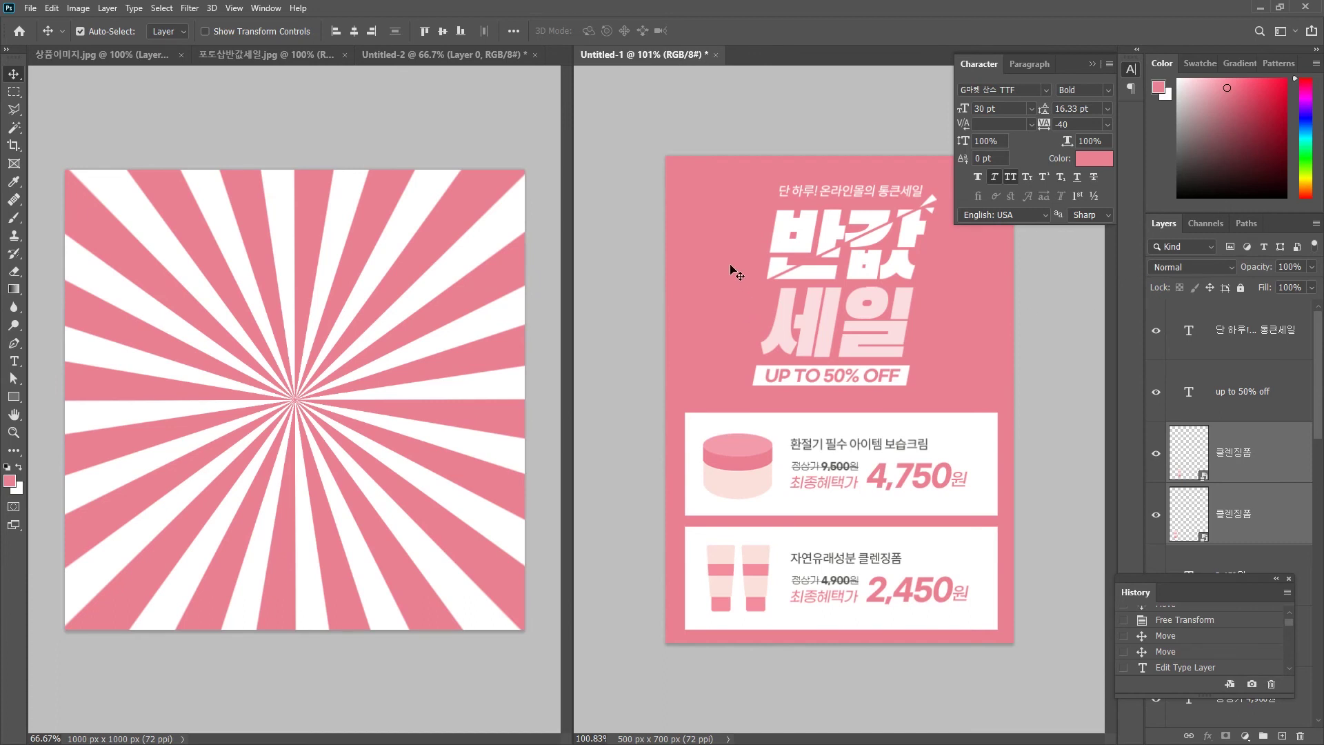
{"action": "scroll", "coordinate": [1258, 435], "scroll_direction": "down", "scroll_amount": 5}
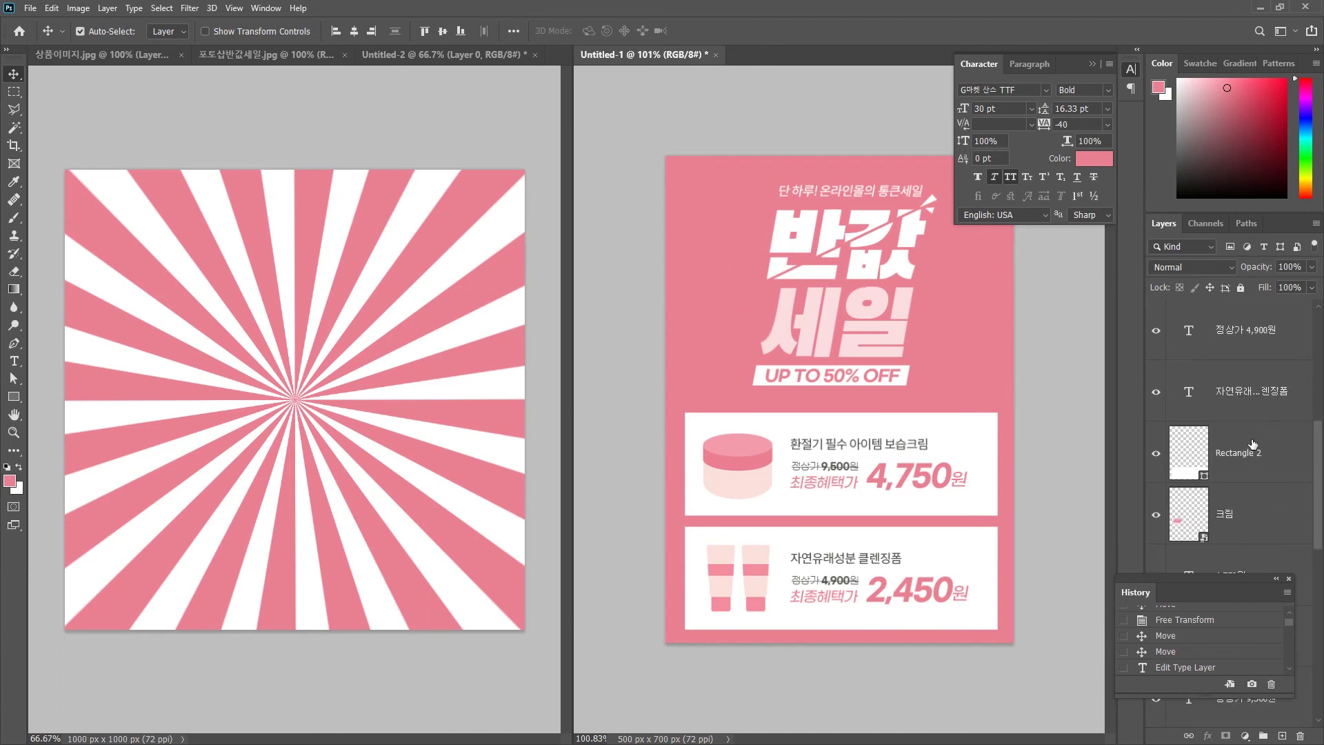
{"action": "left_click", "coordinate": [1289, 579]}
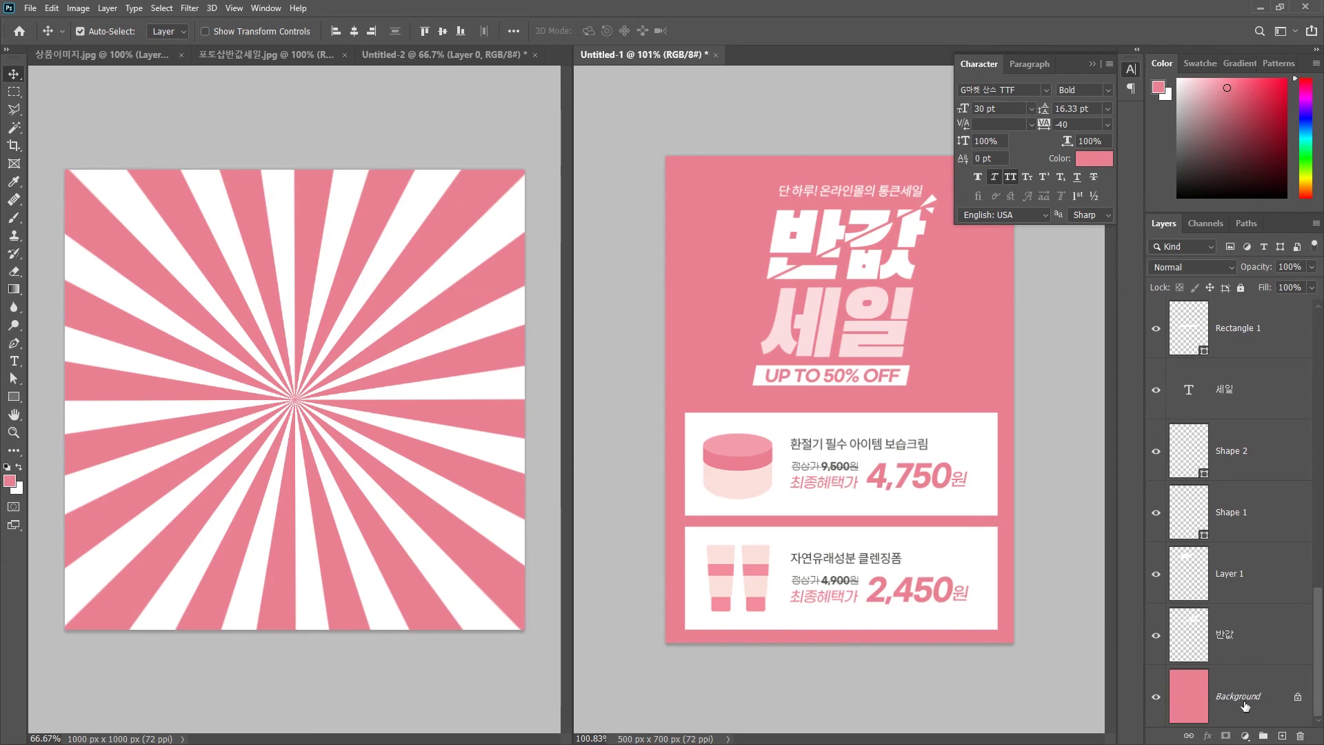
{"action": "left_click", "coordinate": [1245, 703]}
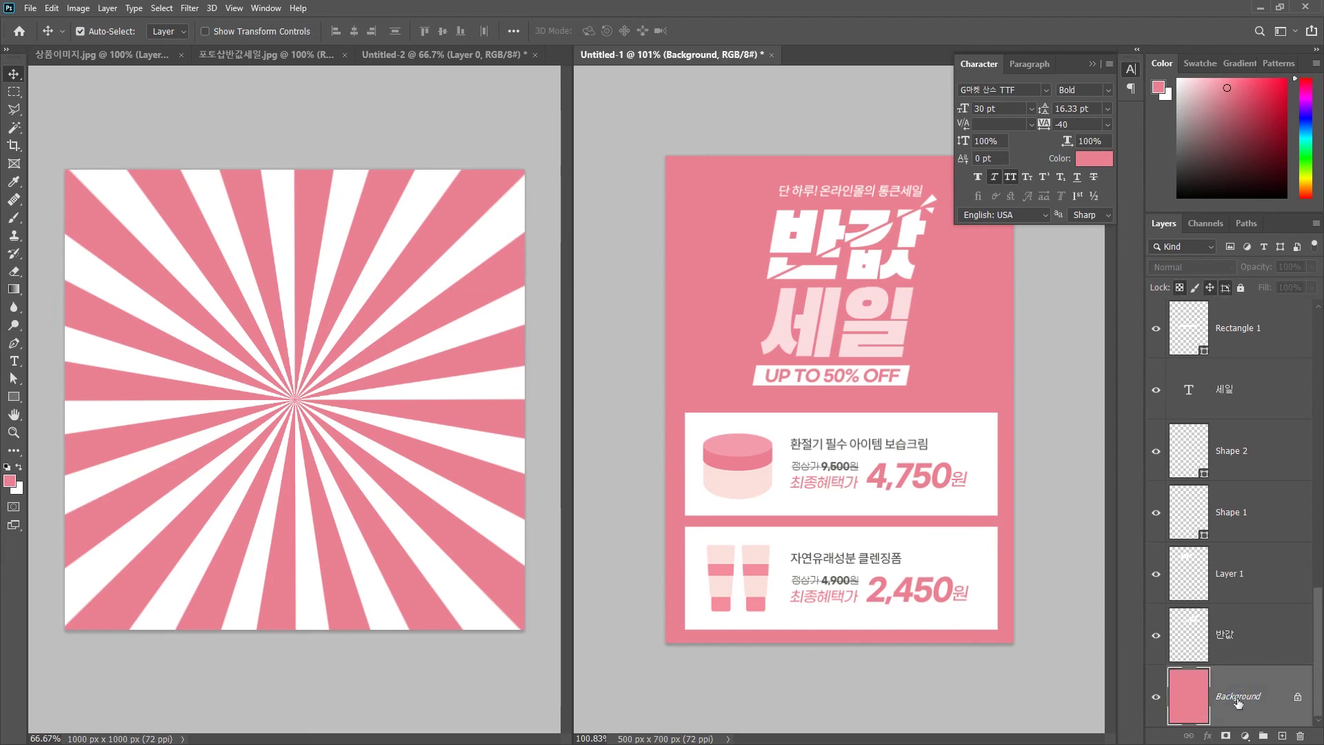
{"action": "left_click_drag", "start_coordinate": [254, 184], "coordinate": [774, 123]}
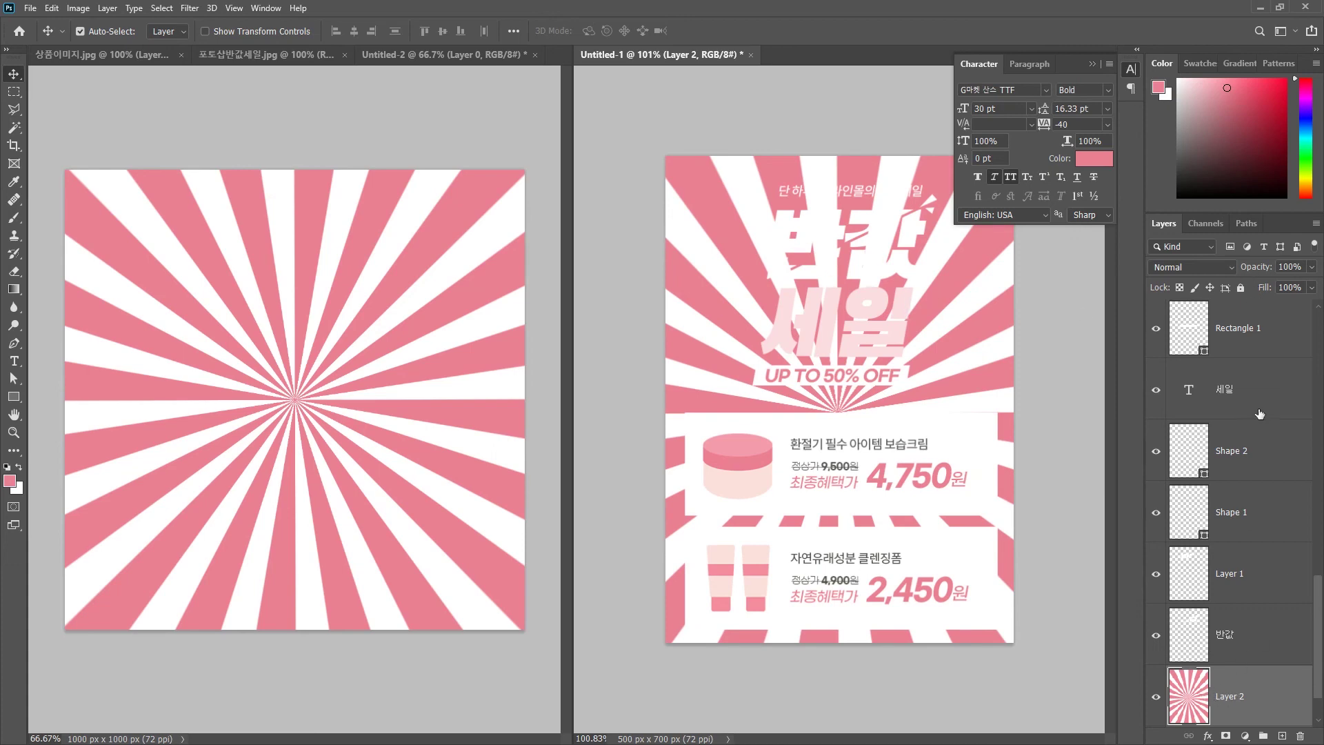
Step: Set the blend mode of the poster's sunburst layer to Multiply
{"action": "left_click", "coordinate": [1202, 270]}
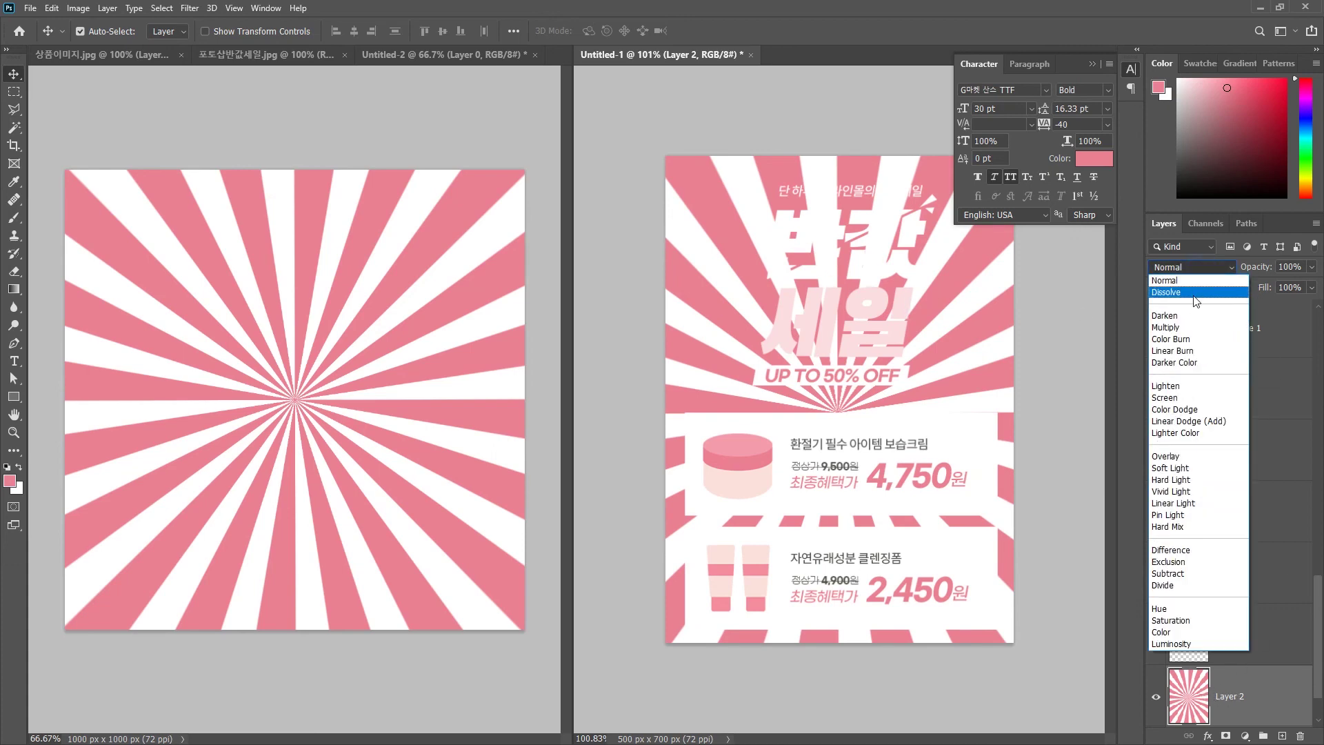
{"action": "left_click", "coordinate": [1189, 330]}
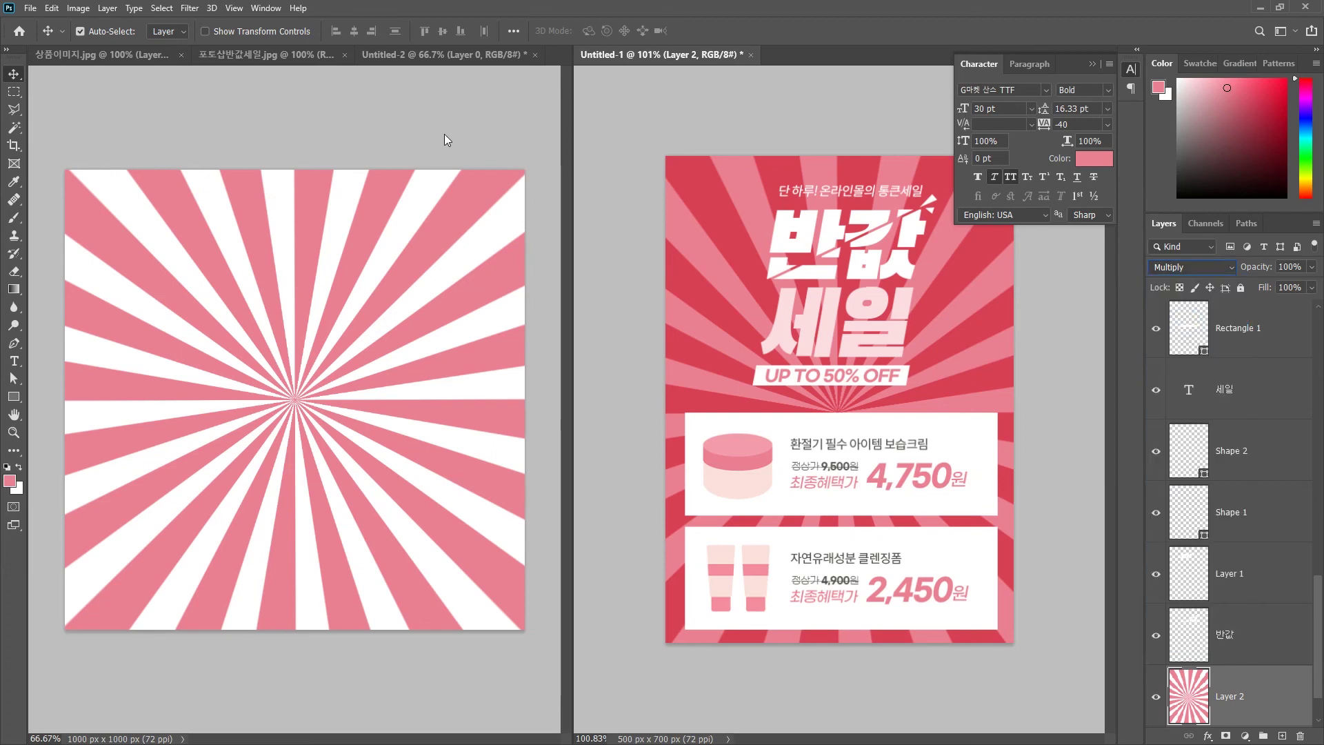
{"action": "left_click", "coordinate": [387, 55]}
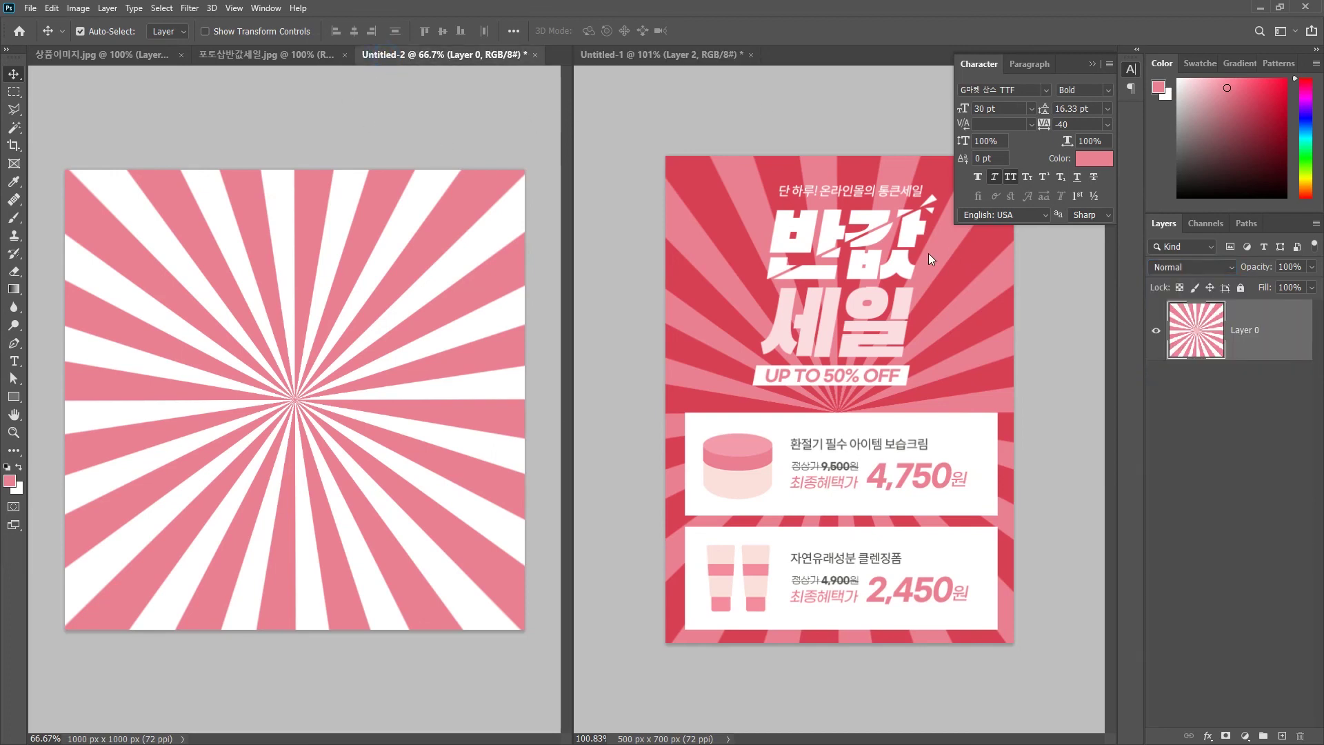
{"action": "left_click", "coordinate": [688, 234]}
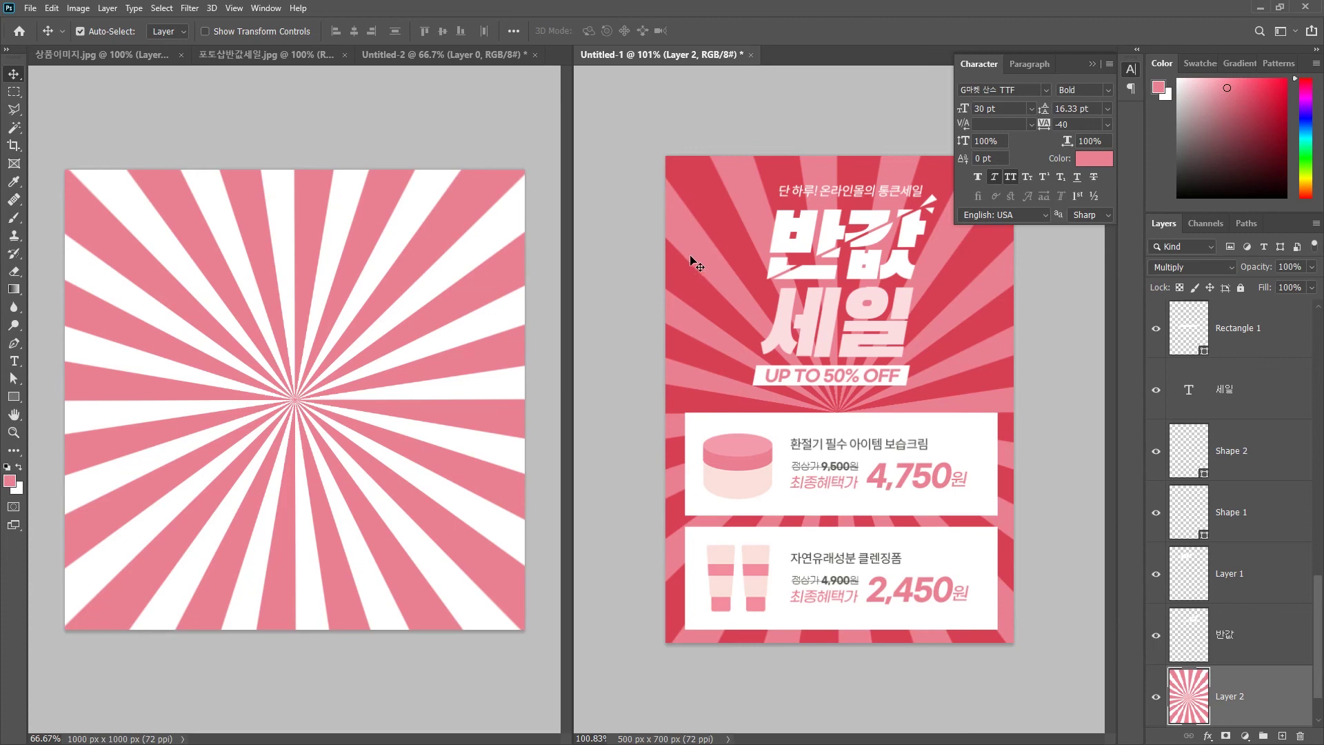
Step: Show the finished reference poster for comparison and reduce the sunburst layer's opacity to 26%
{"action": "left_click", "coordinate": [279, 55]}
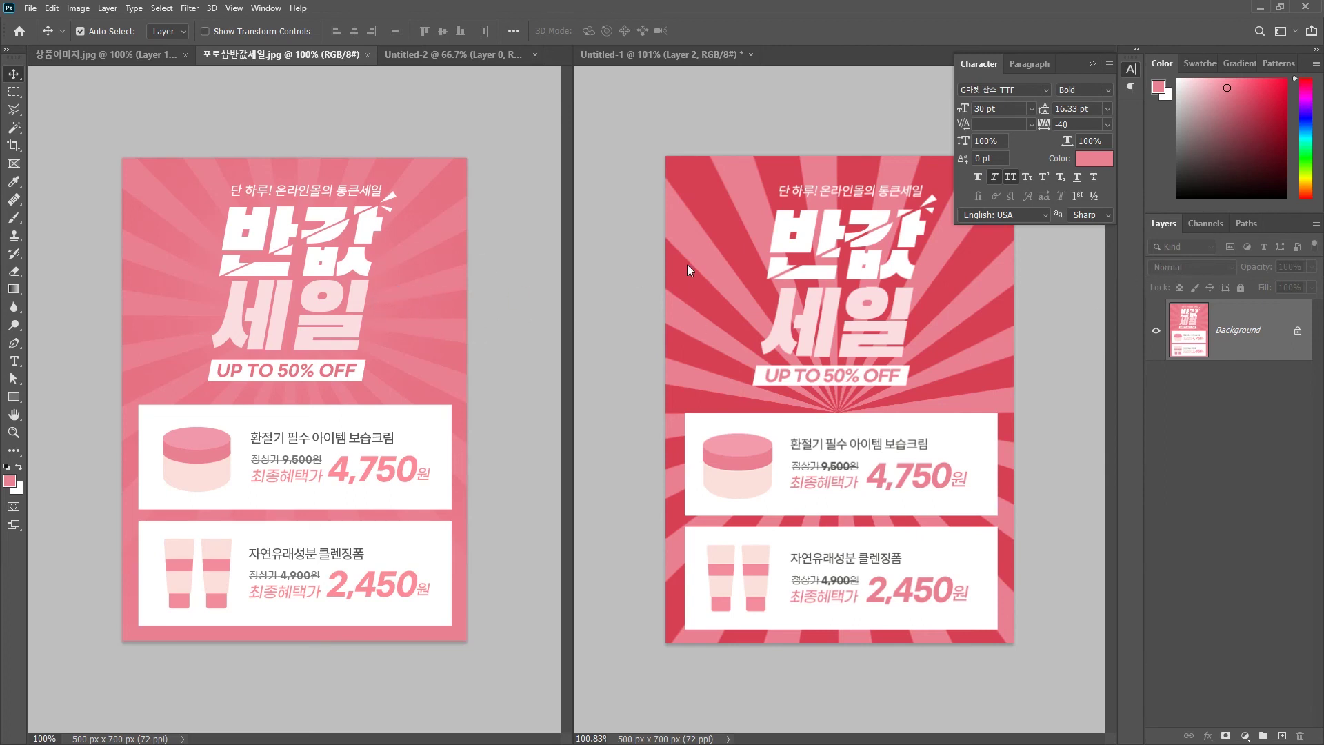
{"action": "left_click", "coordinate": [743, 251]}
{"action": "scroll", "coordinate": [1261, 365], "scroll_direction": "down", "scroll_amount": 1}
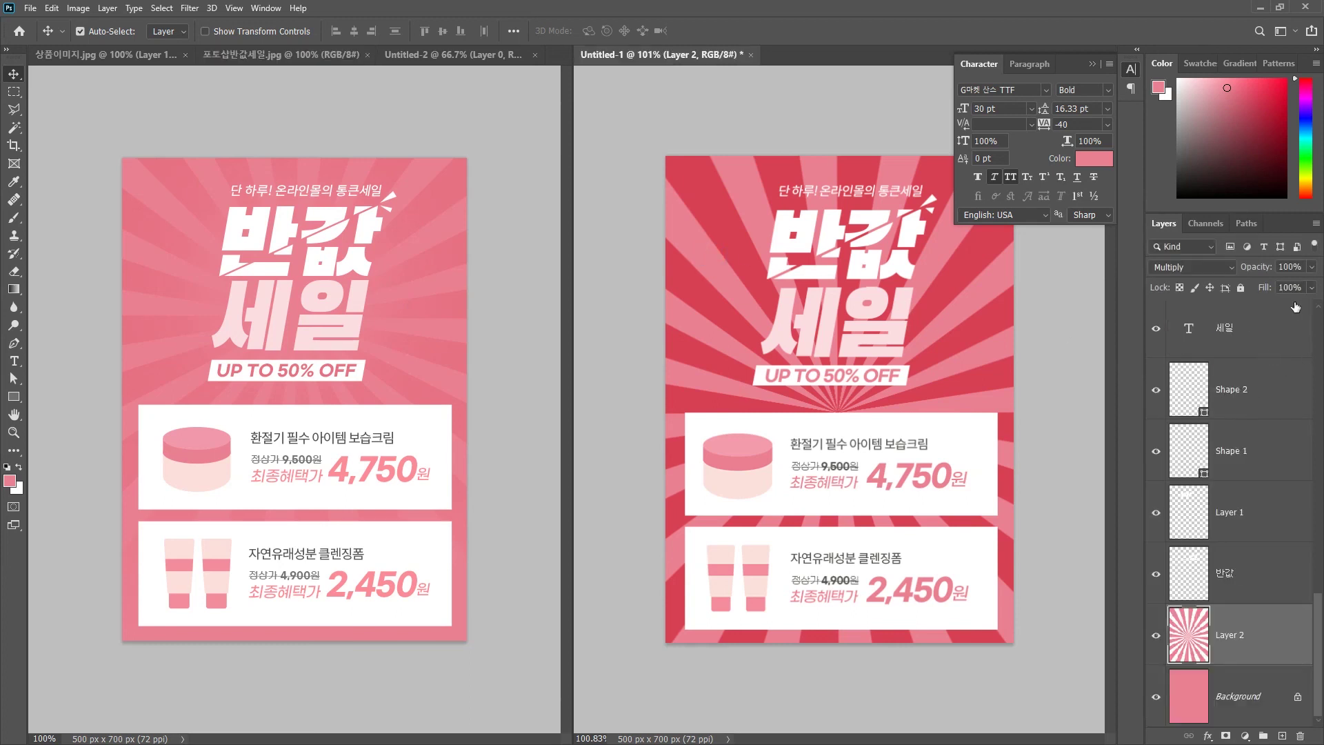
{"action": "left_click", "coordinate": [1313, 267]}
{"action": "left_click_drag", "start_coordinate": [1312, 284], "coordinate": [1264, 284]}
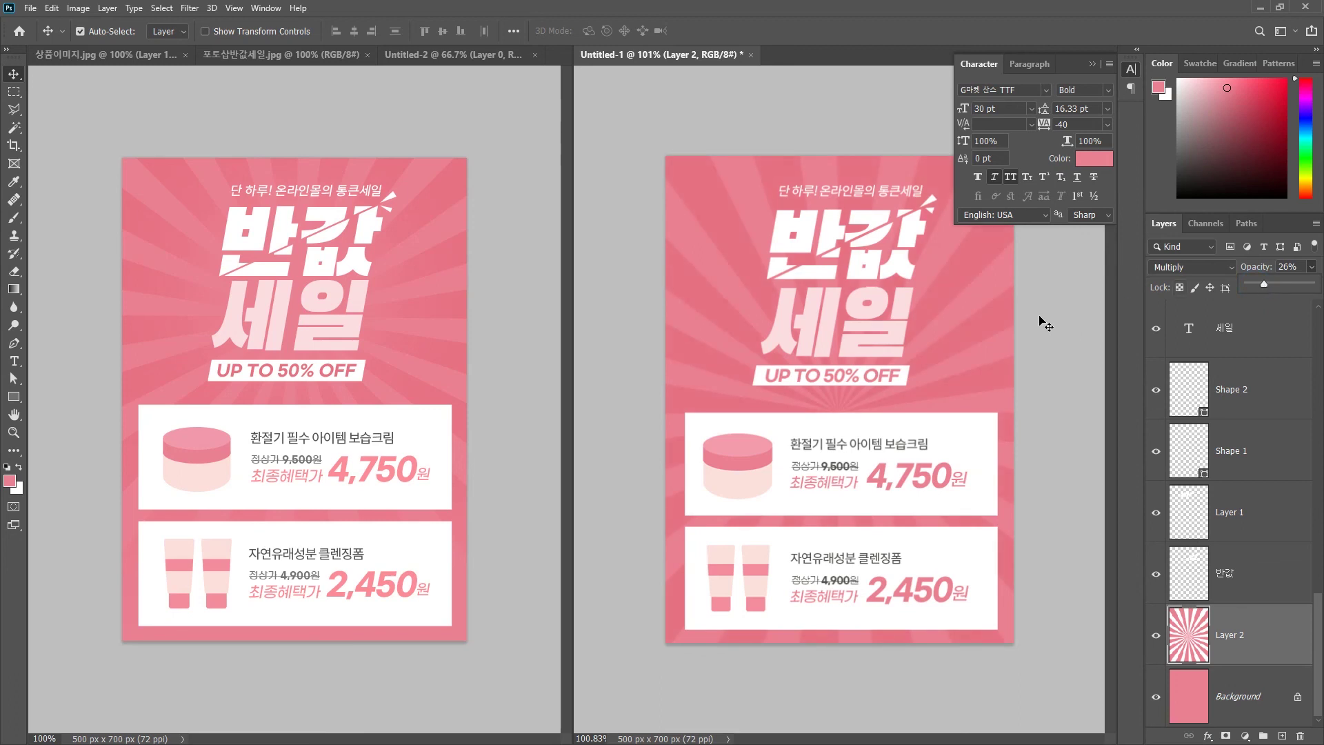
Step: Move the sunburst layer upward so its rays converge behind the large 반값 세일 title
{"action": "left_click", "coordinate": [996, 354]}
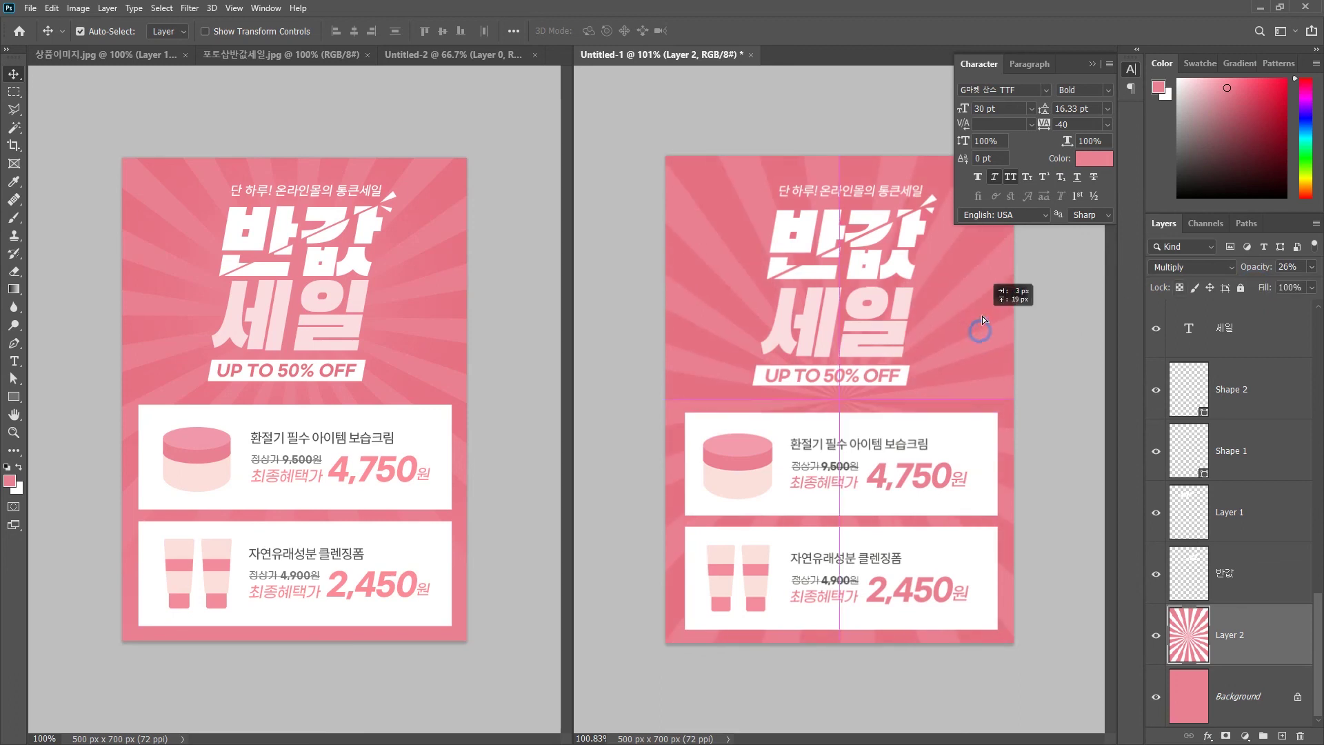
{"action": "left_click_drag", "start_coordinate": [994, 315], "coordinate": [996, 277]}
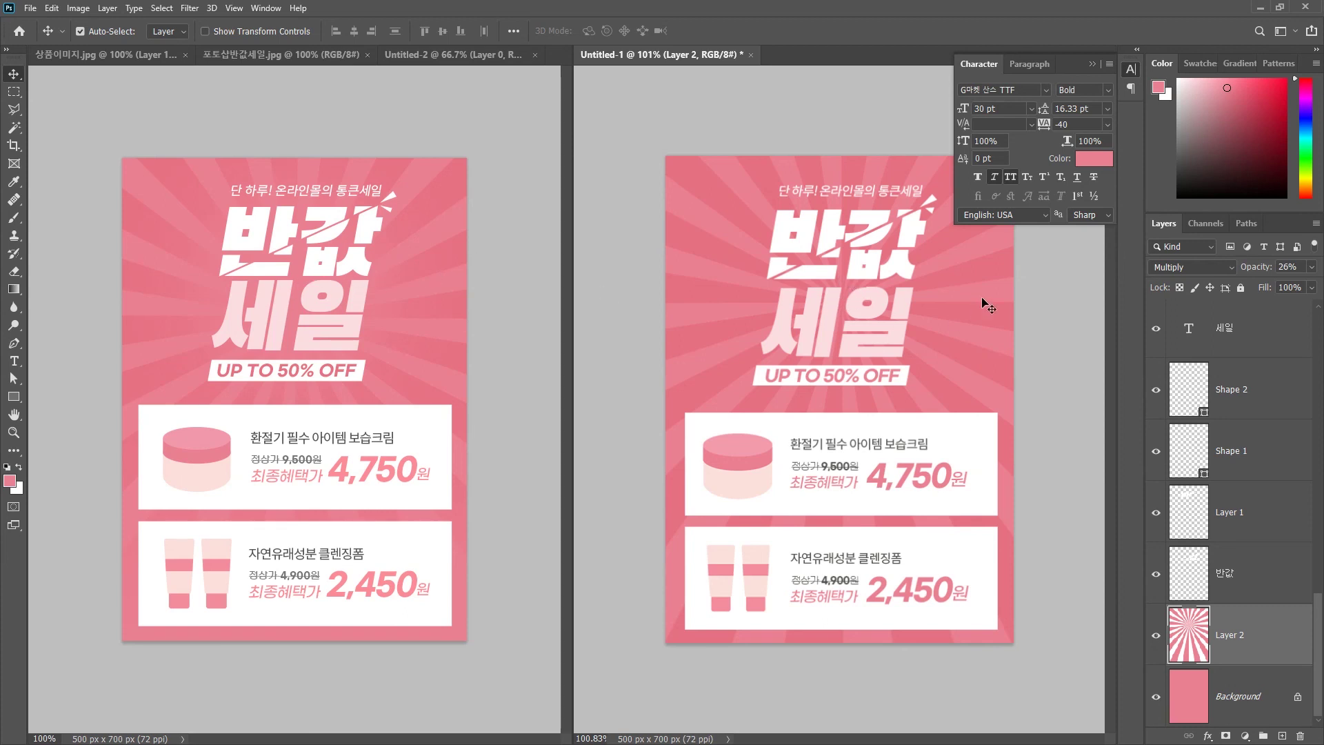
{"action": "left_click_drag", "start_coordinate": [989, 302], "coordinate": [990, 309]}
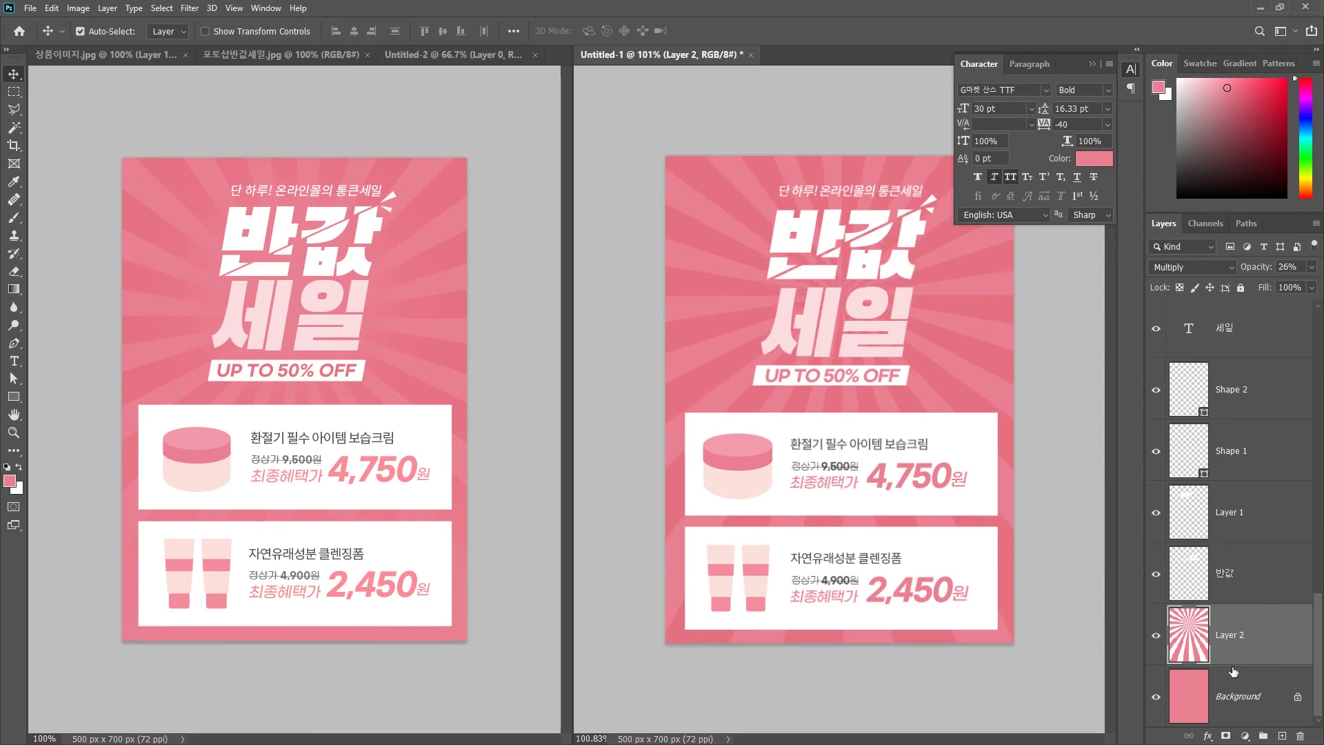
Step: Add a layer mask to the sunburst layer and hide the rays' centre behind the title with a soft black 250 px brush
{"action": "left_click", "coordinate": [1226, 734]}
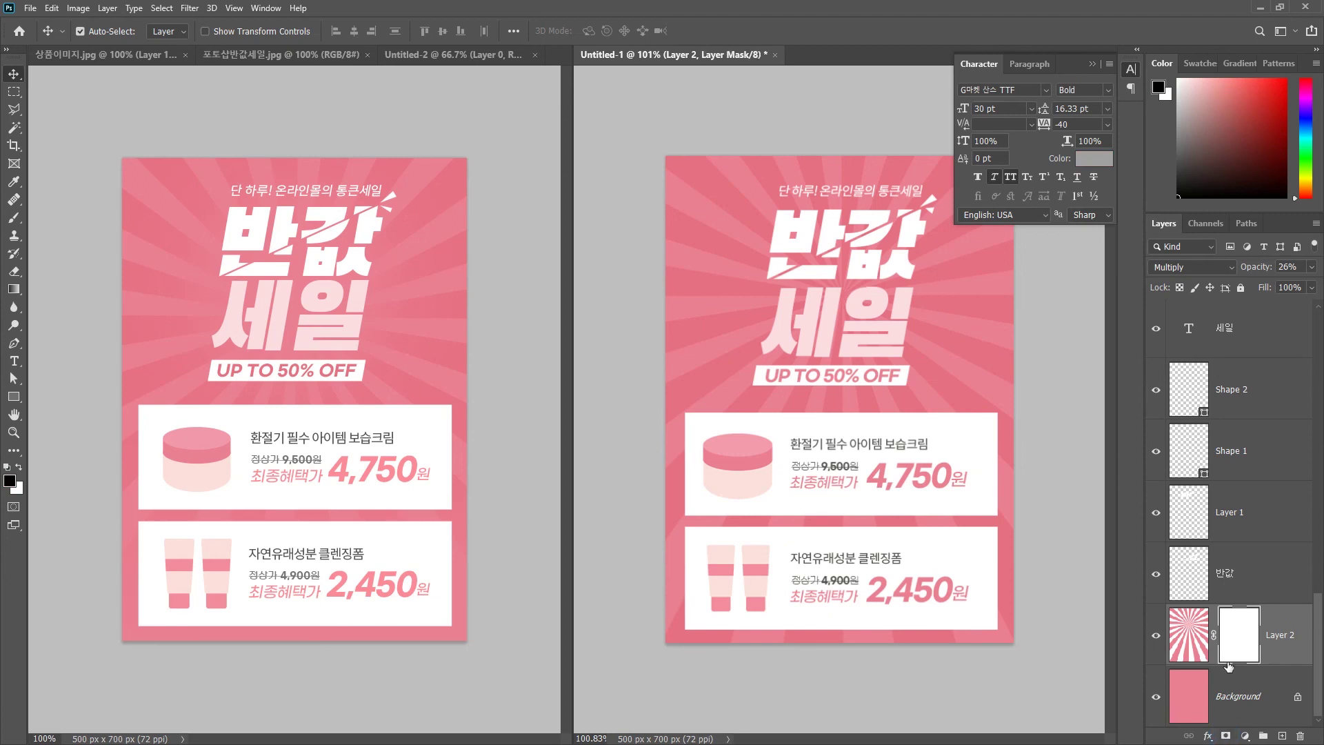
{"action": "left_click", "coordinate": [14, 217]}
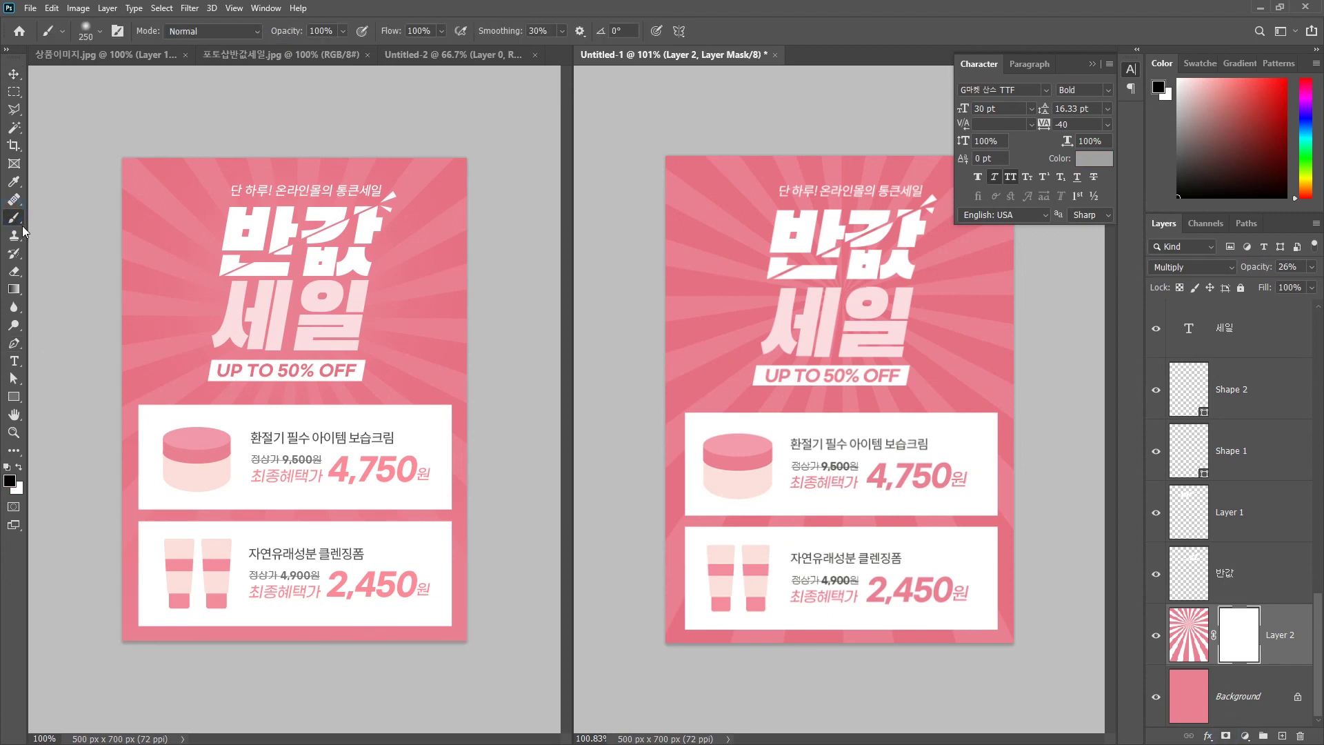
{"action": "left_click", "coordinate": [100, 33]}
{"action": "left_click", "coordinate": [103, 38]}
{"action": "left_click", "coordinate": [840, 295]}
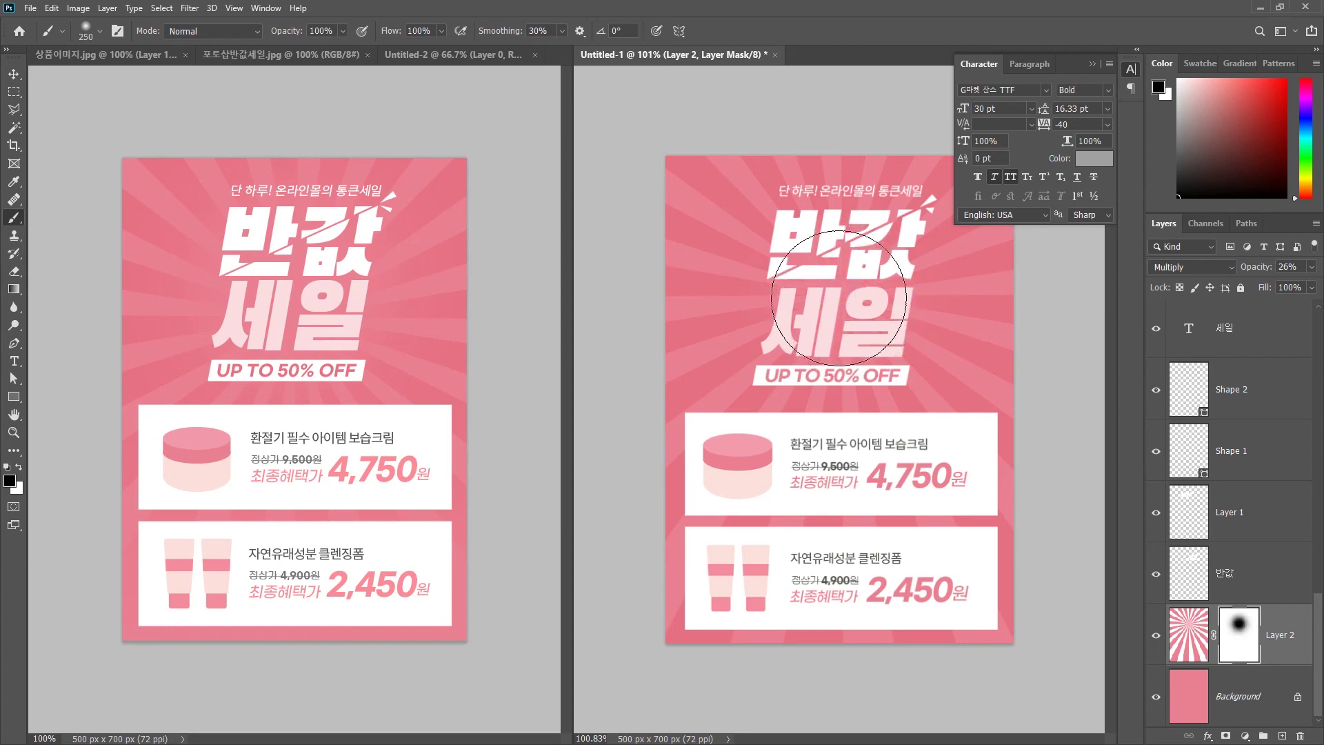
{"action": "left_click", "coordinate": [840, 297]}
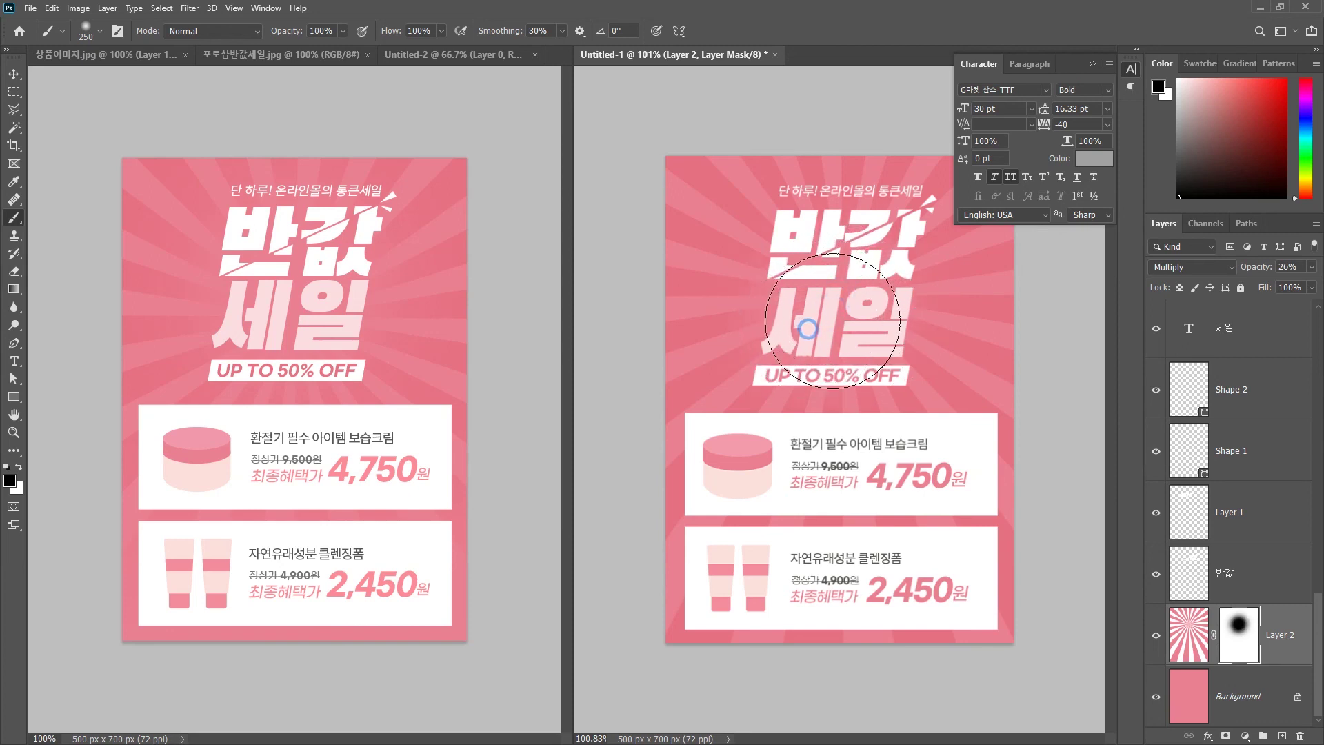
{"action": "left_click", "coordinate": [840, 275]}
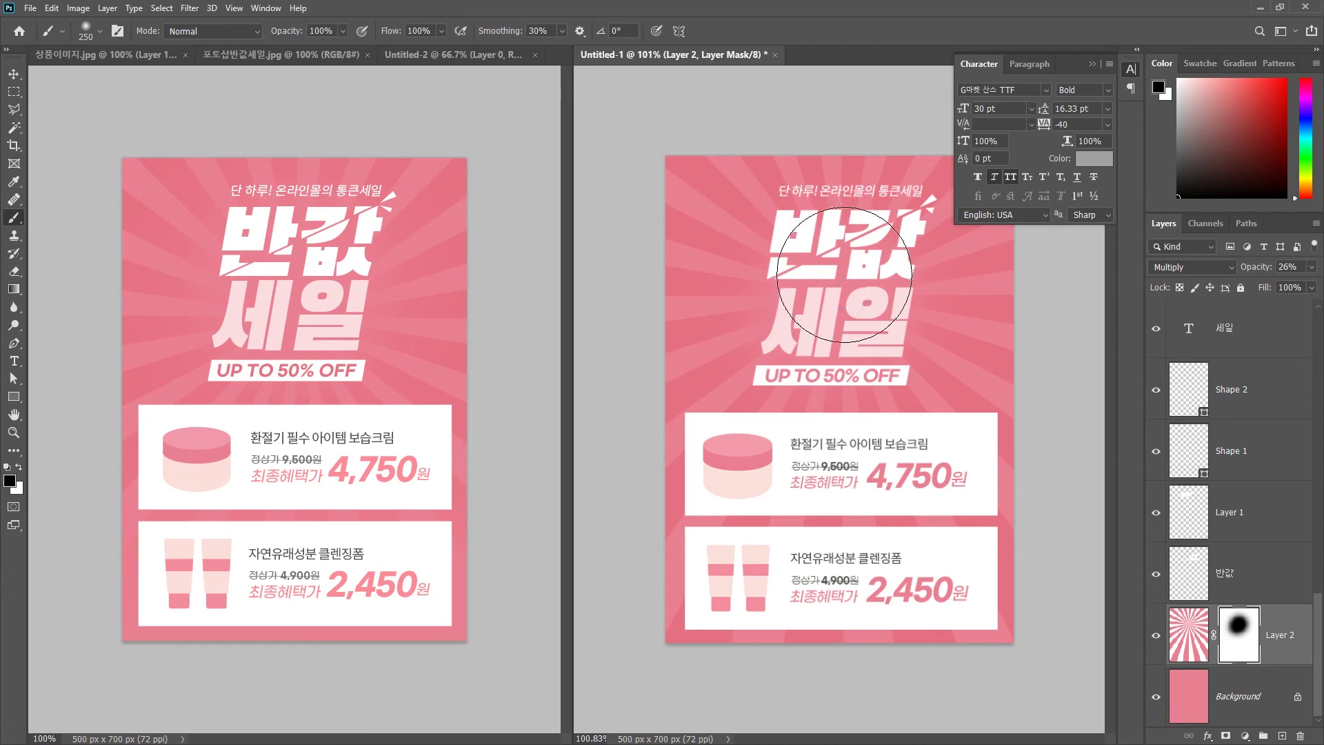